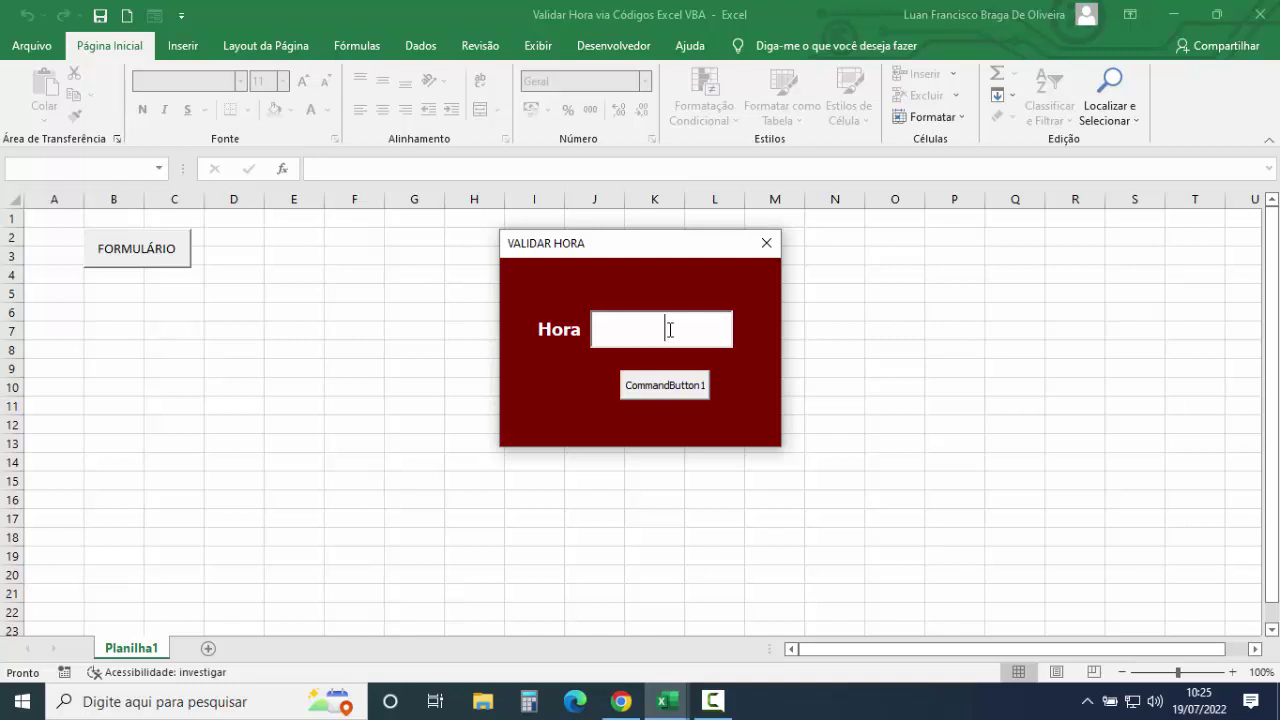
# Enter 01:01:60 in the Hora box and dismiss the 'Hora inválida!' error
pyautogui.write('01')
pyautogui.write(':01')
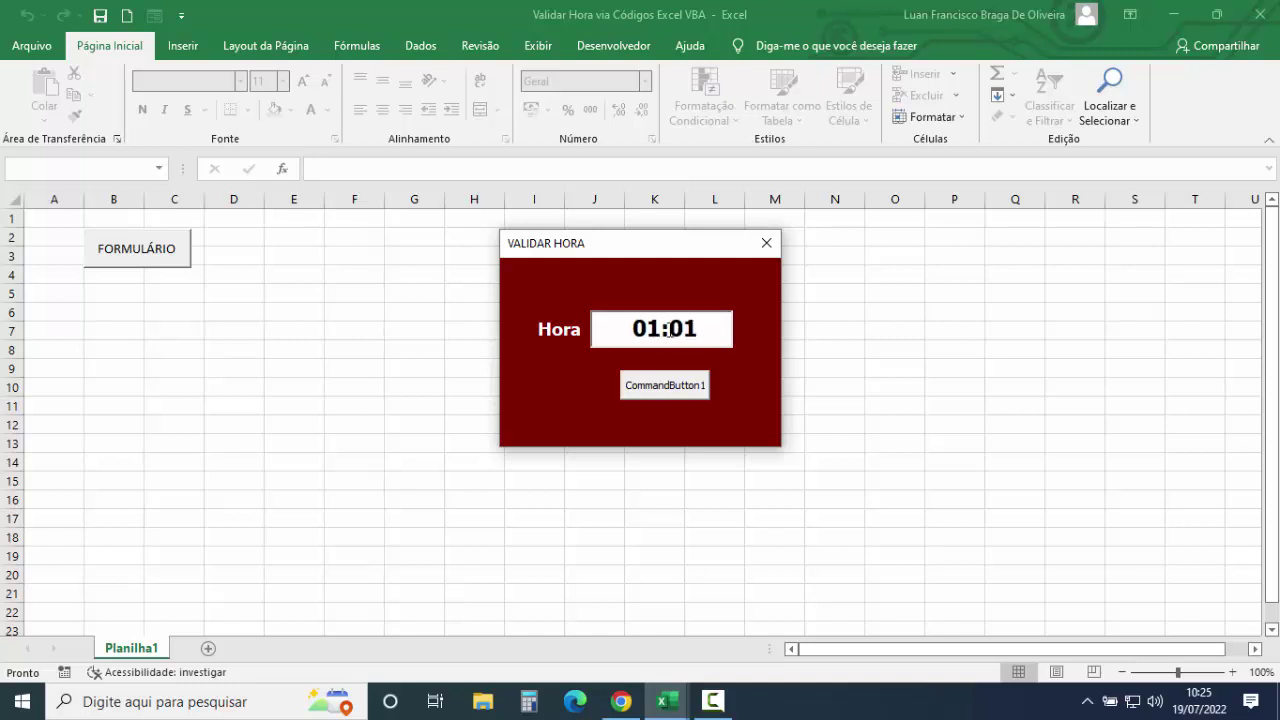
pyautogui.write(':60')
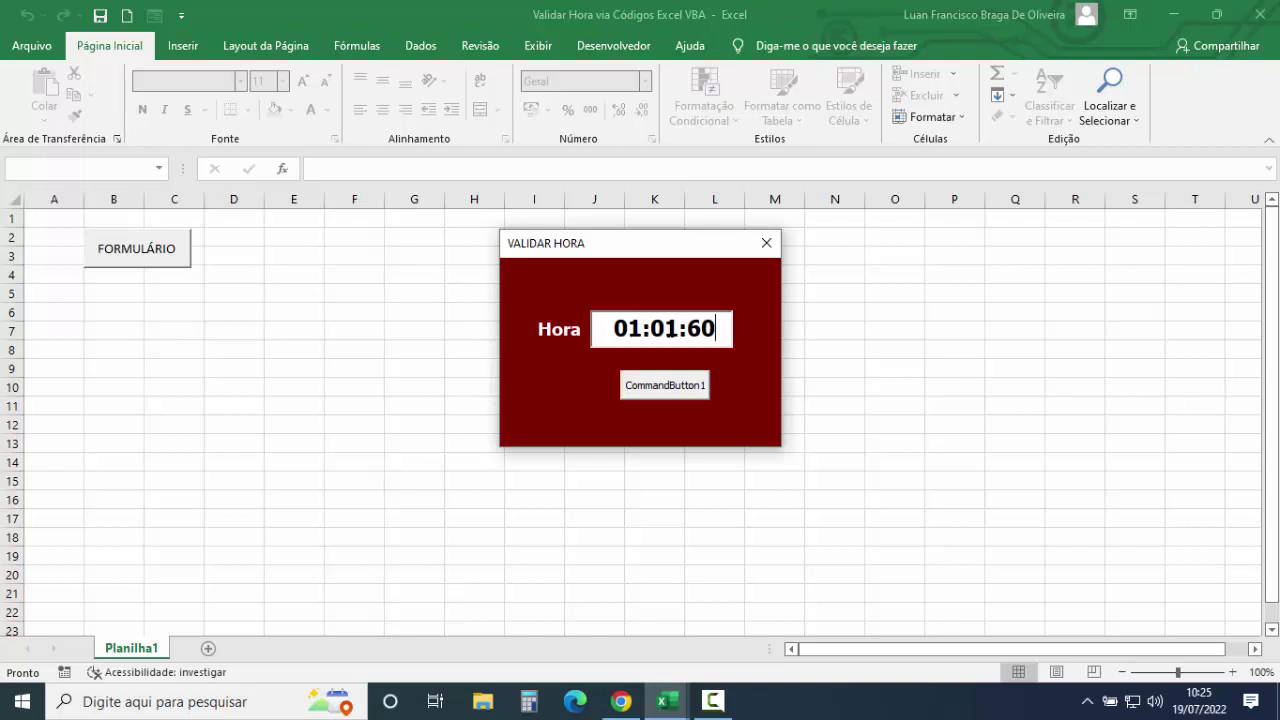
pyautogui.press('Return')
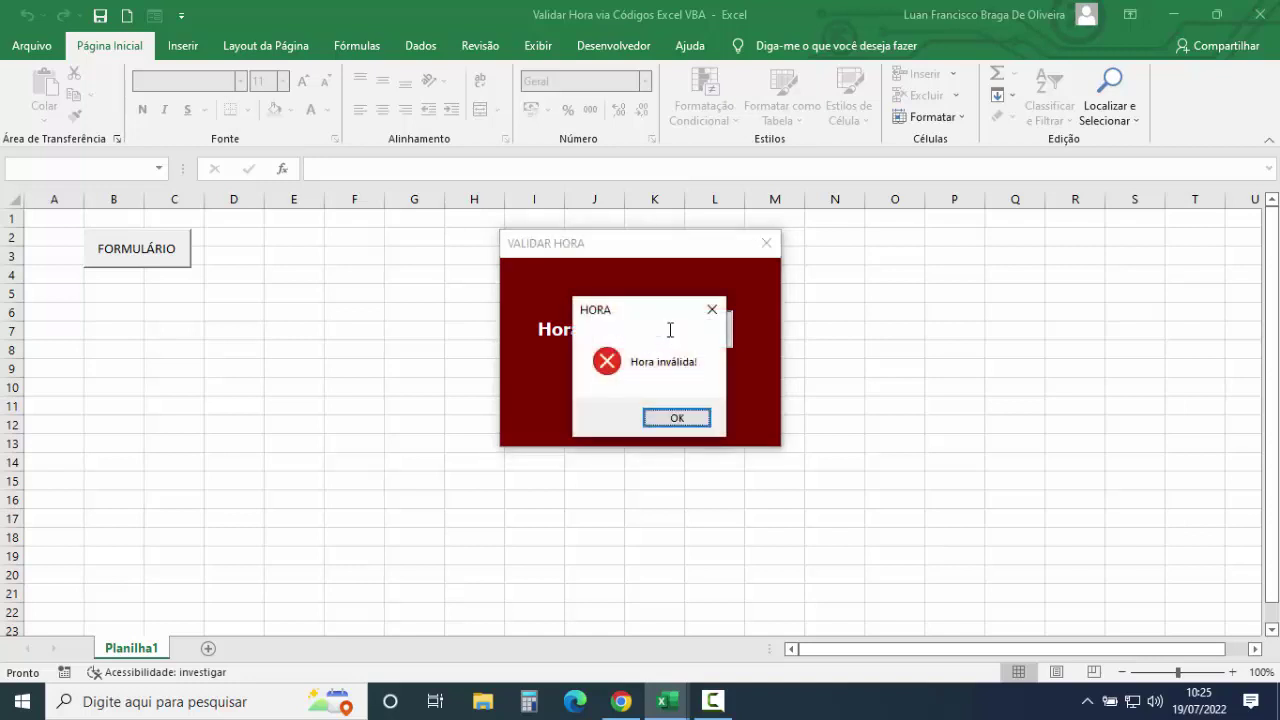
pyautogui.click(677, 418)
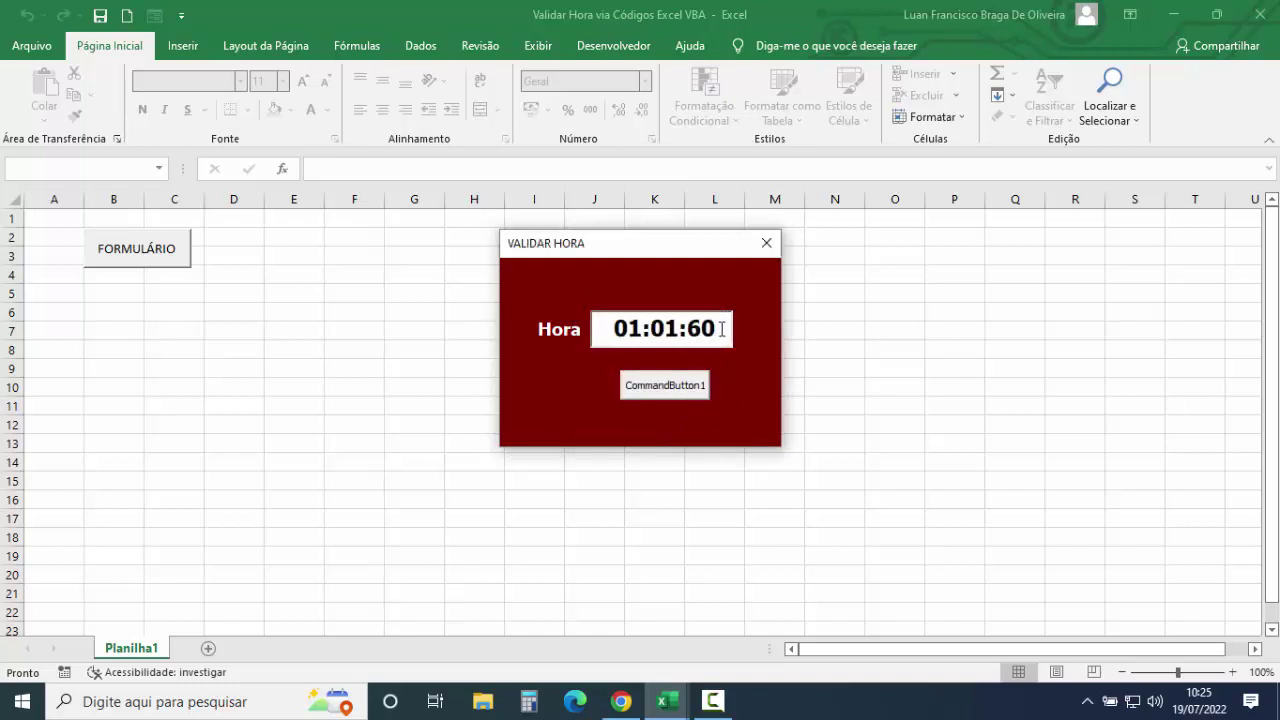
# Correct the seconds to 59 so 01:01:59 is accepted
pyautogui.moveTo(721, 330); pyautogui.dragTo(687, 330)
pyautogui.write('59')
pyautogui.press('Tab')
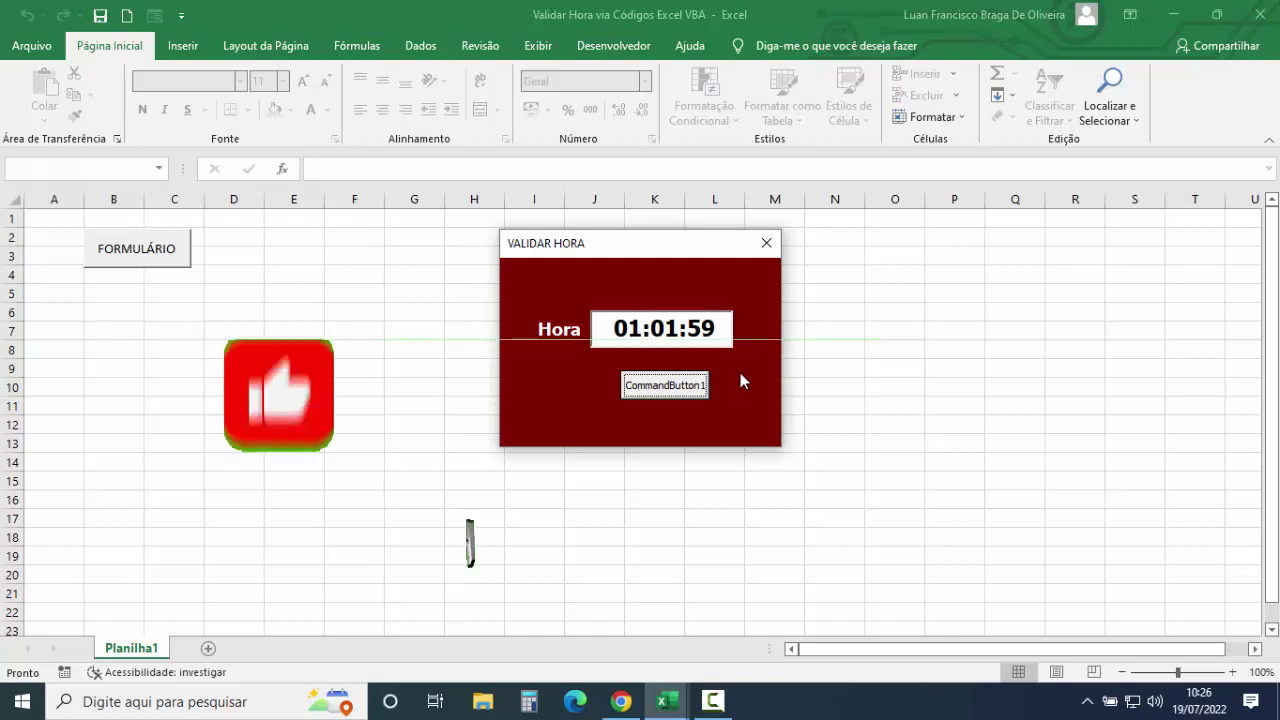
# Close the VALIDAR HORA form and switch to the Desenvolvedor tab
pyautogui.click(765, 250)
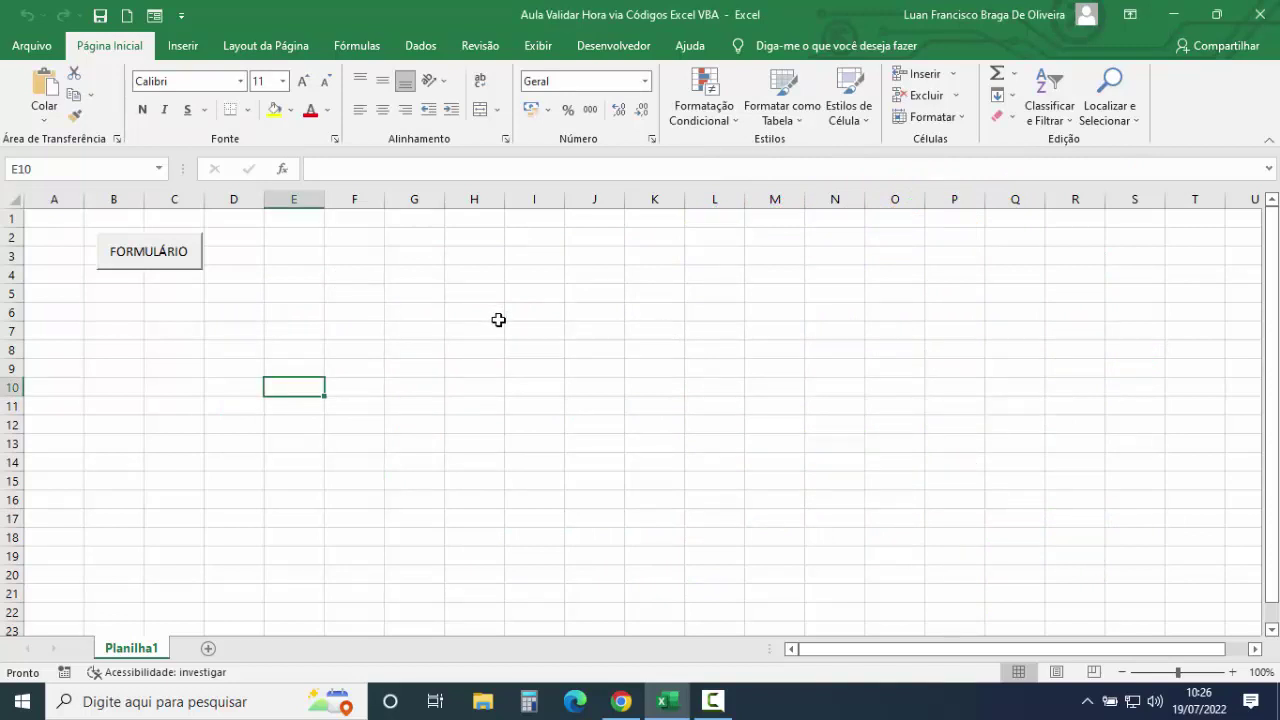
pyautogui.click(614, 46)
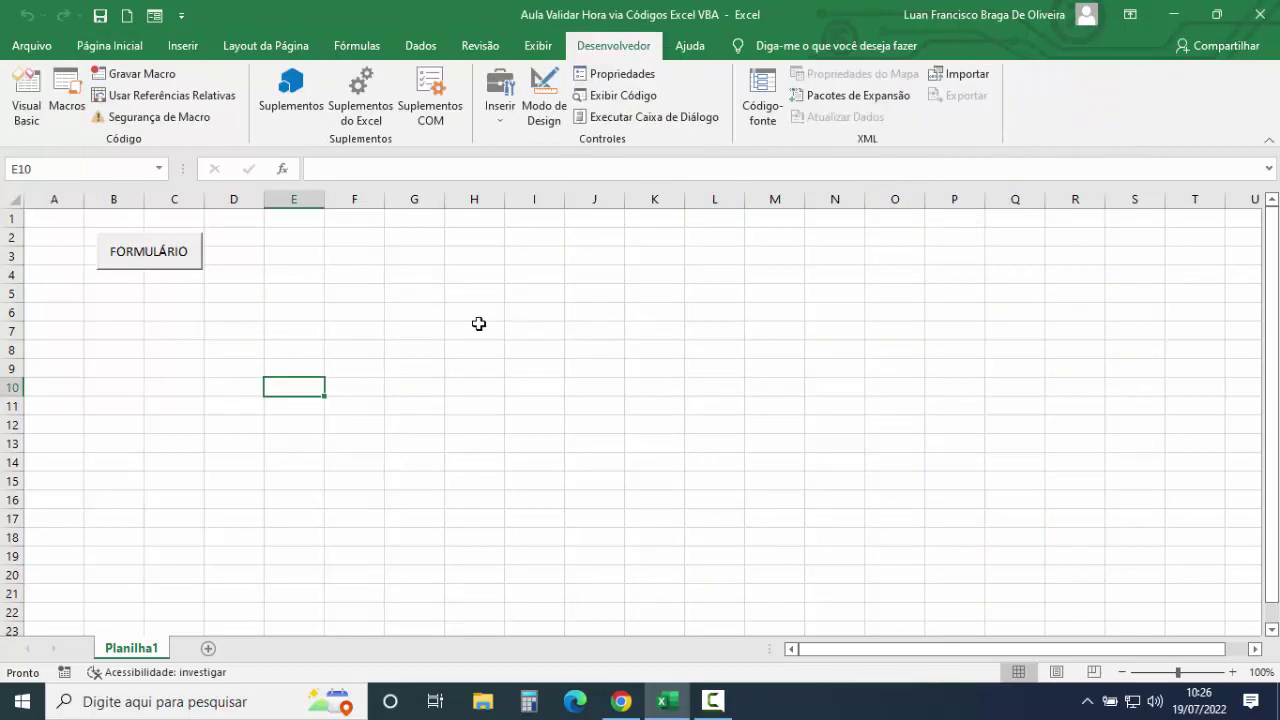
pyautogui.click(27, 110)
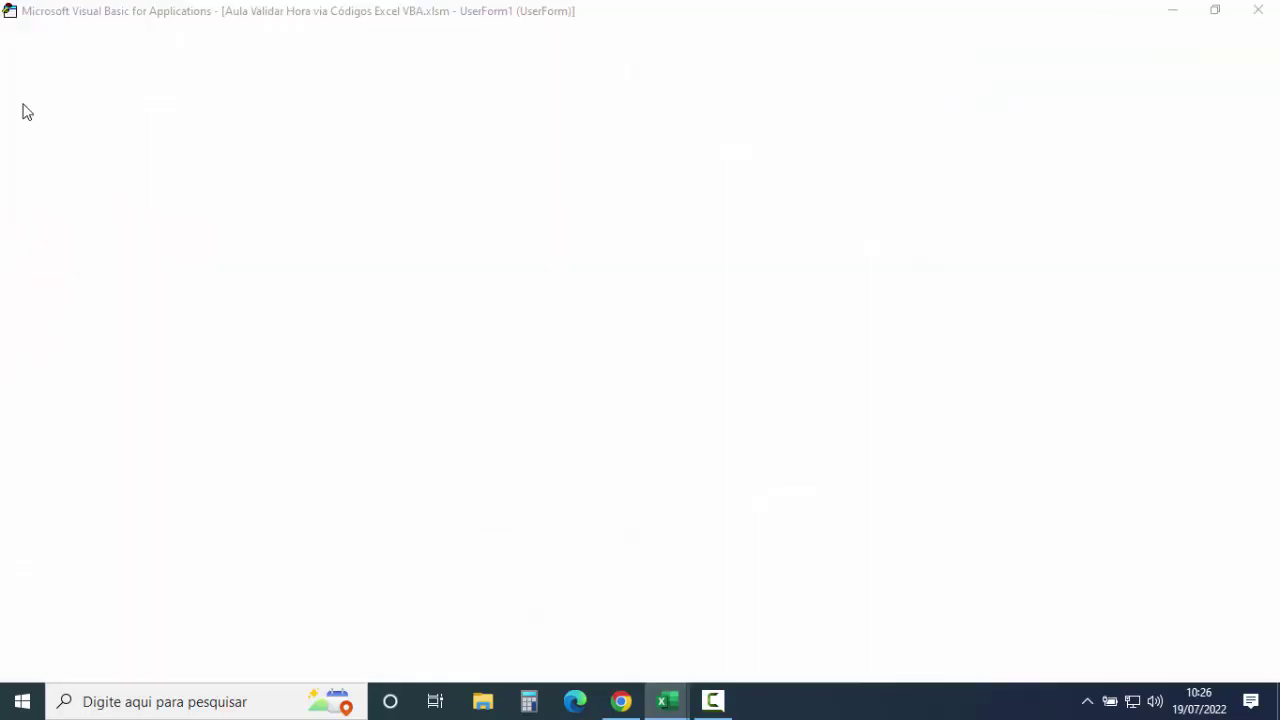
pyautogui.click(274, 231)
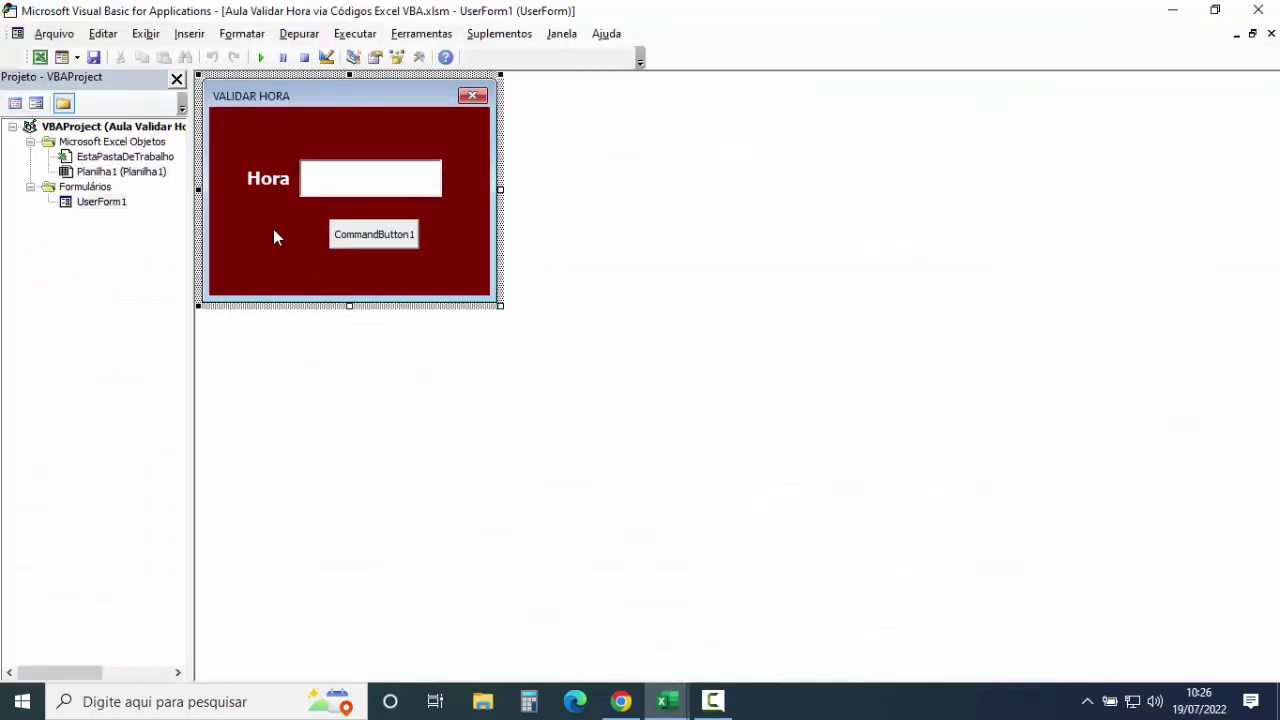
pyautogui.click(360, 172)
pyautogui.rightClick(361, 173)
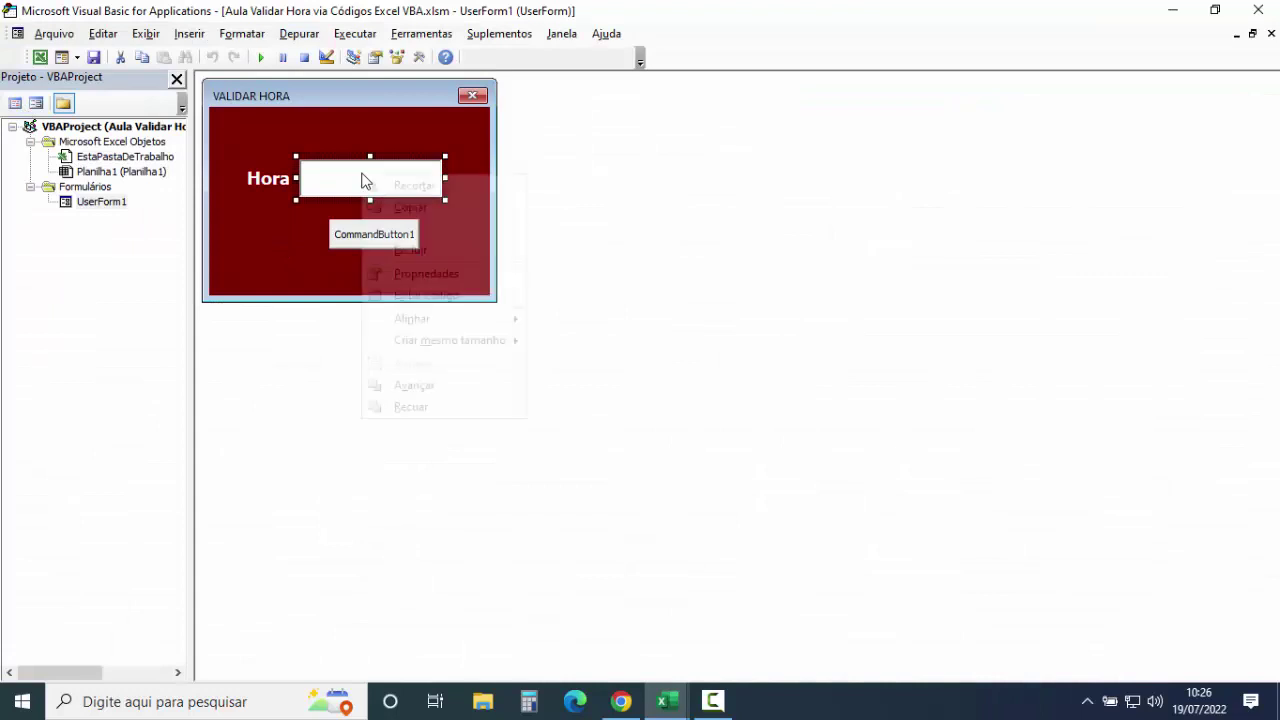
pyautogui.click(479, 274)
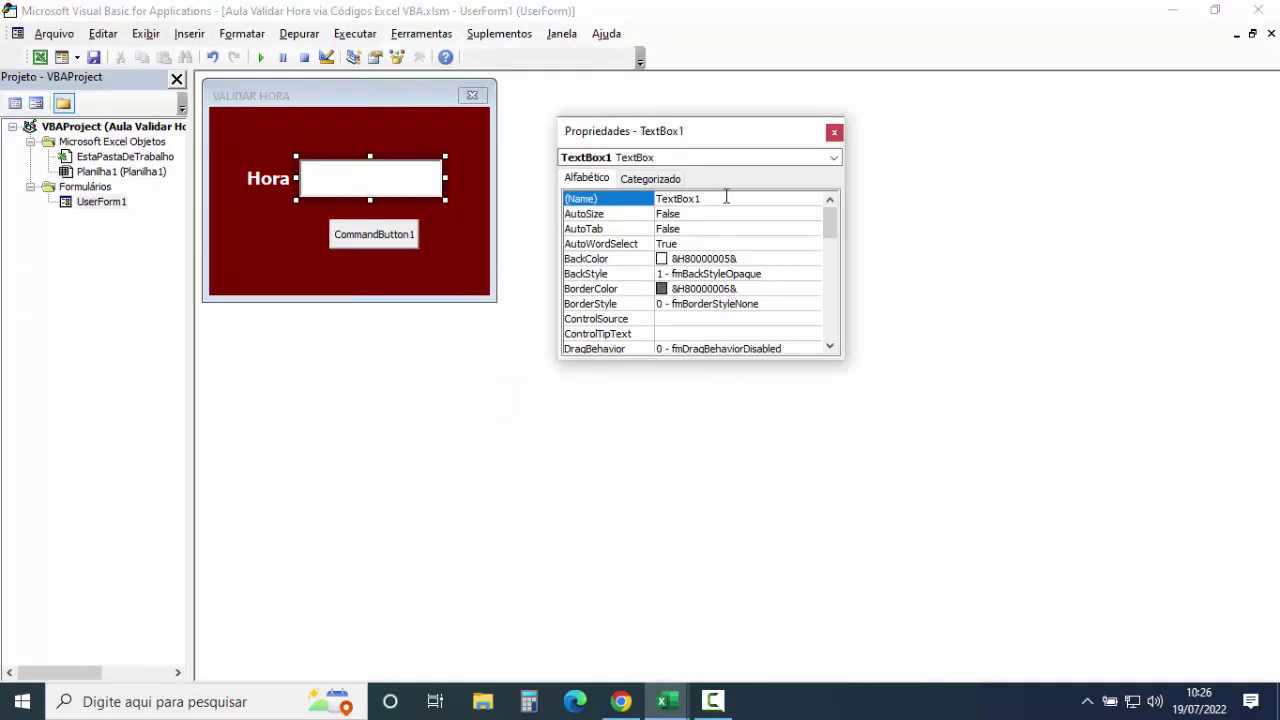
pyautogui.click(652, 199)
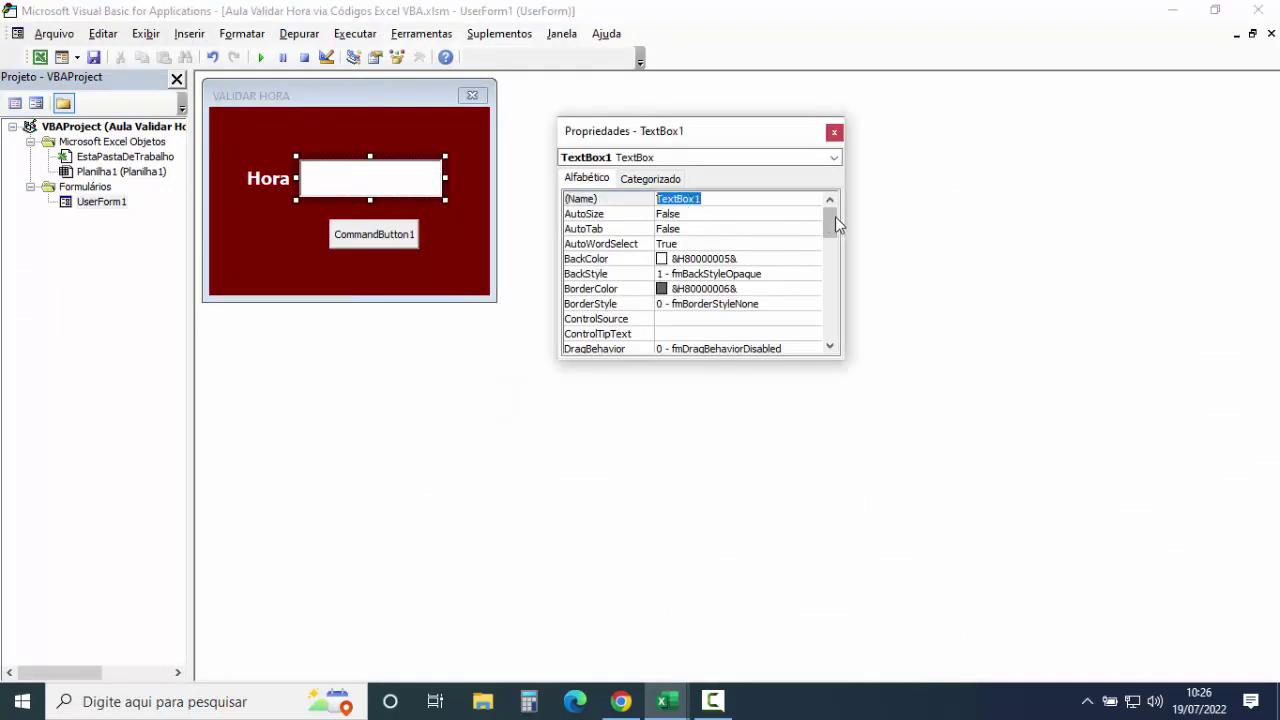
pyautogui.click(834, 132)
pyautogui.click(386, 244)
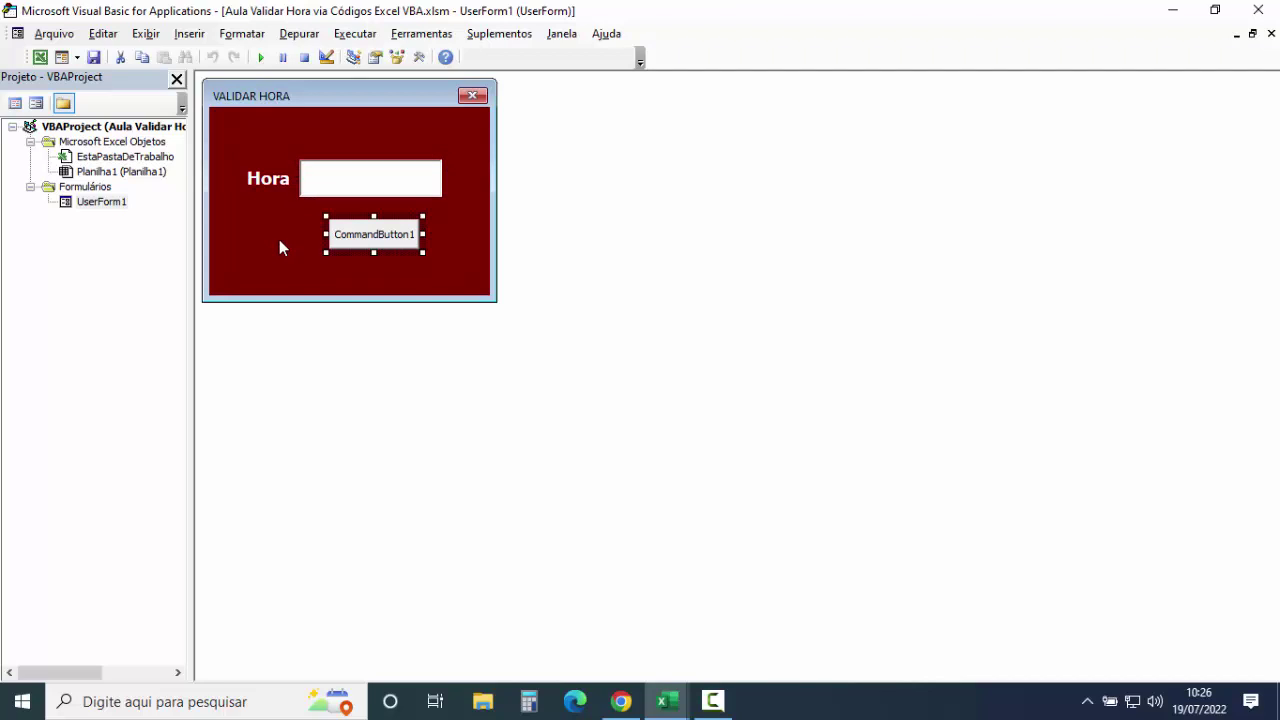
# Open the text box's code, clear the blank lines, and create a TextBox1_Exit procedure
pyautogui.doubleClick(358, 189)
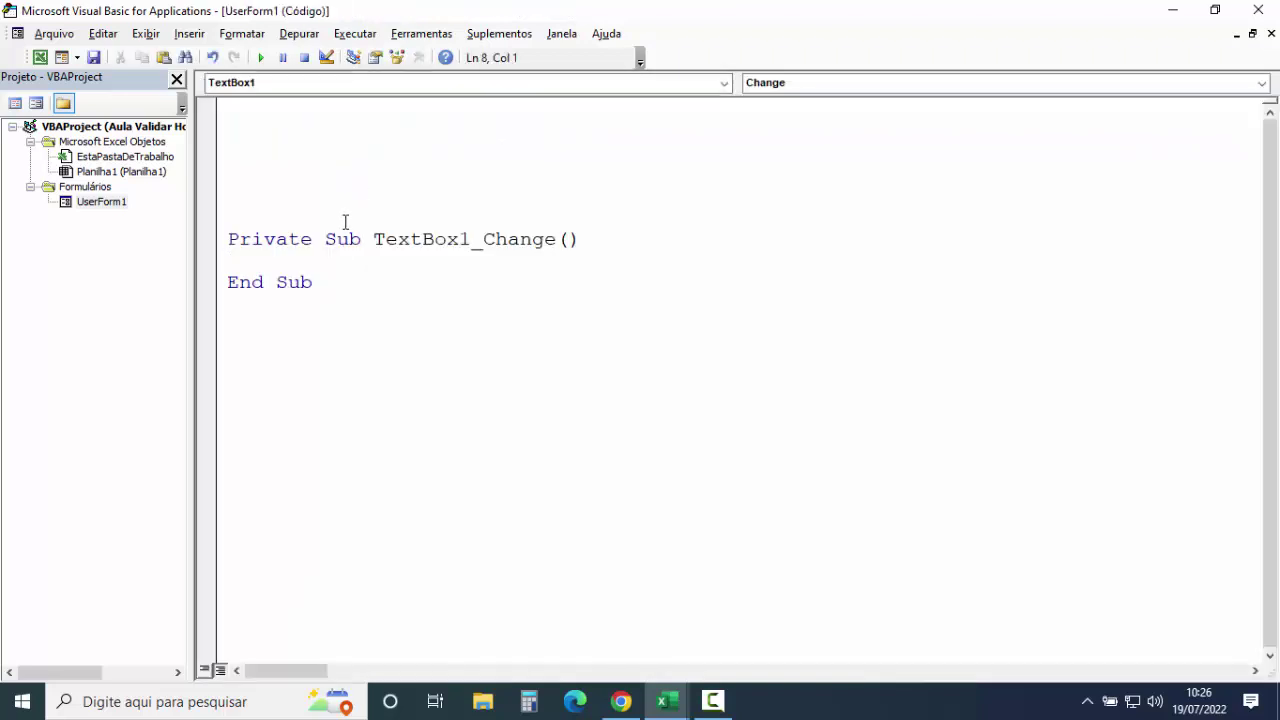
pyautogui.moveTo(247, 210); pyautogui.dragTo(230, 108)
pyautogui.press('Delete')
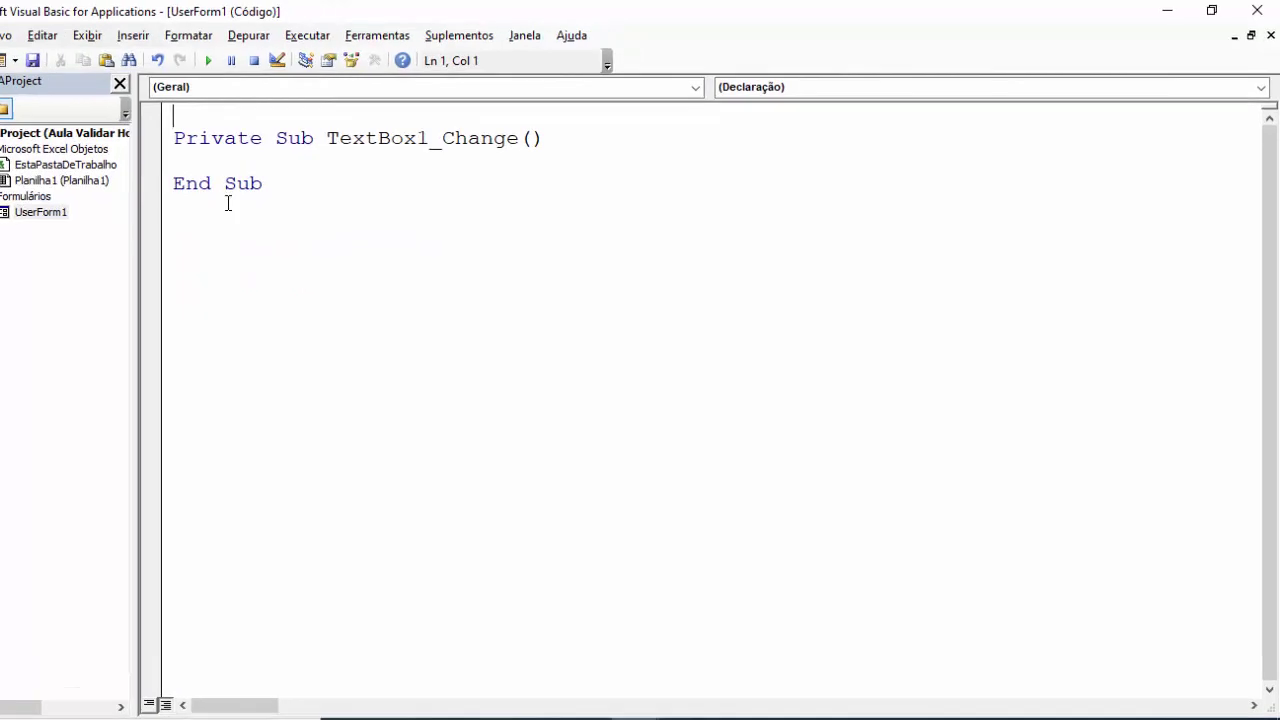
pyautogui.moveTo(447, 150); pyautogui.dragTo(372, 150)
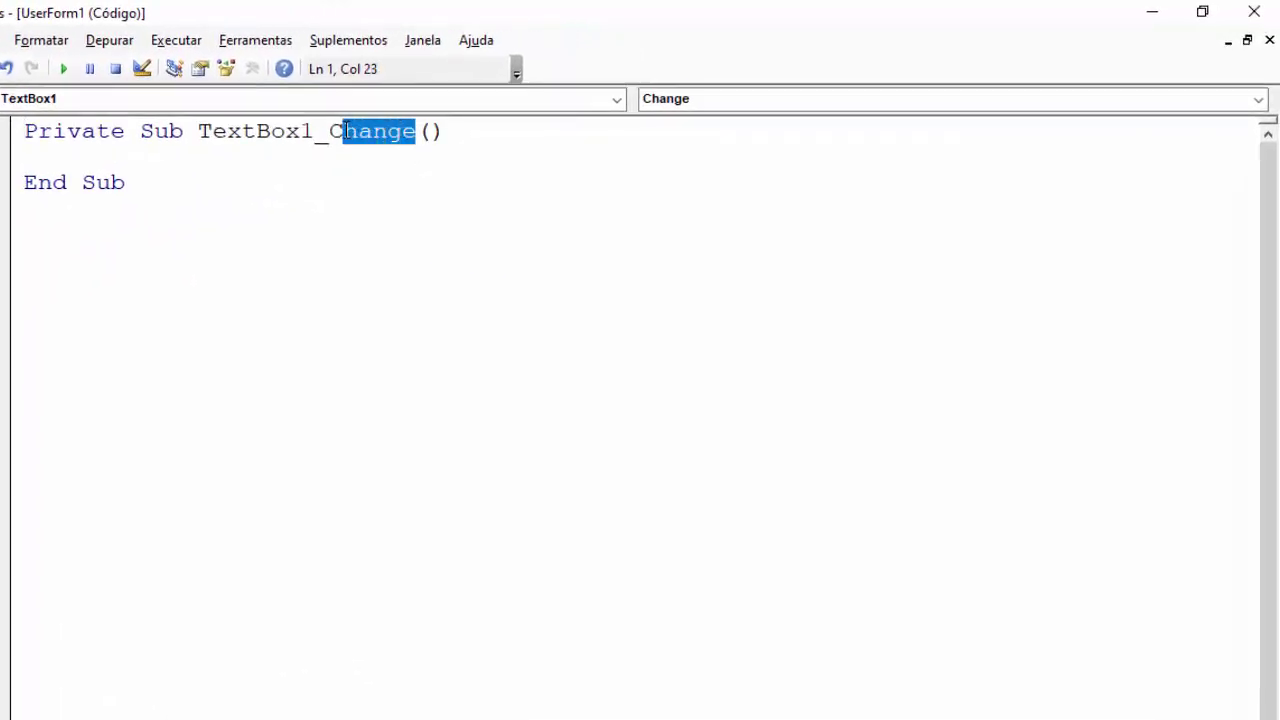
pyautogui.click(66, 160)
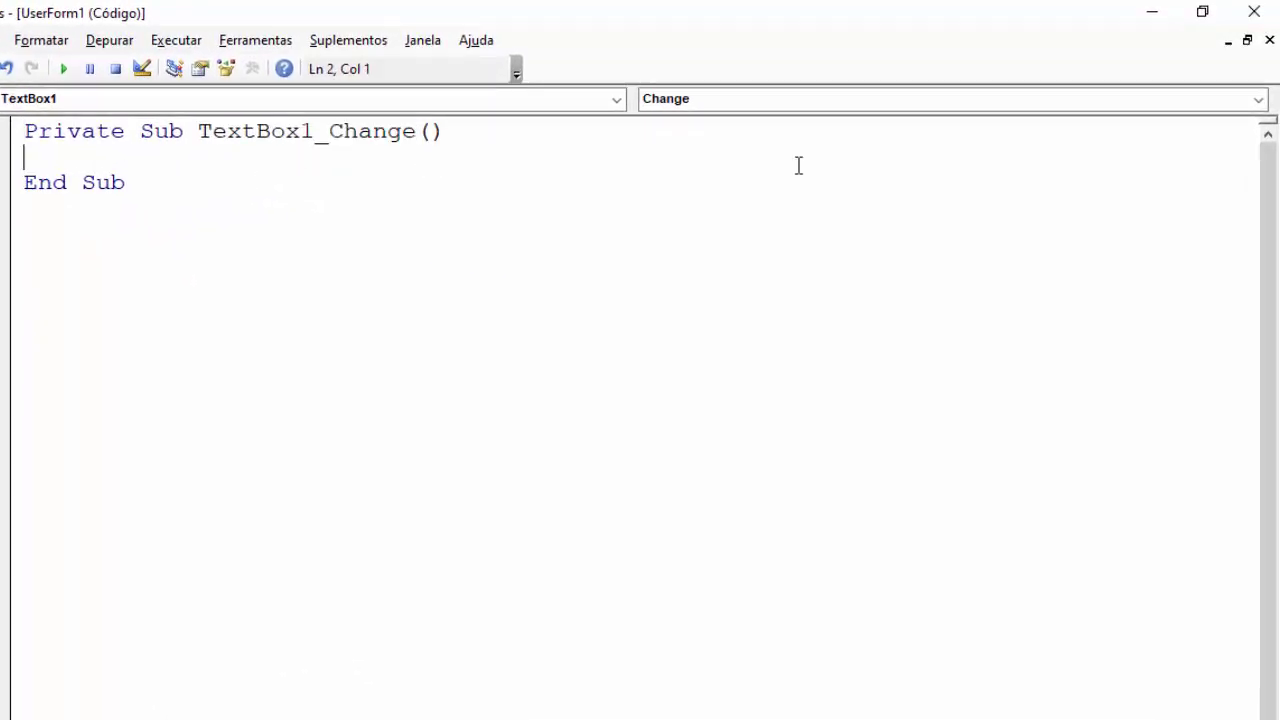
pyautogui.click(1260, 104)
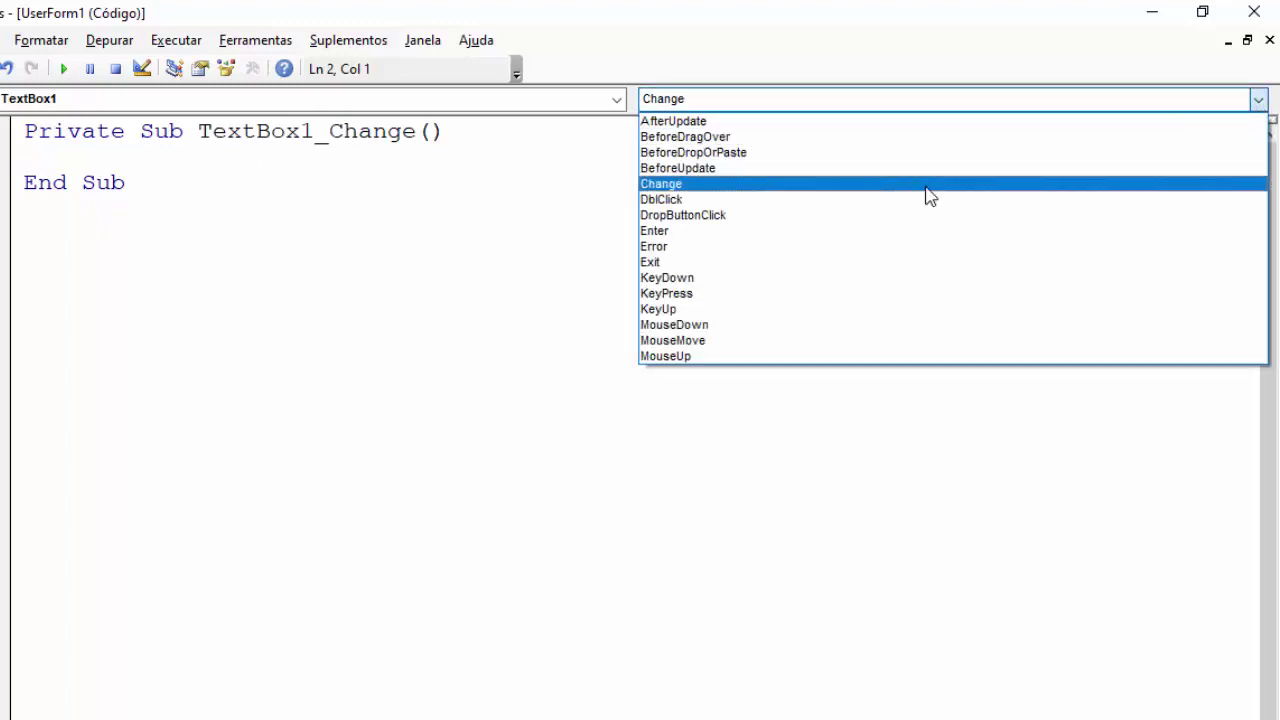
pyautogui.click(668, 265)
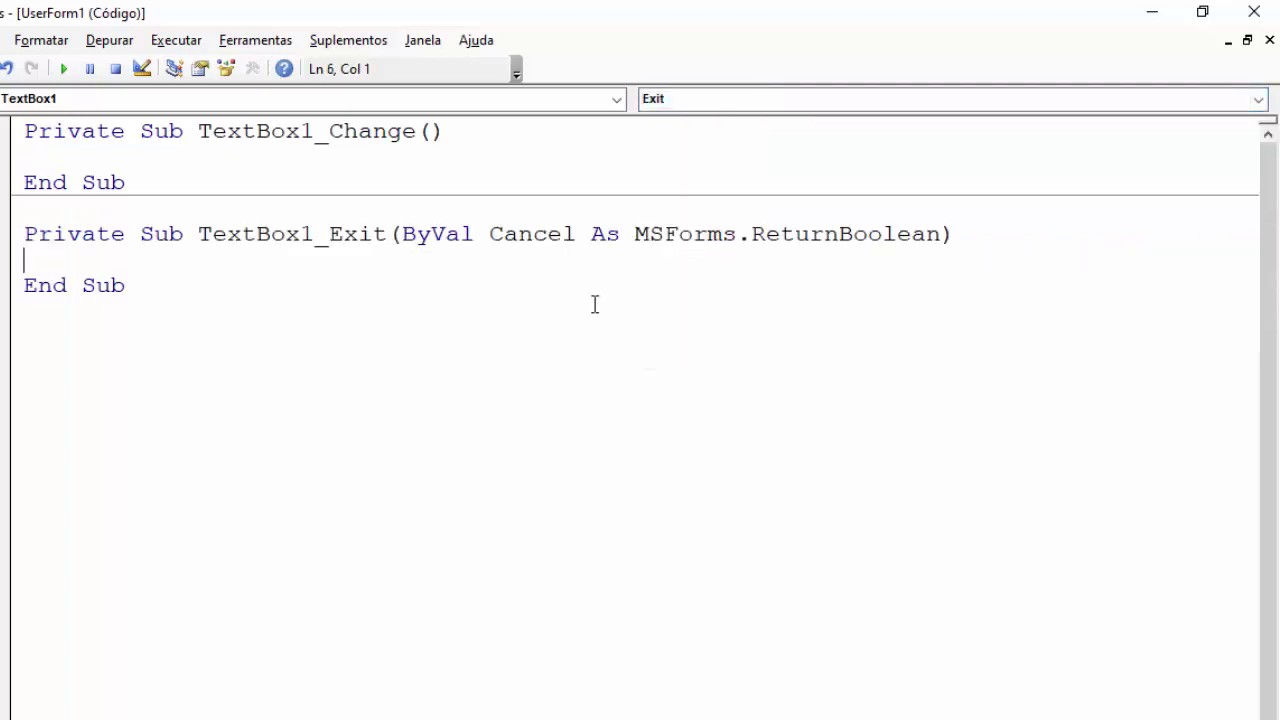
# Delete the TextBox1_Change procedure and add blank lines inside TextBox1_Exit
pyautogui.click(127, 182)
pyautogui.hotkey('ctrl', 'shift', 'Home')
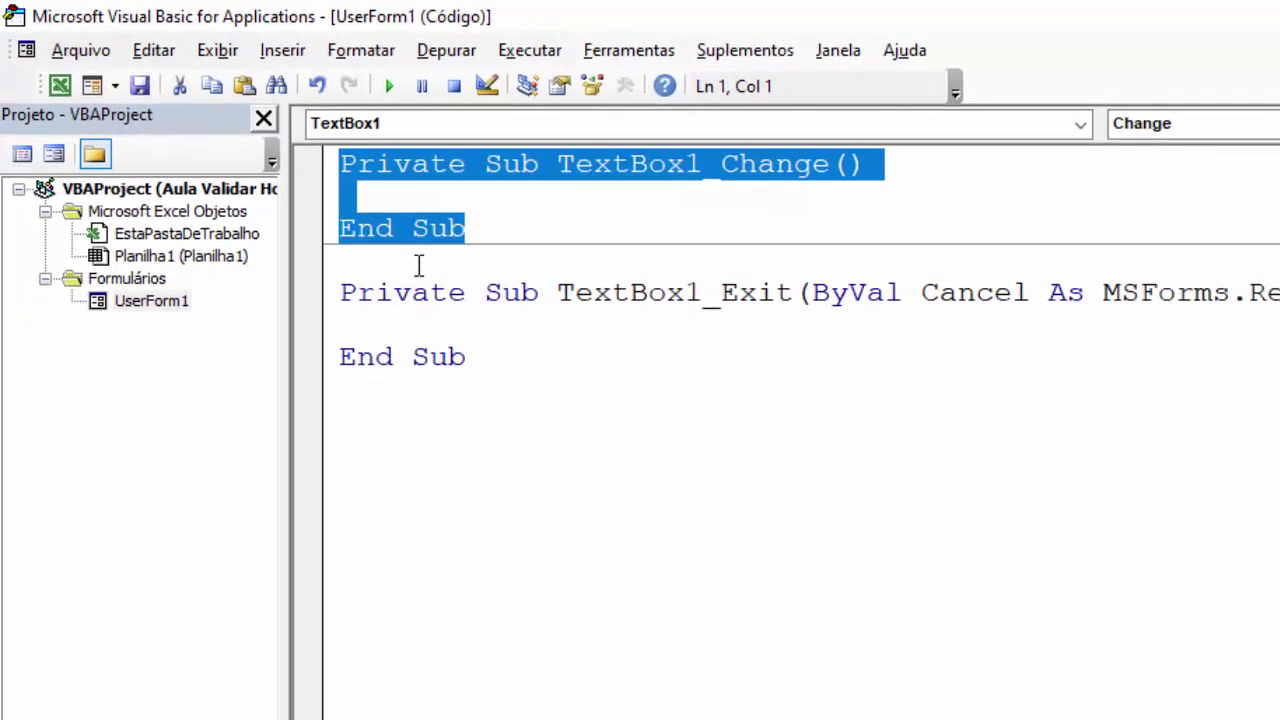
pyautogui.press('Delete')
pyautogui.press('Delete')
pyautogui.press('Delete')
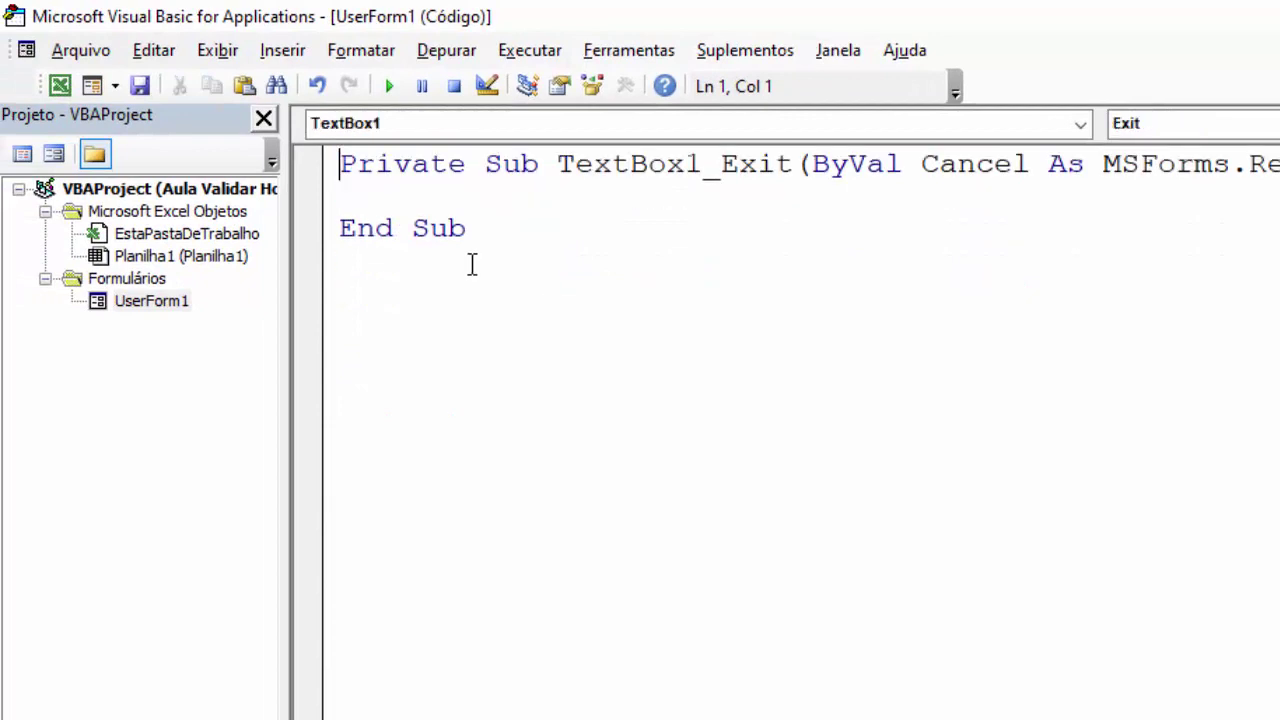
pyautogui.click(372, 190)
pyautogui.press('Return')
pyautogui.press('Return')
pyautogui.click(366, 228)
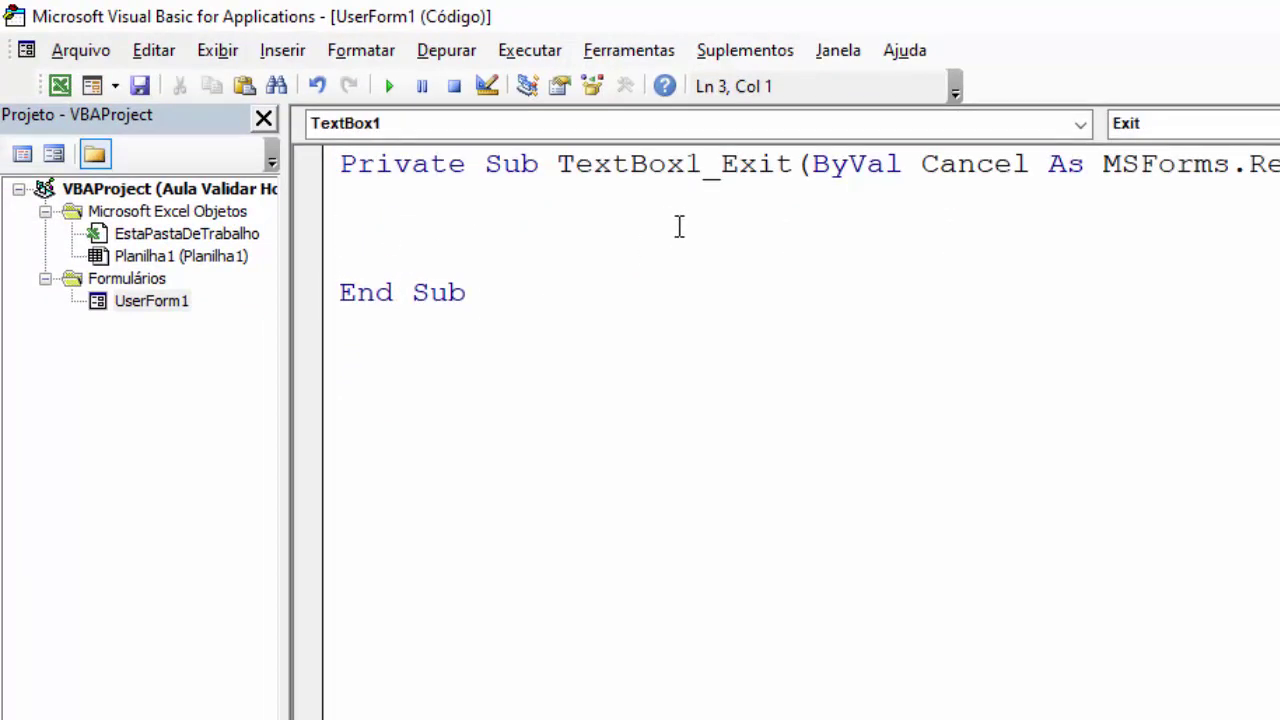
pyautogui.moveTo(703, 164); pyautogui.dragTo(556, 164)
pyautogui.hotkey('ctrl', 'c')
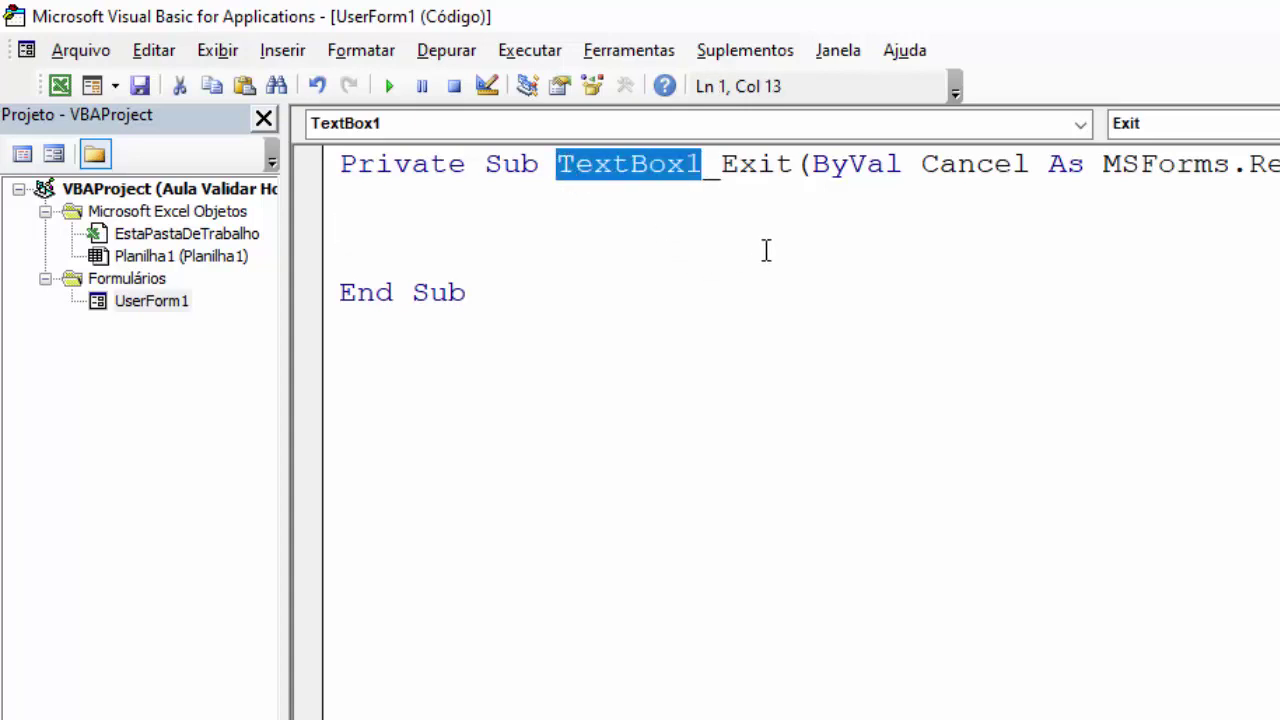
# Write an If TextBox1.Value <> Empty Then … End If block in TextBox1_Exit
pyautogui.click(416, 237)
pyautogui.write('IF')
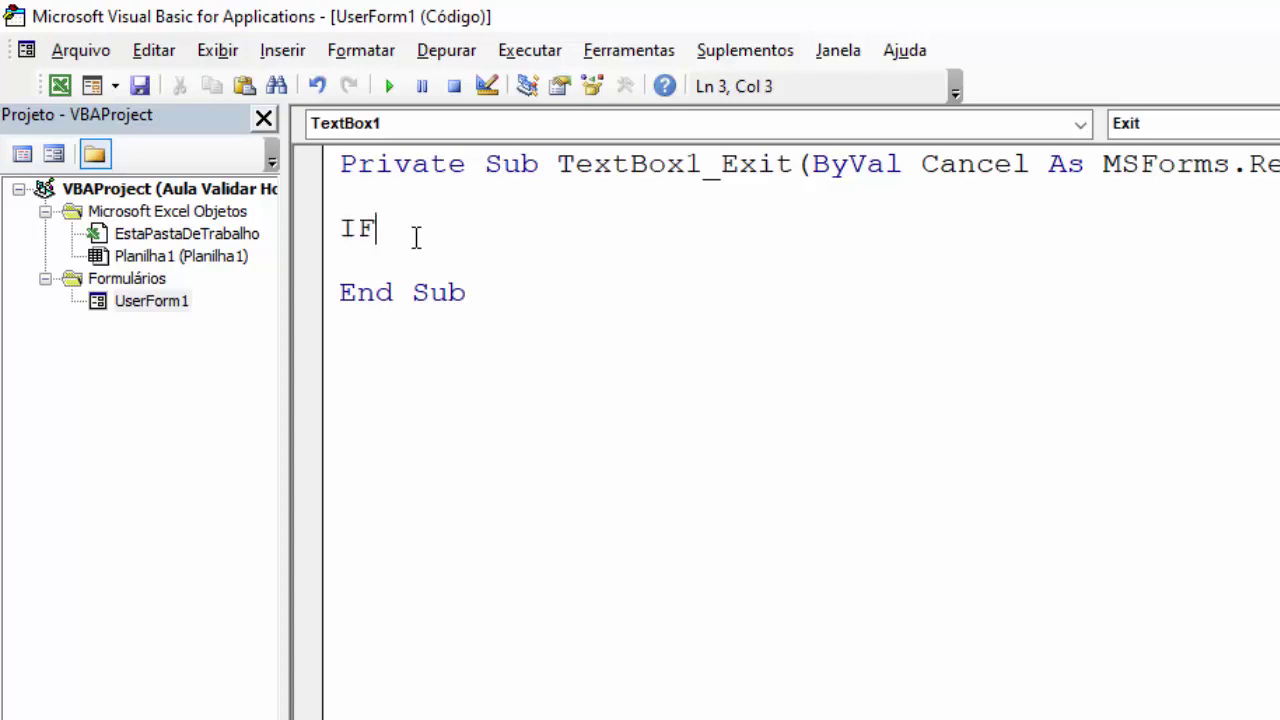
pyautogui.hotkey('ctrl', 'v')
pyautogui.write('.')
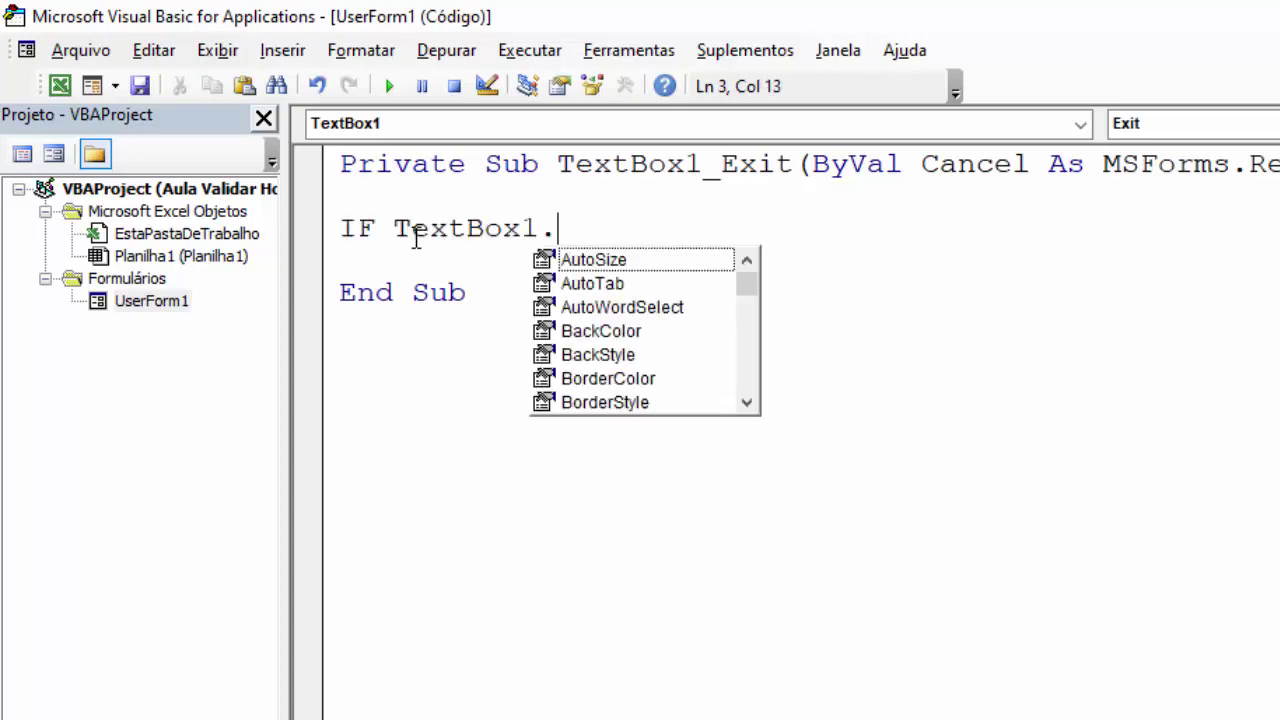
pyautogui.write('VAL')
pyautogui.press('Tab')
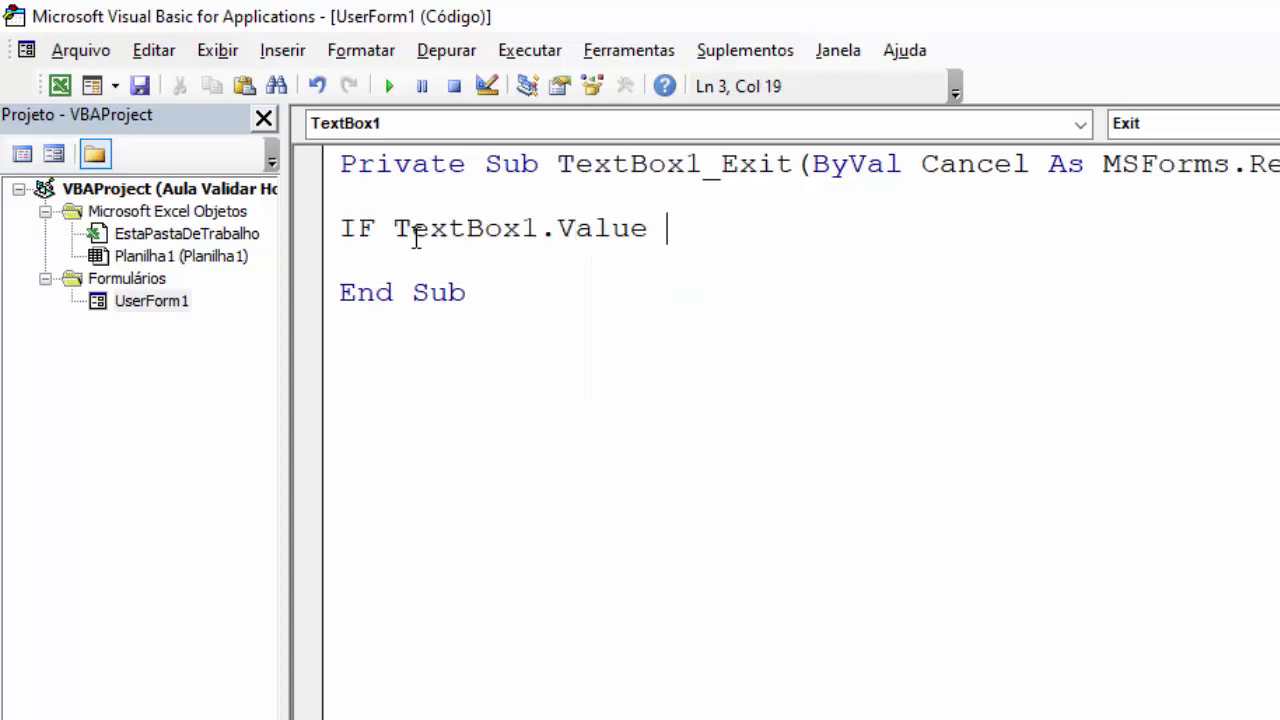
pyautogui.write('<>')
pyautogui.write(' EMPTY ')
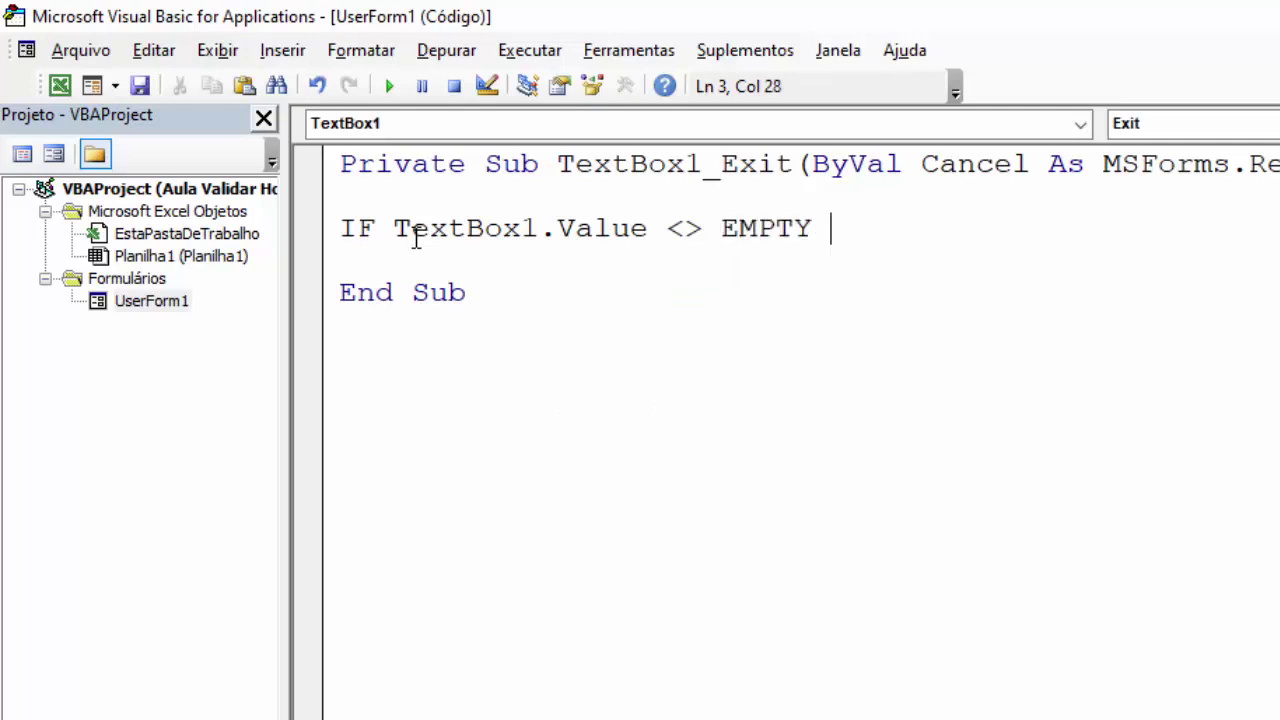
pyautogui.write('THEN')
pyautogui.press('Return')
pyautogui.press('Return')
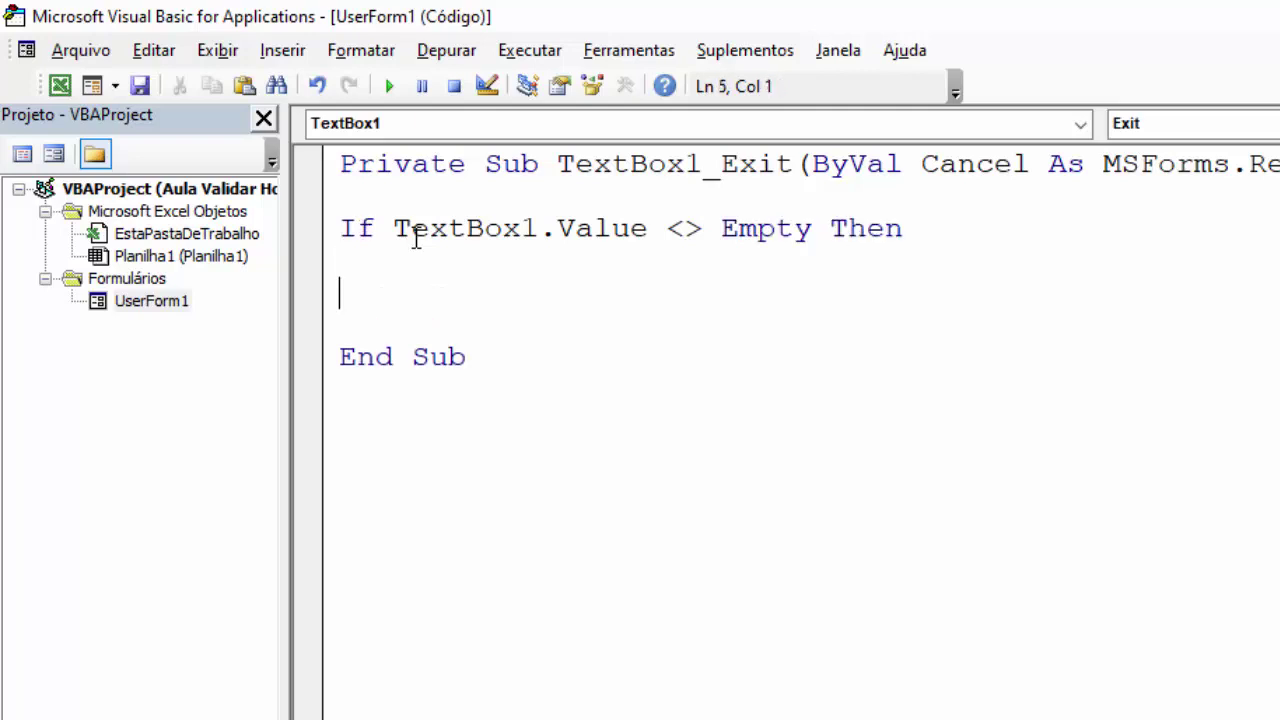
pyautogui.write('END IF')
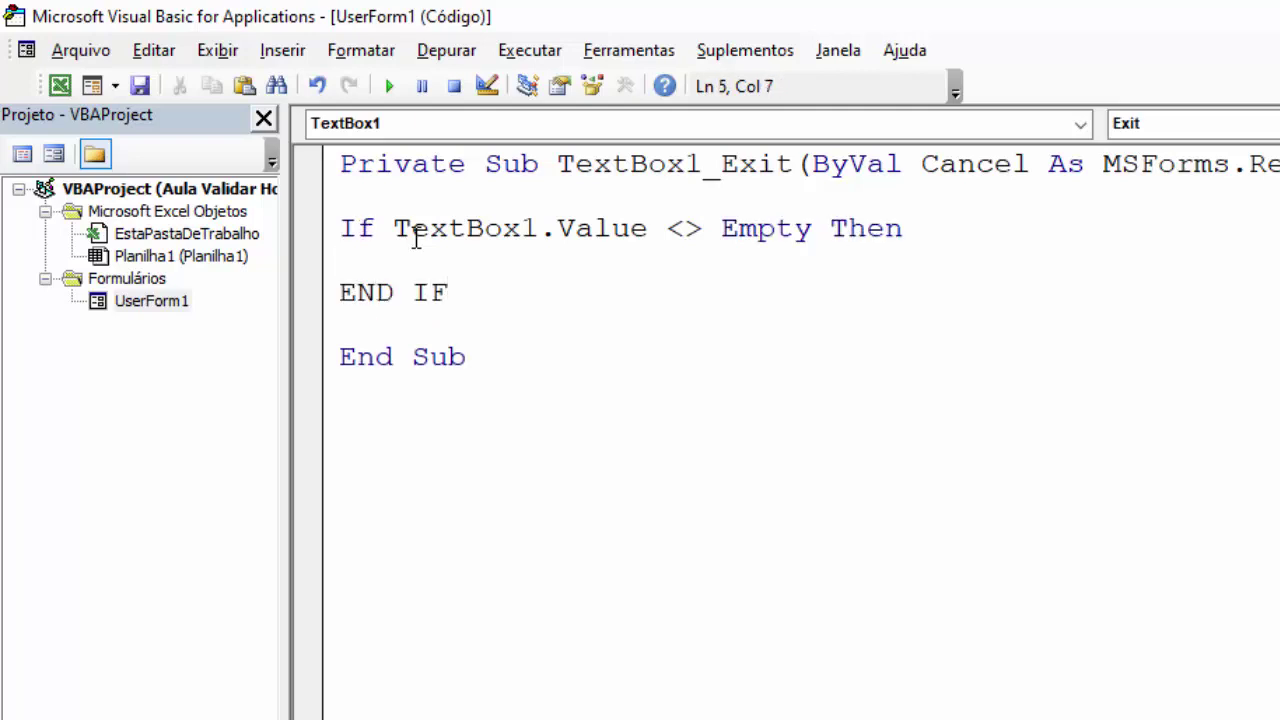
pyautogui.press('Up')
# Add blank lines below the End Sub of TextBox1_Exit
pyautogui.click(378, 402)
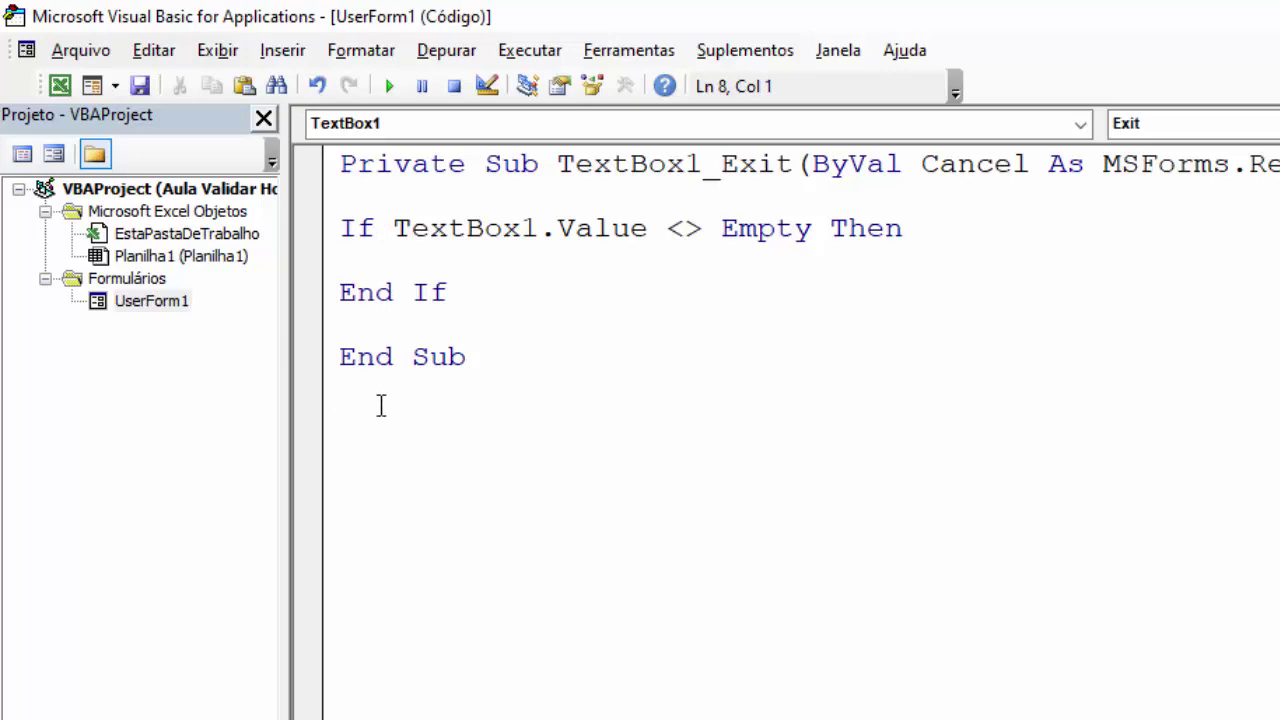
pyautogui.press('Return')
pyautogui.press('Return')
pyautogui.press('Return')
pyautogui.press('Return')
pyautogui.press('Return')
pyautogui.press('Return')
pyautogui.press('Return')
pyautogui.press('Return')
pyautogui.press('Return')
pyautogui.press('Return')
pyautogui.press('Return')
pyautogui.press('Return')
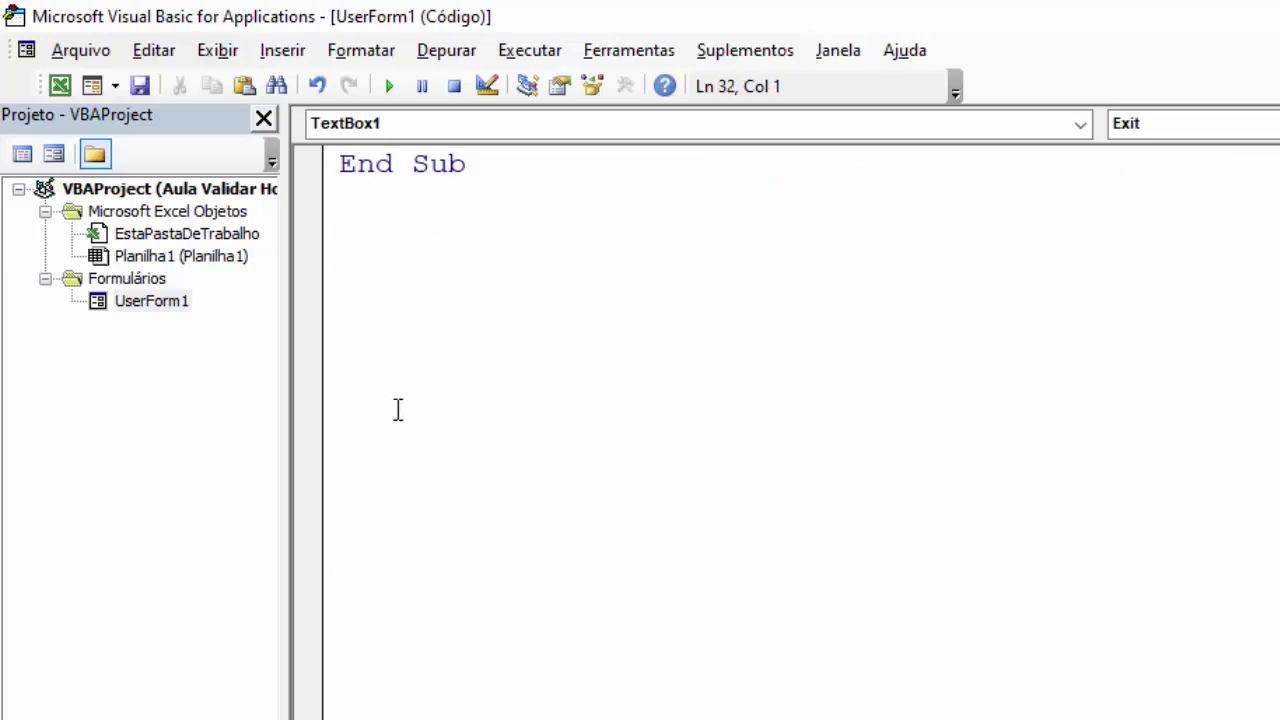
pyautogui.press('Return')
# Declare Sub Validar_Hora and tidy the blank lines around it
pyautogui.click(355, 183)
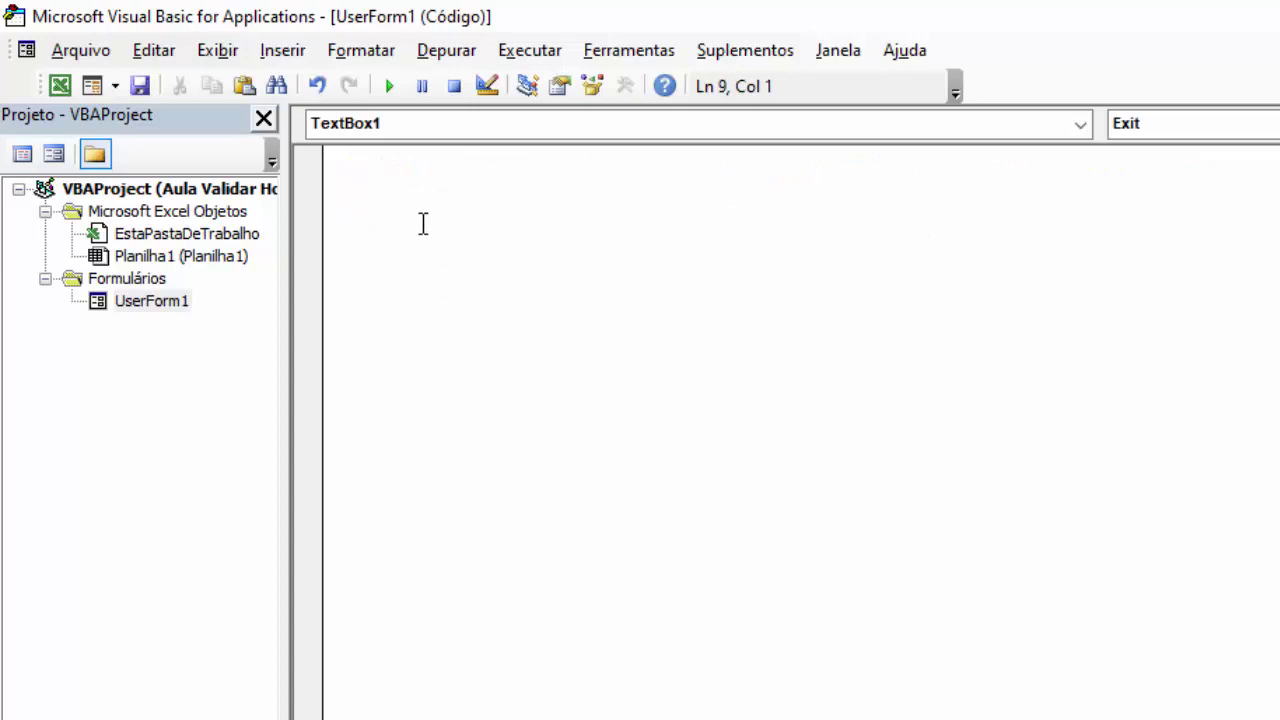
pyautogui.write('Sub ')
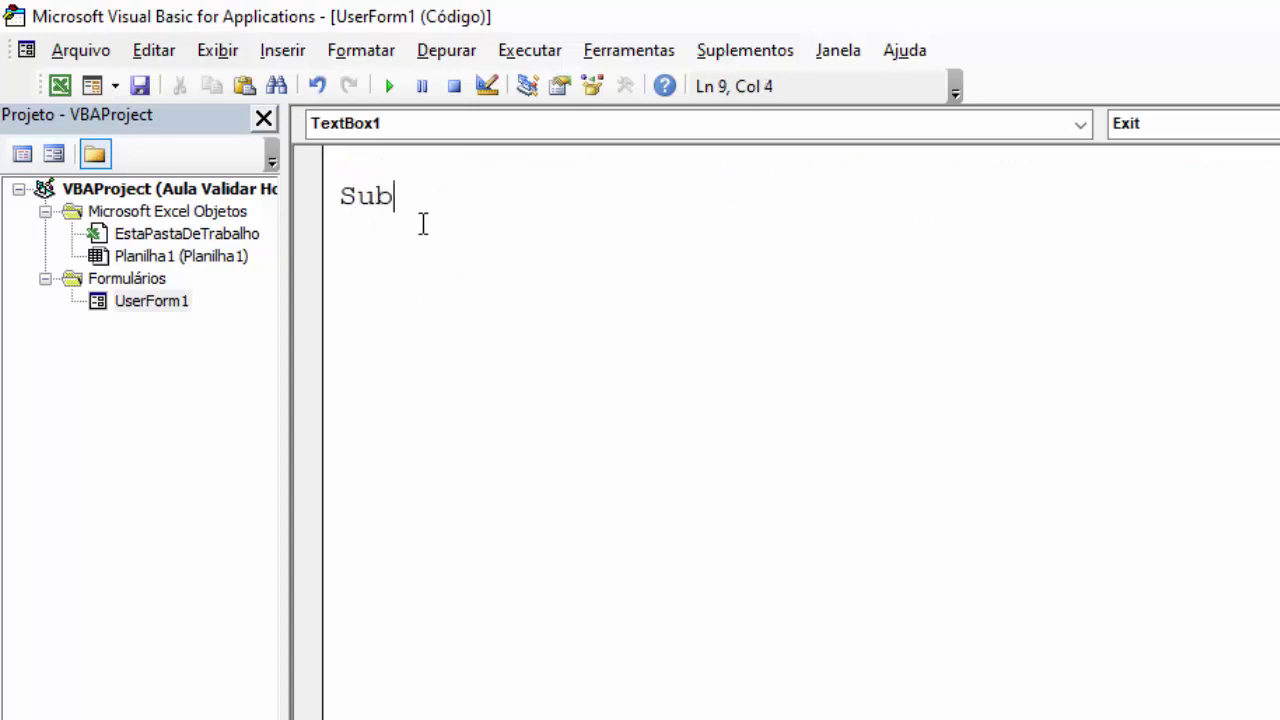
pyautogui.write('Valida')
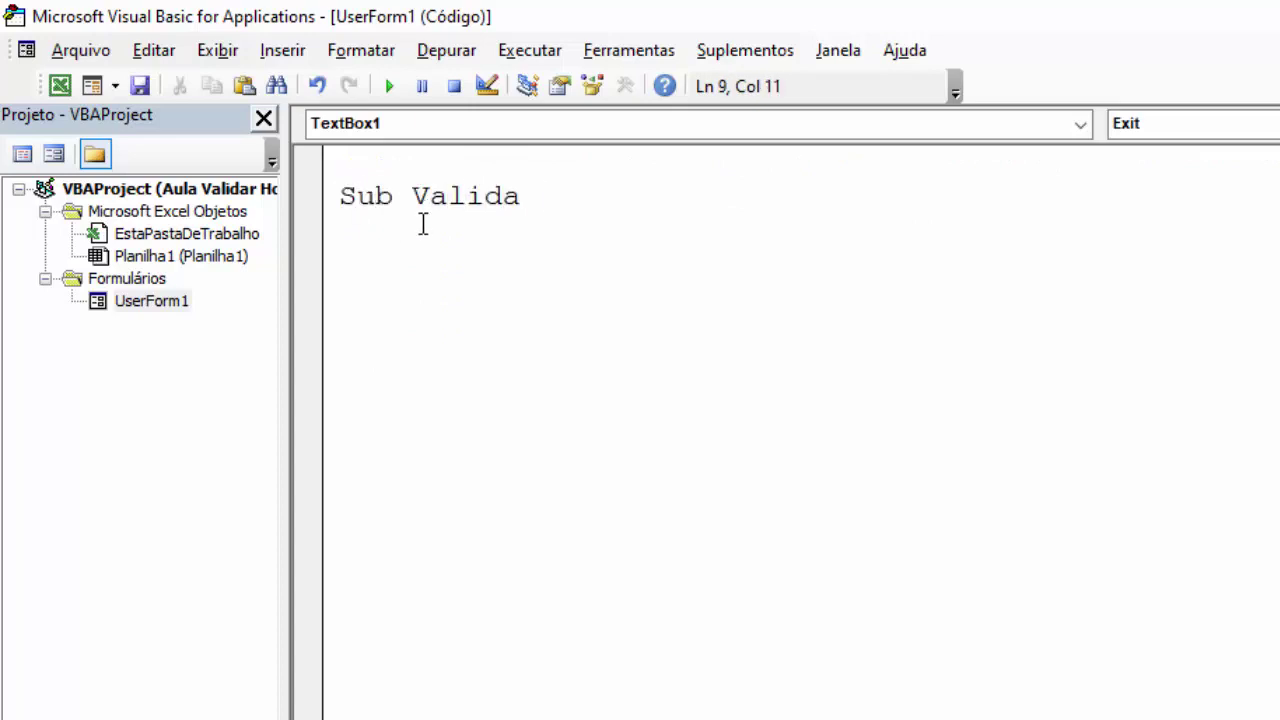
pyautogui.write('r_')
pyautogui.write('Hora')
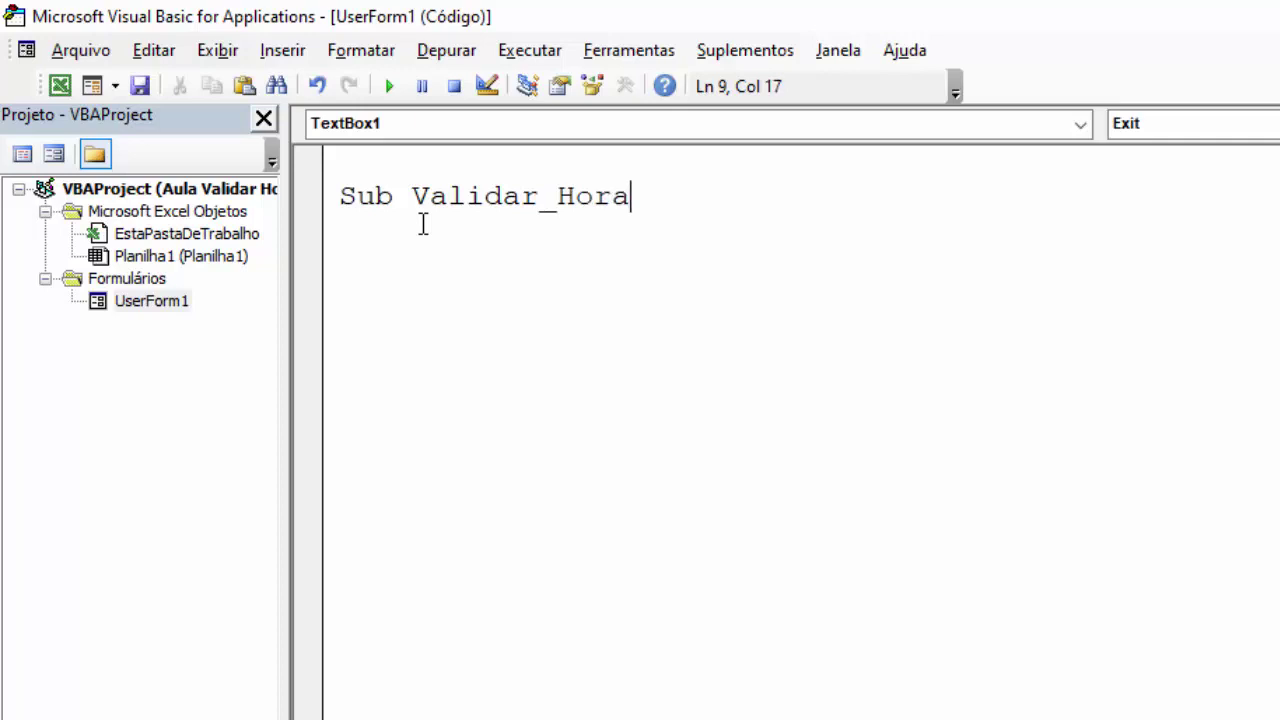
pyautogui.press('Return')
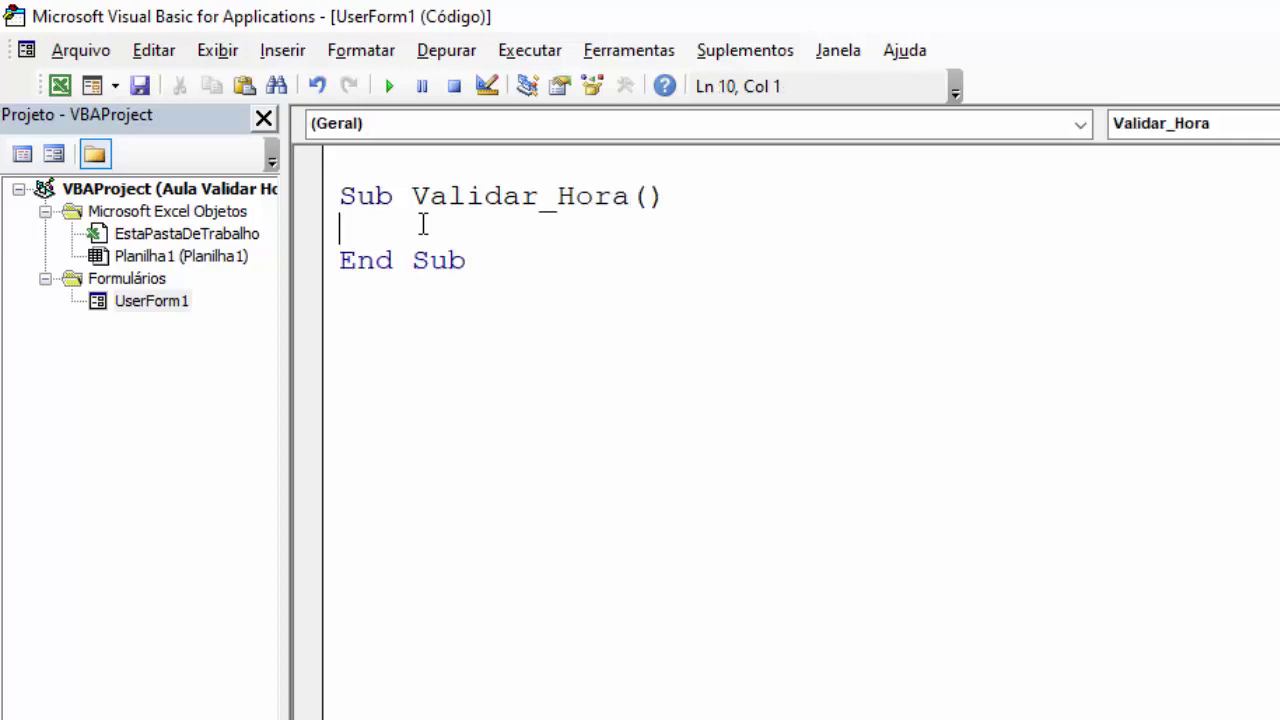
pyautogui.press('Return')
pyautogui.scroll(1, 415, 230)
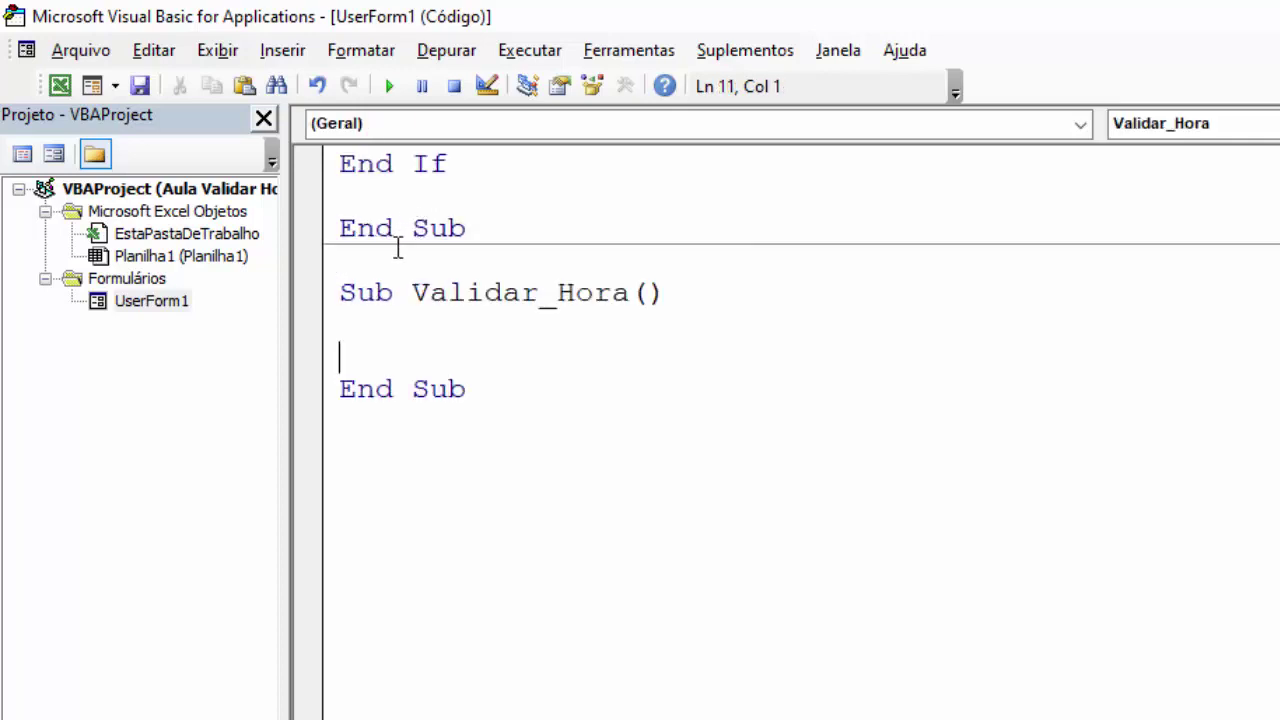
pyautogui.click(389, 259)
pyautogui.press('Delete')
pyautogui.scroll(-1, 428, 266)
pyautogui.click(384, 206)
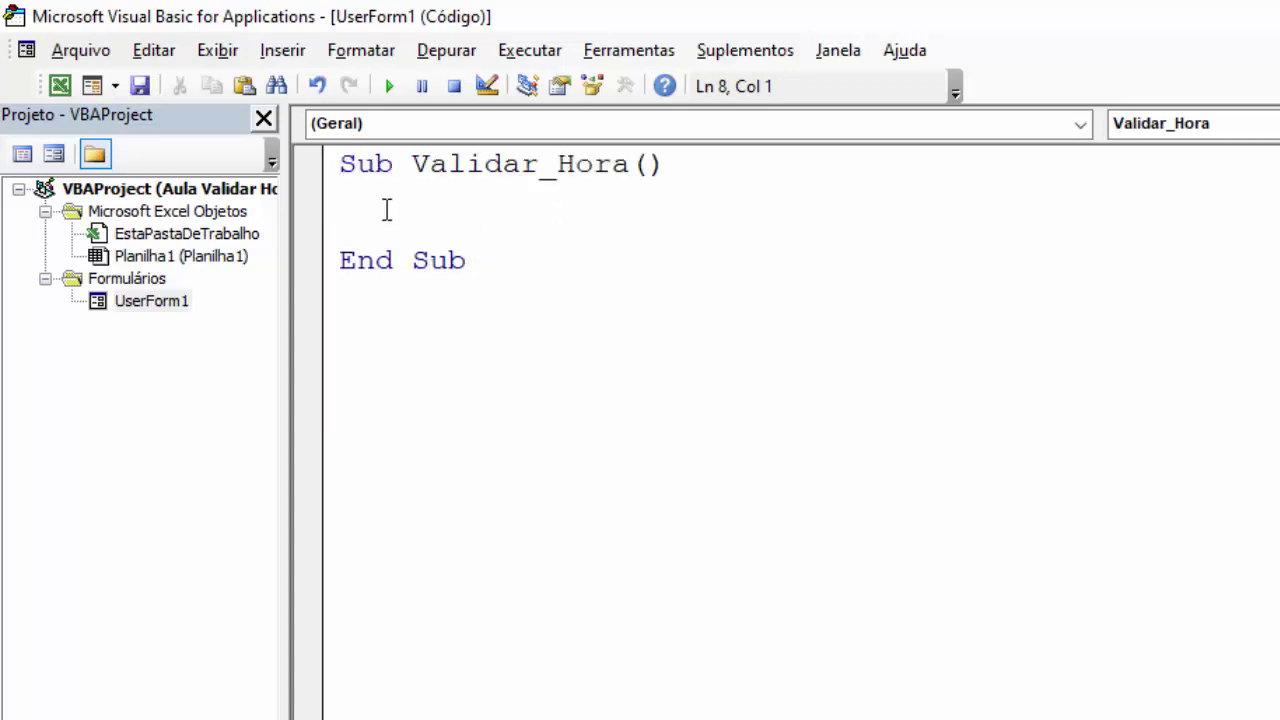
pyautogui.press('Down')
pyautogui.press('Return')
pyautogui.press('Up')
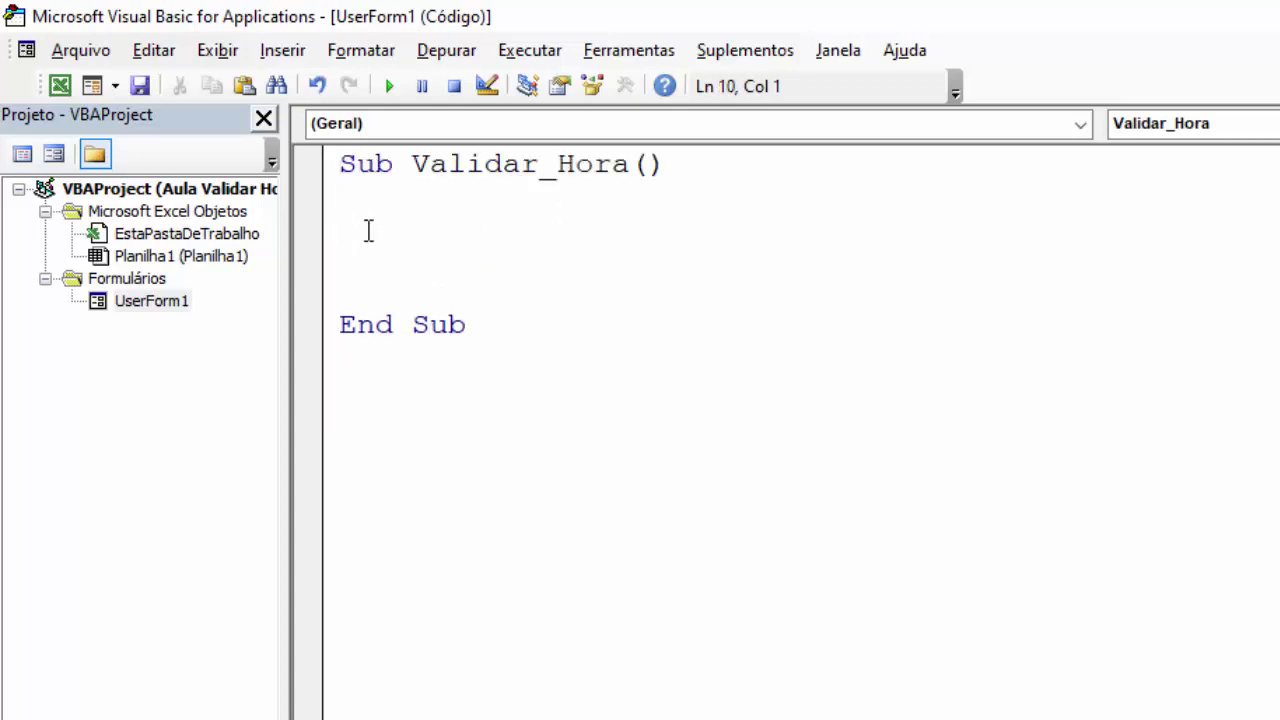
# Add On Error GoTo Erro, Exit Sub, an Erro: label, and MsgBox "Erro!", vbCritical, "VALIDAR"
pyautogui.write('On Error ')
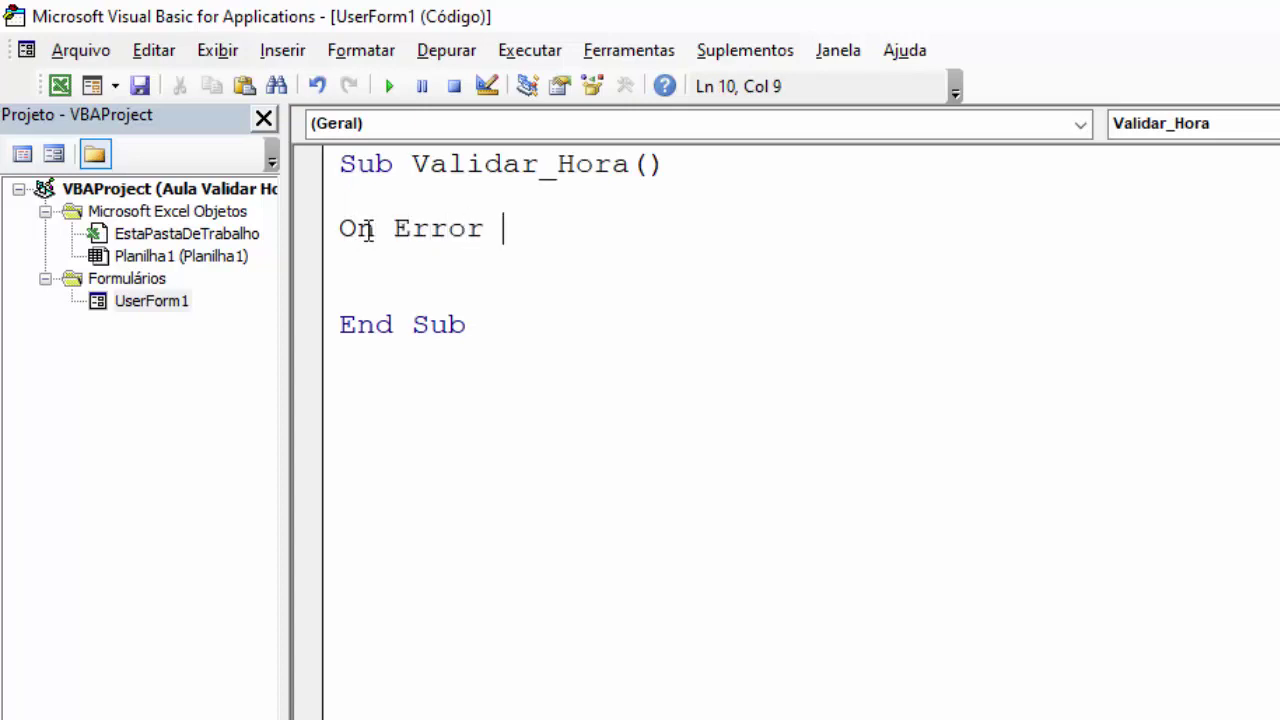
pyautogui.write('goto E')
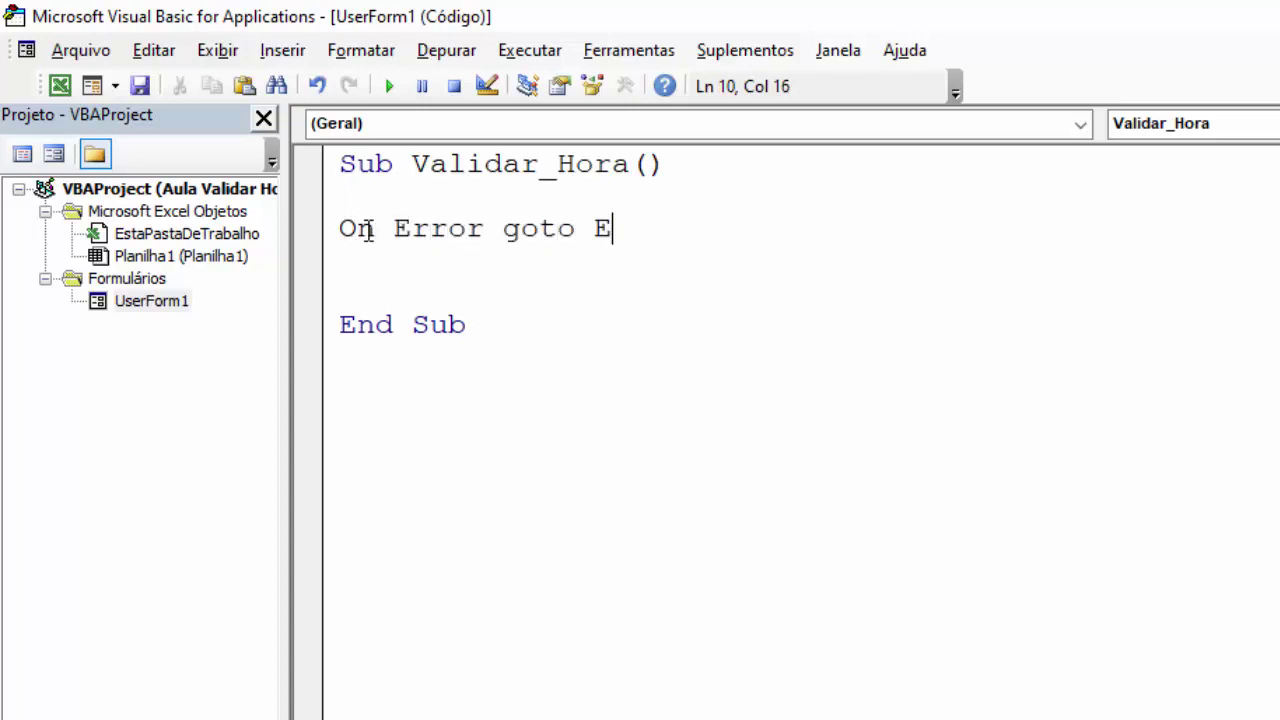
pyautogui.write('rro')
pyautogui.press('Return')
pyautogui.press('Return')
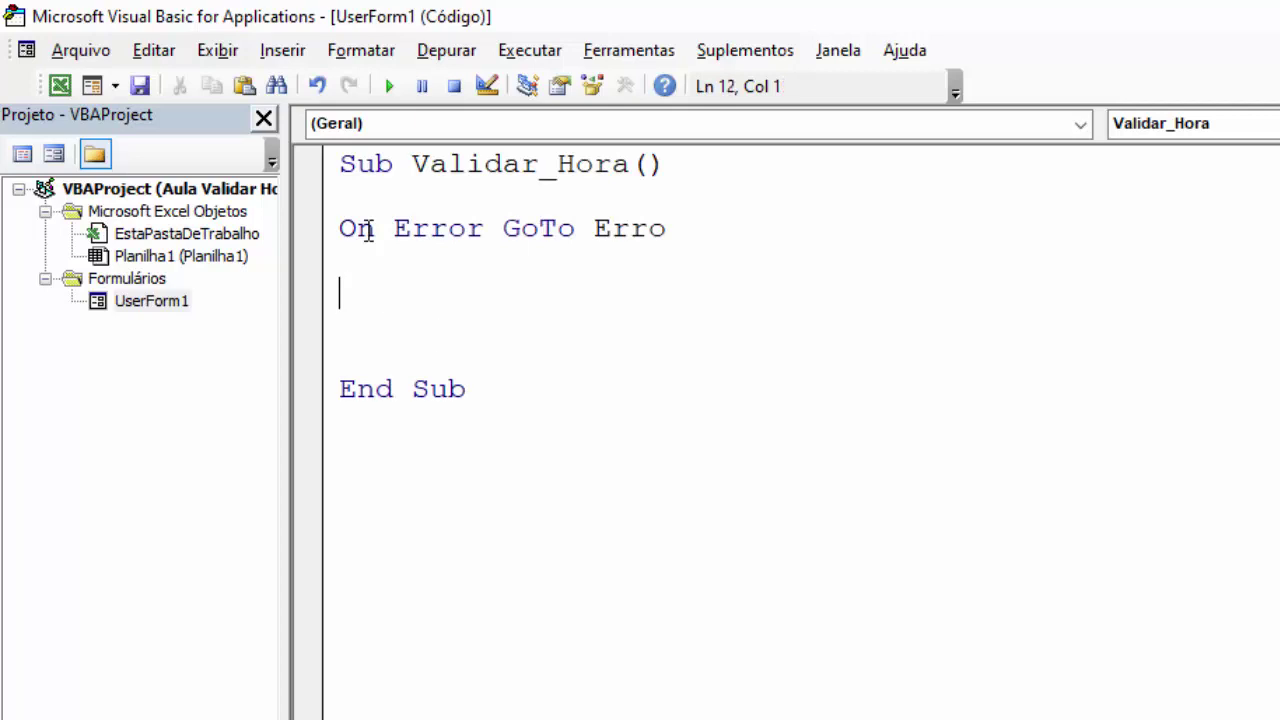
pyautogui.write('Exit ')
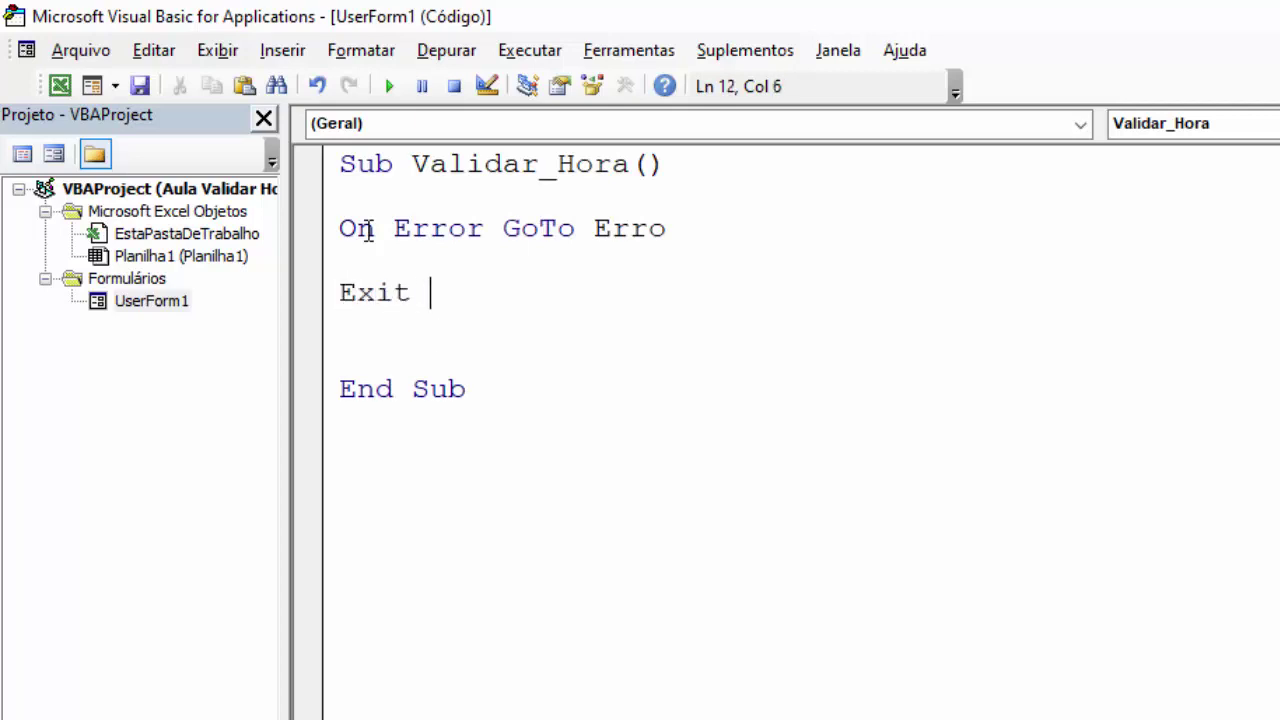
pyautogui.write('sub')
pyautogui.press('Return')
pyautogui.write('E')
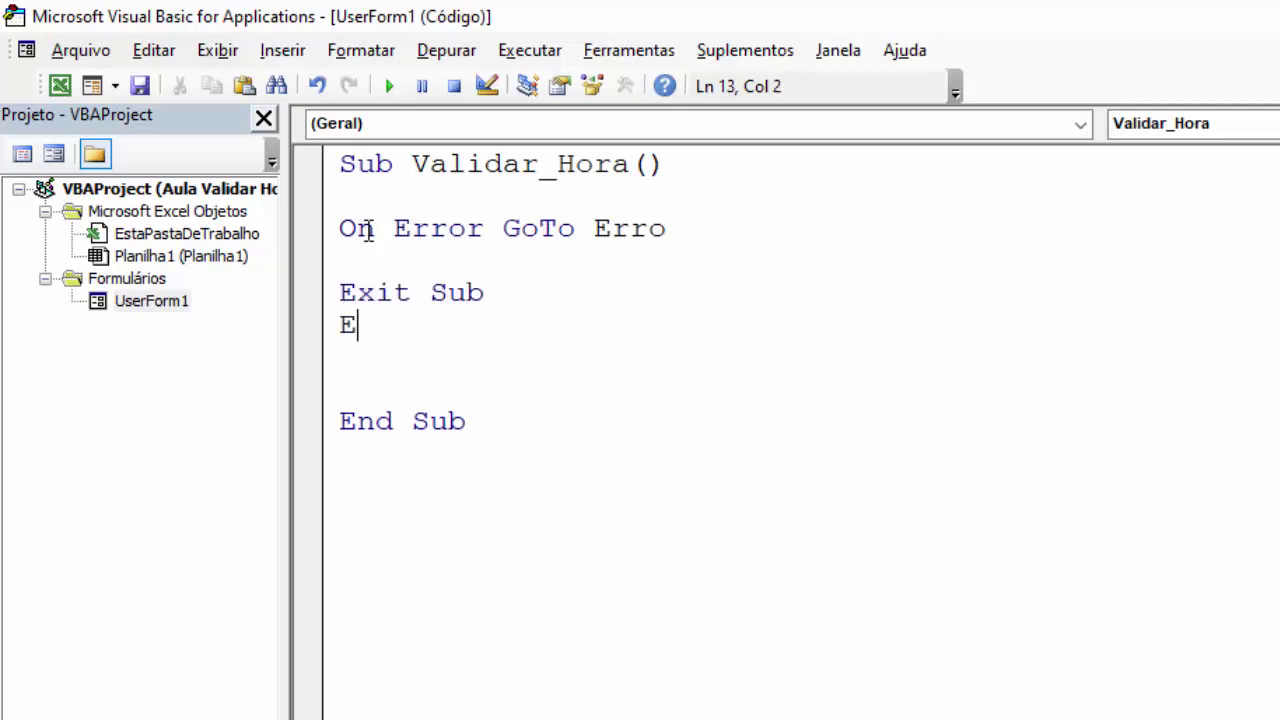
pyautogui.write('rro:')
pyautogui.press('Return')
pyautogui.write('Msgbox ')
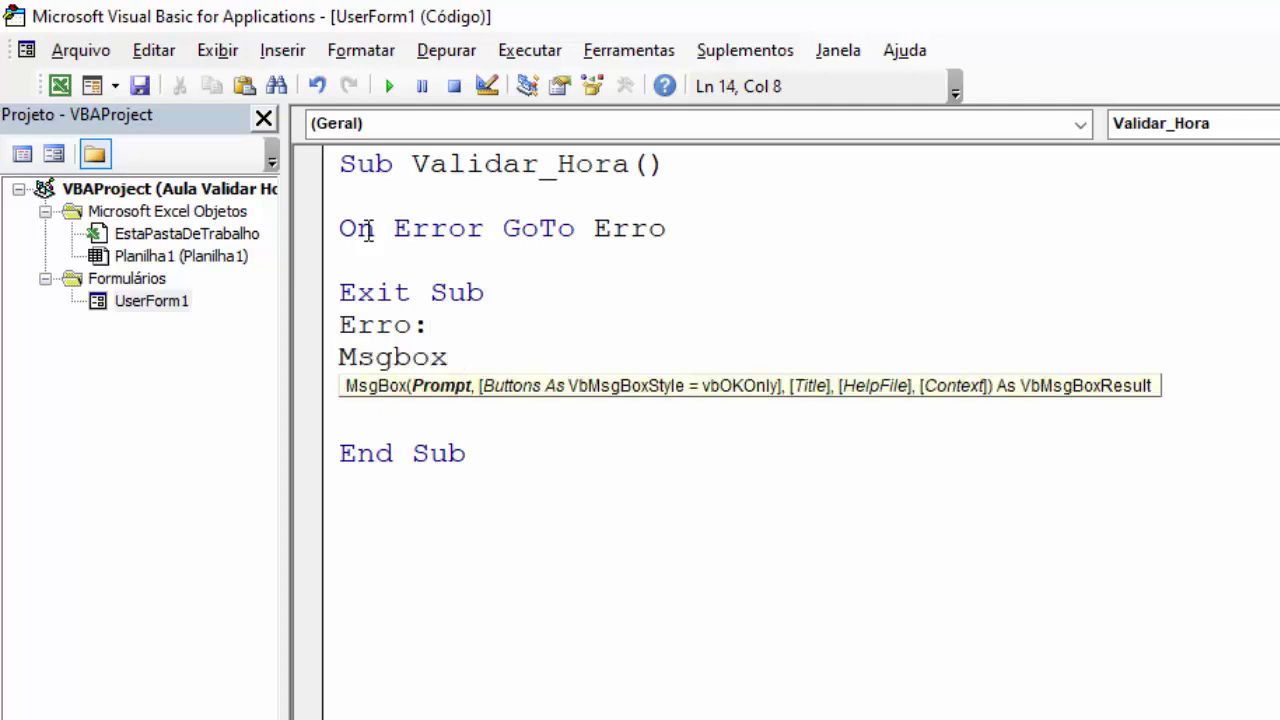
pyautogui.write('"')
pyautogui.write('Erro')
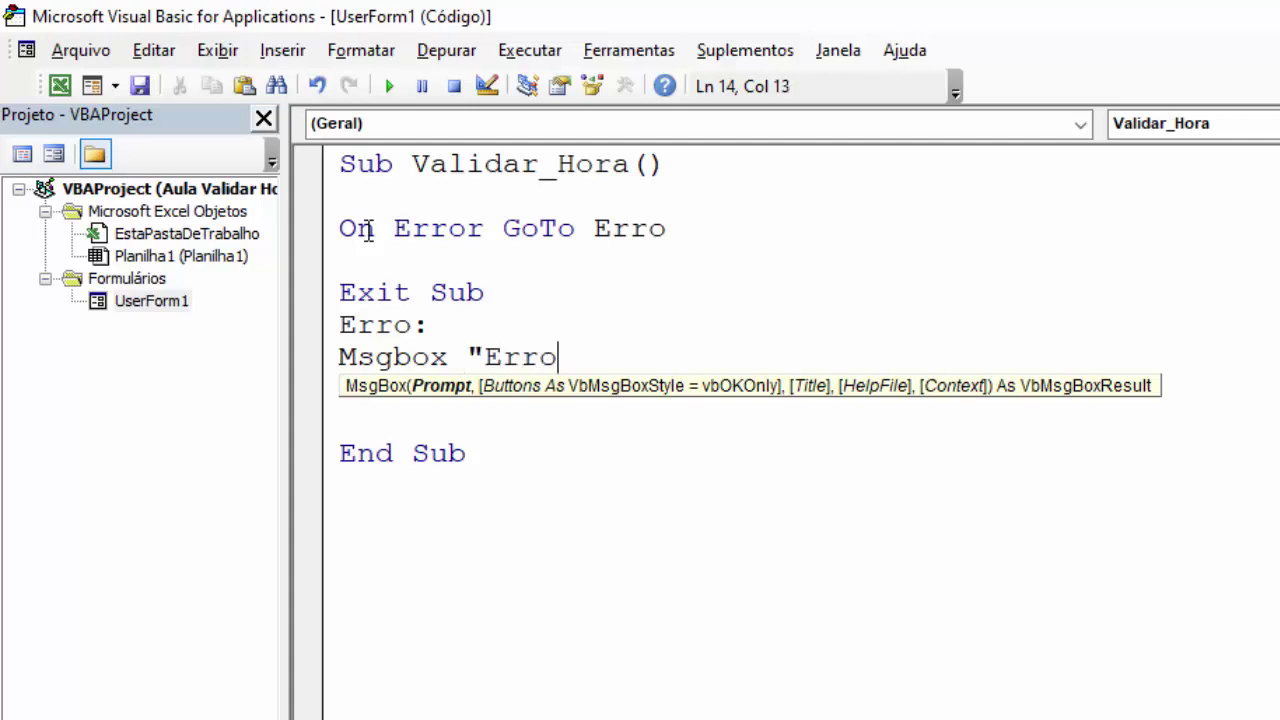
pyautogui.write('!"')
pyautogui.write(',vb')
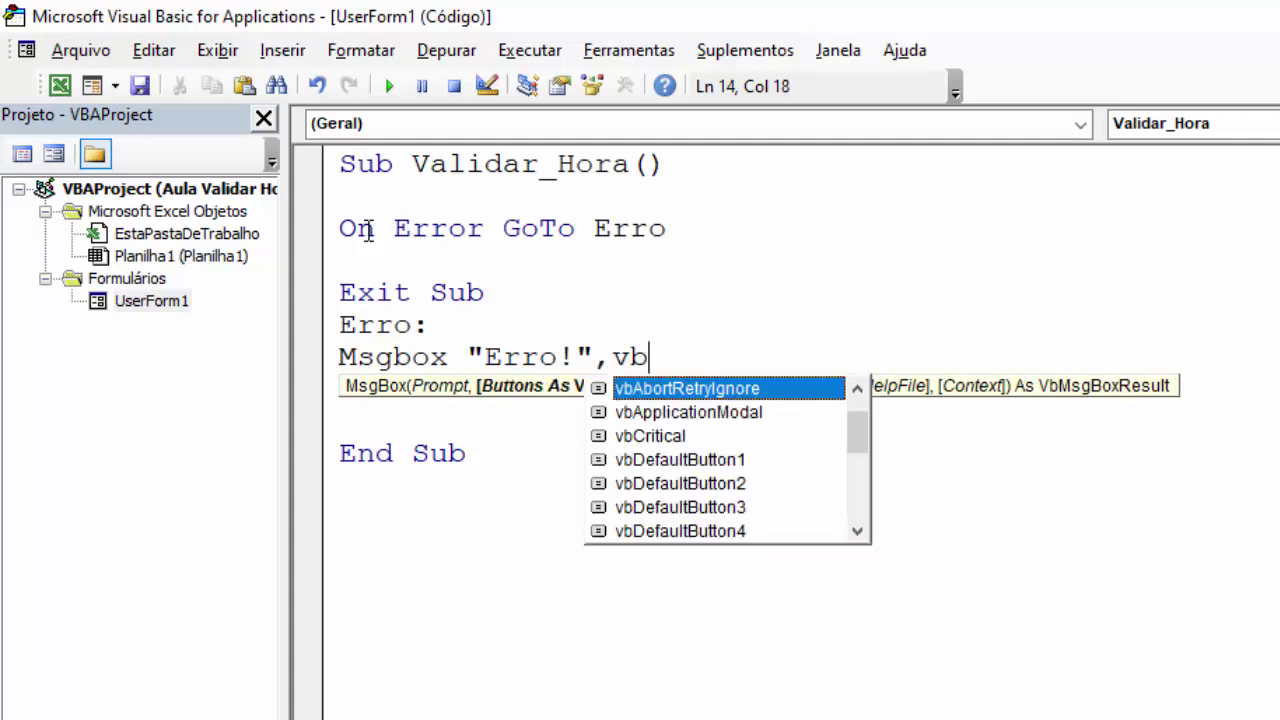
pyautogui.write('Critical,')
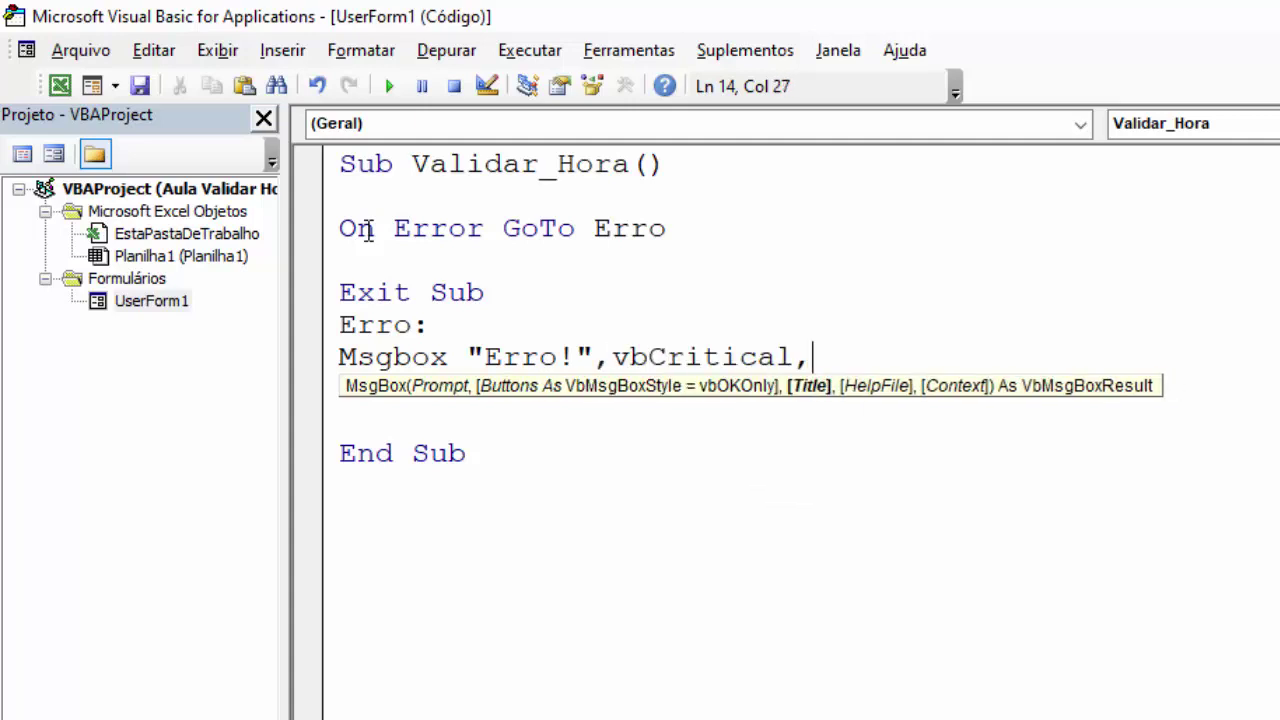
pyautogui.write(' "')
pyautogui.write('VA')
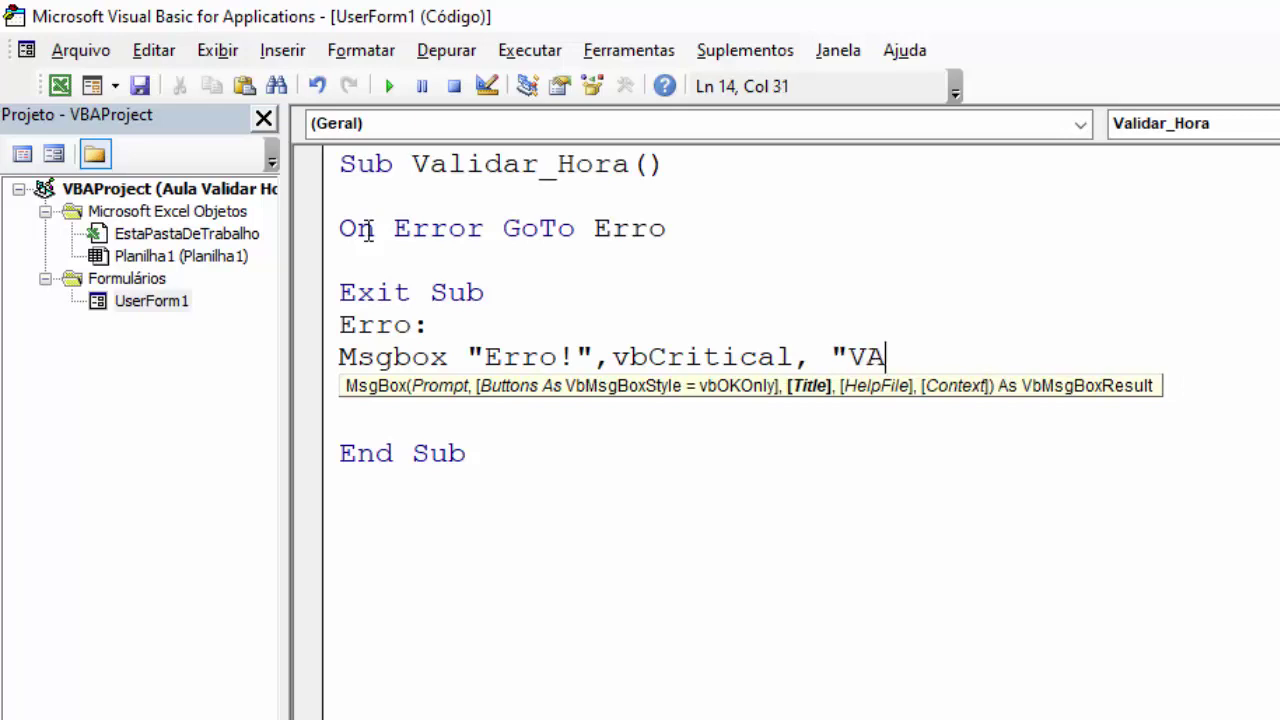
pyautogui.write('LIDAR')
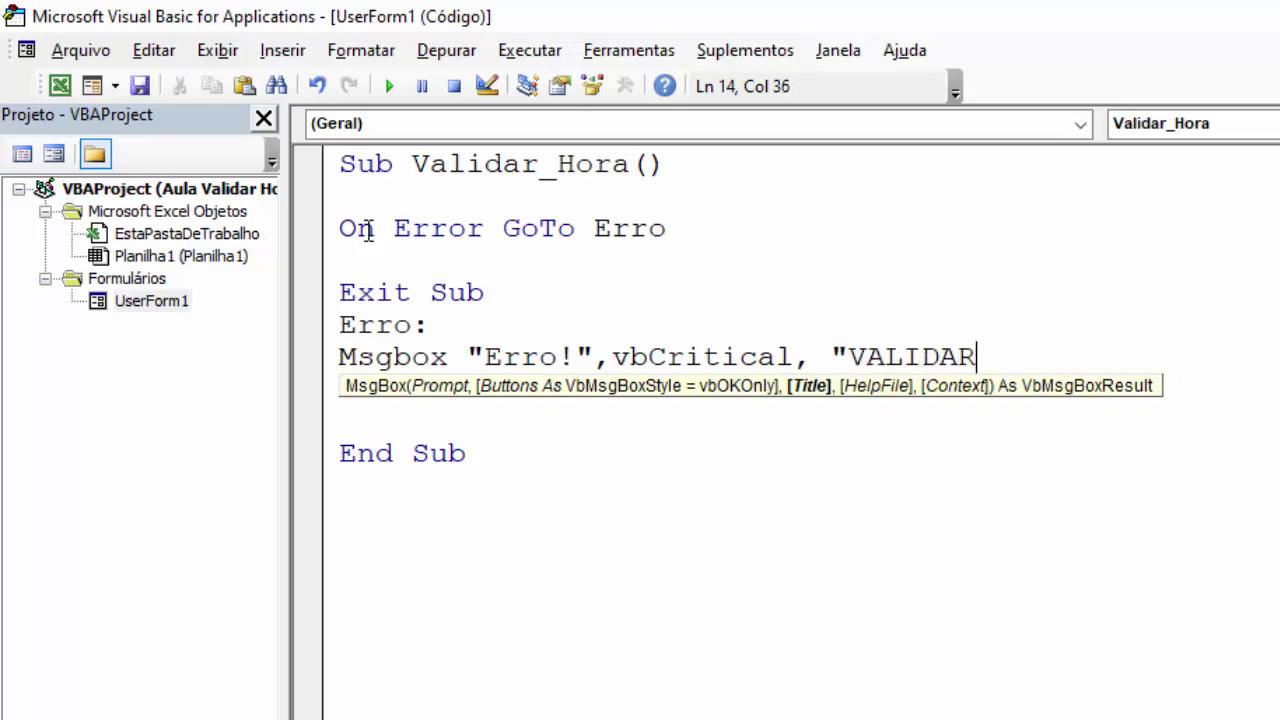
pyautogui.write('"')
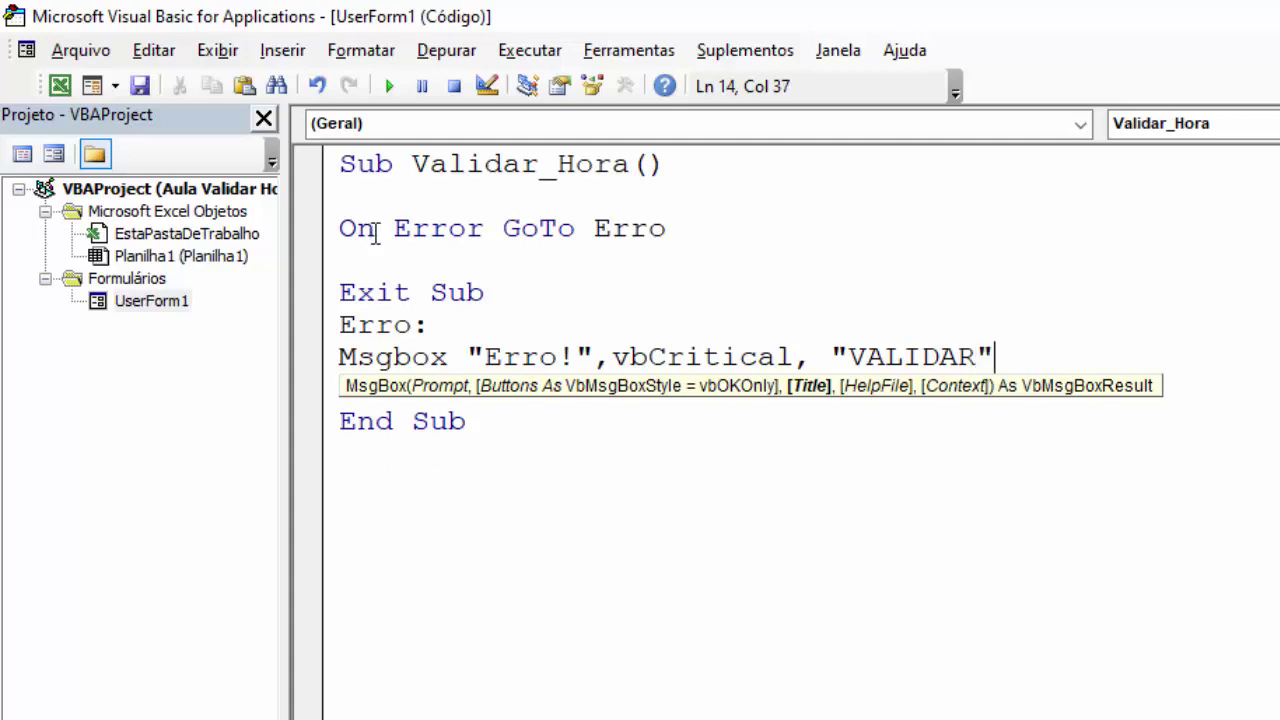
pyautogui.click(409, 263)
pyautogui.press('Return')
pyautogui.press('Return')
pyautogui.press('Return')
# Comment out the On Error GoTo Erro line
pyautogui.press('Up')
pyautogui.press('Up')
pyautogui.press('Up')
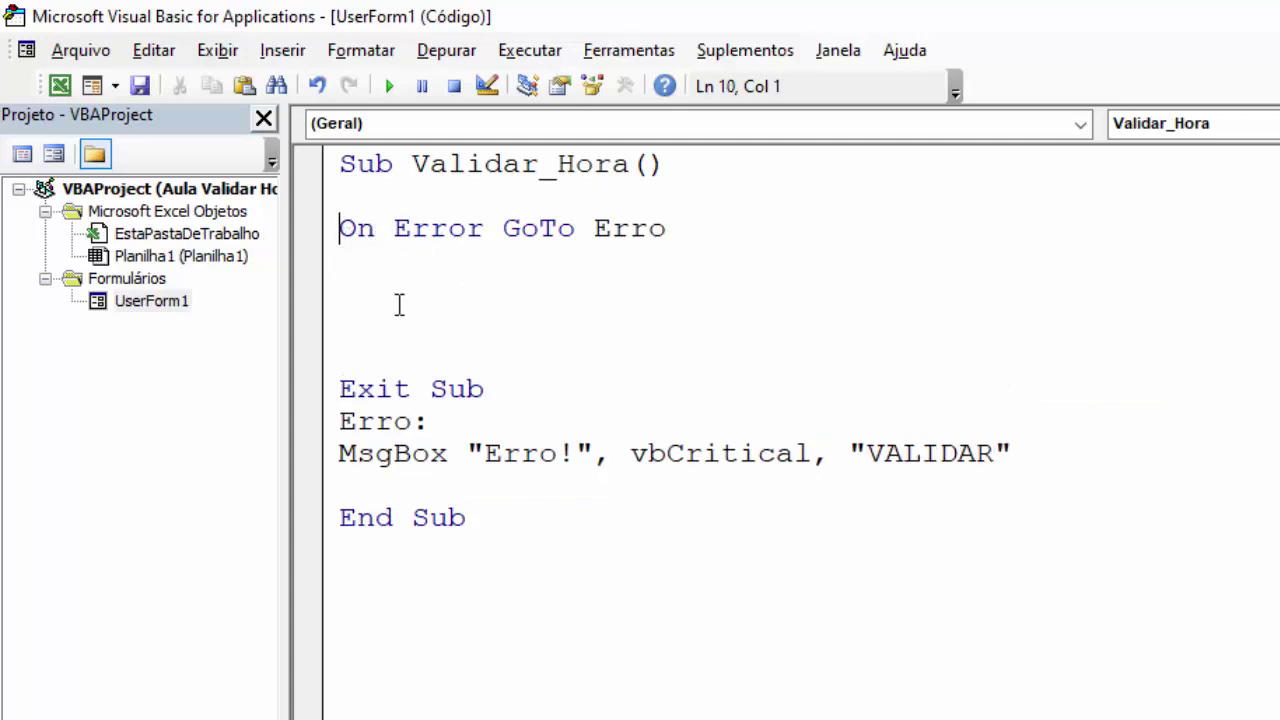
pyautogui.write("'")
pyautogui.click(366, 302)
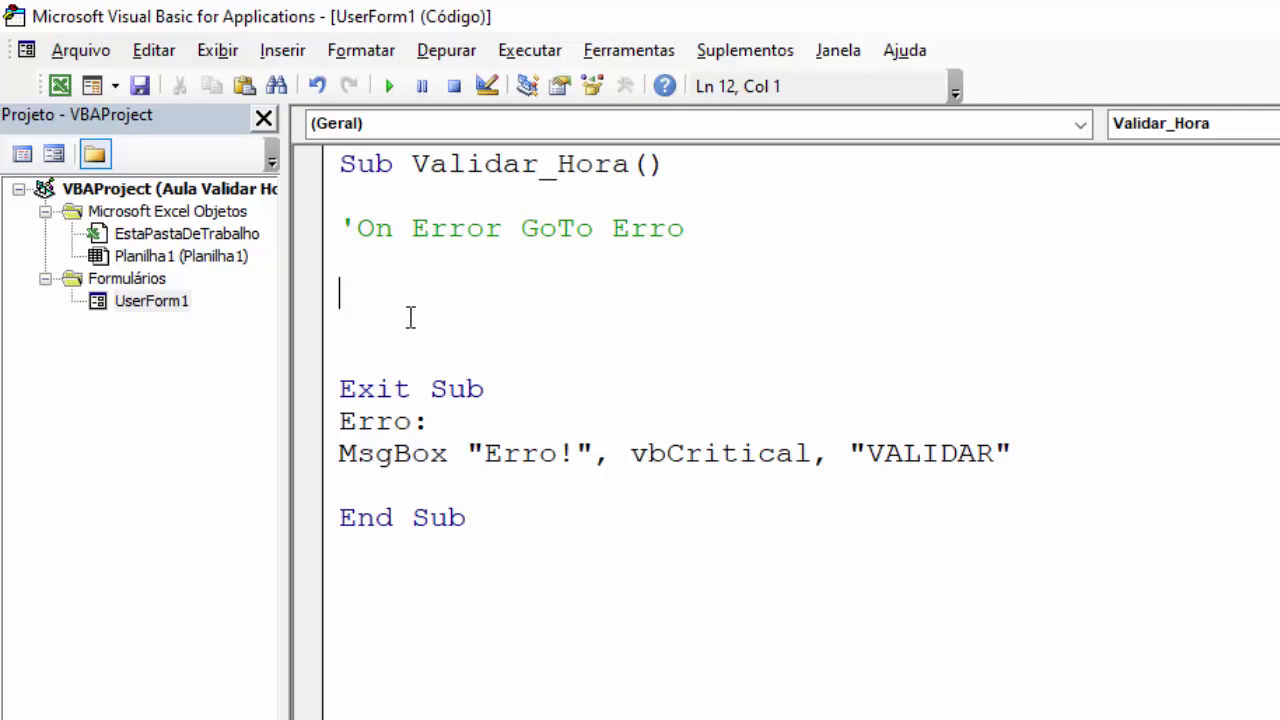
# Declare Horas, Minutos and Segundos As Integer on one Dim line
pyautogui.write('Dim ')
pyautogui.write('Horas as ')
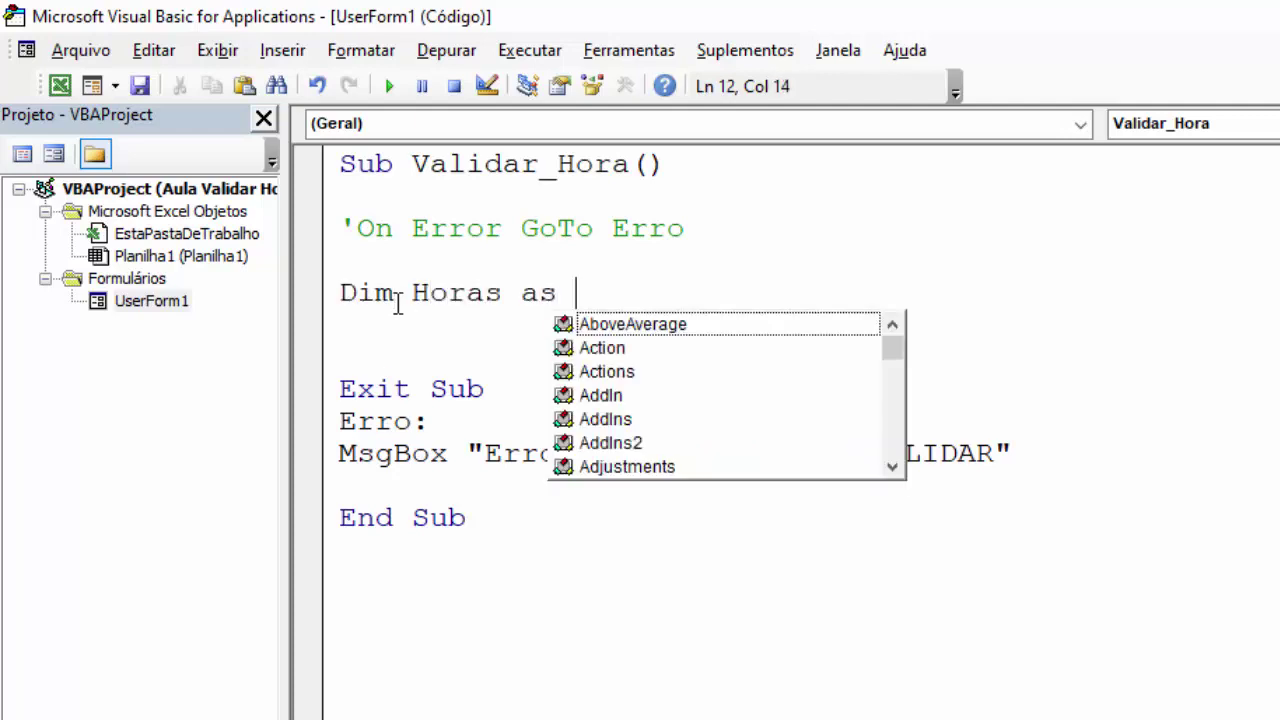
pyautogui.write('inte')
pyautogui.press('Tab')
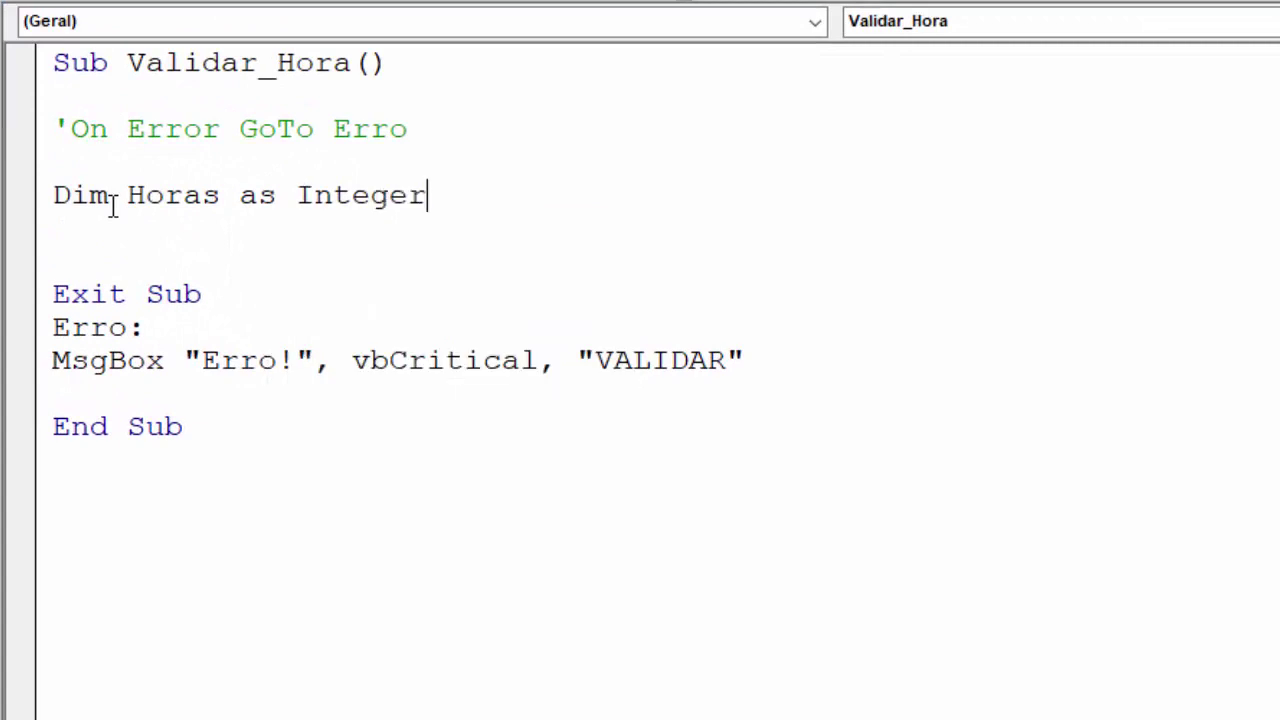
pyautogui.press('Return')
pyautogui.moveTo(240, 197); pyautogui.dragTo(446, 202)
pyautogui.hotkey('ctrl', 'c')
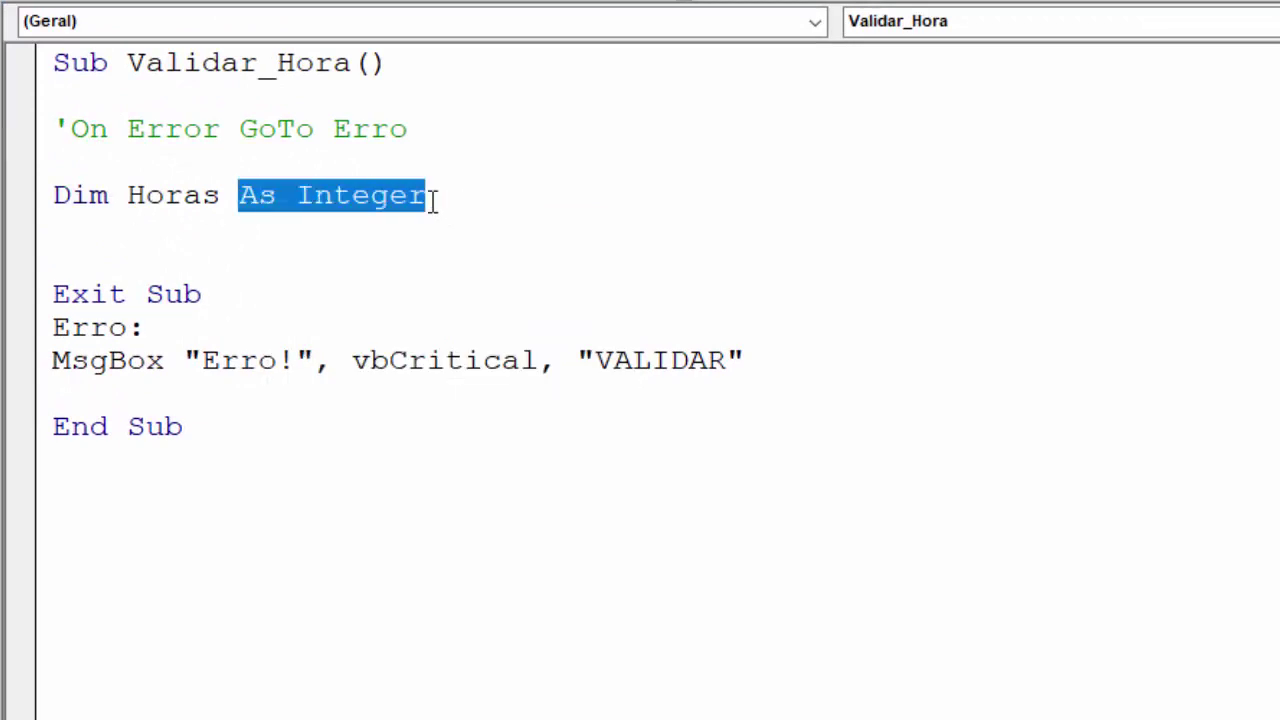
pyautogui.click(472, 195)
pyautogui.write(', M')
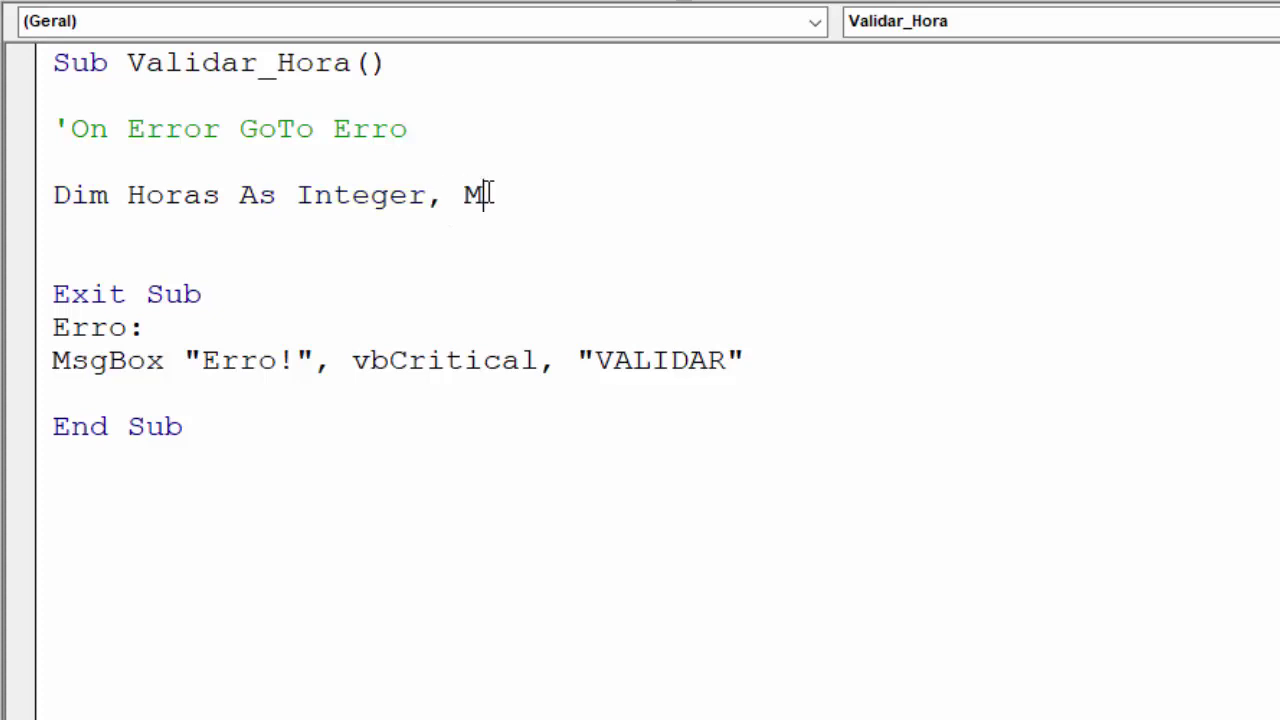
pyautogui.write('inutos')
pyautogui.hotkey('ctrl', 'v')
pyautogui.write(', ')
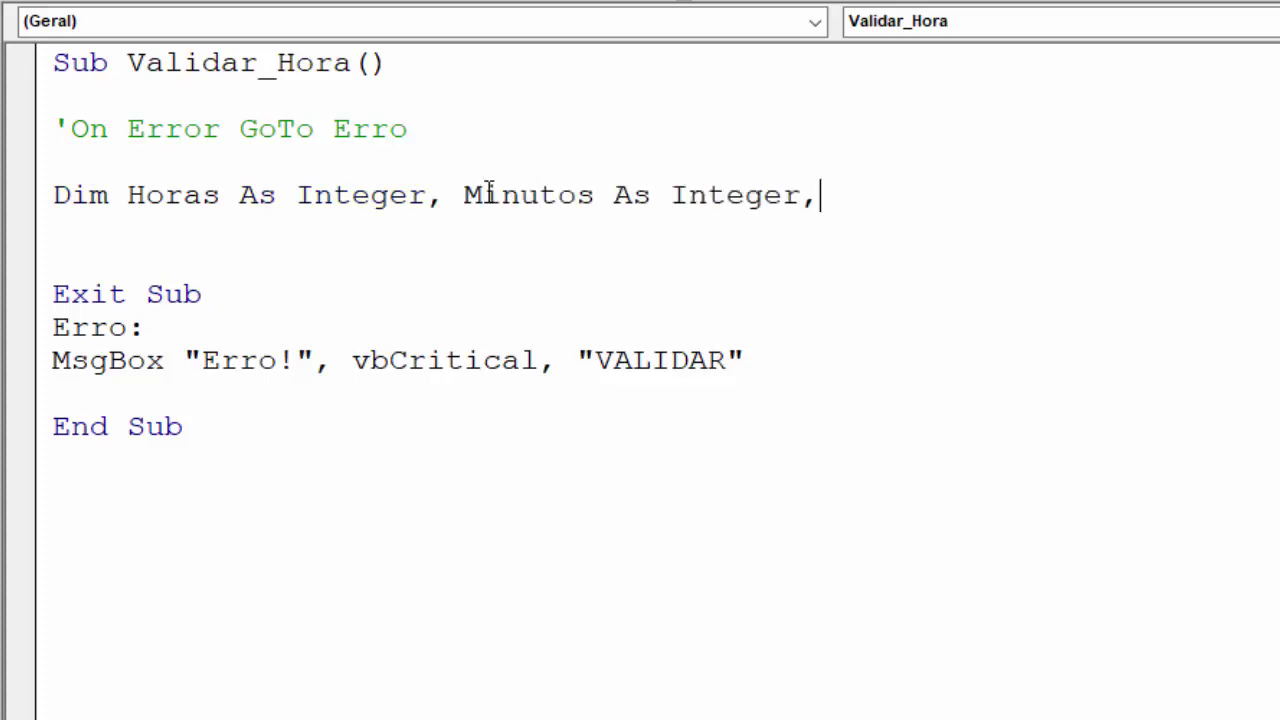
pyautogui.write('Segundos')
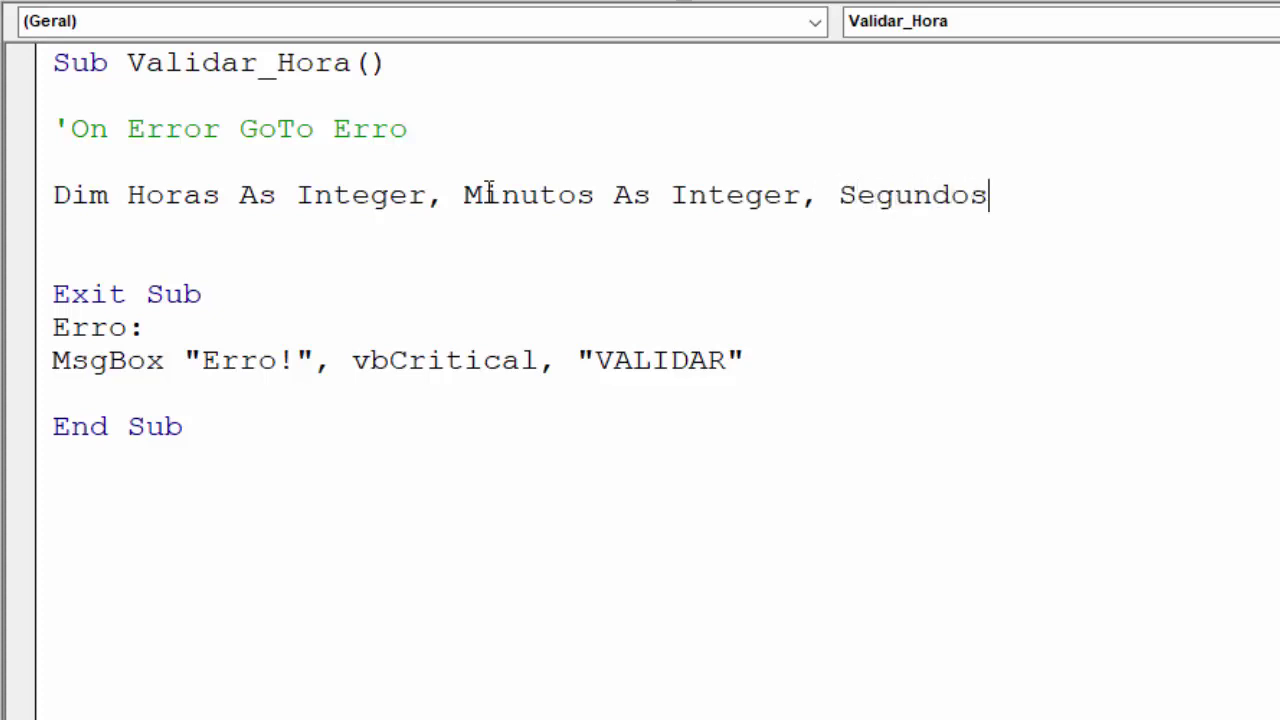
pyautogui.hotkey('ctrl', 'v')
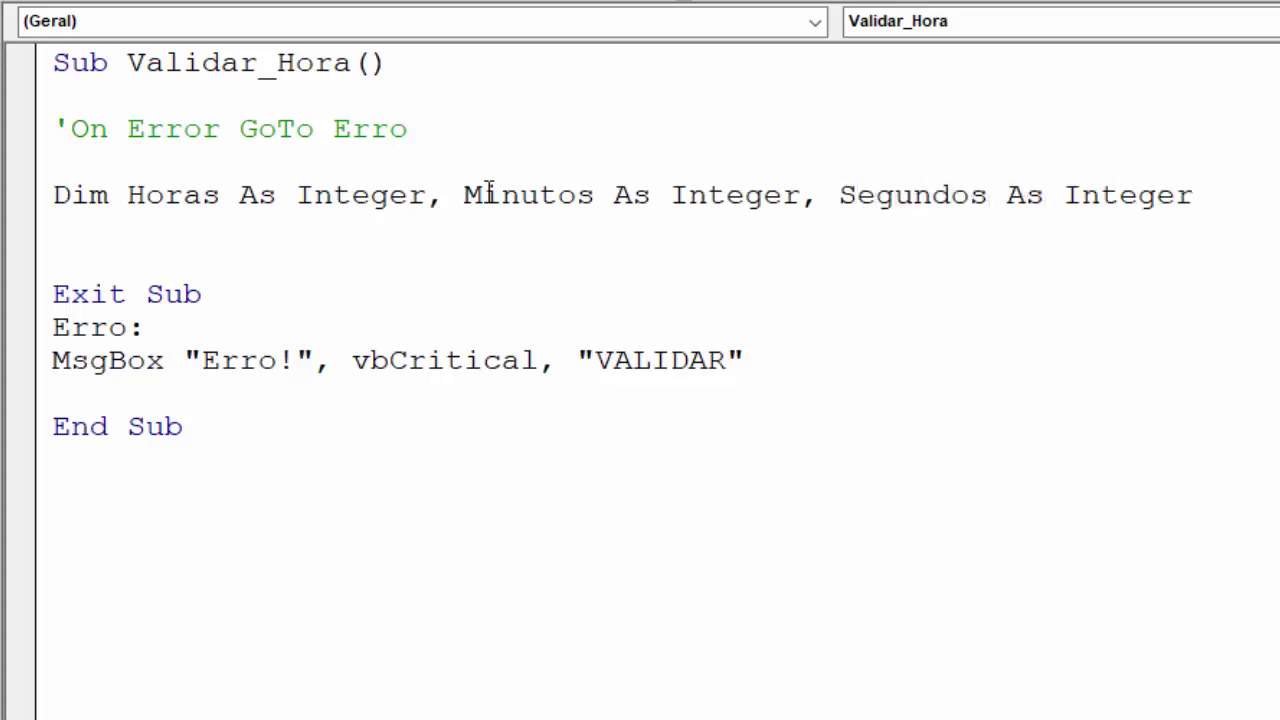
pyautogui.press('Return')
# Declare HoraDigitada As String and HoraQuebrada() As String on a second Dim line
pyautogui.write('Dim ')
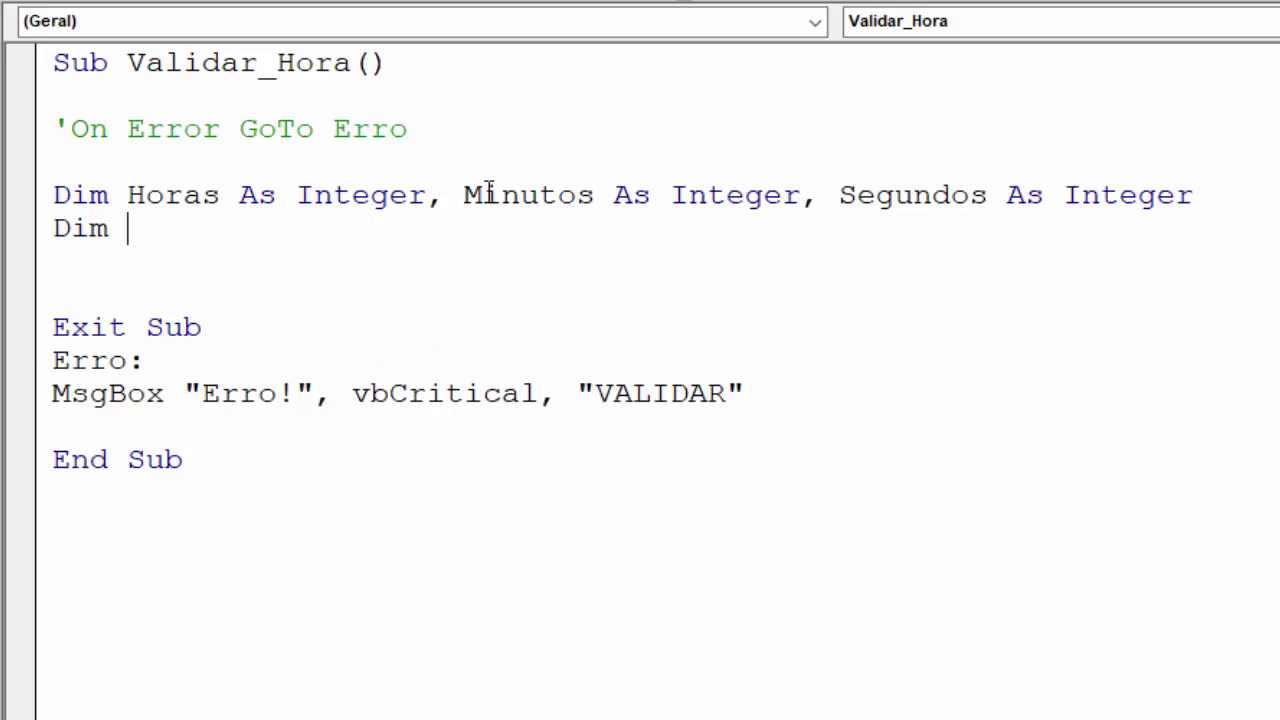
pyautogui.write('HoraDig')
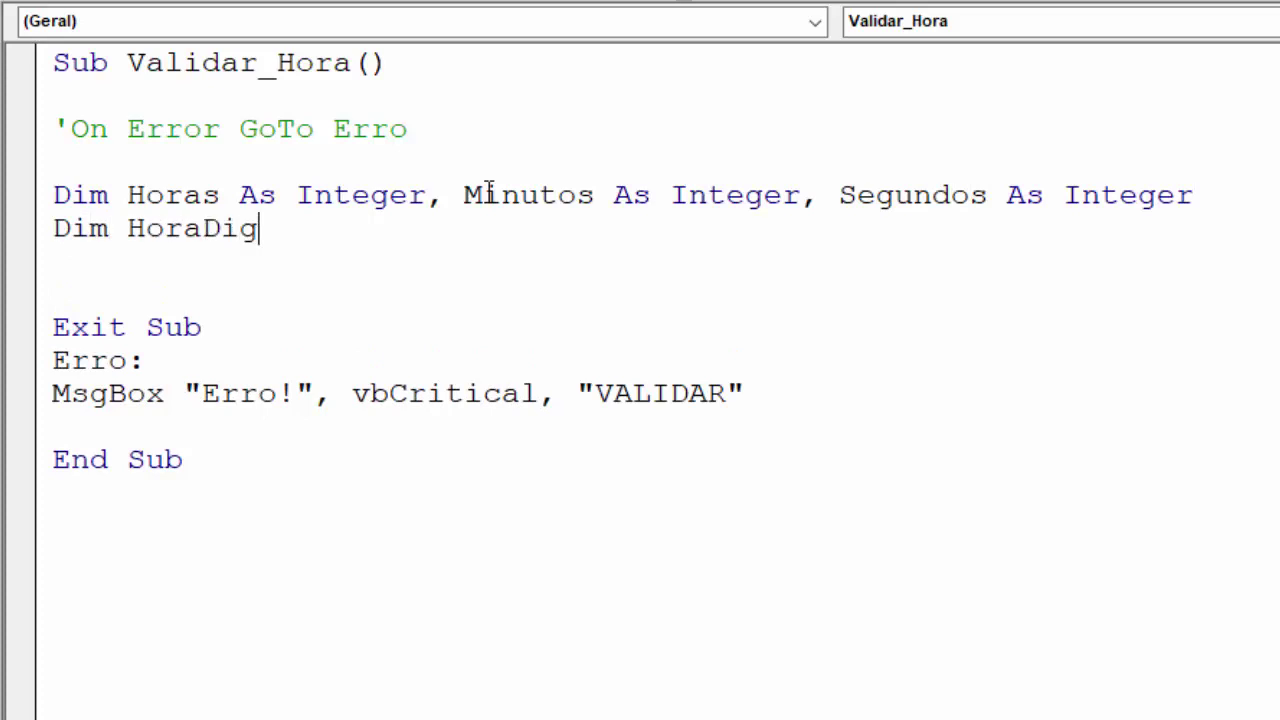
pyautogui.write('itada as s')
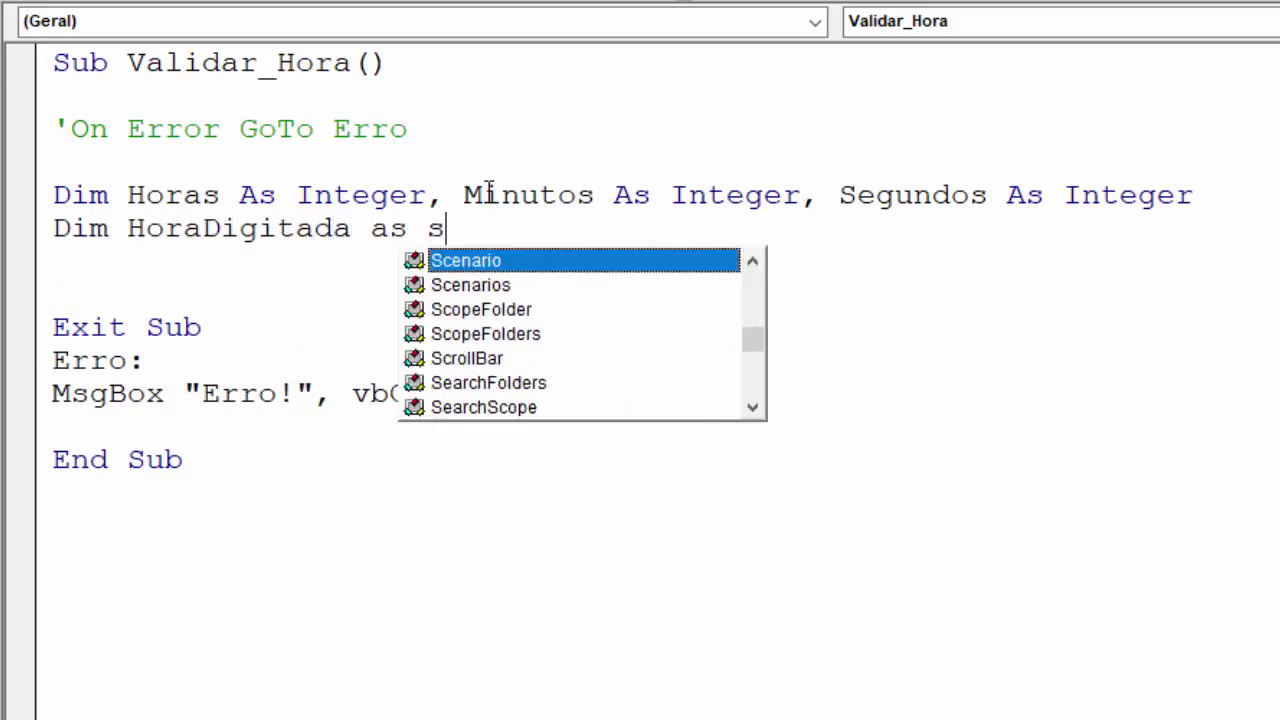
pyautogui.write('tr')
pyautogui.press('Tab')
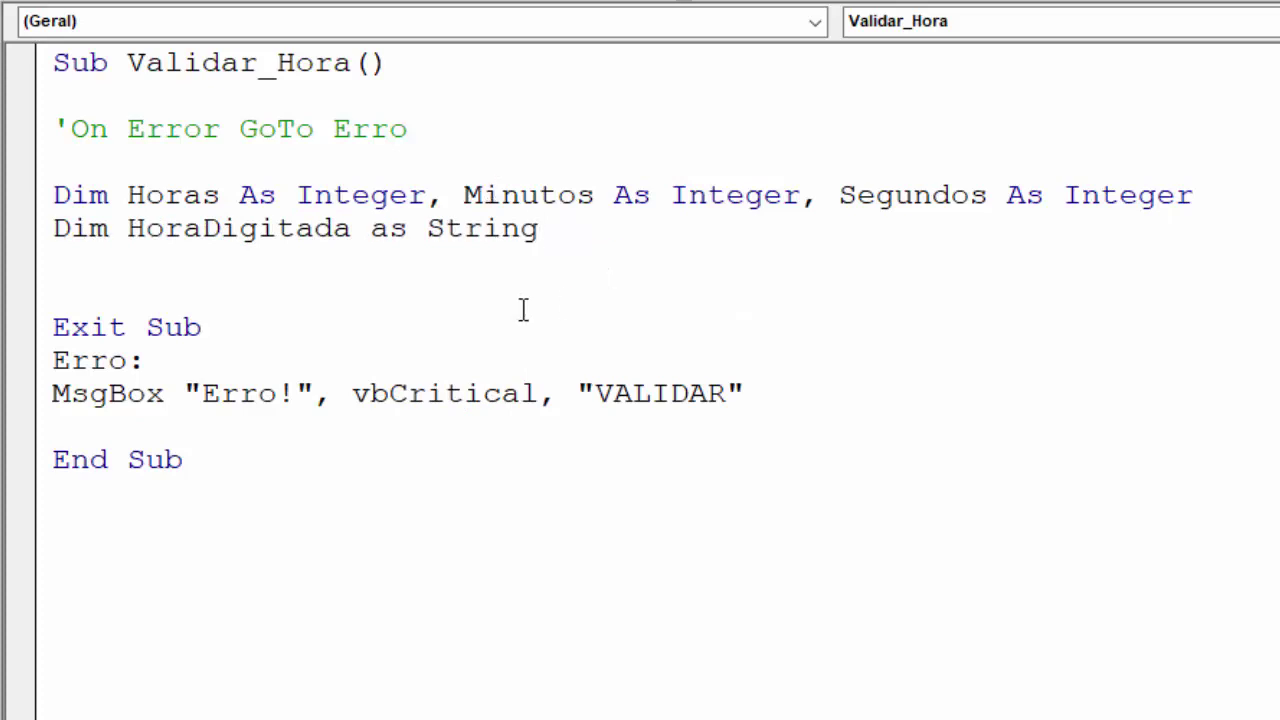
pyautogui.click(523, 309)
pyautogui.moveTo(370, 228); pyautogui.dragTo(548, 260)
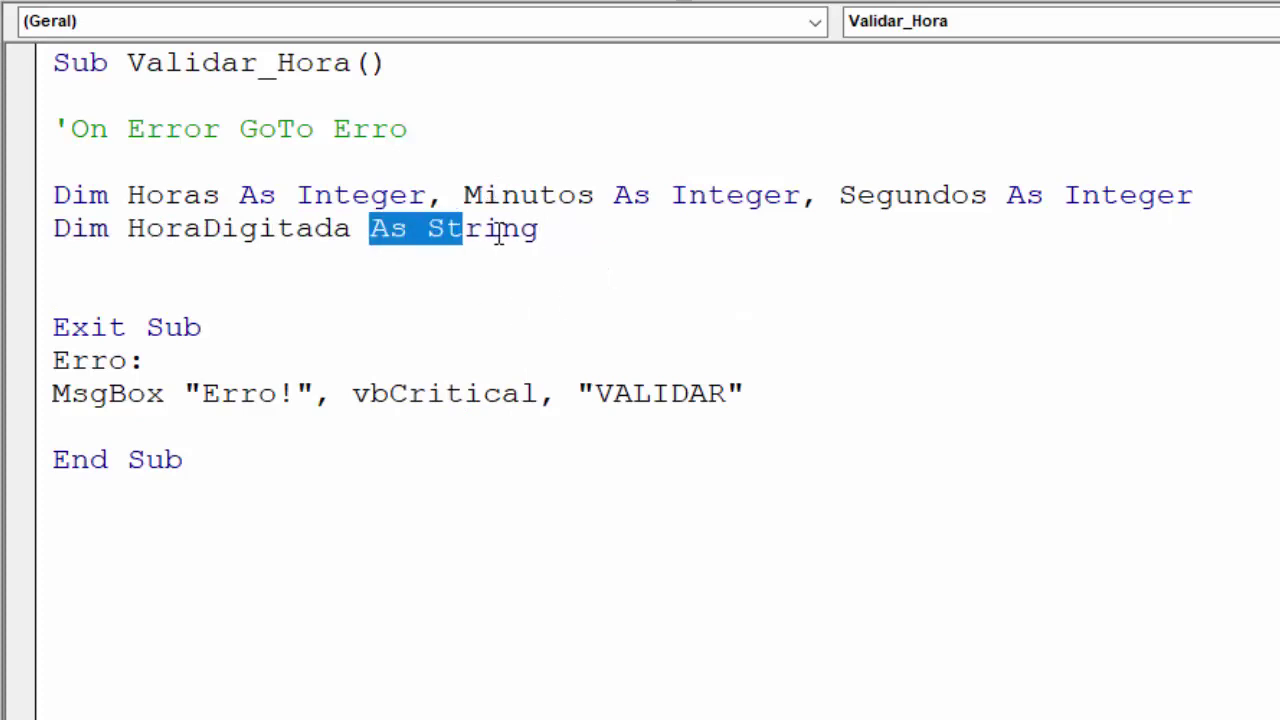
pyautogui.click(555, 228)
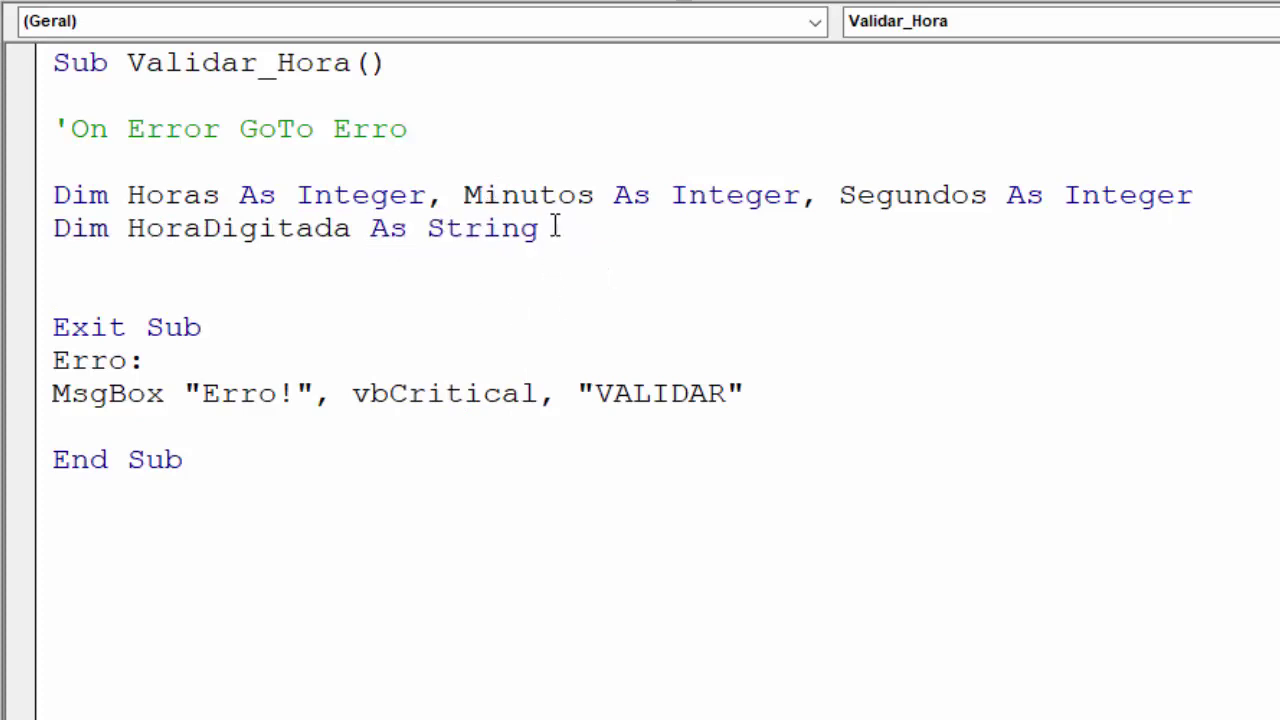
pyautogui.write(',')
pyautogui.write(' Hora')
pyautogui.write('Quebra')
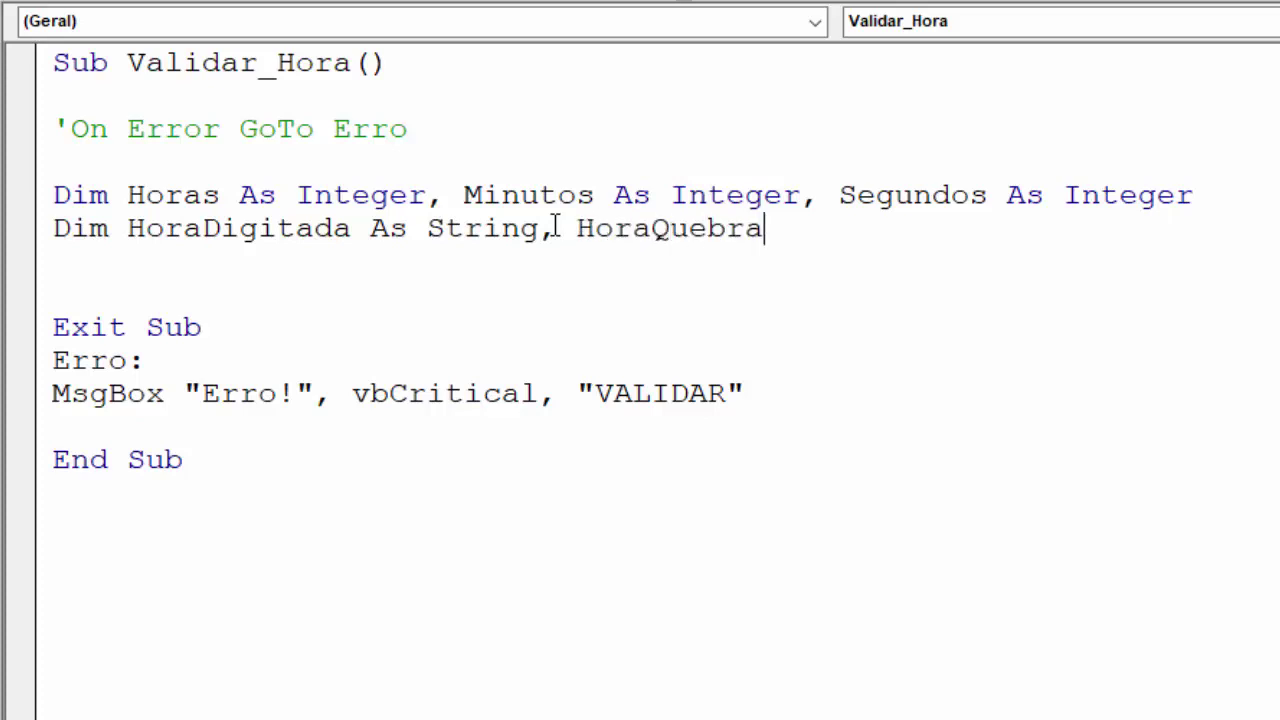
pyautogui.write('da')
pyautogui.write('() ')
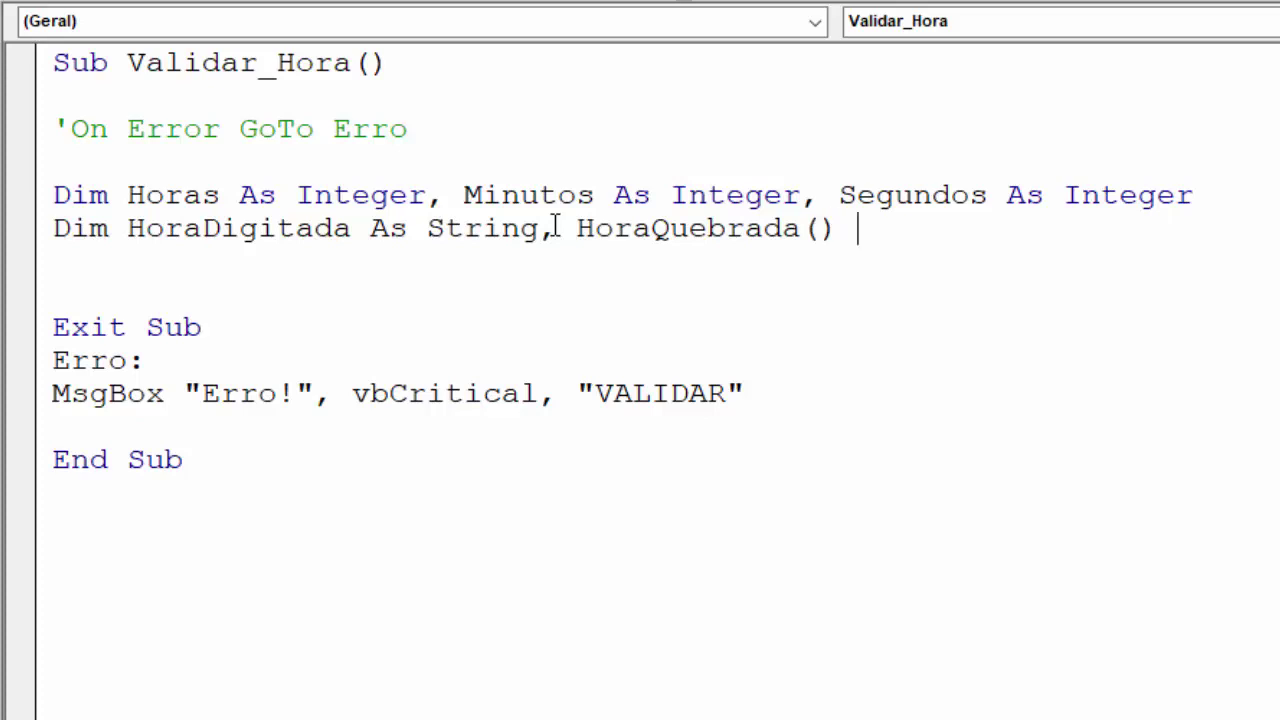
pyautogui.write('As String')
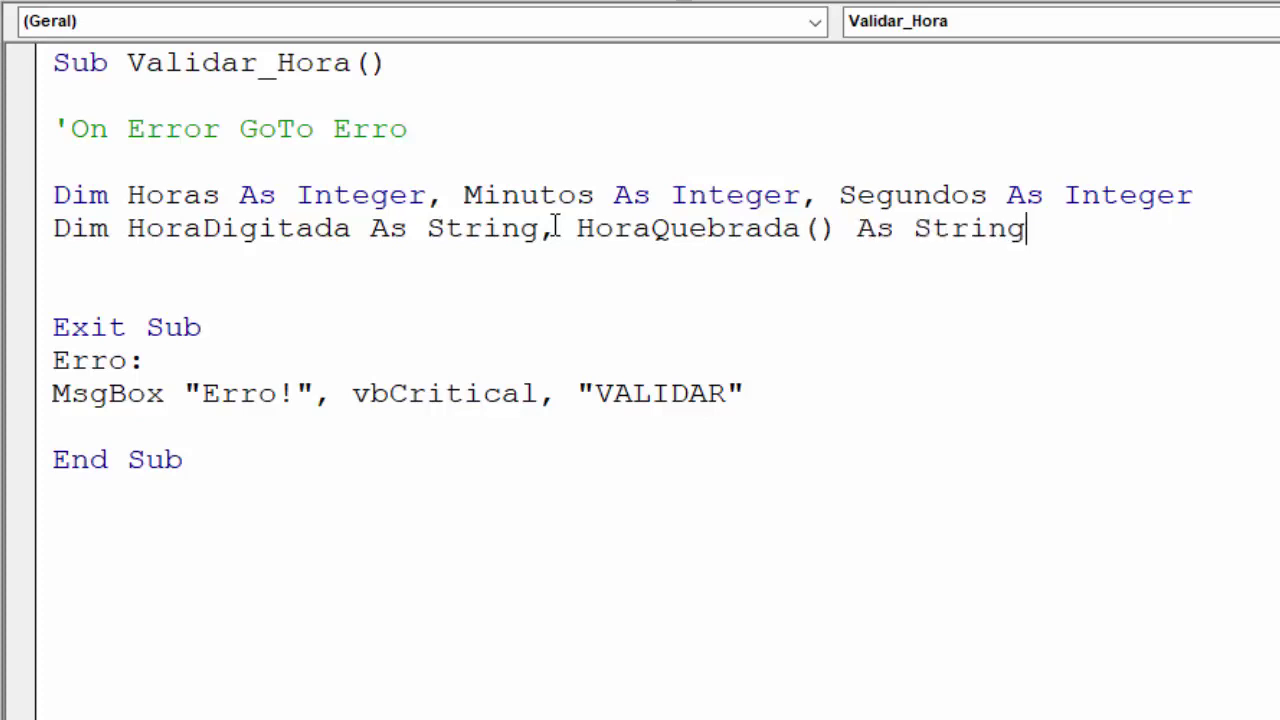
pyautogui.press('Return')
pyautogui.press('Return')
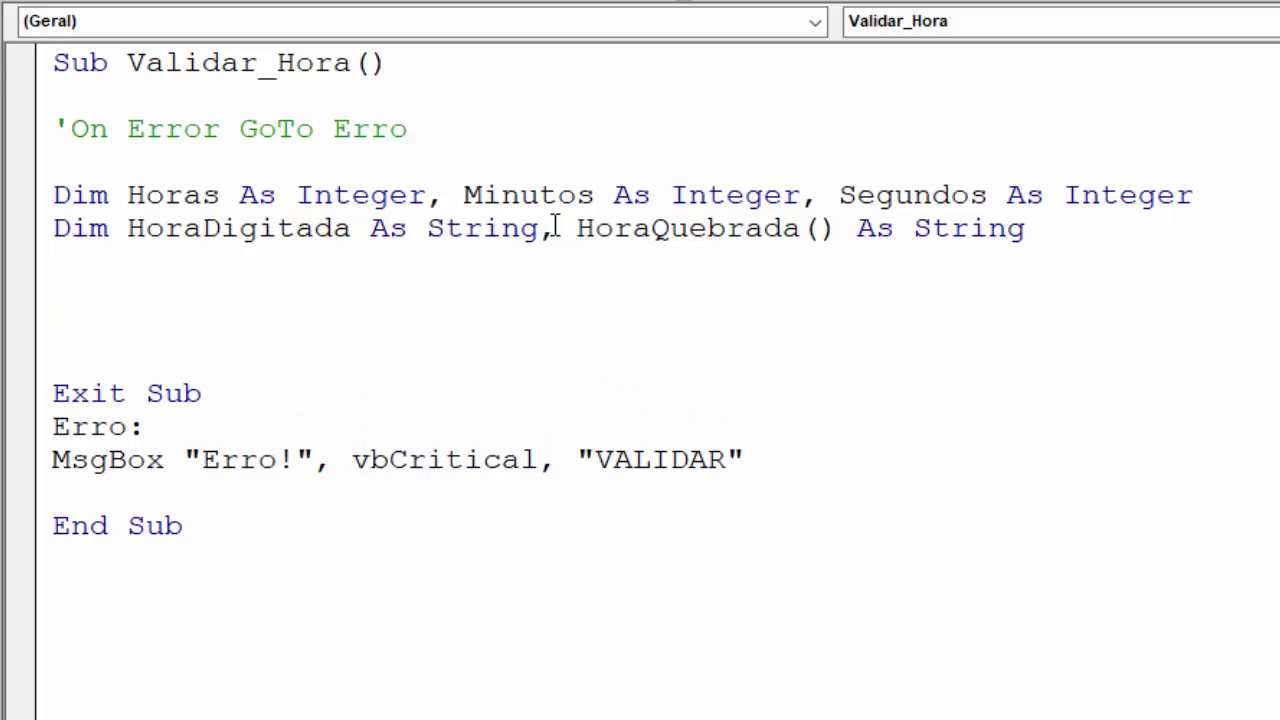
pyautogui.scroll(3, 555, 228)
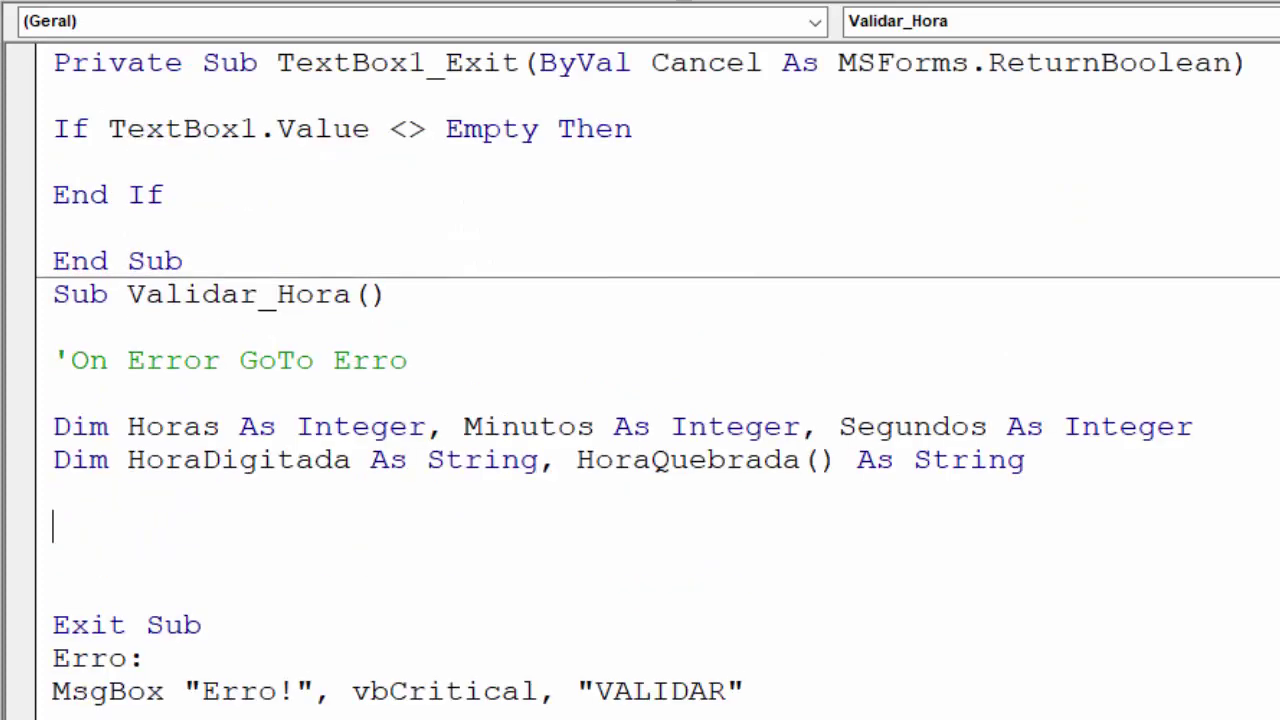
# Insert blank lines at the top of the module above TextBox1_Exit
pyautogui.click(57, 62)
pyautogui.press('Return')
pyautogui.press('Return')
pyautogui.press('Return')
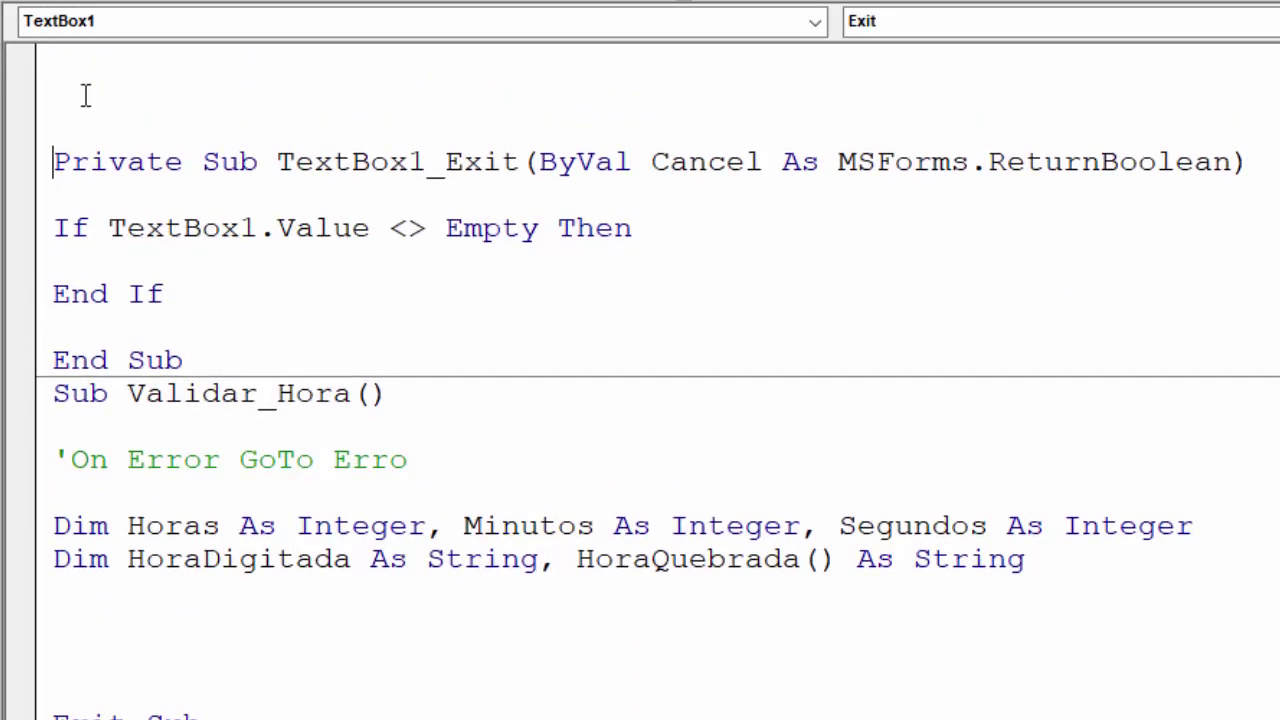
pyautogui.click(72, 100)
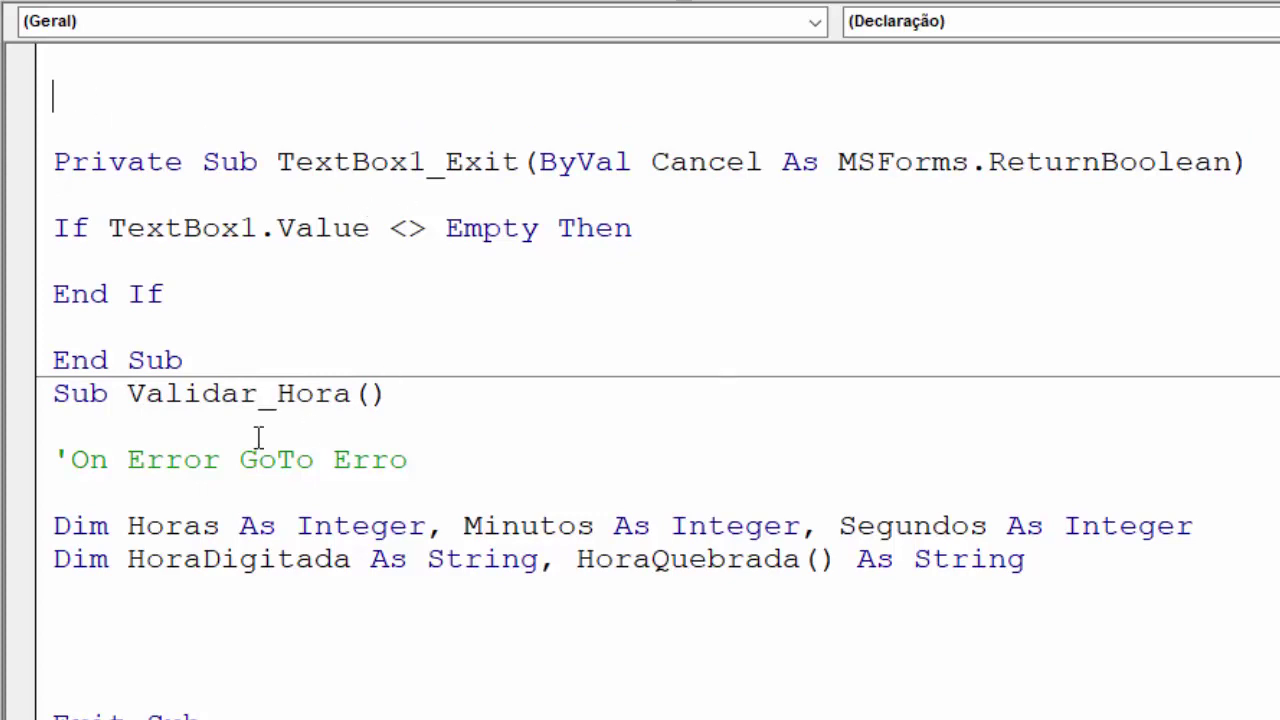
pyautogui.moveTo(350, 394); pyautogui.dragTo(140, 413)
pyautogui.click(171, 428)
pyautogui.click(115, 254)
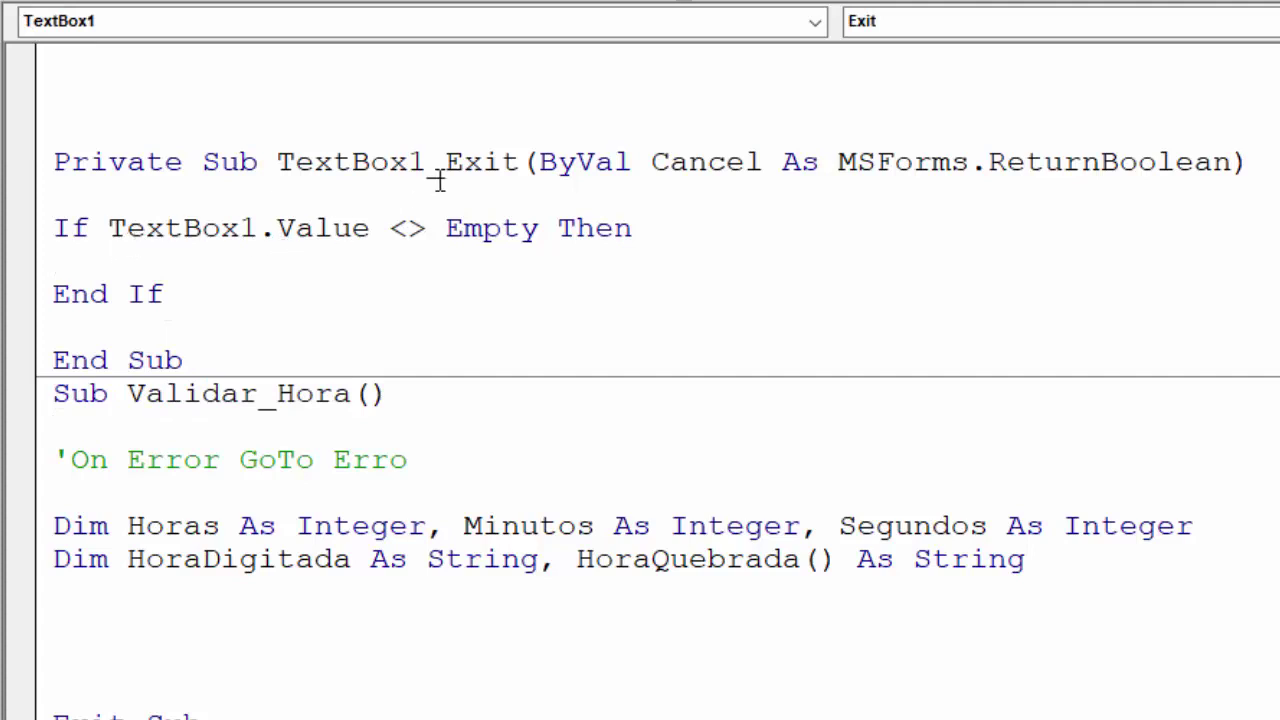
pyautogui.click(90, 92)
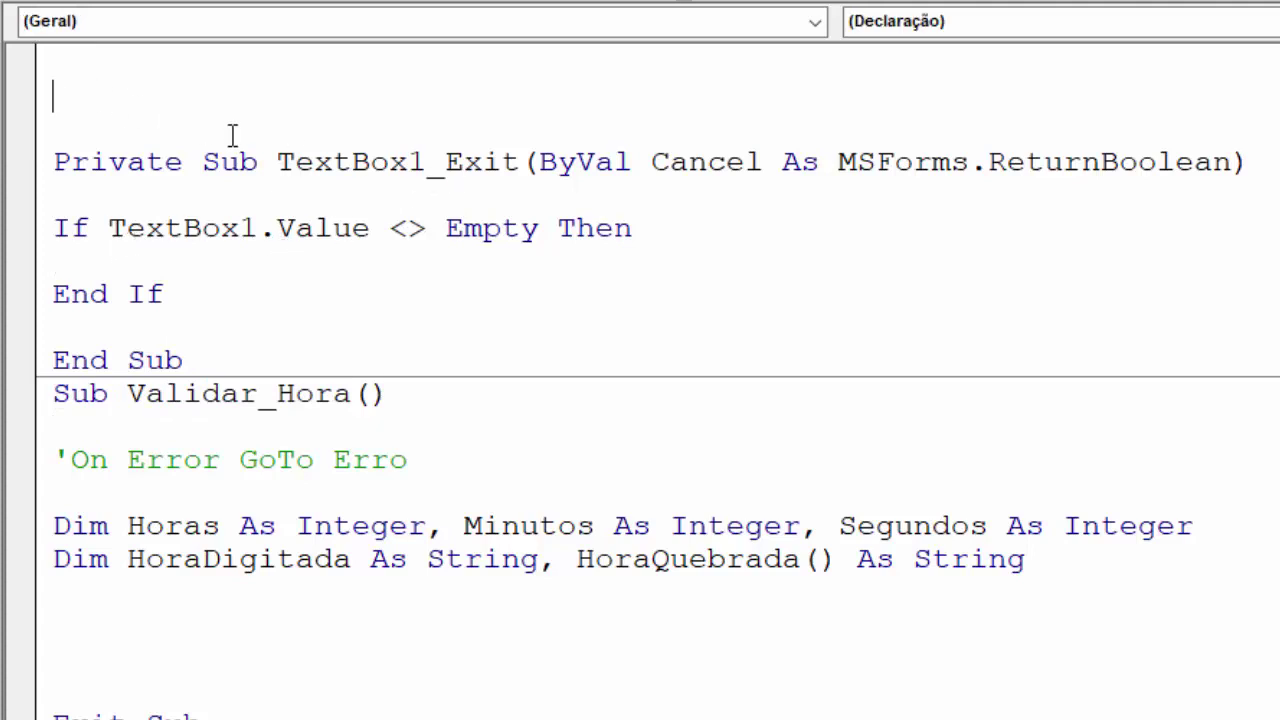
# Type Public Digitado As String at the top and remove the surrounding blank lines
pyautogui.write('pUBLIC ')
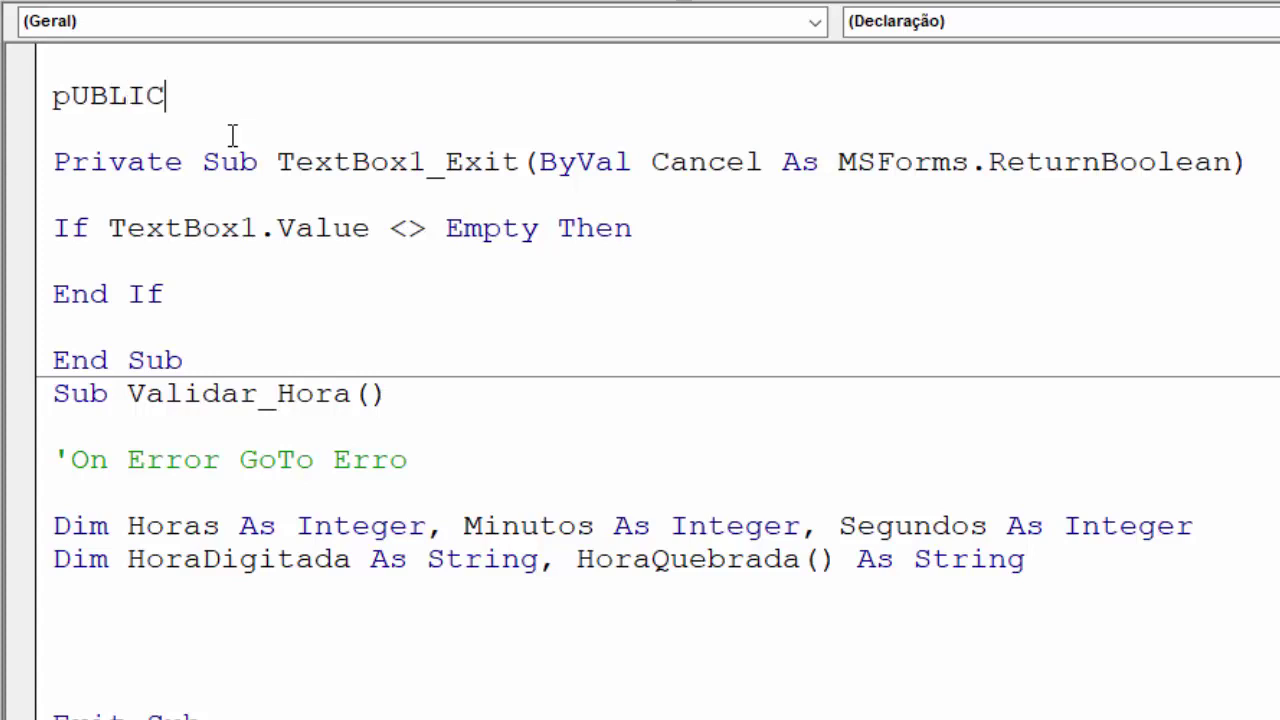
pyautogui.write('Digita')
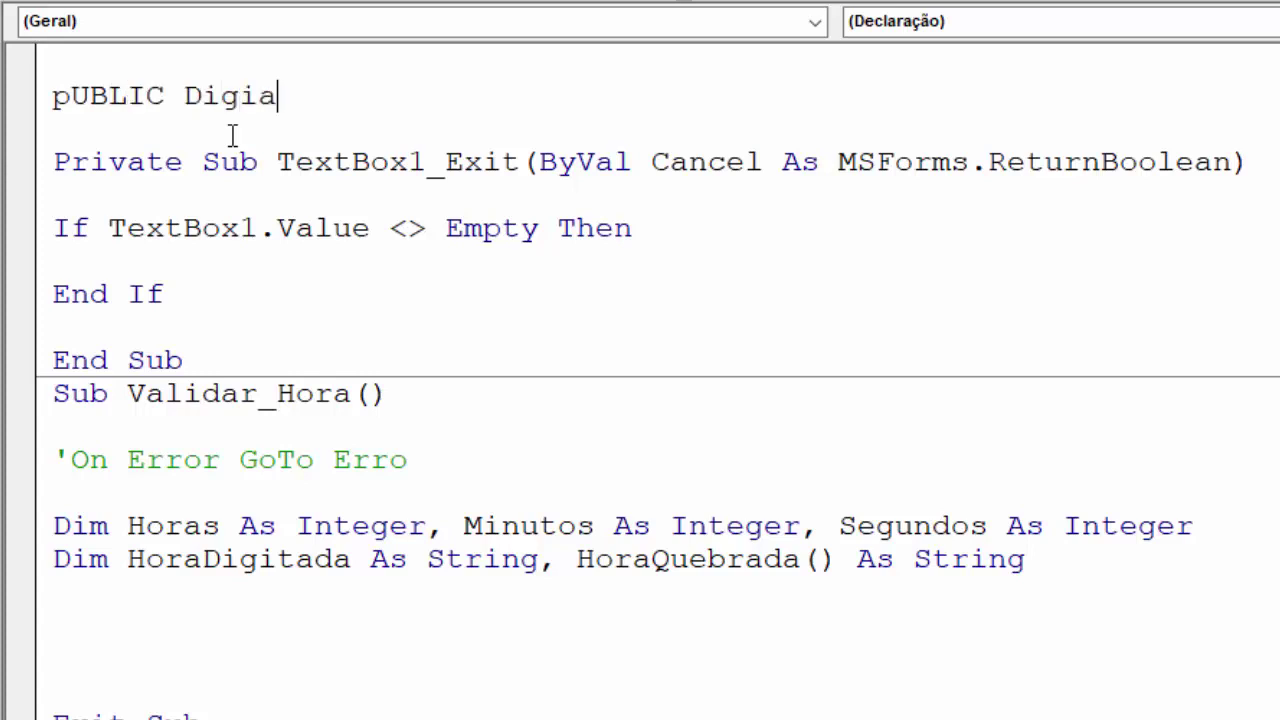
pyautogui.press('BackSpace')
pyautogui.write('tado as str')
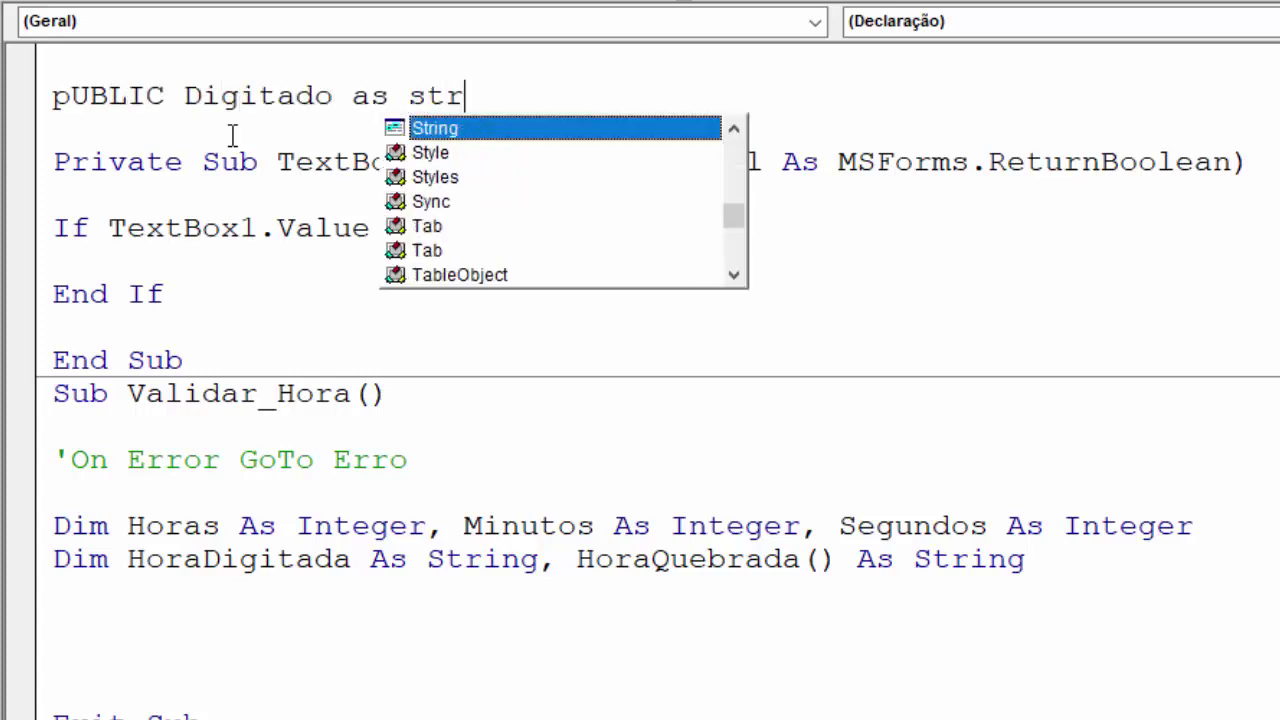
pyautogui.press('Tab')
pyautogui.click(264, 230)
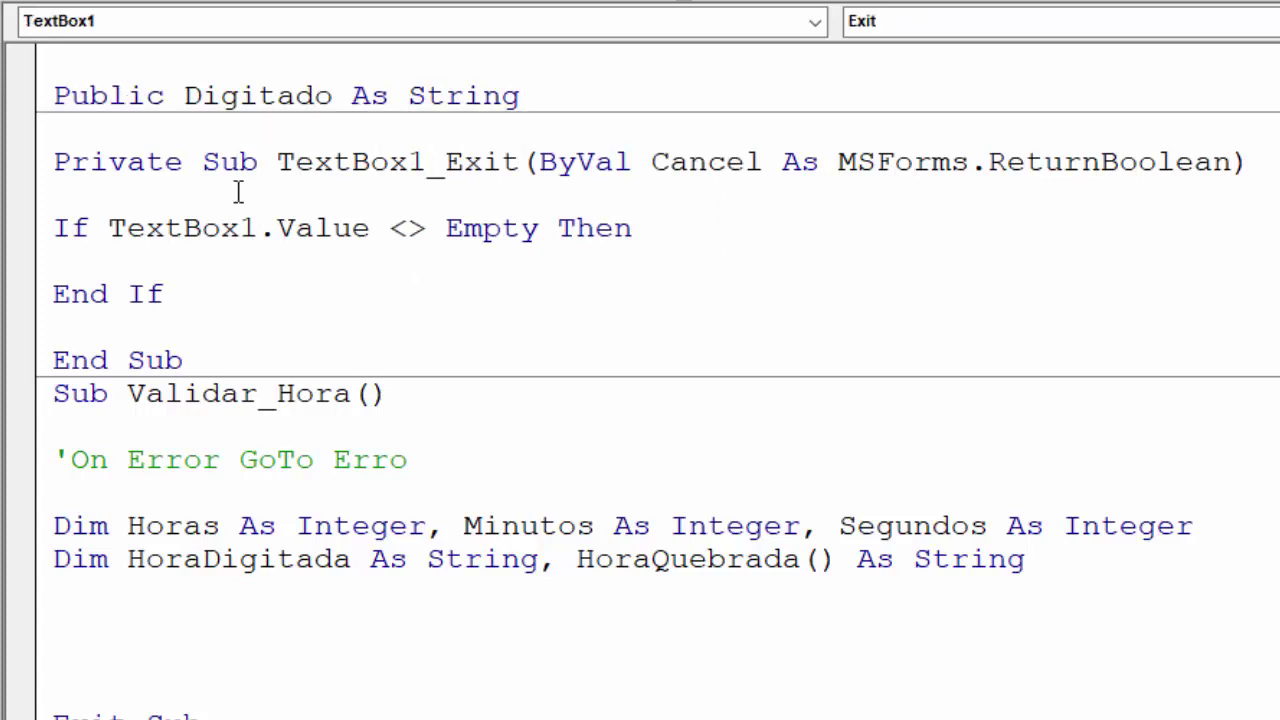
pyautogui.click(118, 66)
pyautogui.press('Delete')
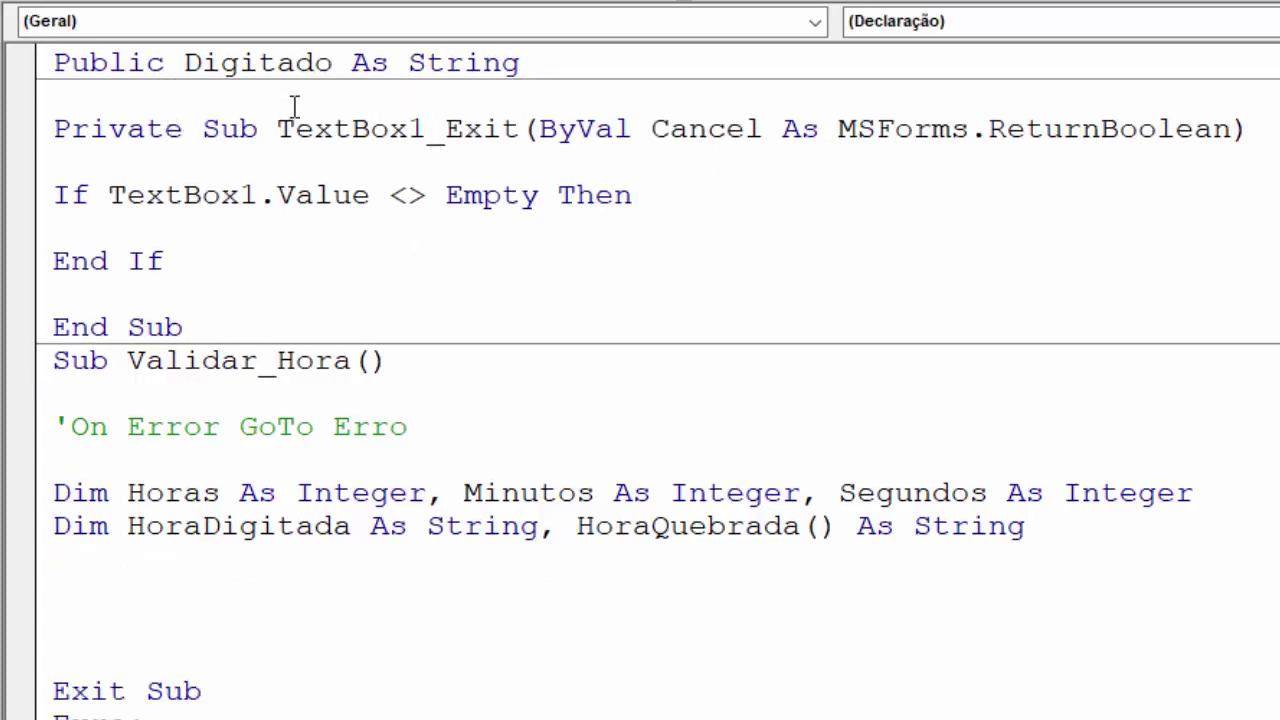
pyautogui.moveTo(336, 64)
pyautogui.mouseDown()
pyautogui.moveTo(184, 64)
pyautogui.moveTo(333, 60)
pyautogui.mouseUp()
pyautogui.click(195, 150)
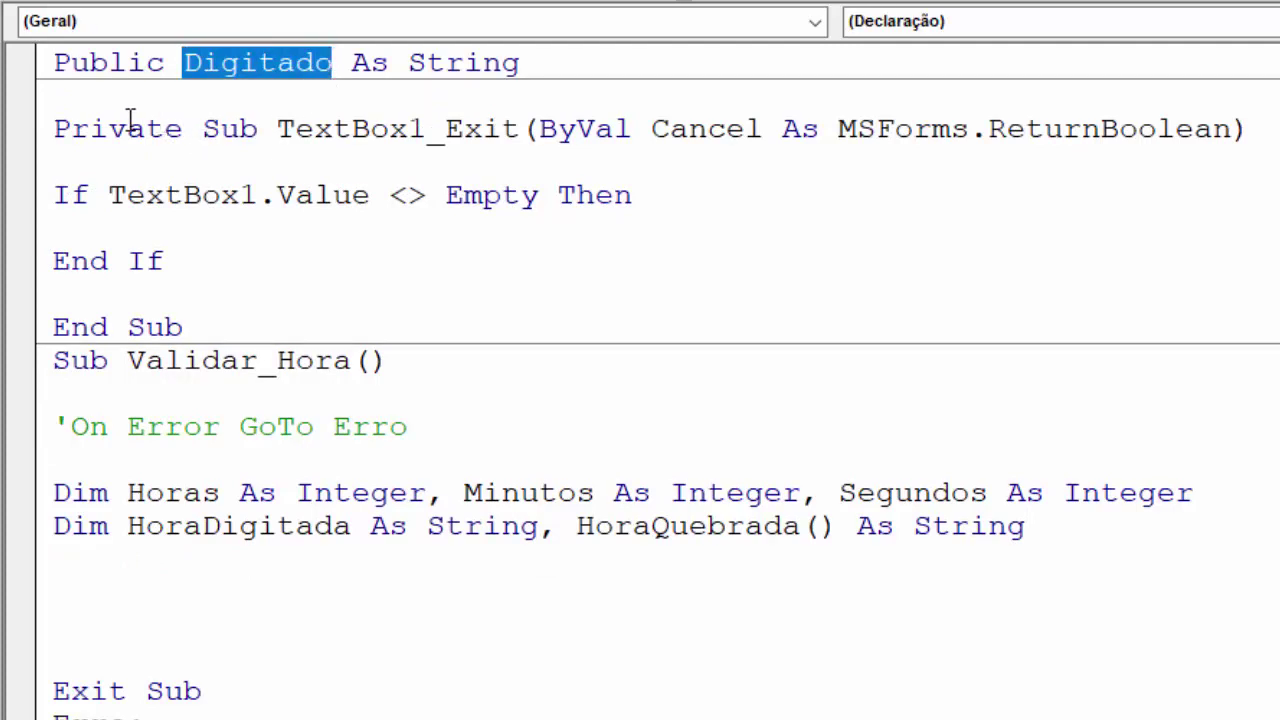
pyautogui.click(105, 101)
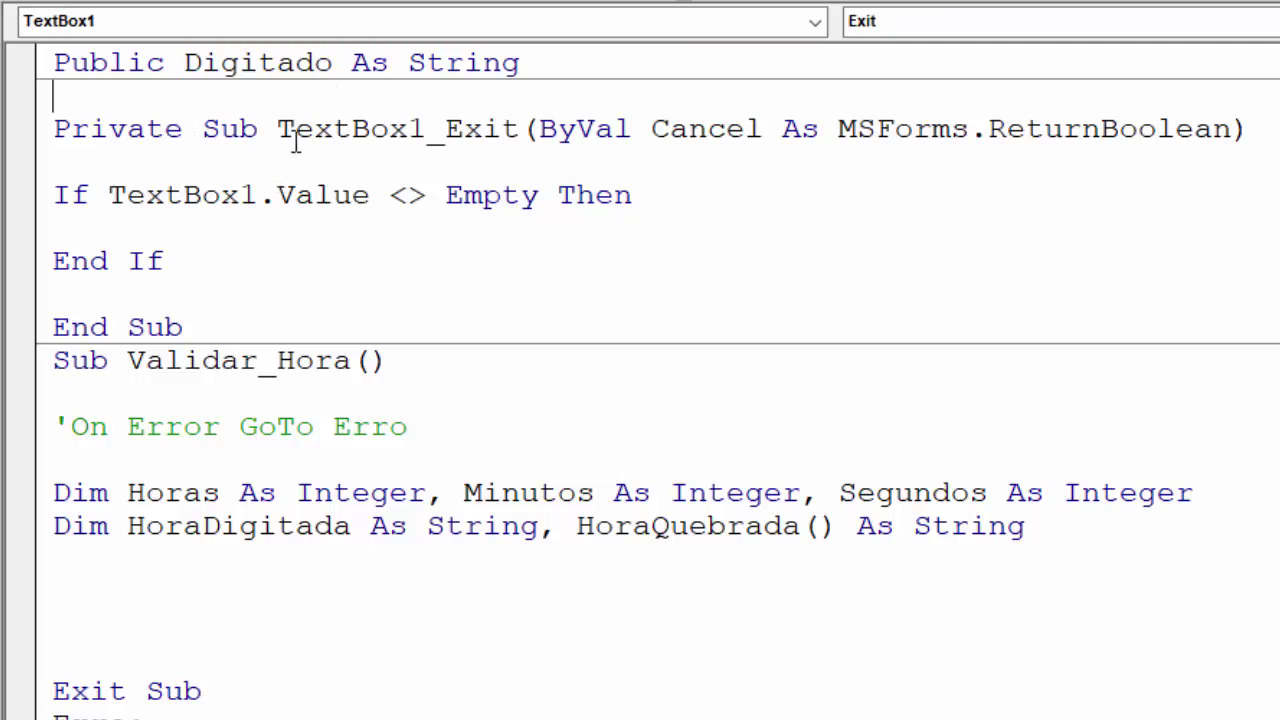
pyautogui.press('Delete')
pyautogui.moveTo(333, 62); pyautogui.dragTo(185, 63)
pyautogui.hotkey('ctrl', 'c')
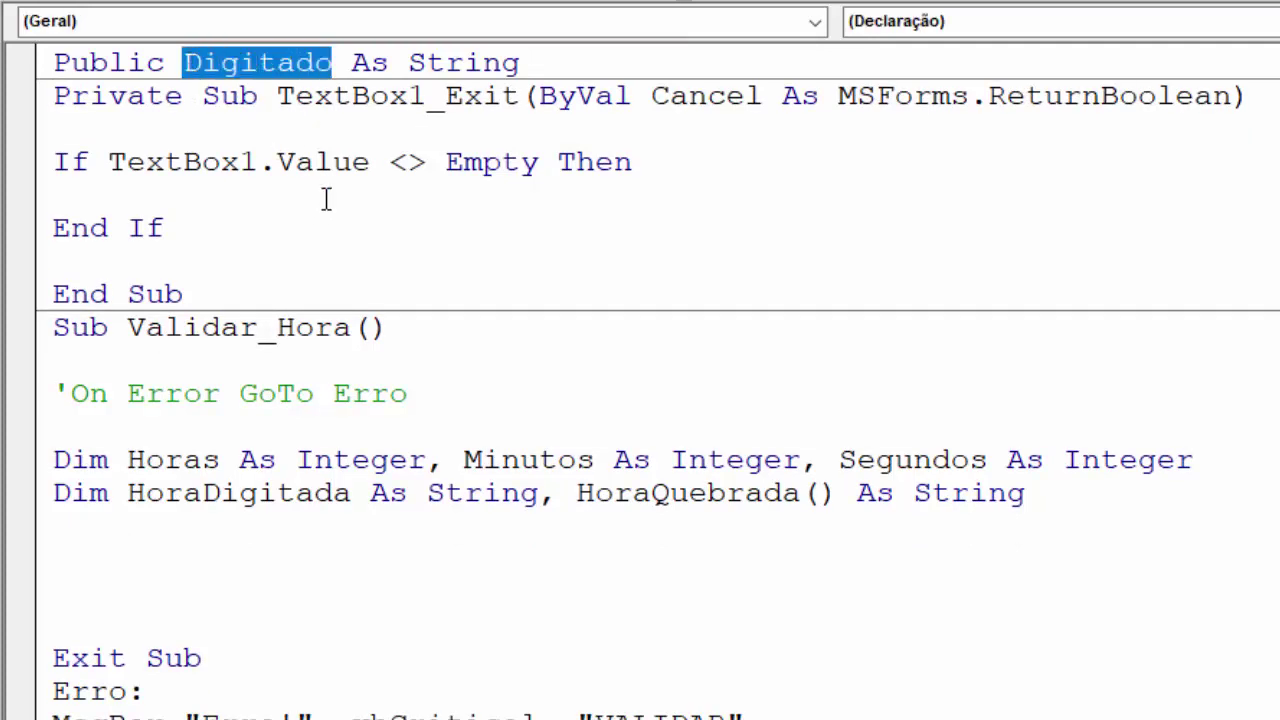
pyautogui.scroll(-1, 320, 195)
# Add the line Digitado = Empty below the Dim lines in Validar_Hora
pyautogui.scroll(-1, 174, 404)
pyautogui.click(90, 358)
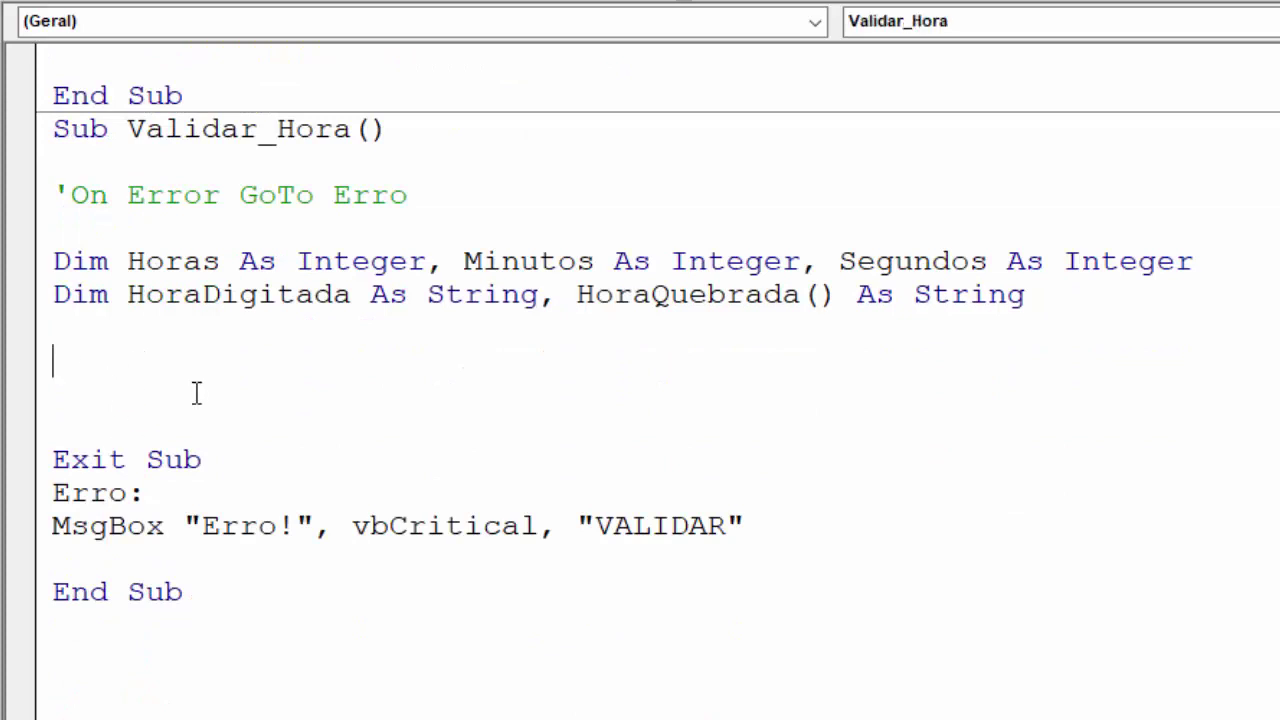
pyautogui.hotkey('ctrl', 'v')
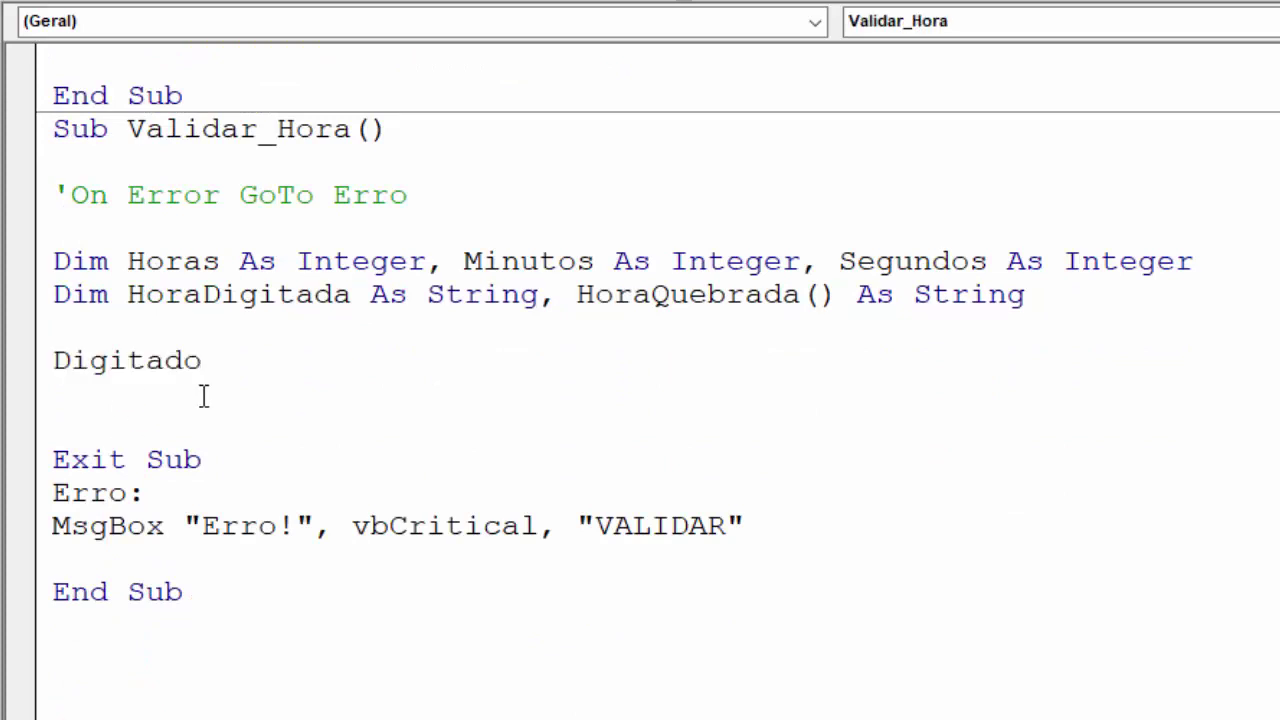
pyautogui.write('= empt')
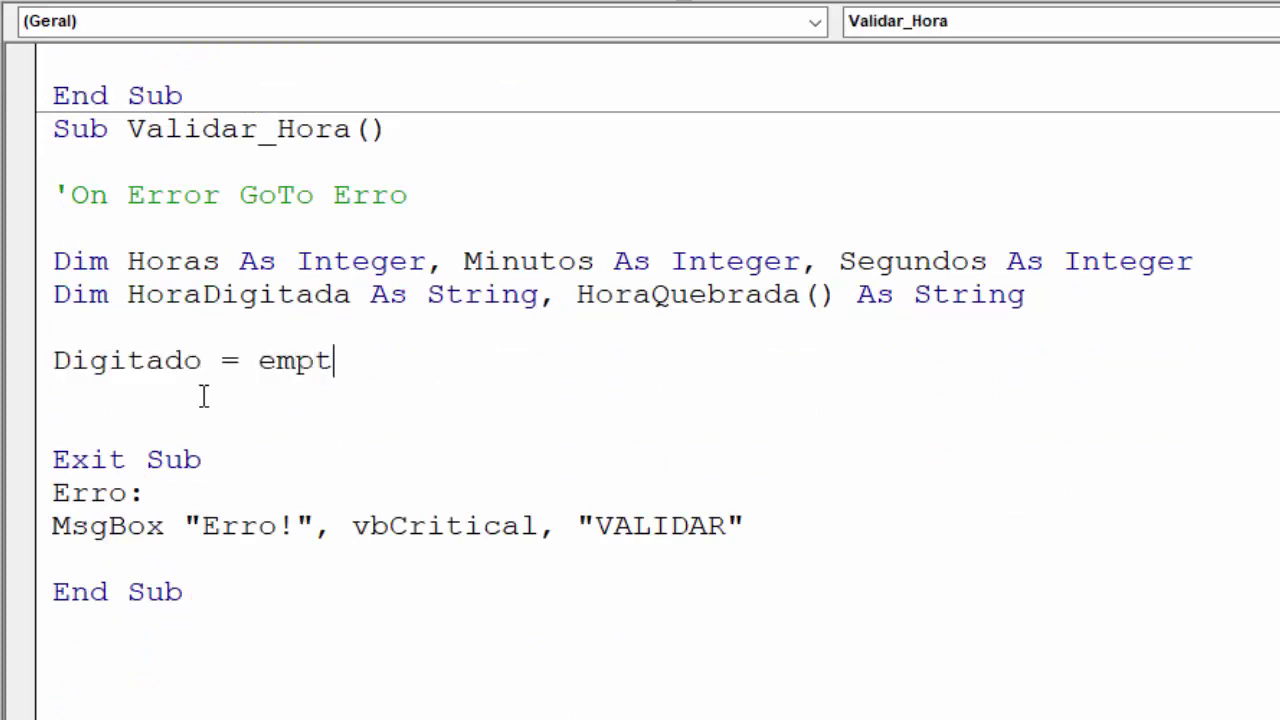
pyautogui.write('y')
pyautogui.press('Return')
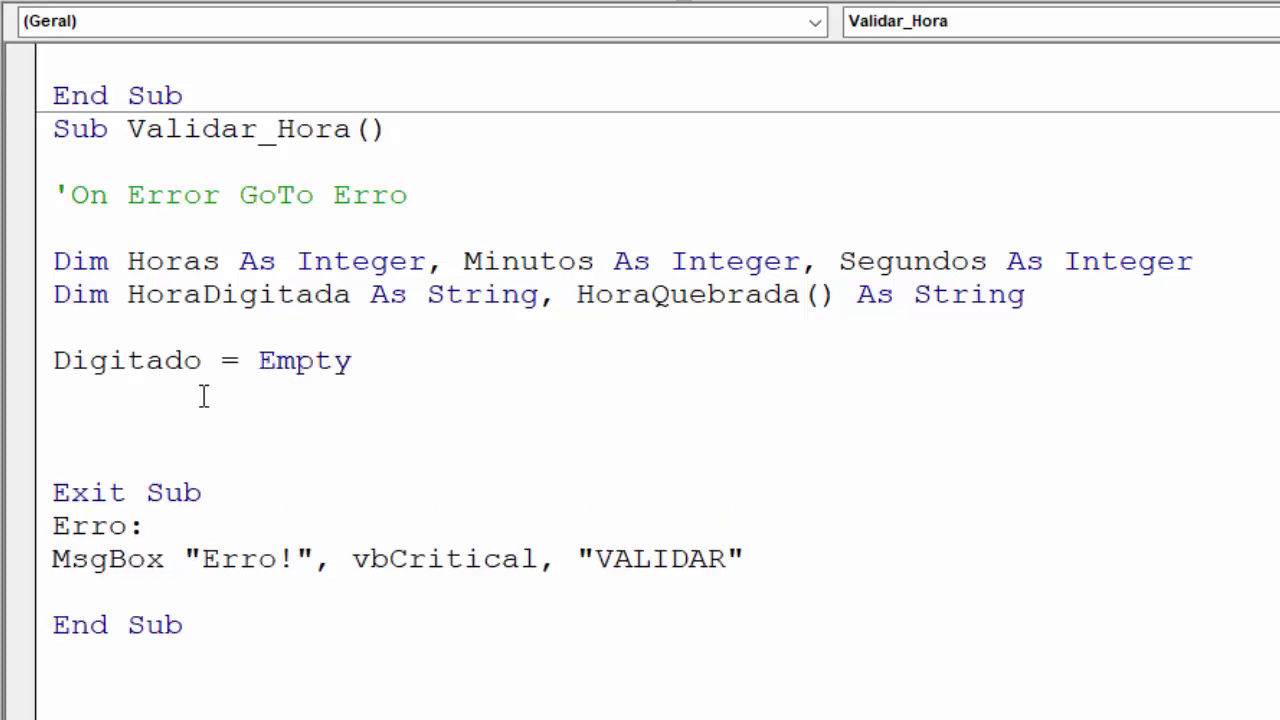
pyautogui.press('Return')
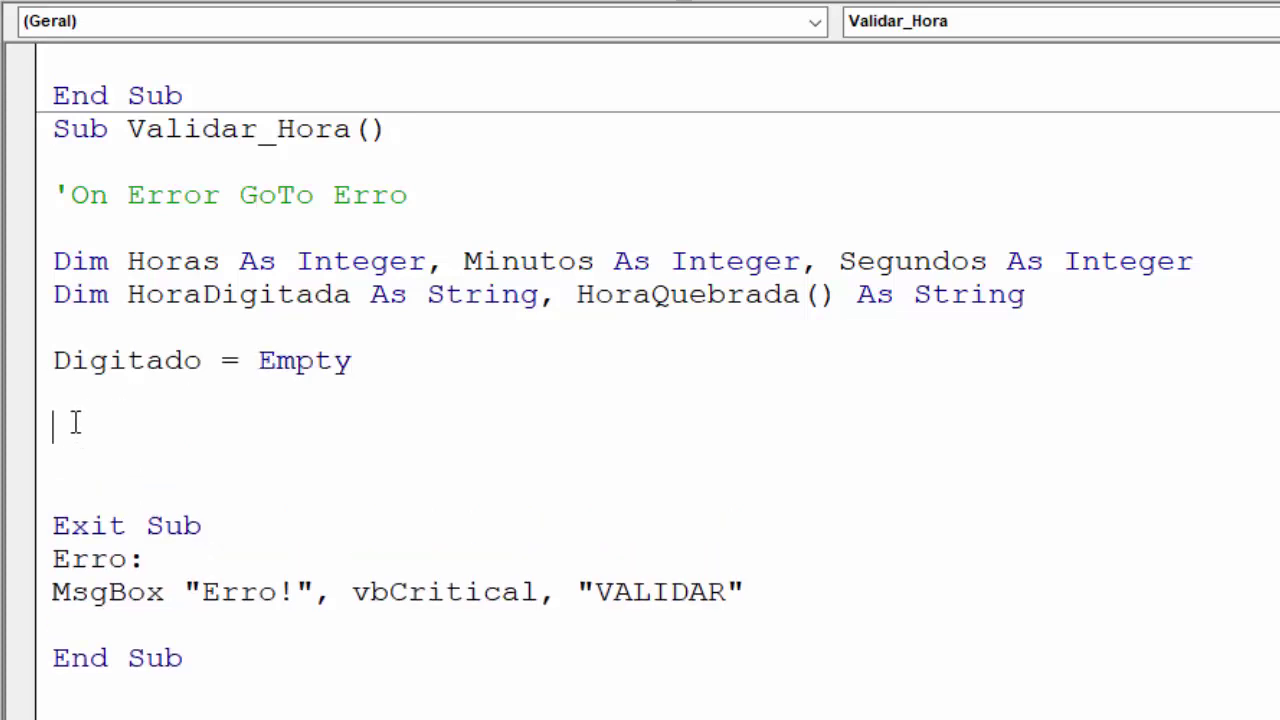
# Add the line HoraDigitada = TextBox1.Text below it
pyautogui.moveTo(351, 294); pyautogui.dragTo(128, 294)
pyautogui.hotkey('ctrl', 'c')
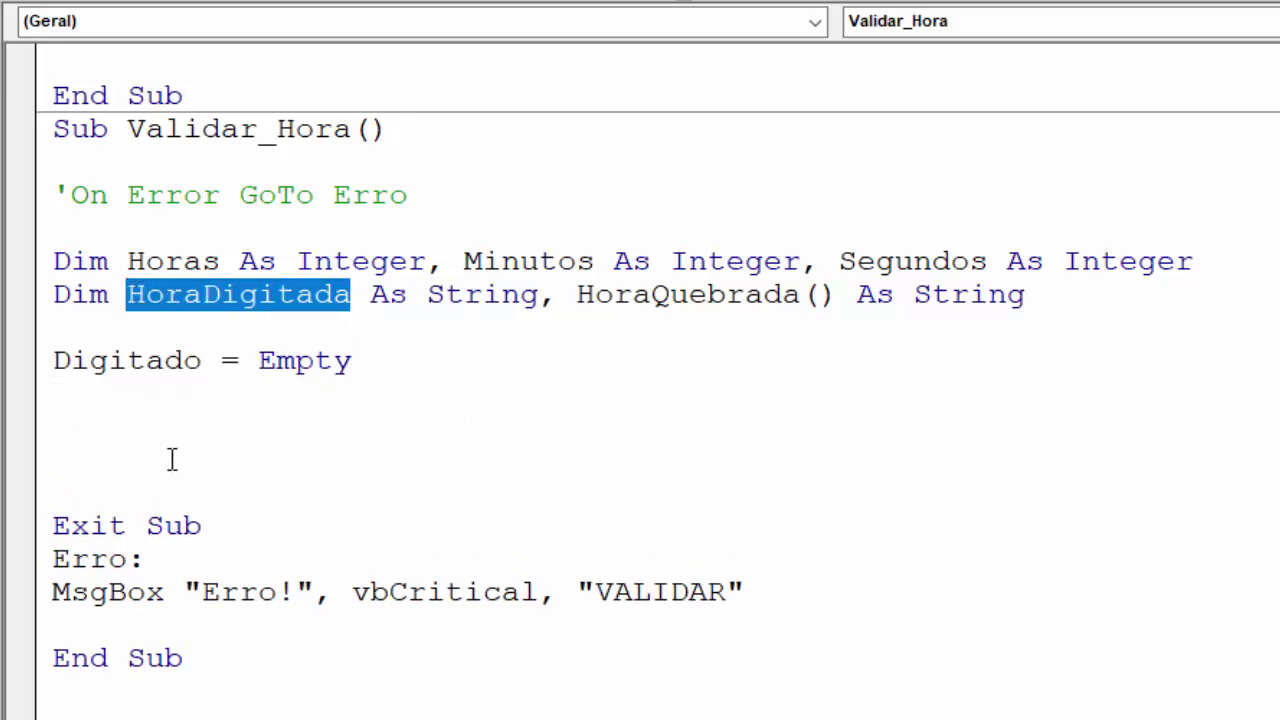
pyautogui.click(90, 430)
pyautogui.hotkey('ctrl', 'v')
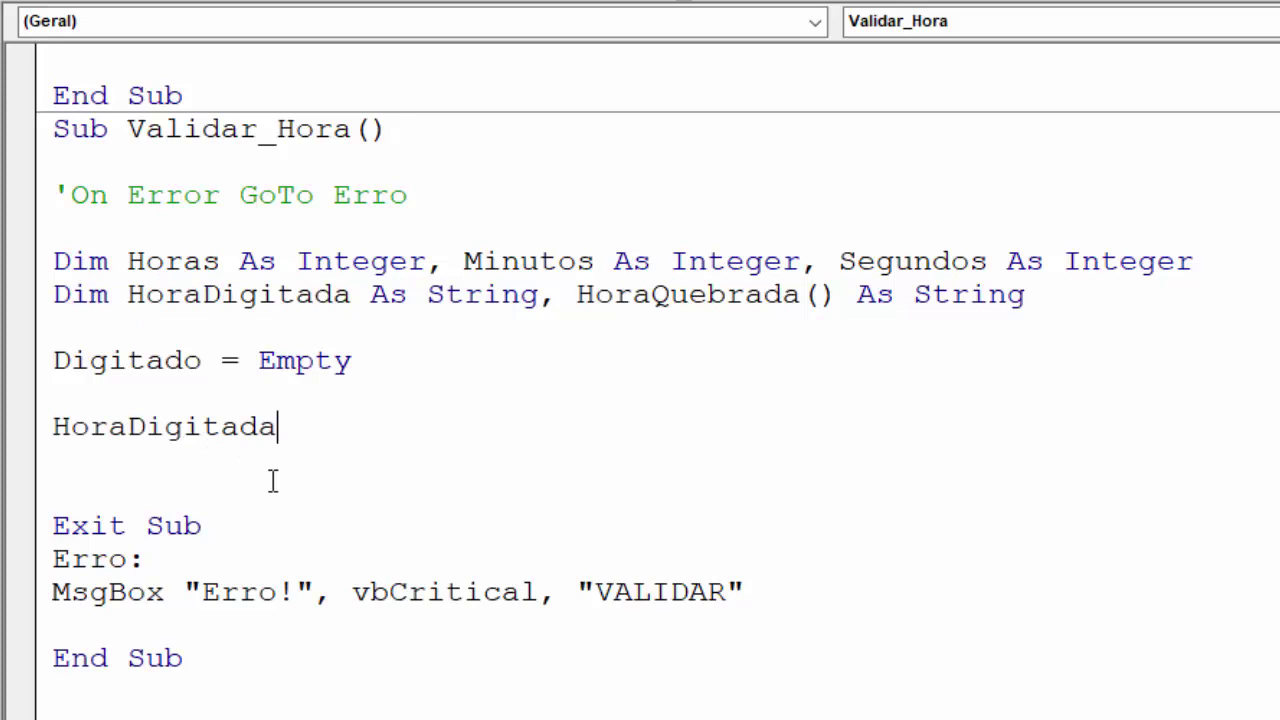
pyautogui.write(' = ')
pyautogui.write('T')
pyautogui.write('extbox1')
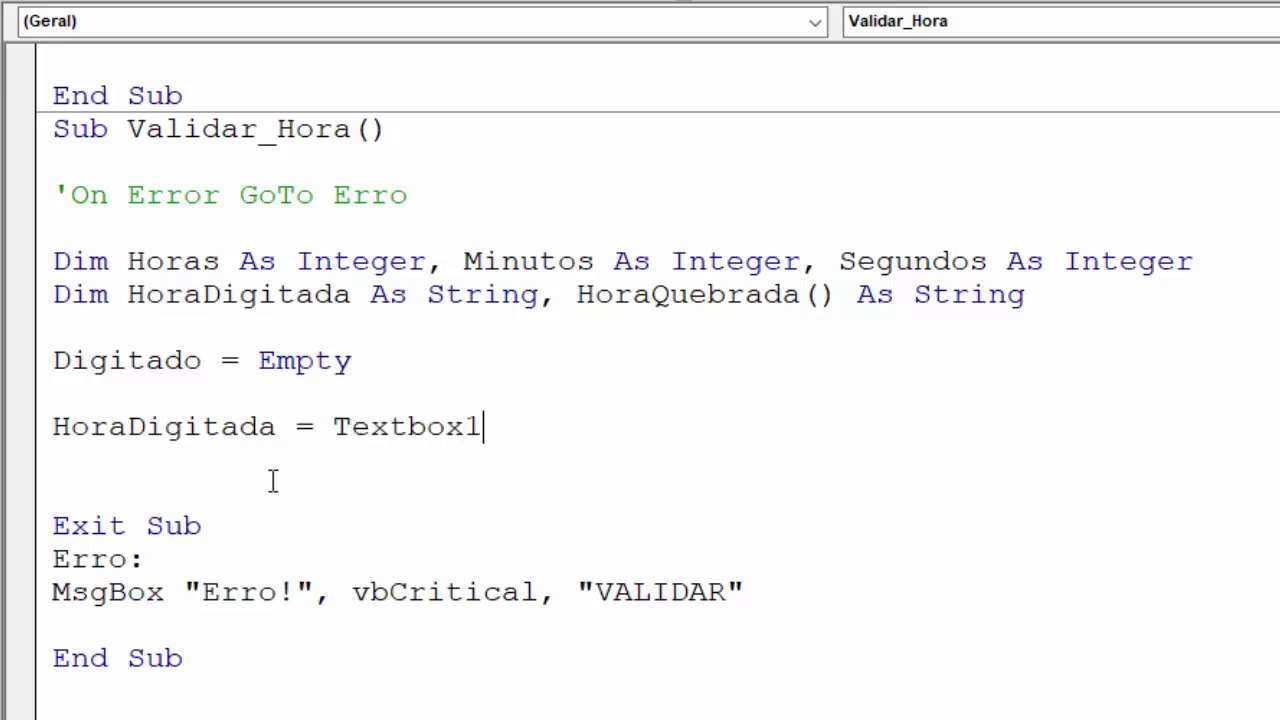
pyautogui.write('.te')
pyautogui.press('Tab')
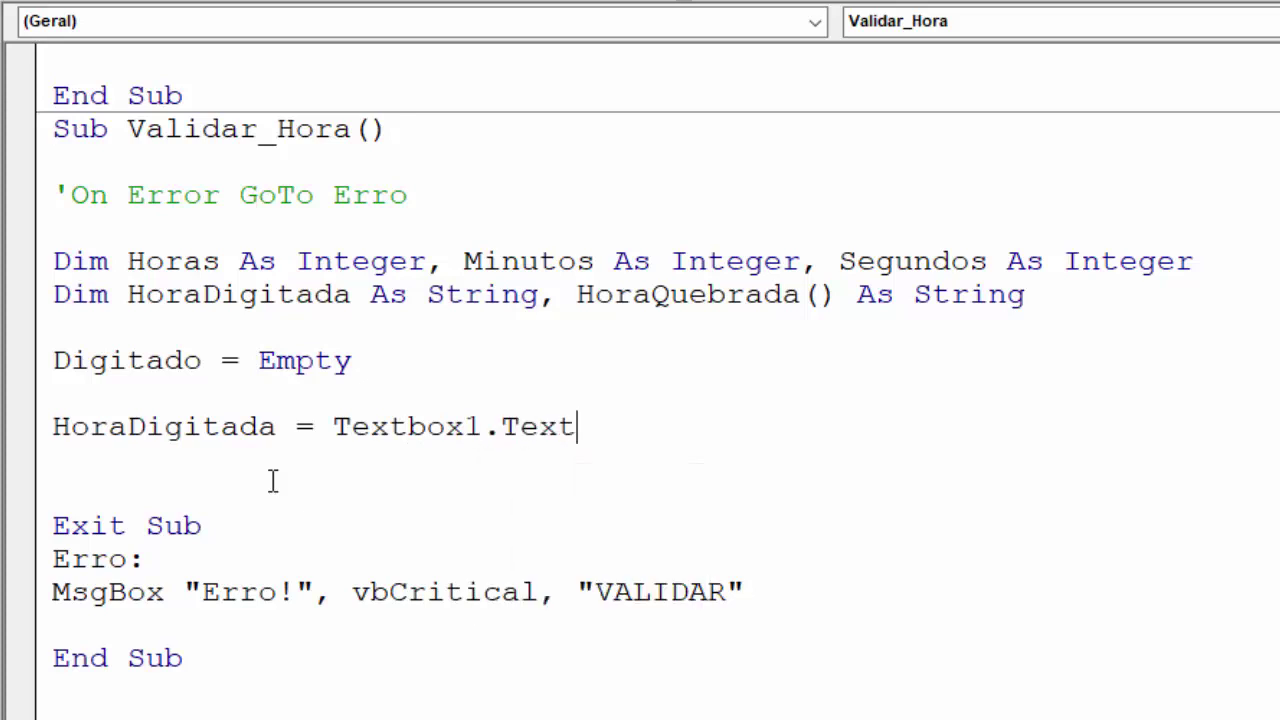
pyautogui.press('Return')
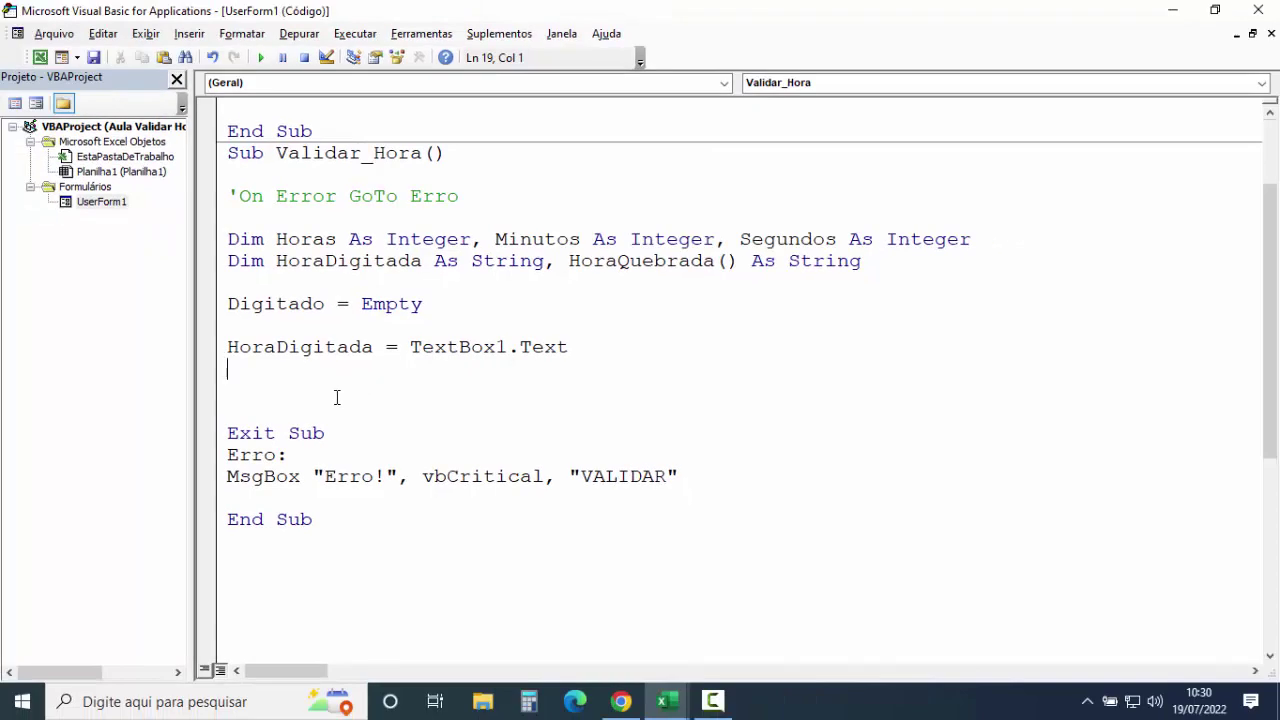
# Run UserForm1 and enter 01:01:01 in the Hora box
pyautogui.doubleClick(95, 204)
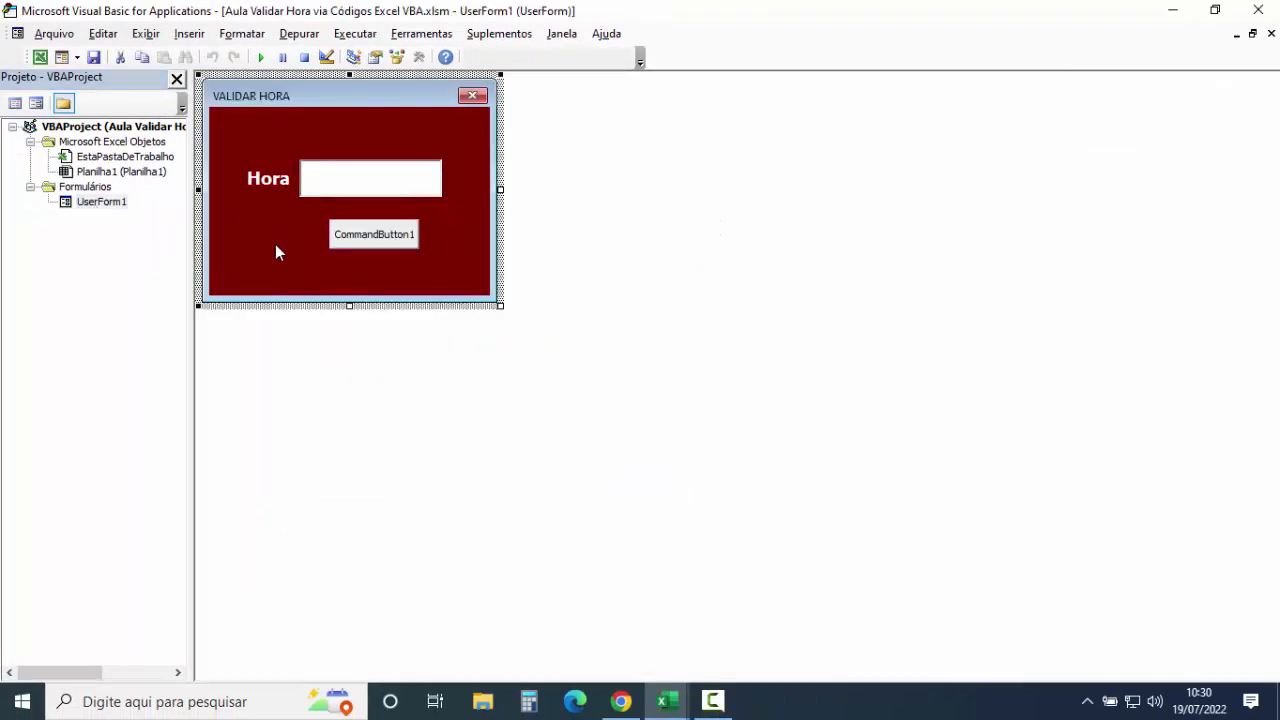
pyautogui.click(260, 57)
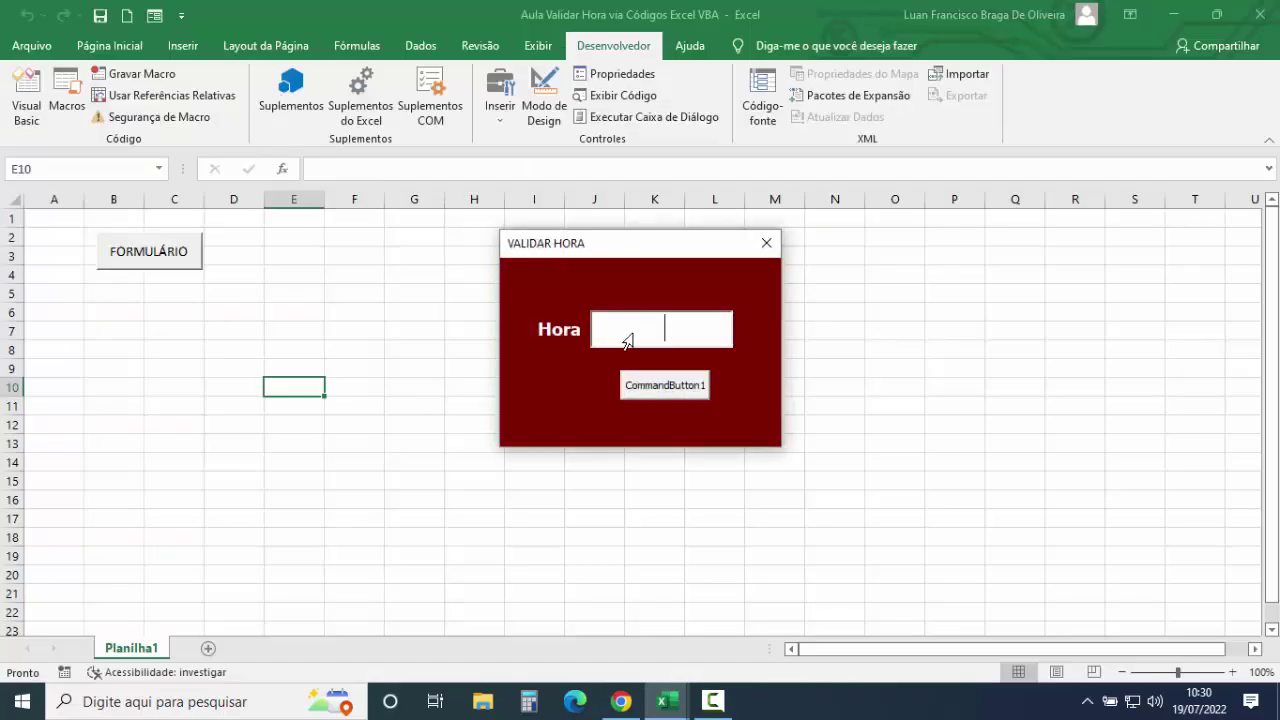
pyautogui.write('01:0')
pyautogui.write('1:01')
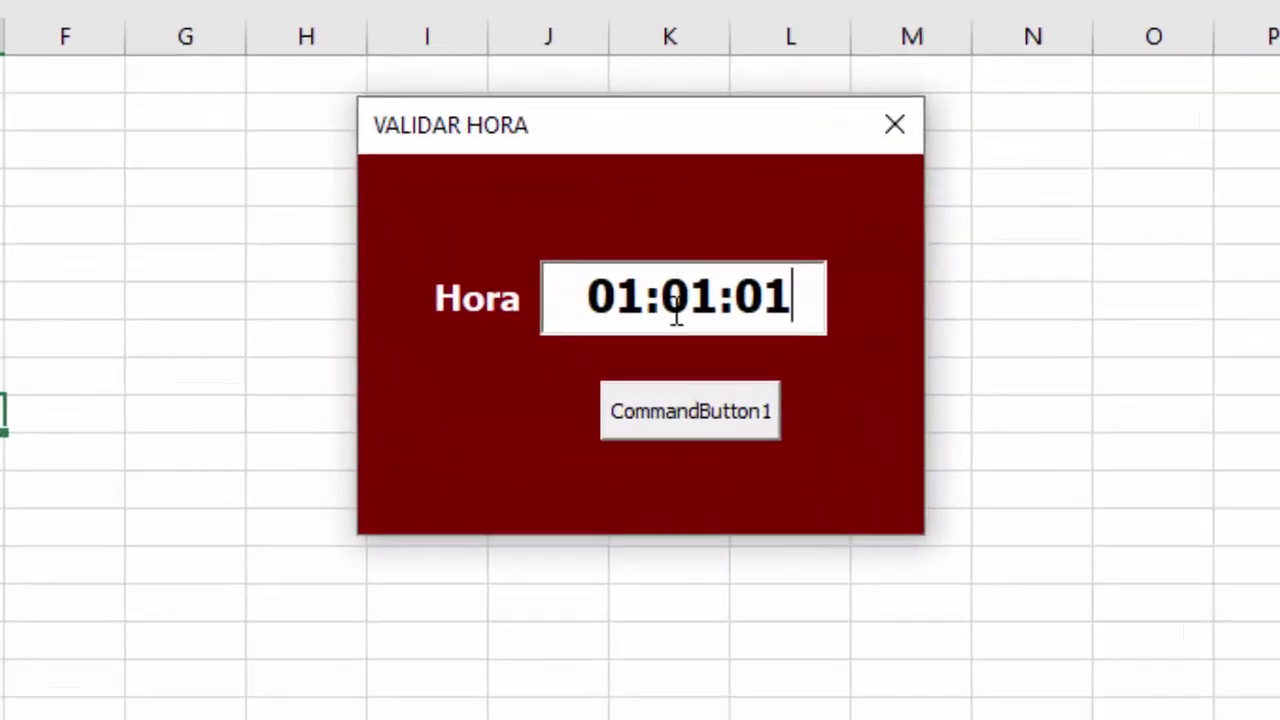
# Highlight the hours and both colons of 01:01:01, then close the form
pyautogui.click(671, 312)
pyautogui.doubleClick(648, 310)
pyautogui.click(650, 300)
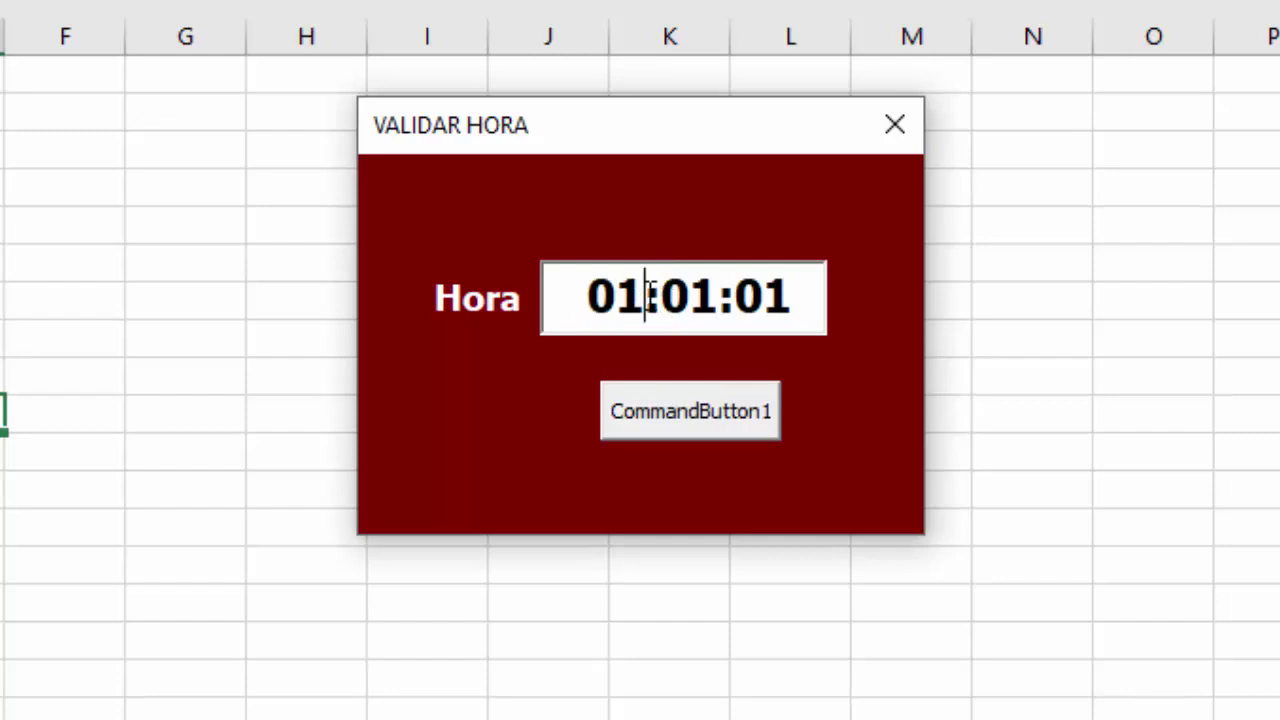
pyautogui.keyDown('shift'); pyautogui.click(660, 300); pyautogui.keyUp('shift')
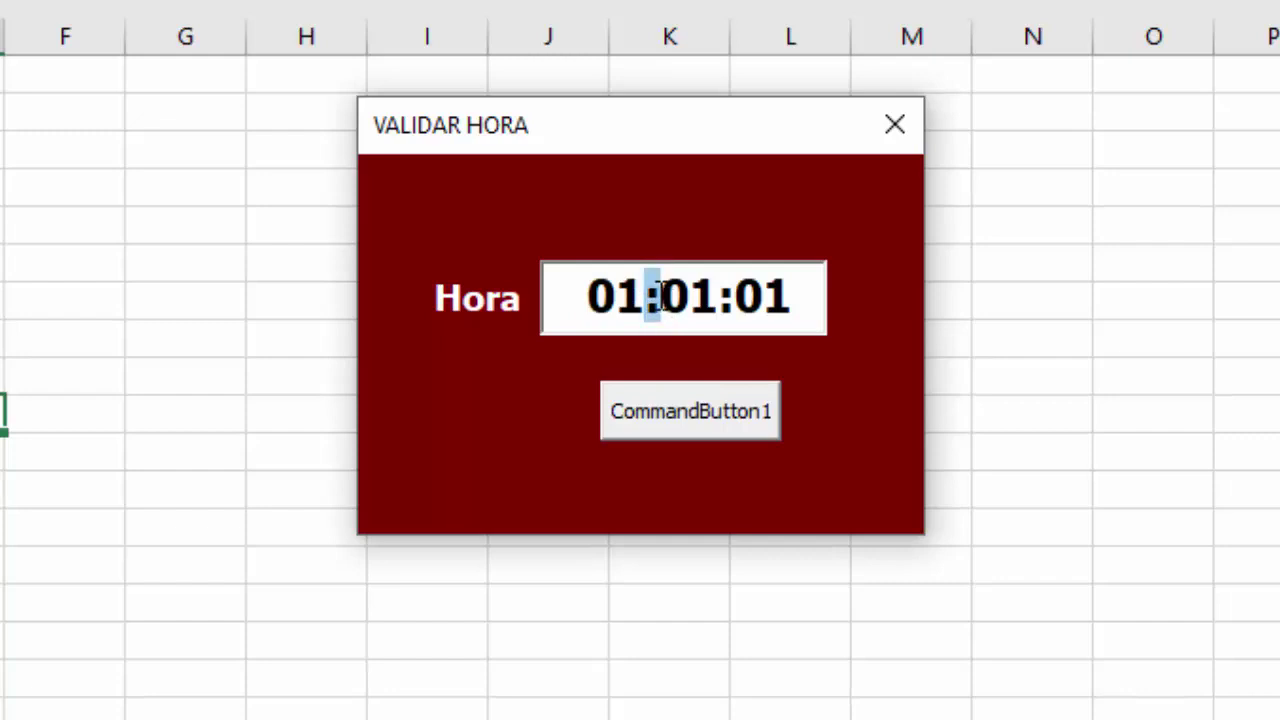
pyautogui.click(720, 300)
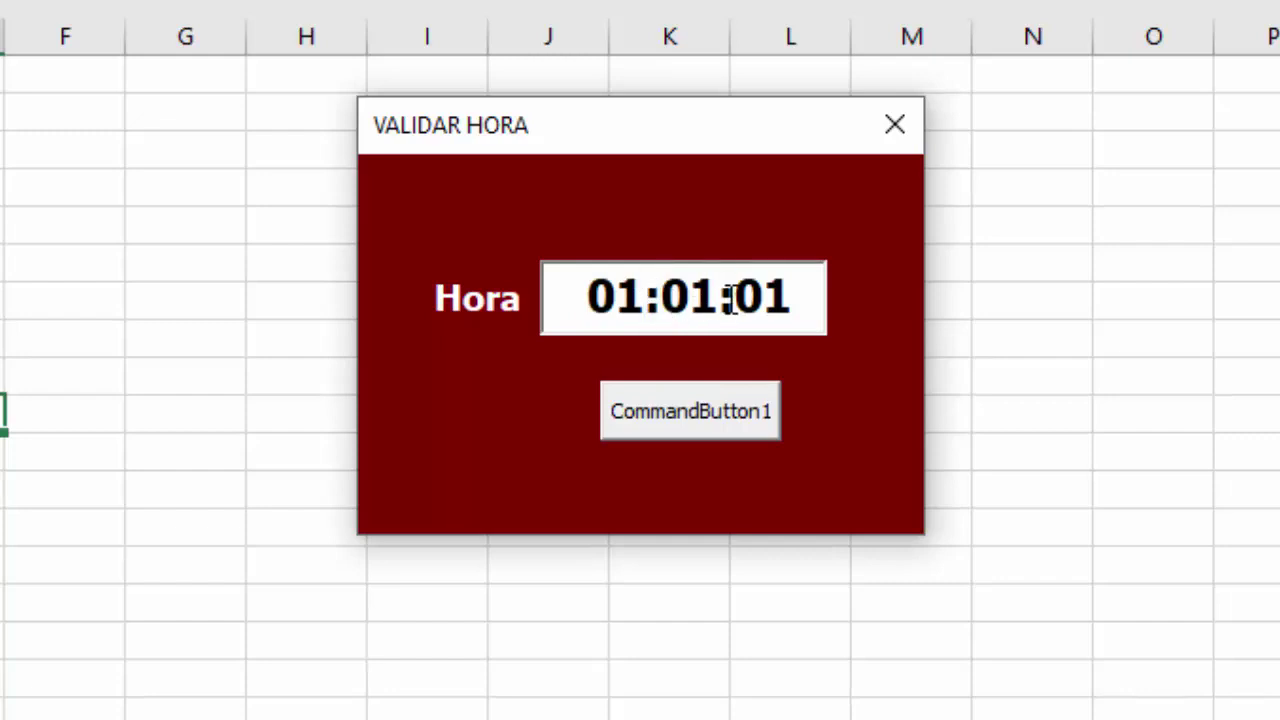
pyautogui.keyDown('shift'); pyautogui.click(731, 300); pyautogui.keyUp('shift')
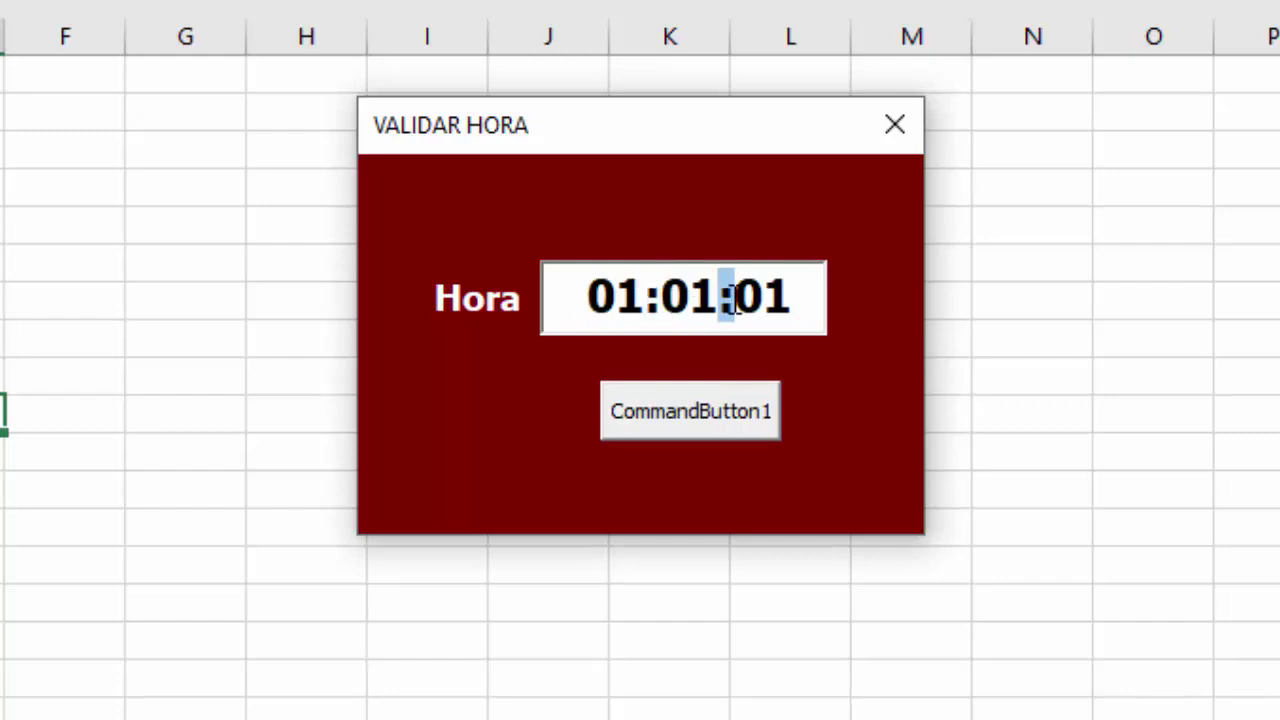
pyautogui.click(790, 298)
pyautogui.moveTo(790, 298); pyautogui.dragTo(588, 297)
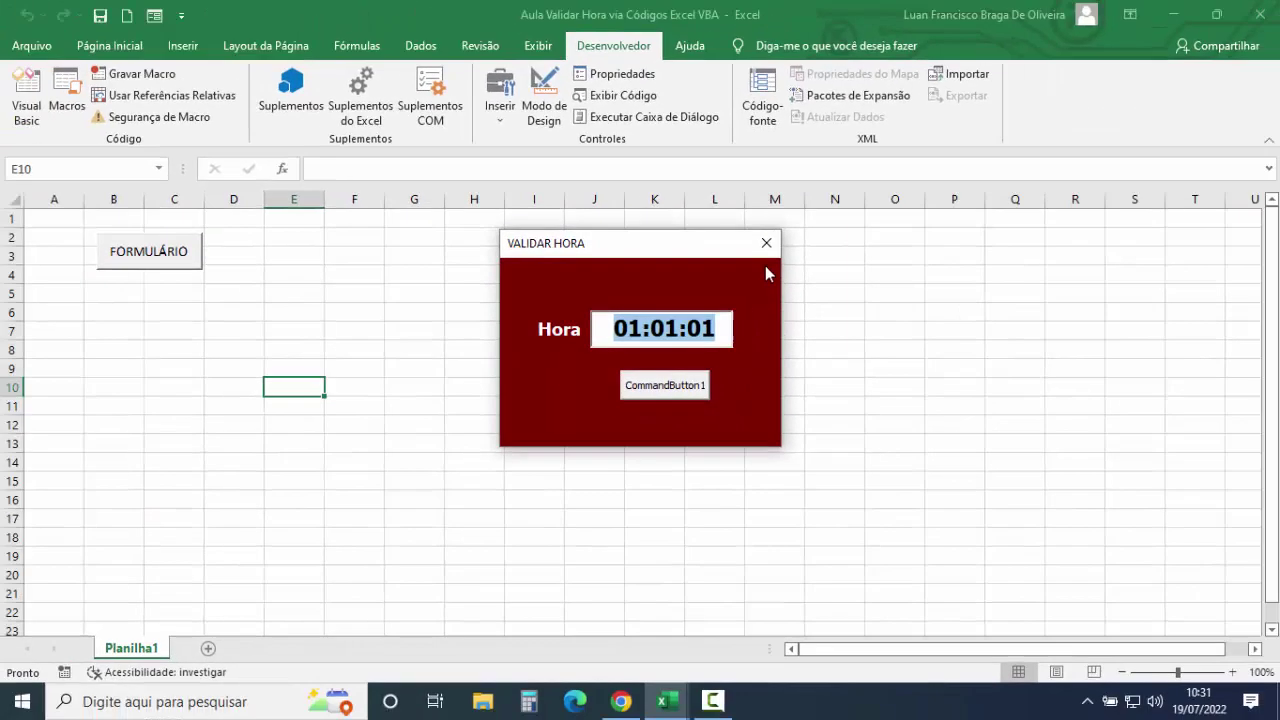
pyautogui.click(767, 244)
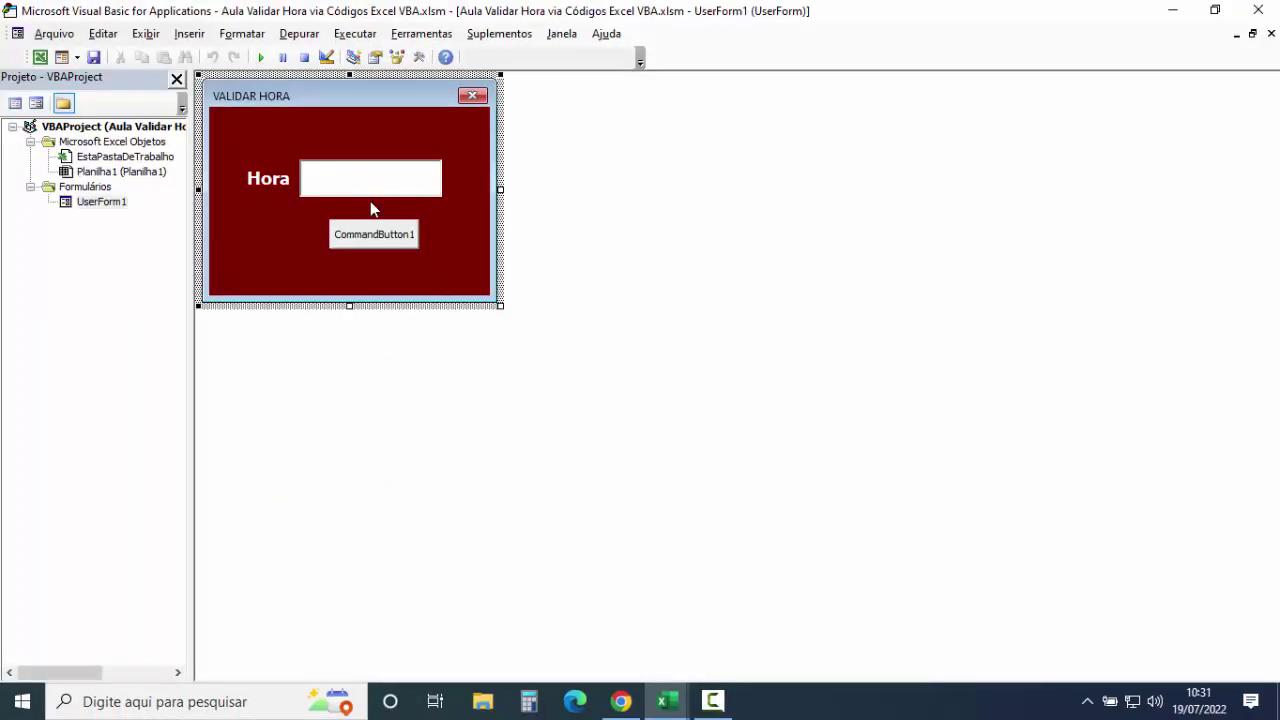
# Open the Hora textbox's code and add blank lines below the HoraDigitada assignment
pyautogui.click(358, 184)
pyautogui.doubleClick(358, 184)
pyautogui.scroll(-5, 494, 320)
pyautogui.scroll(1, 366, 266)
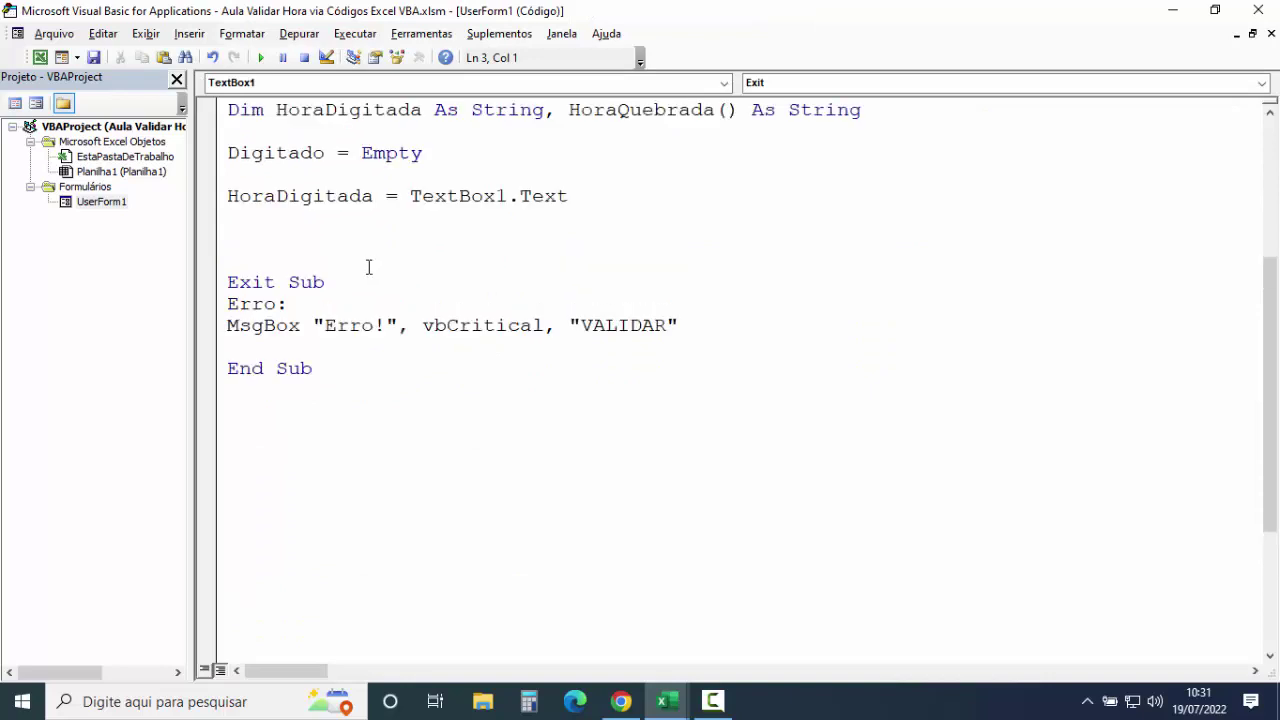
pyautogui.click(259, 236)
pyautogui.press('Return')
pyautogui.press('Return')
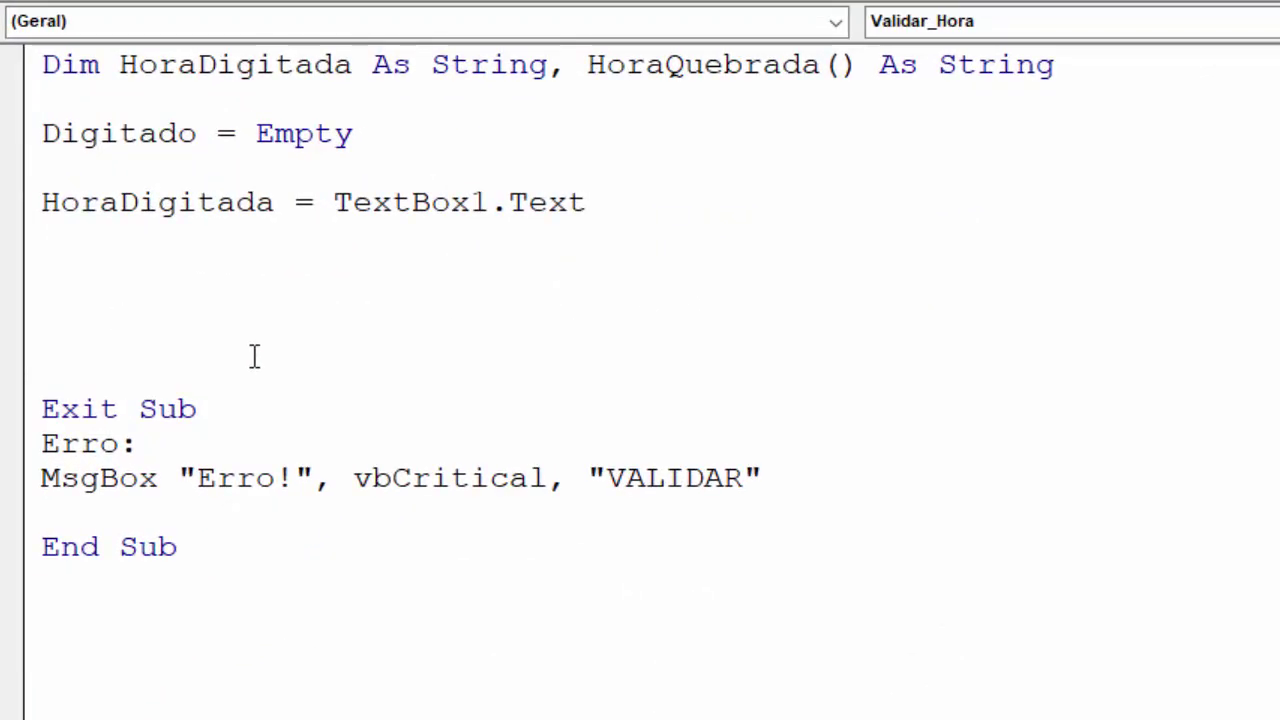
# Type If VBA.Mid(HoraDigitada,3,1) <> ":" or _ and continue on a new line
pyautogui.write('I')
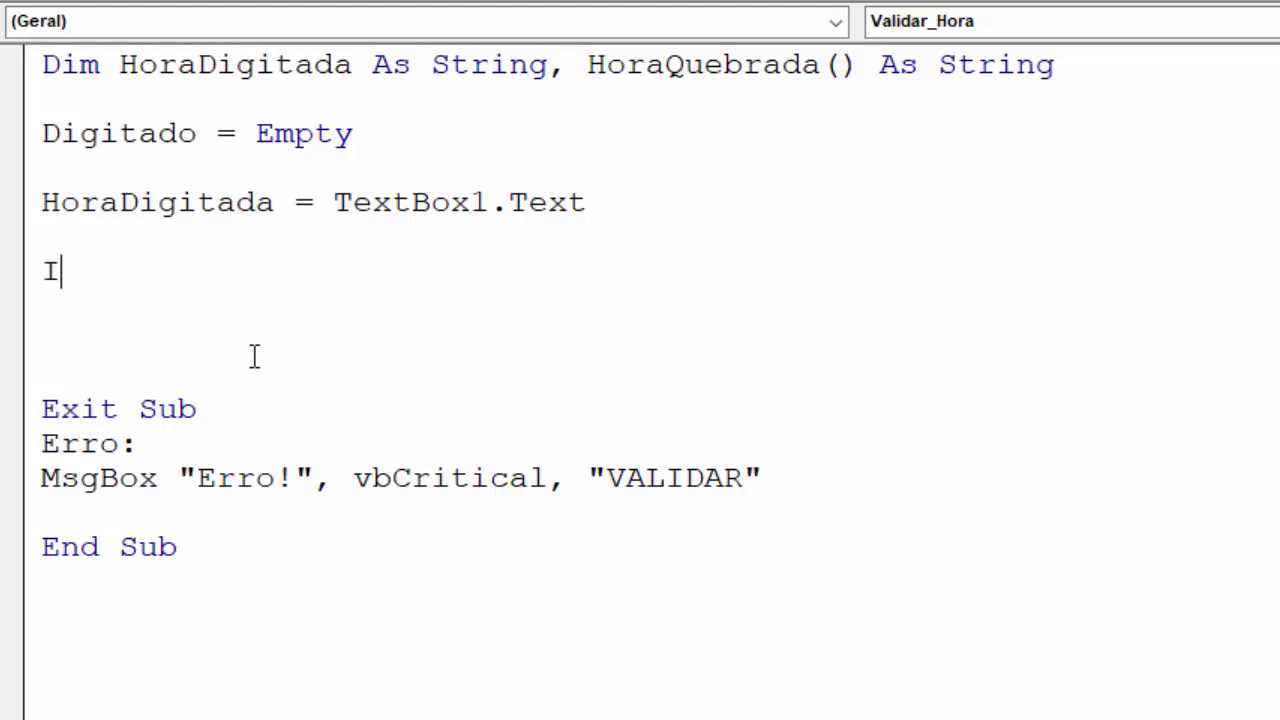
pyautogui.write('f VBA')
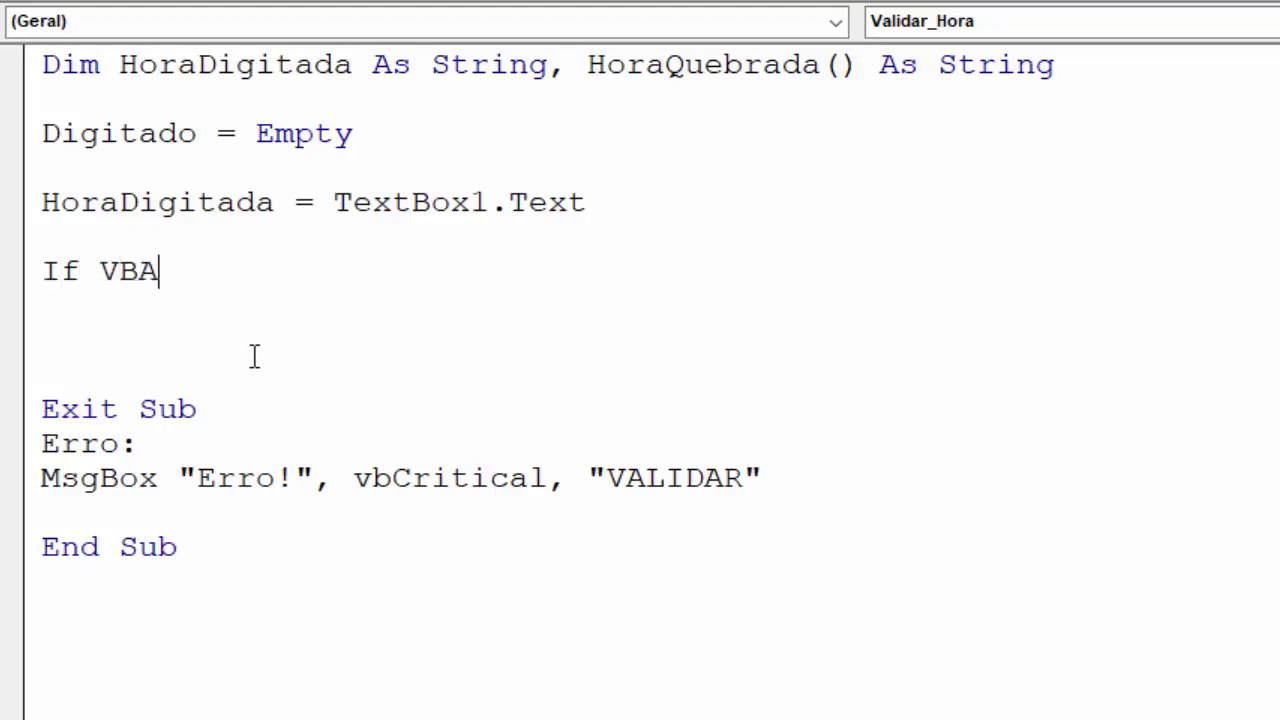
pyautogui.write('.MI')
pyautogui.press('Tab')
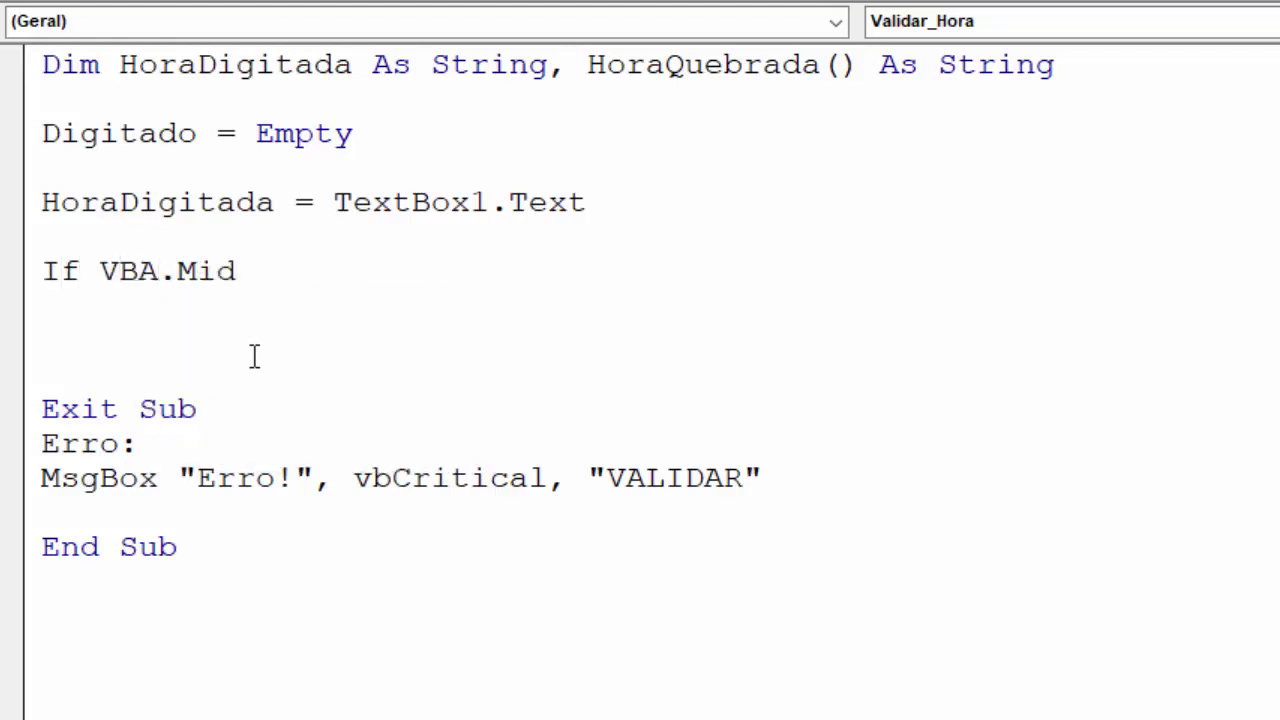
pyautogui.write('()')
pyautogui.press('Left')
pyautogui.write('Hora')
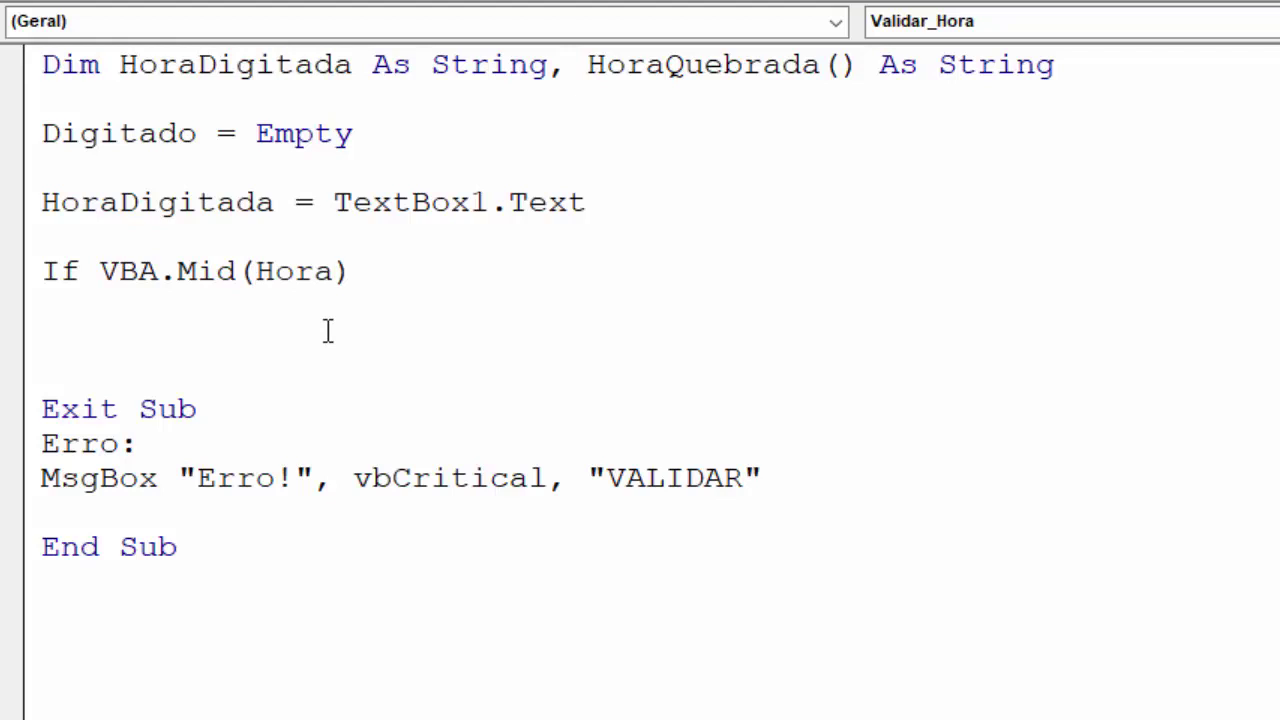
pyautogui.hotkey('ctrl', 'space')
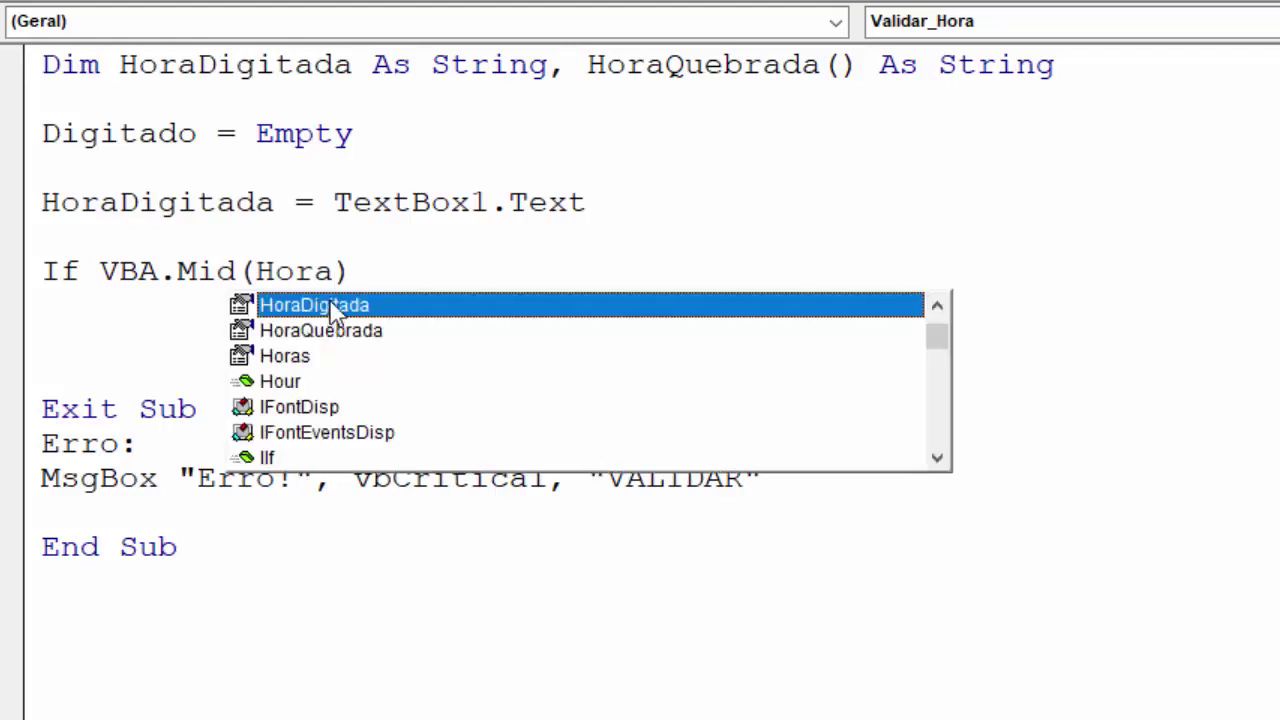
pyautogui.doubleClick(333, 304)
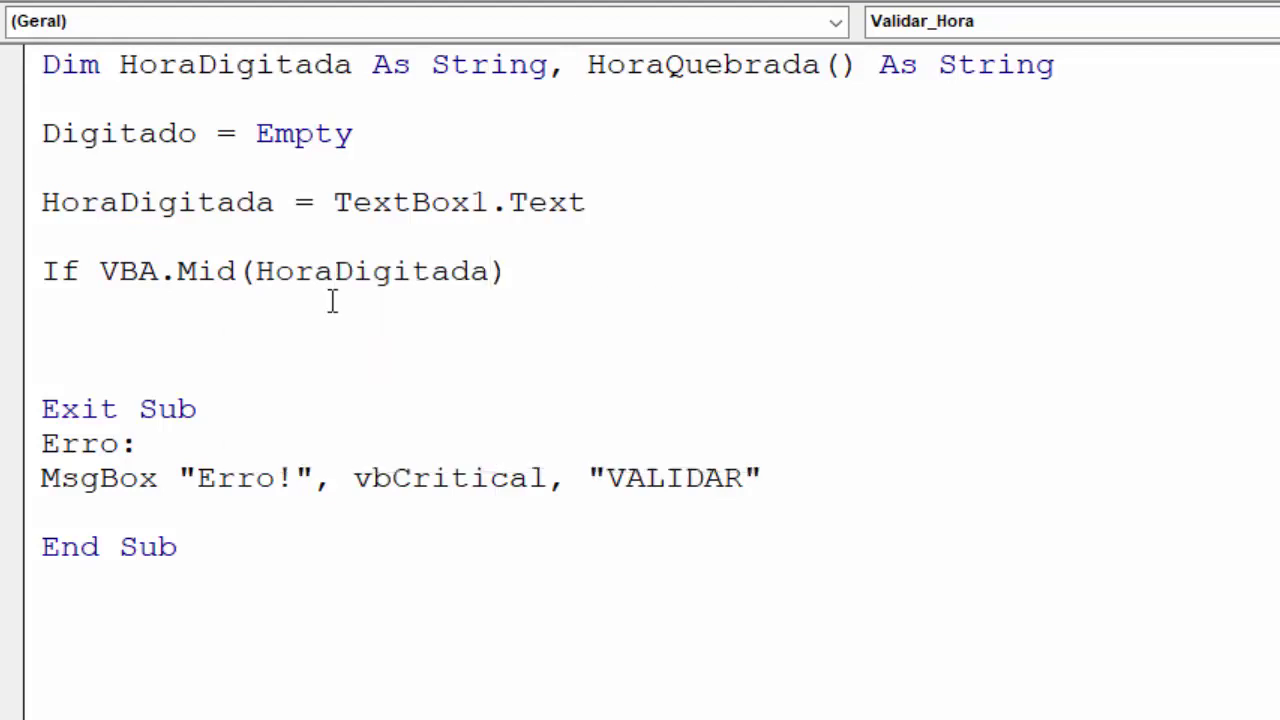
pyautogui.write(',')
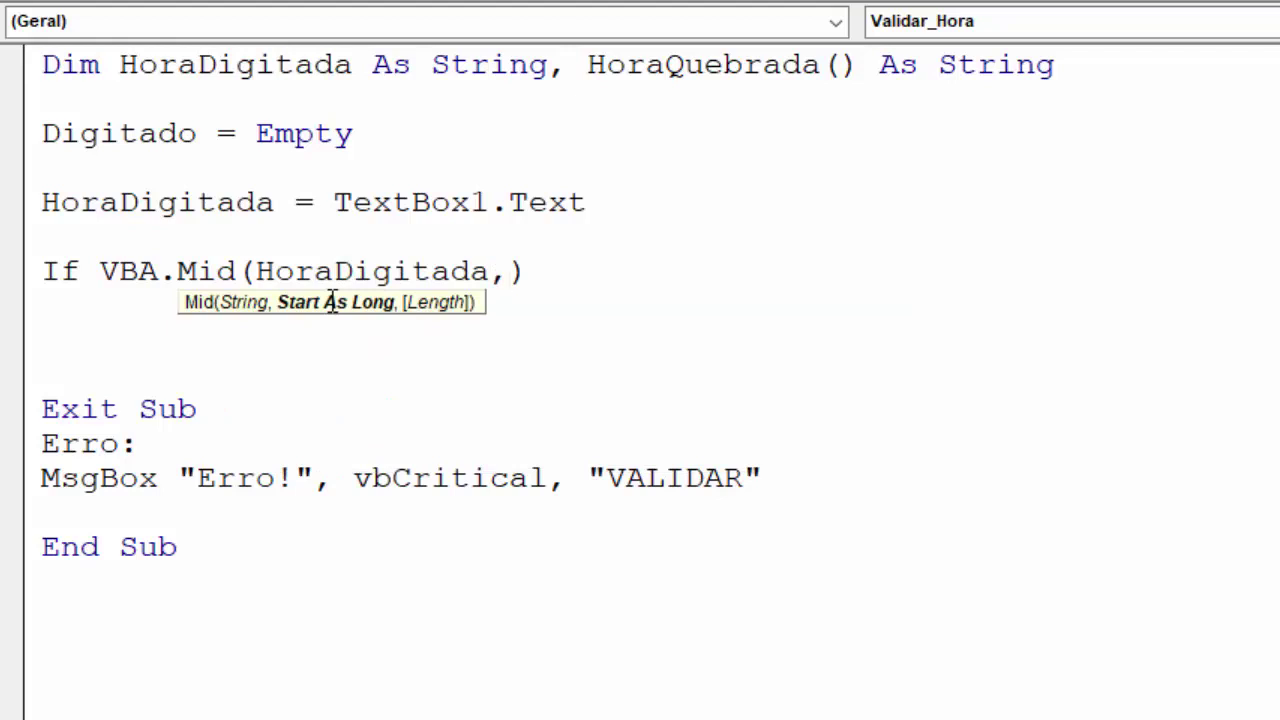
pyautogui.write('3')
pyautogui.write(',')
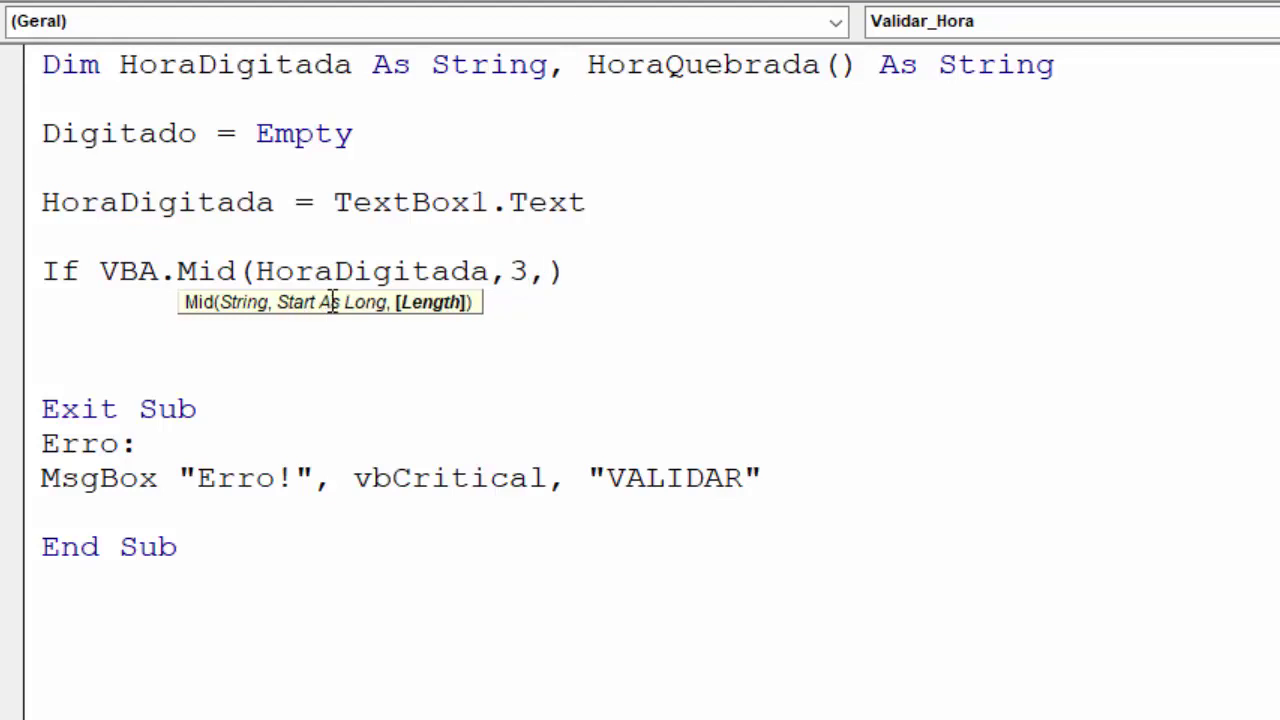
pyautogui.write('1')
pyautogui.click(628, 282)
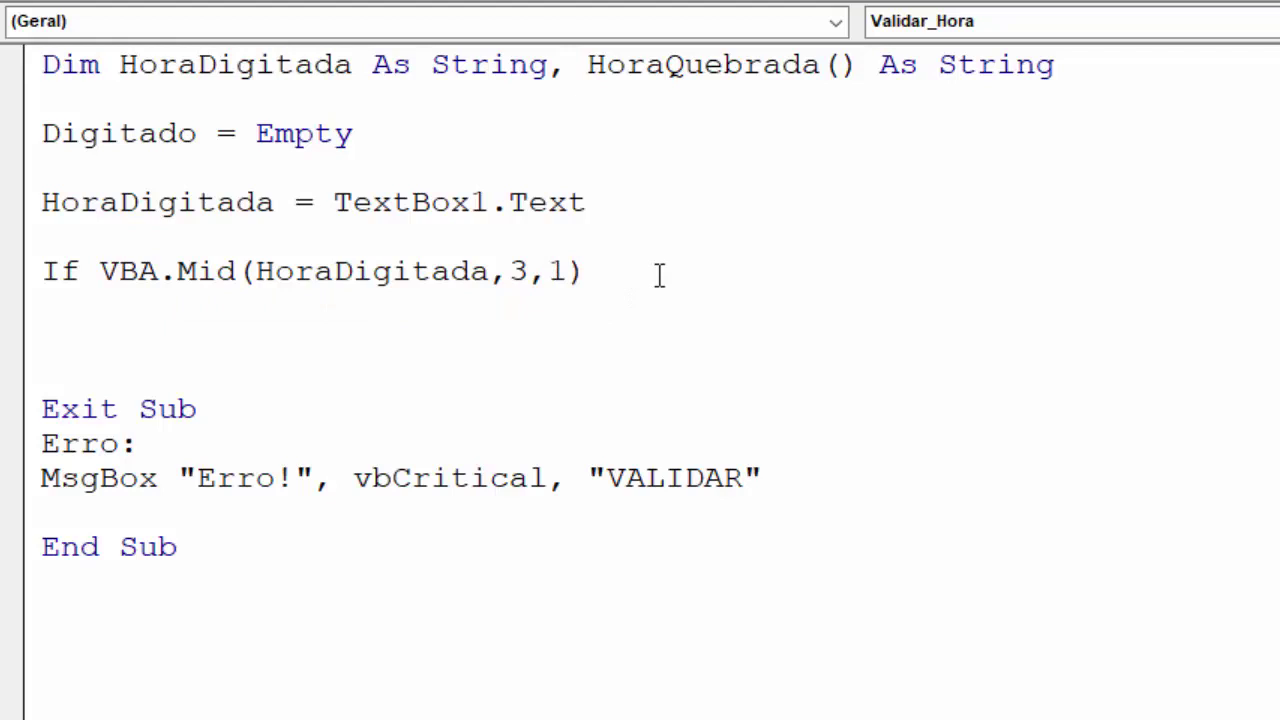
pyautogui.write('<>')
pyautogui.write(' "')
pyautogui.write(':')
pyautogui.write('" ')
pyautogui.write('or')
pyautogui.write(' _')
pyautogui.press('Return')
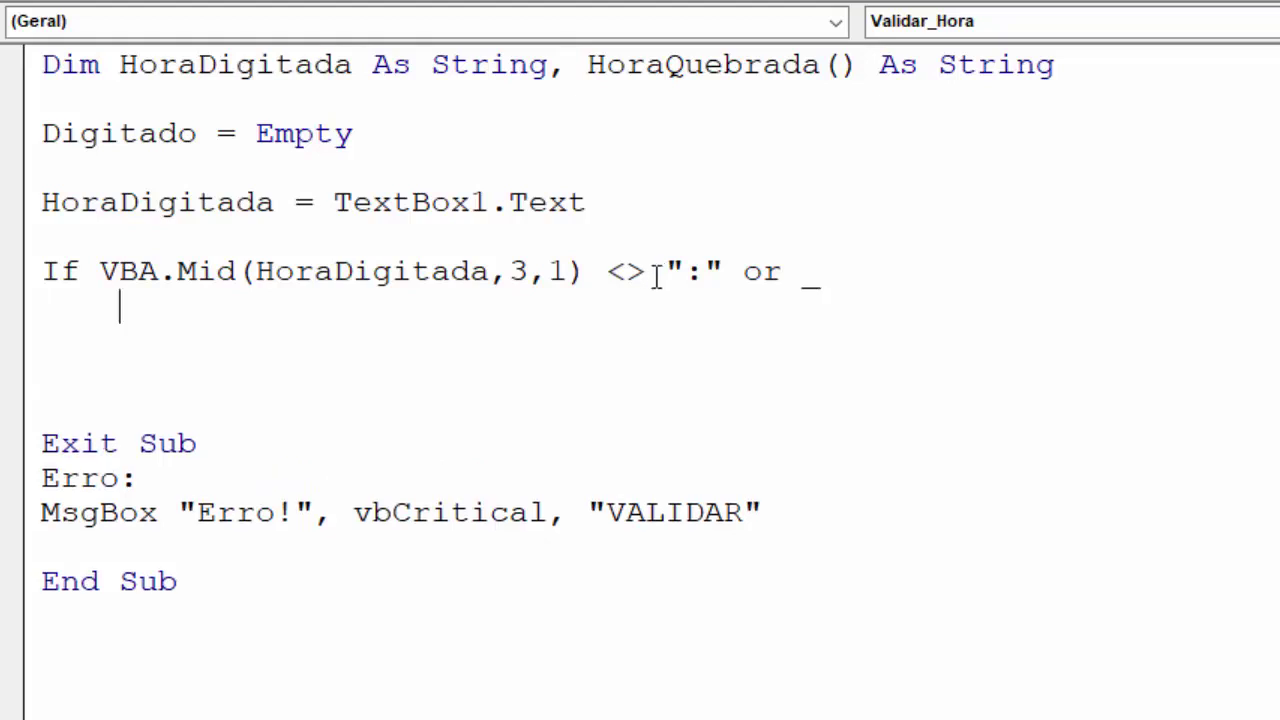
# Add a second condition line testing VBA.Mid(HoraDigitada,6,1) <> ":" Or _
pyautogui.moveTo(584, 272); pyautogui.dragTo(103, 270)
pyautogui.hotkey('ctrl', 'c')
pyautogui.click(130, 302)
pyautogui.hotkey('ctrl', 'v')
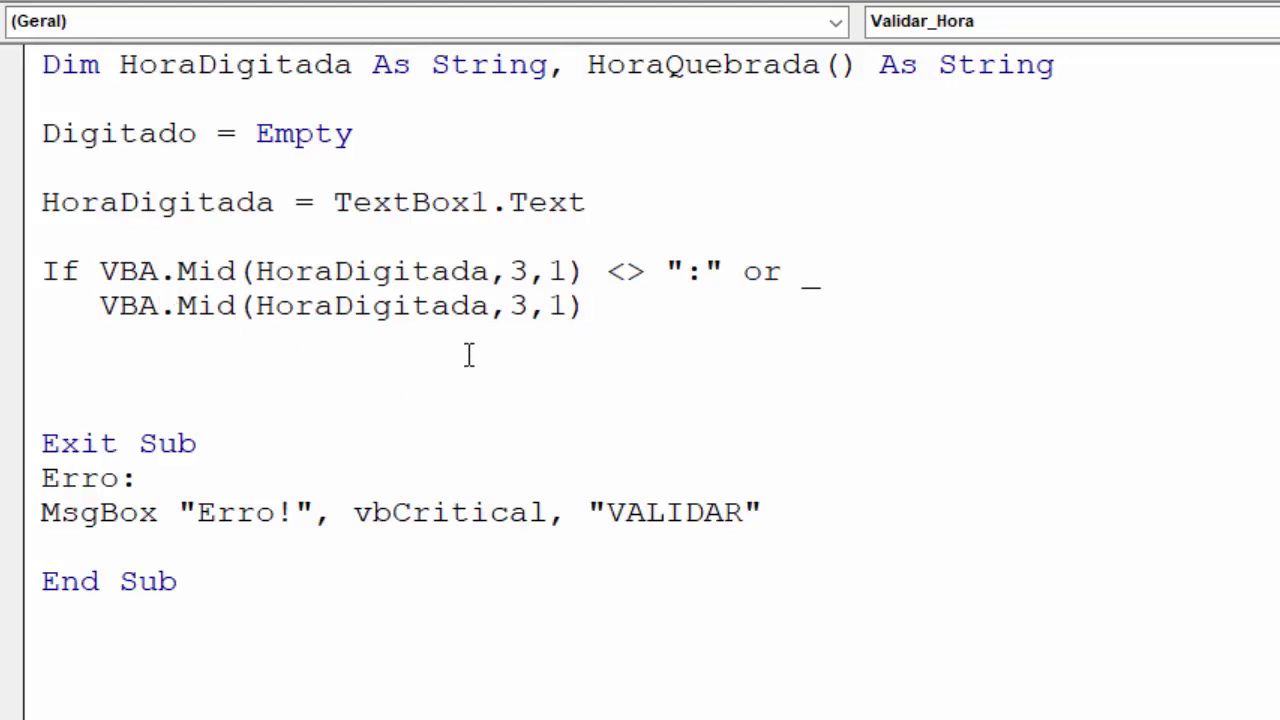
pyautogui.click(527, 305)
pyautogui.press('BackSpace')
pyautogui.write('6')
pyautogui.click(629, 309)
pyautogui.write('<> ')
pyautogui.write('"')
pyautogui.write(':')
pyautogui.write('"')
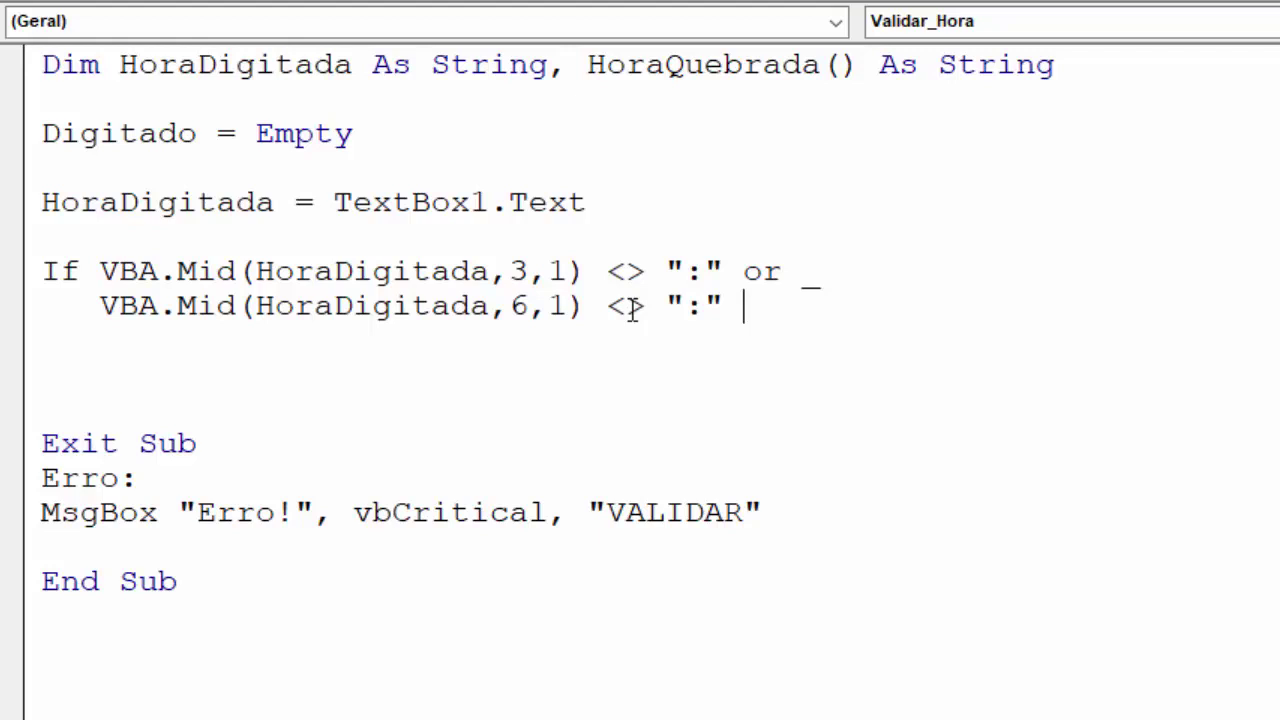
pyautogui.write('or ')
pyautogui.write('_')
# Add a final condition VBA.Len(HoraDigitada) <> 8 Then to the If test
pyautogui.press('Return')
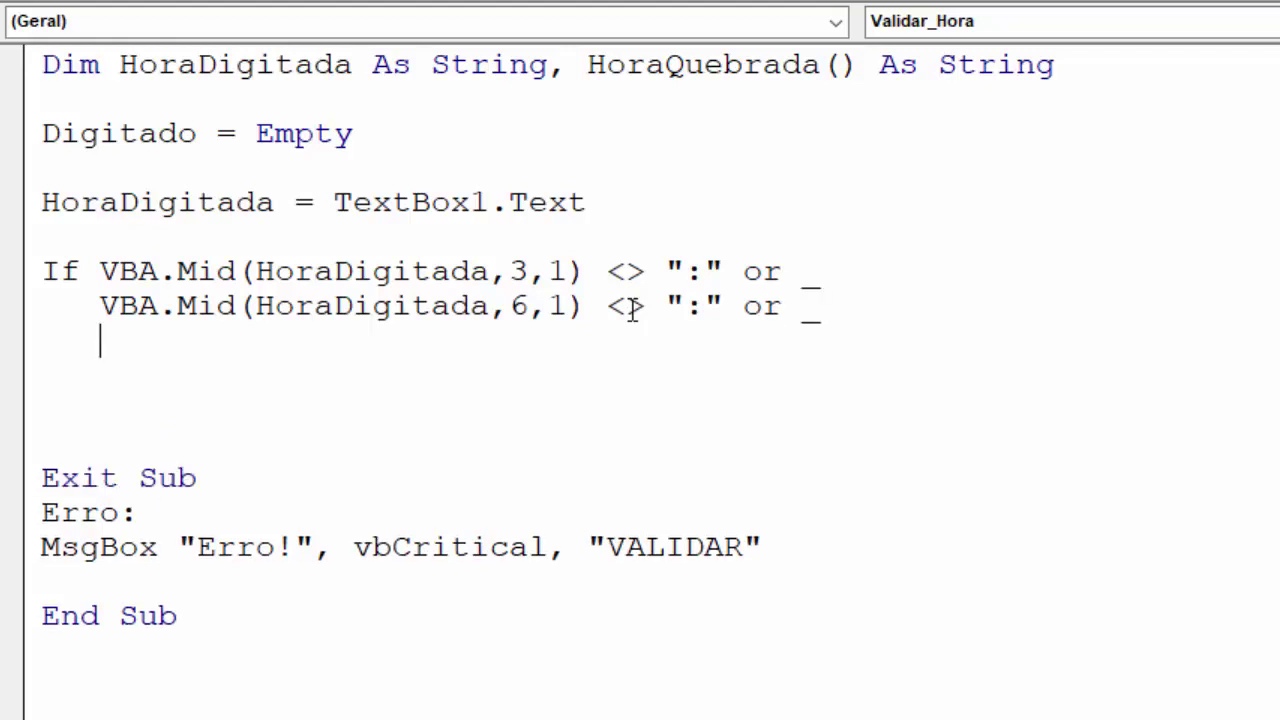
pyautogui.write('vba.len')
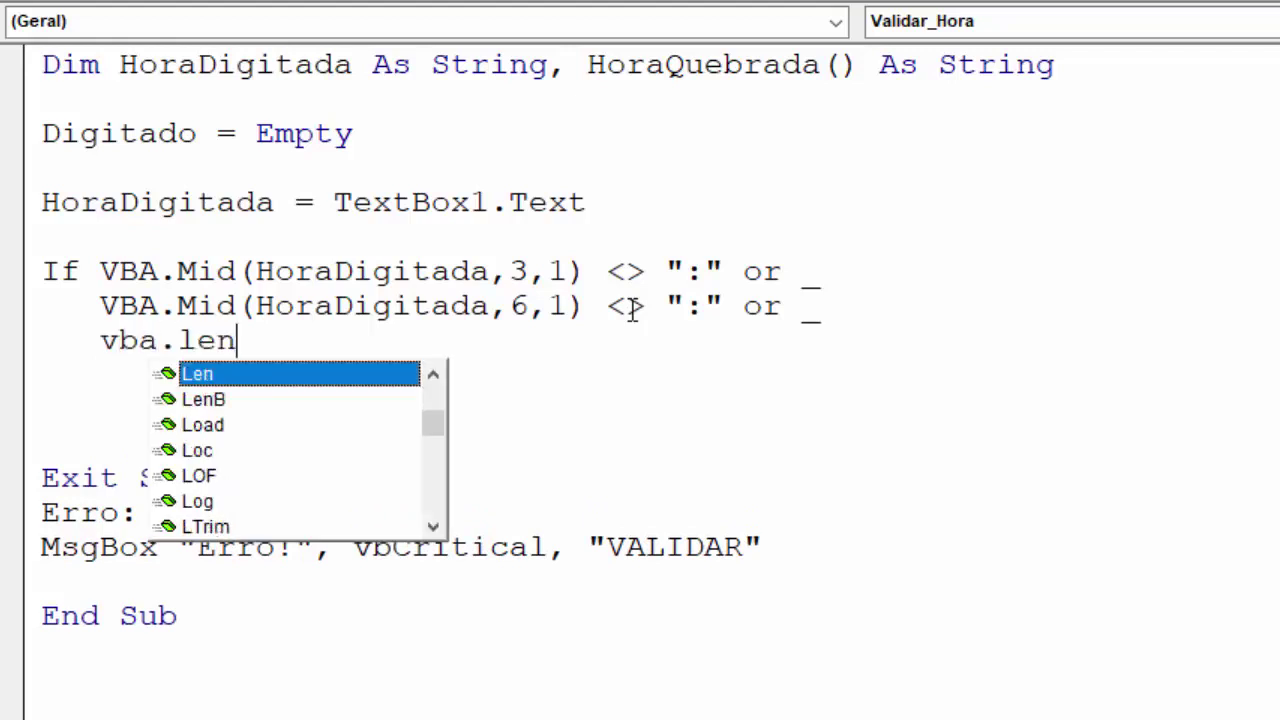
pyautogui.press('Tab')
pyautogui.write('(')
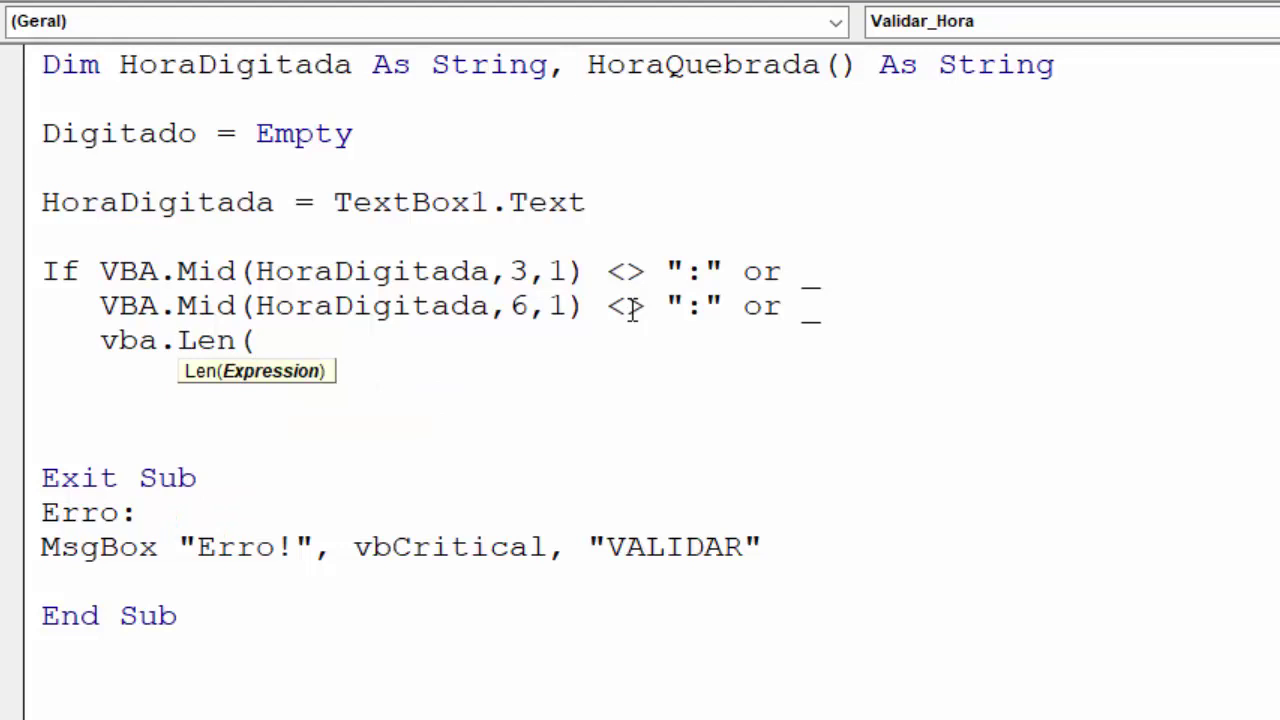
pyautogui.write('Hora')
pyautogui.hotkey('ctrl', 'space')
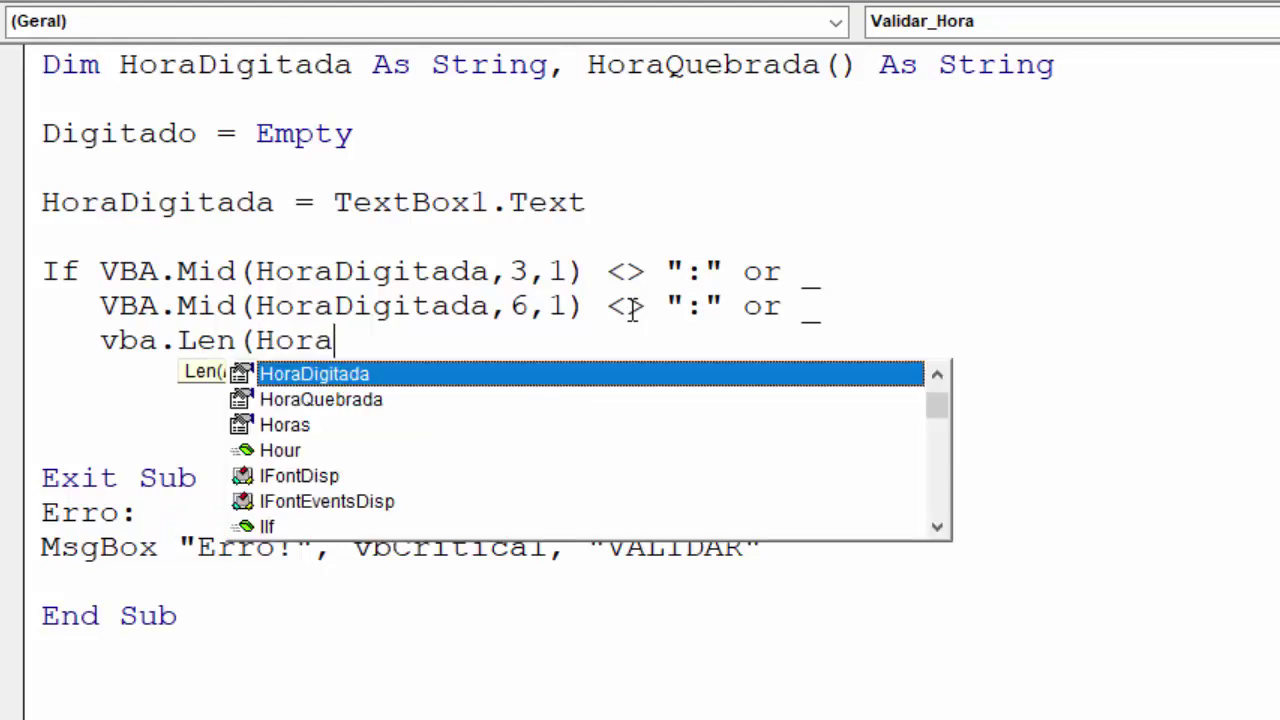
pyautogui.press('Tab')
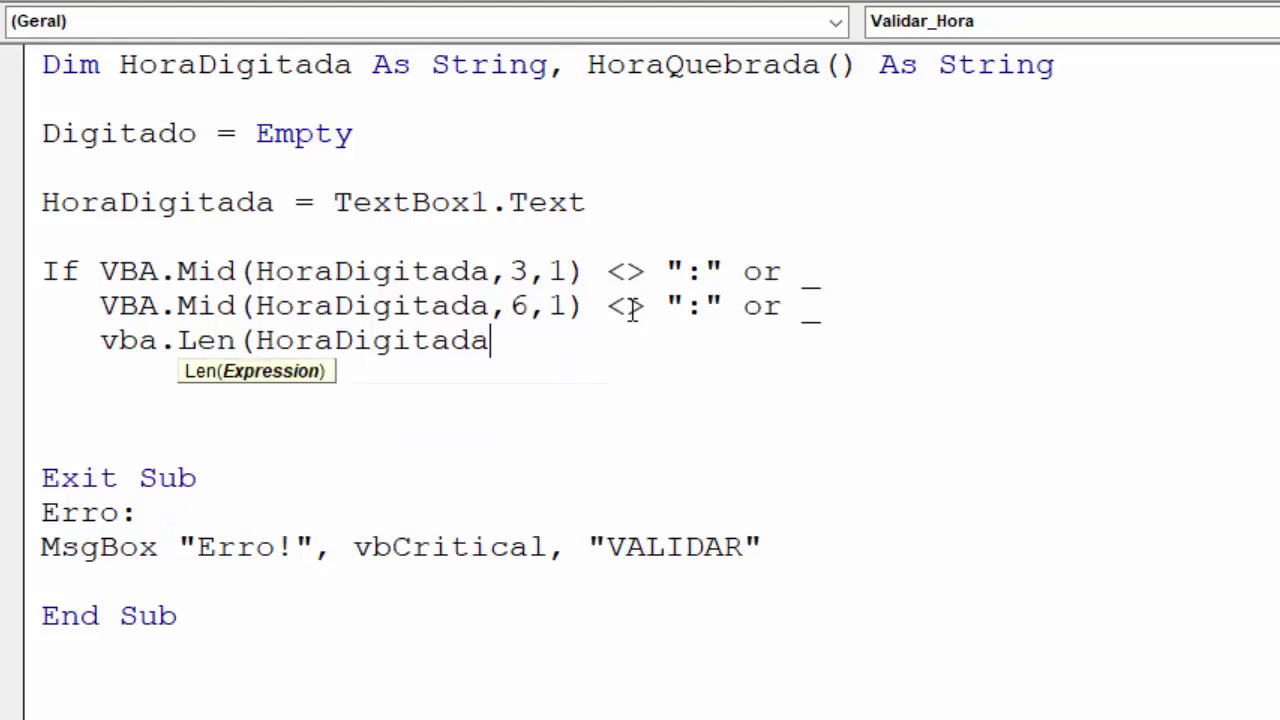
pyautogui.write(')')
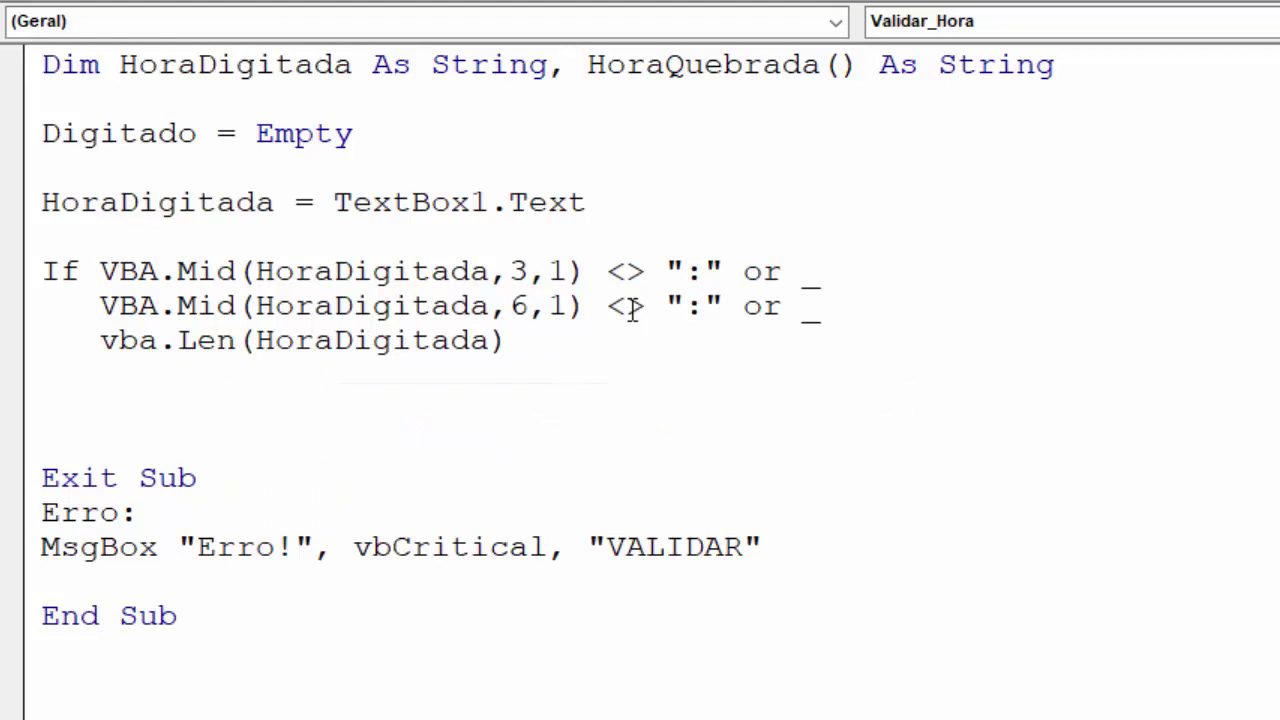
pyautogui.write(' <> ')
pyautogui.write('8')
pyautogui.write(' then')
pyautogui.press('Return')
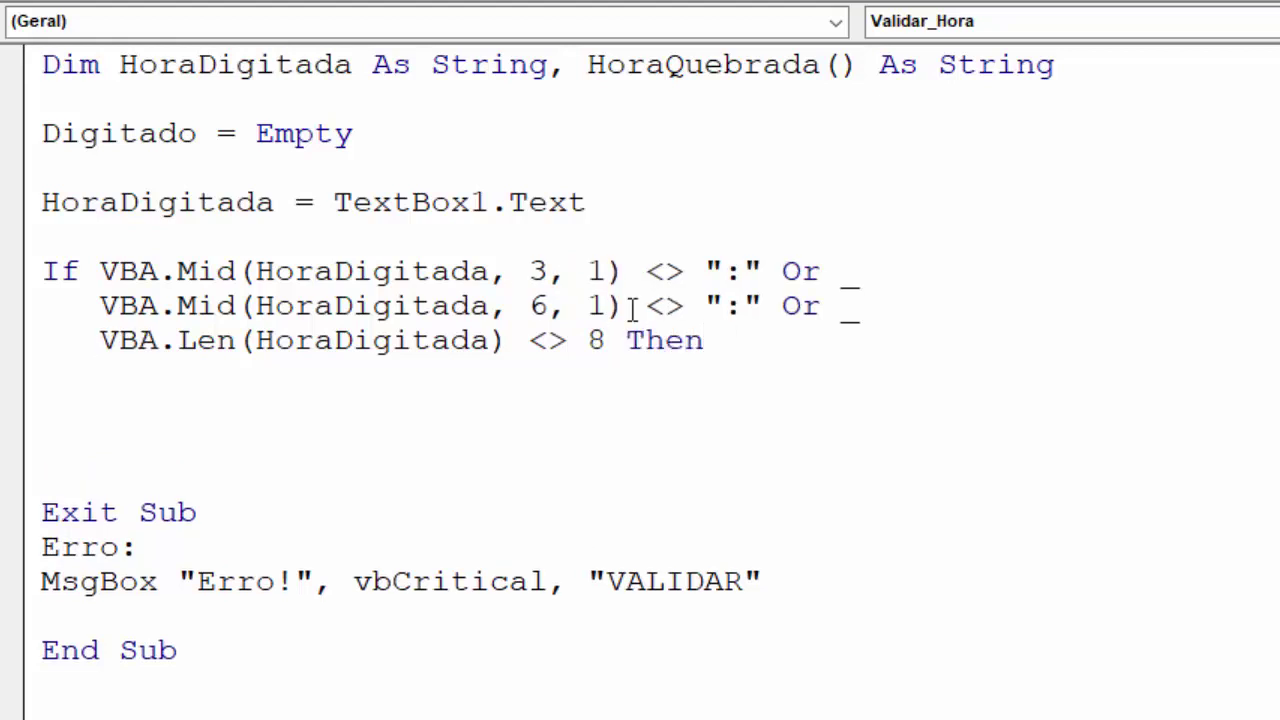
# Close the If with End If and fill its body with Digitado = "Errado" and Exit Sub
pyautogui.press('Return')
pyautogui.write('end')
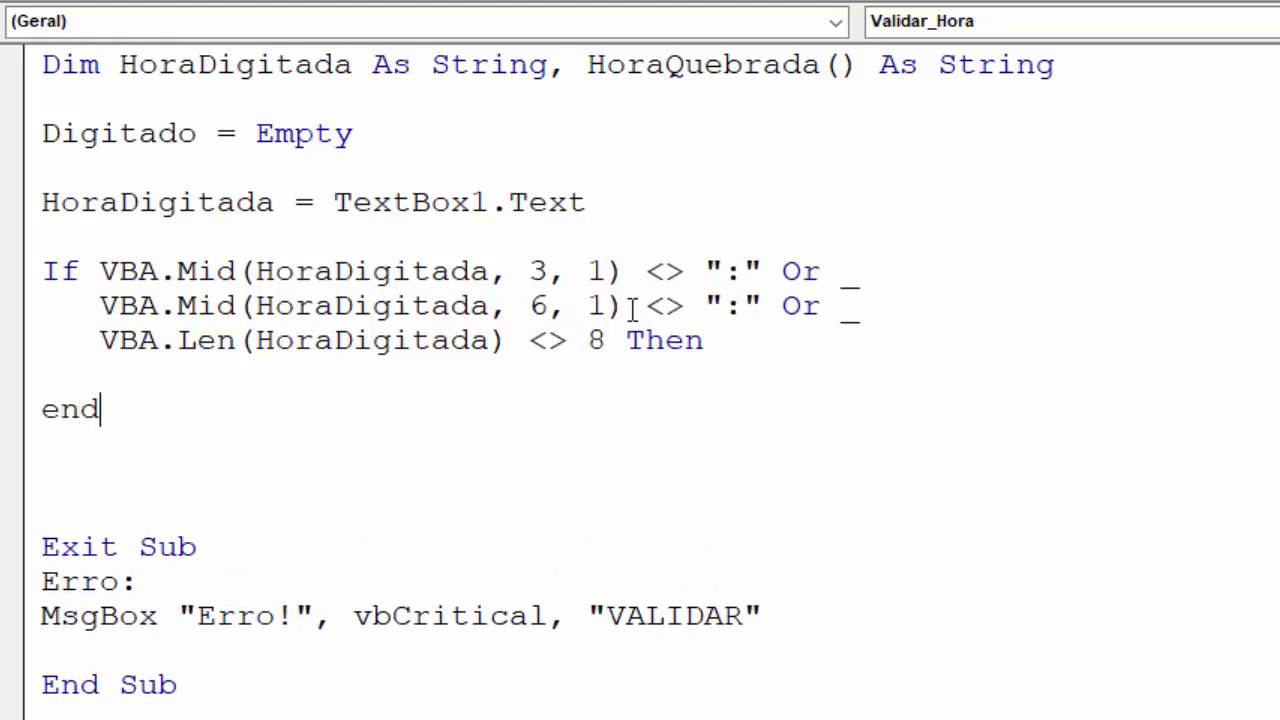
pyautogui.write(' if')
pyautogui.click(302, 375)
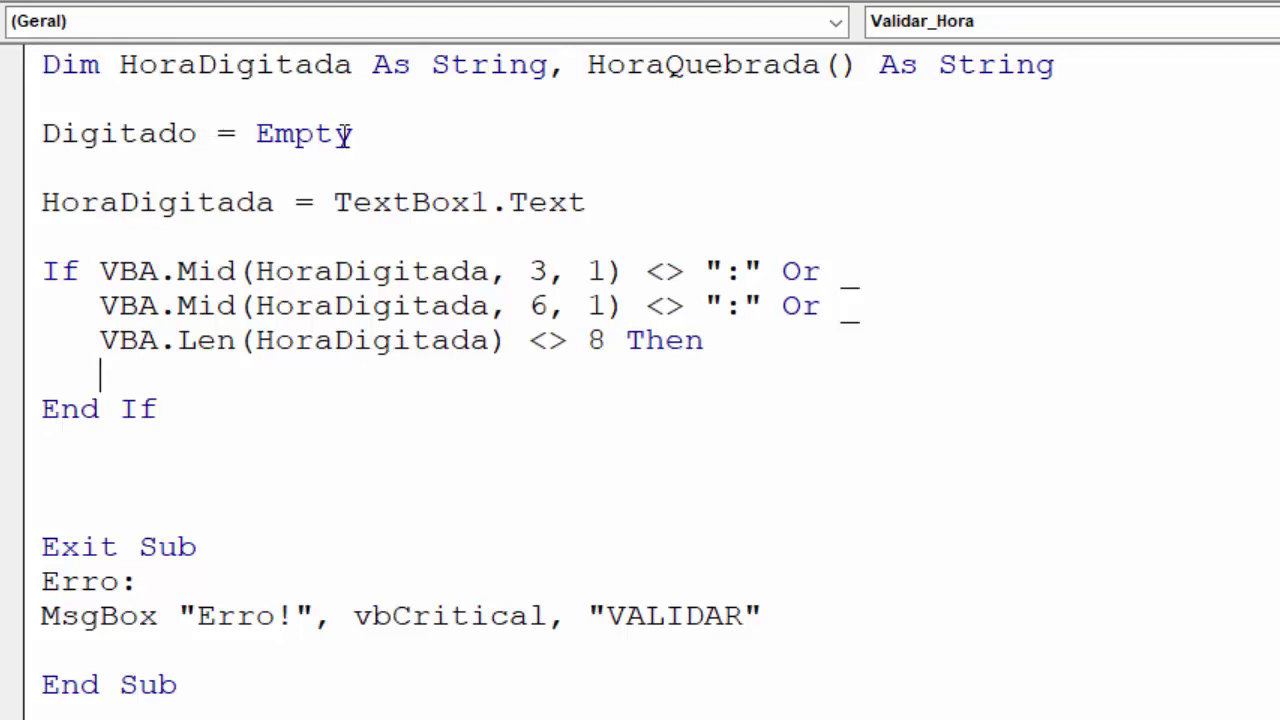
pyautogui.moveTo(237, 135); pyautogui.dragTo(20, 140)
pyautogui.hotkey('ctrl', 'c')
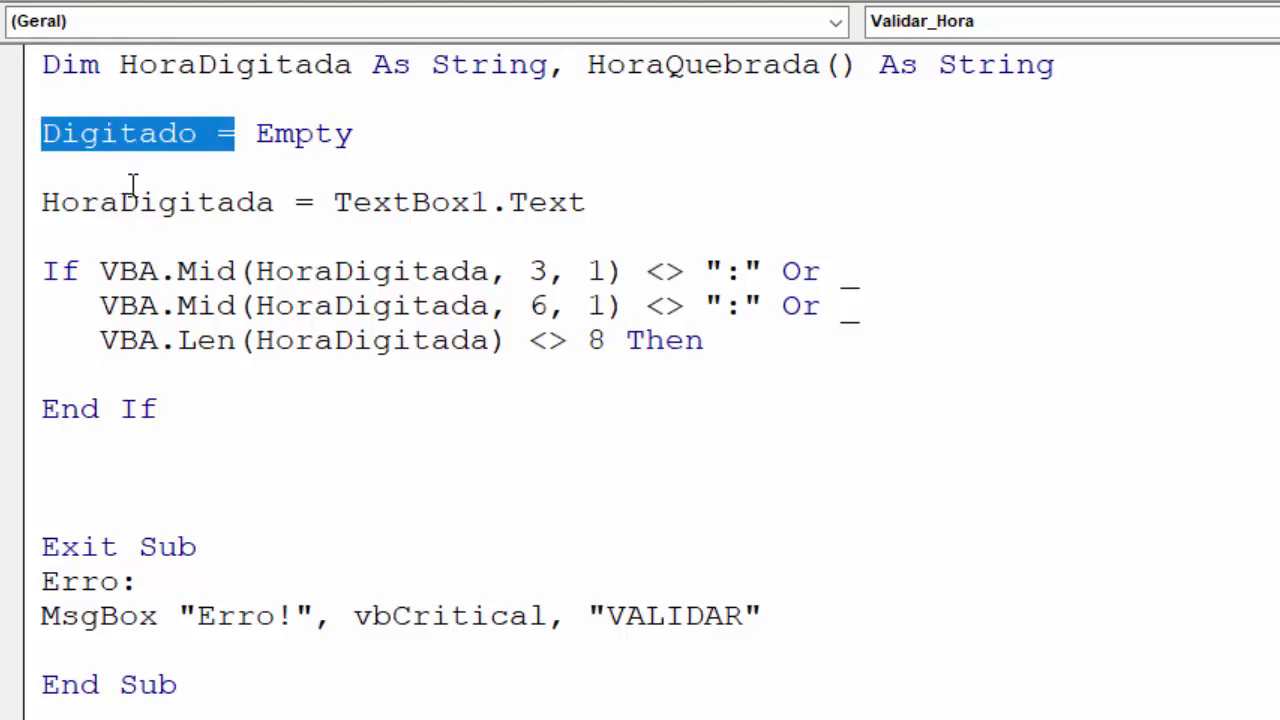
pyautogui.click(144, 370)
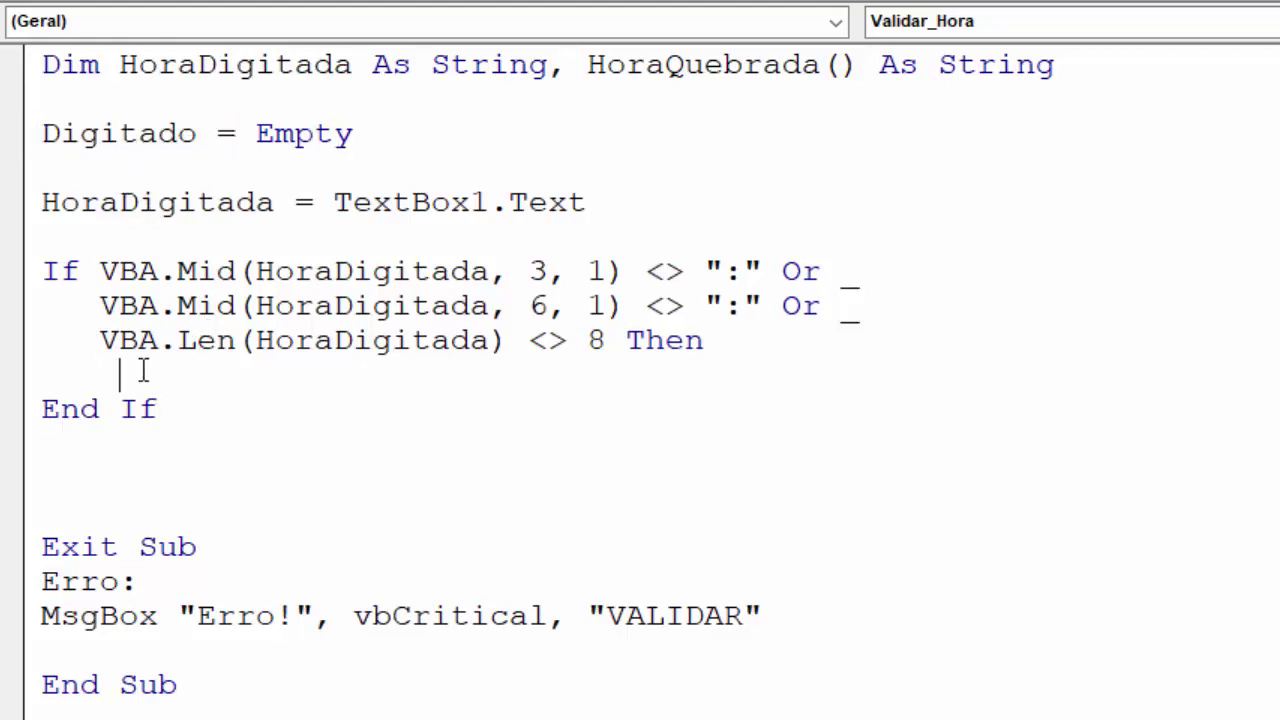
pyautogui.hotkey('ctrl', 'v')
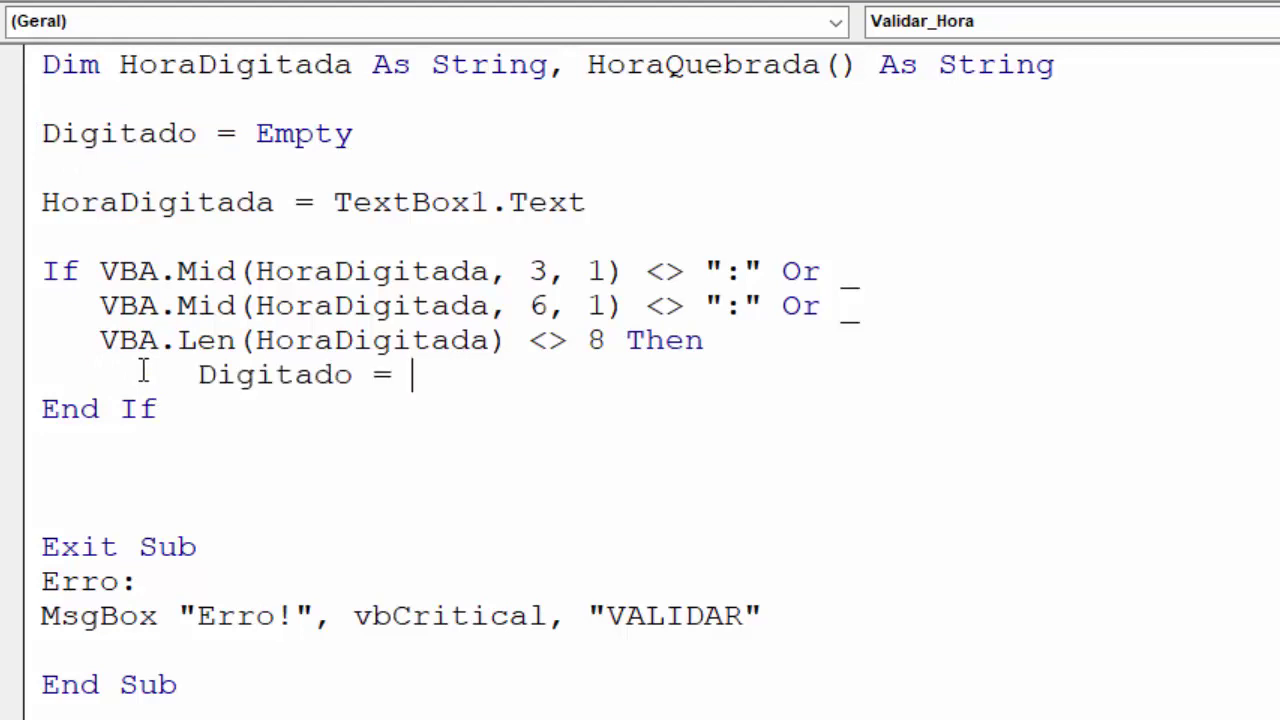
pyautogui.write('"E')
pyautogui.write('rrado')
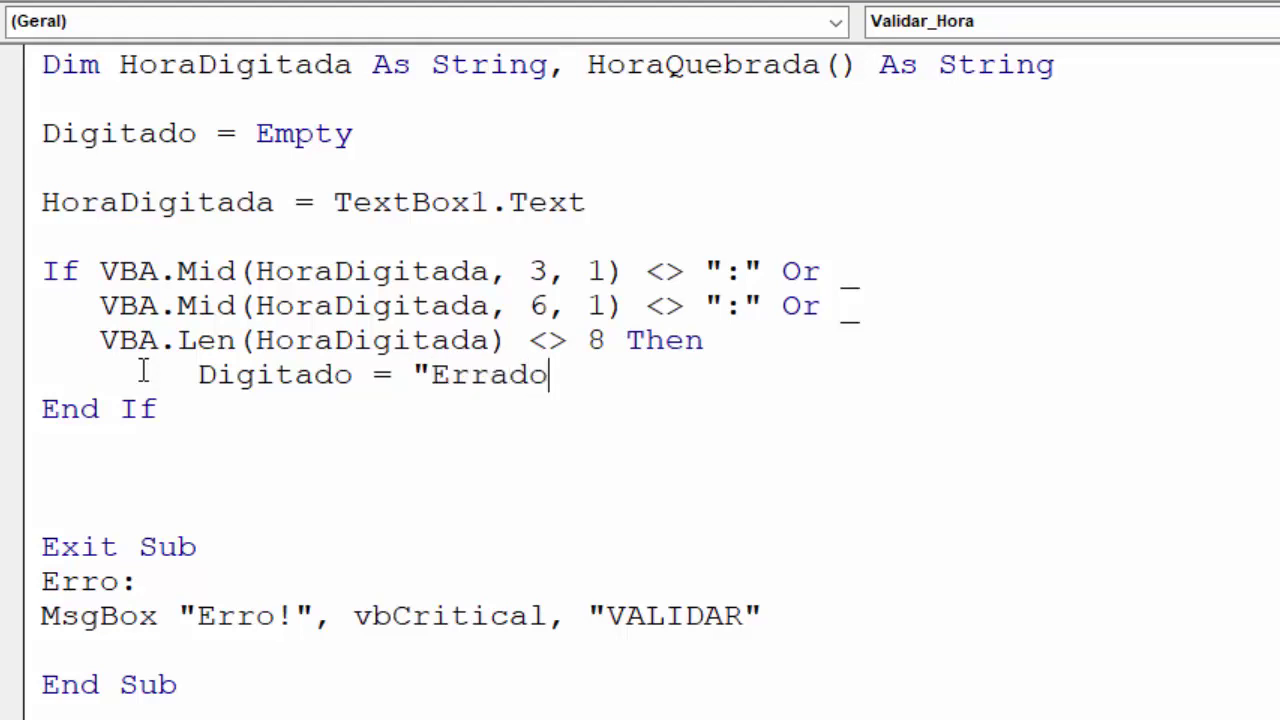
pyautogui.write('"')
pyautogui.press('Return')
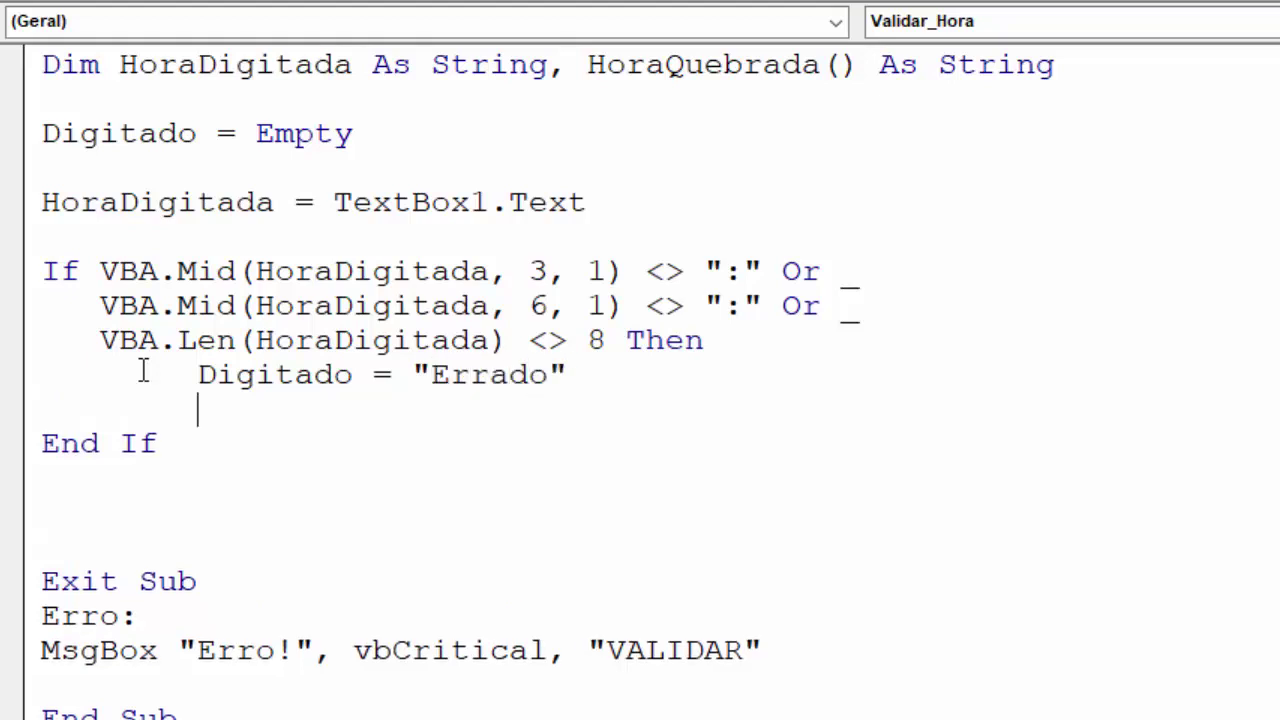
pyautogui.write('ex')
pyautogui.write('it sub')
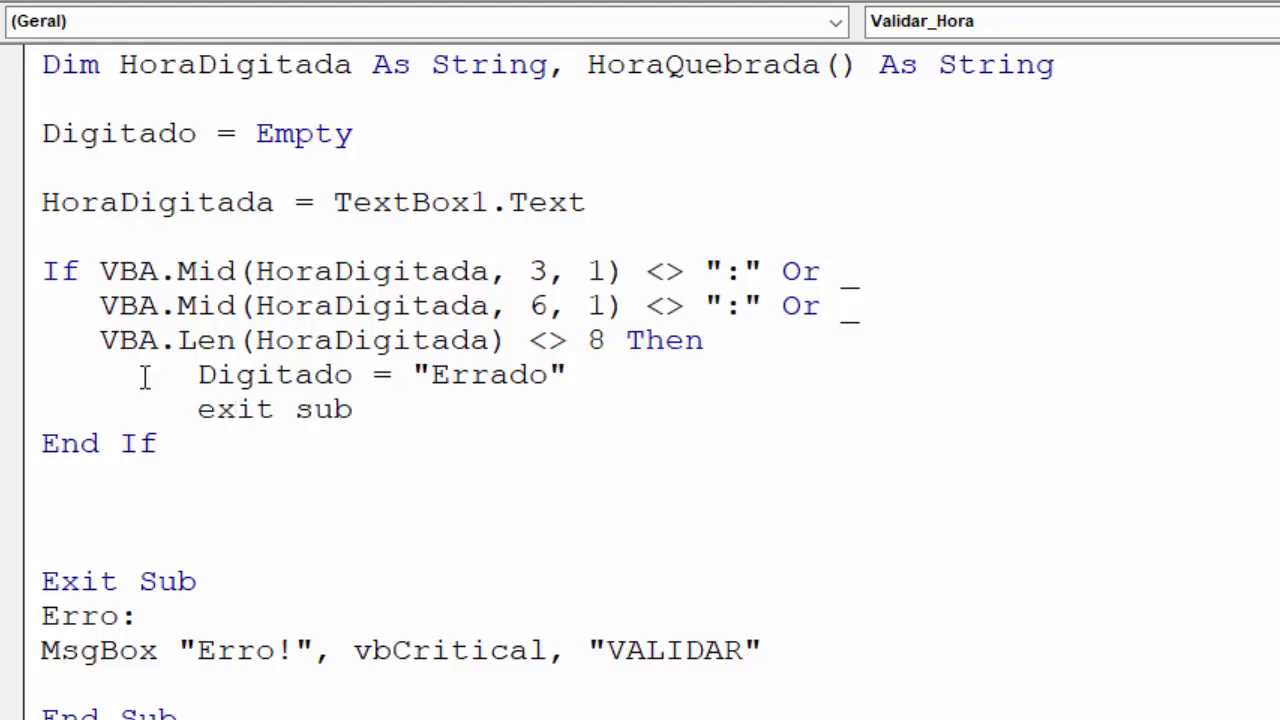
pyautogui.click(250, 470)
# Add Call Validar_Hora inside TextBox1_Exit's If TextBox1.Value <> Empty block
pyautogui.scroll(2, 366, 526)
pyautogui.scroll(2, 362, 525)
pyautogui.scroll(1, 314, 543)
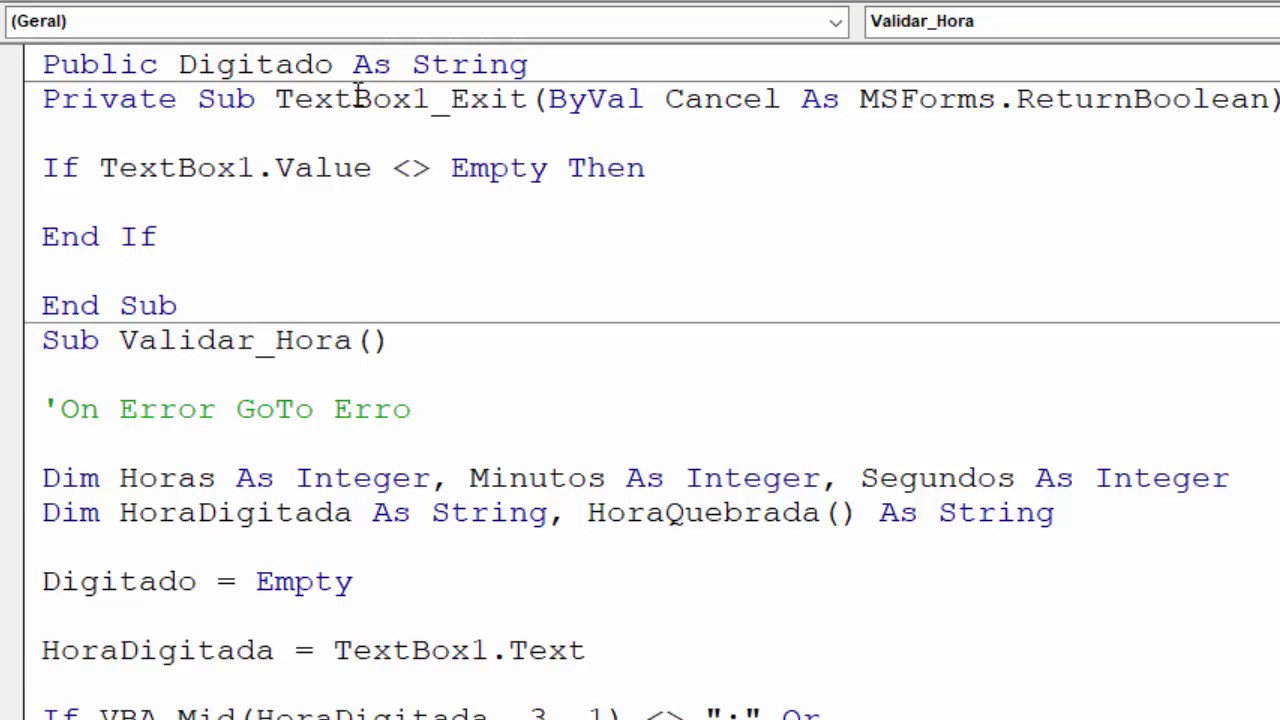
pyautogui.moveTo(108, 170); pyautogui.dragTo(449, 168)
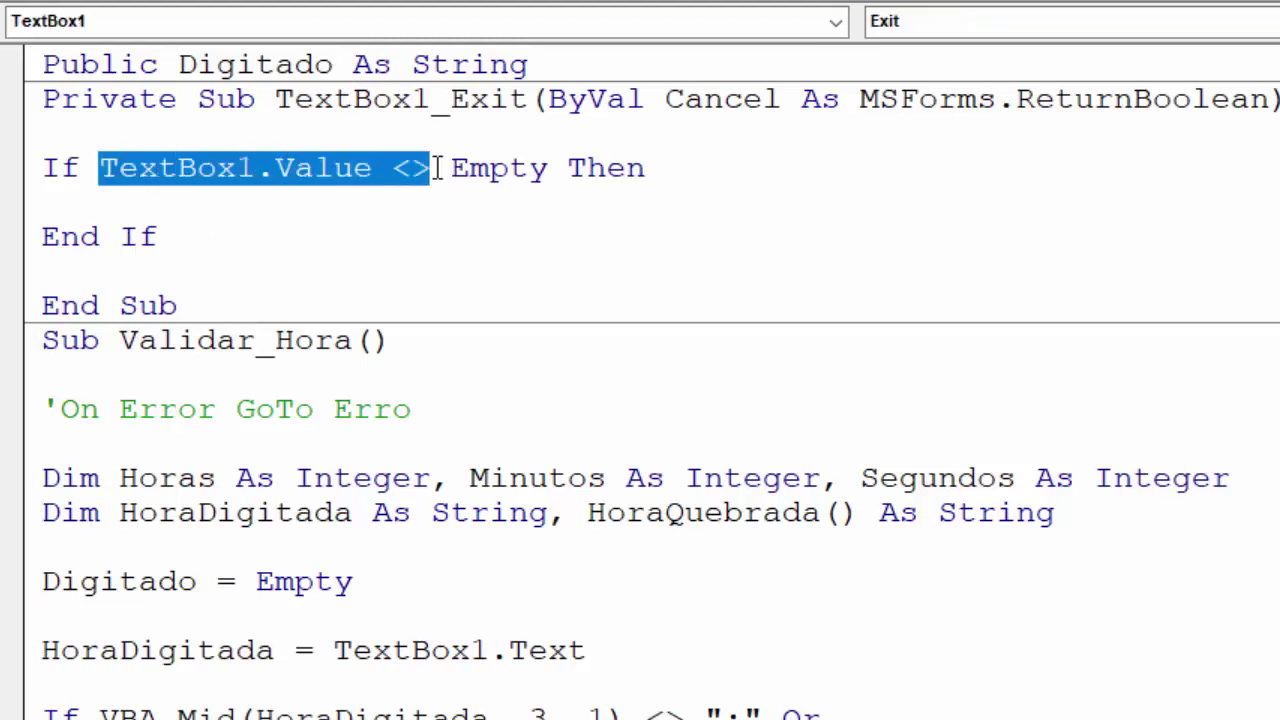
pyautogui.moveTo(552, 168); pyautogui.dragTo(449, 168)
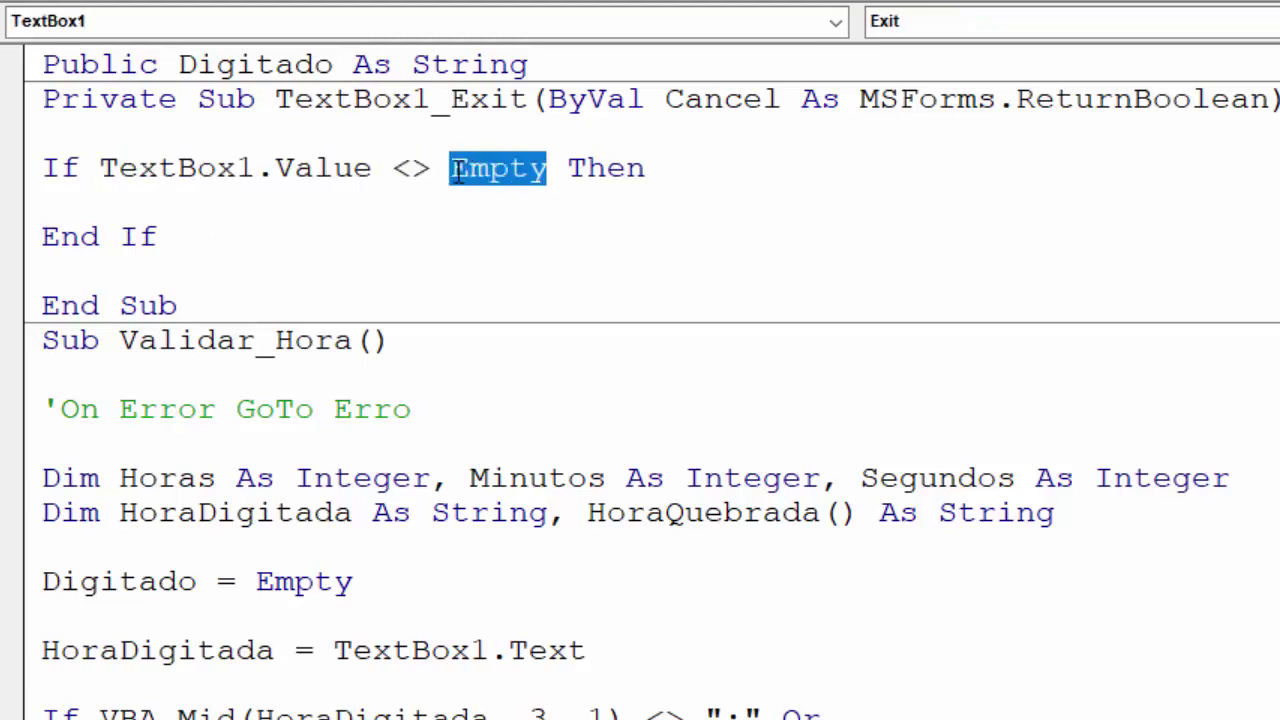
pyautogui.click(461, 240)
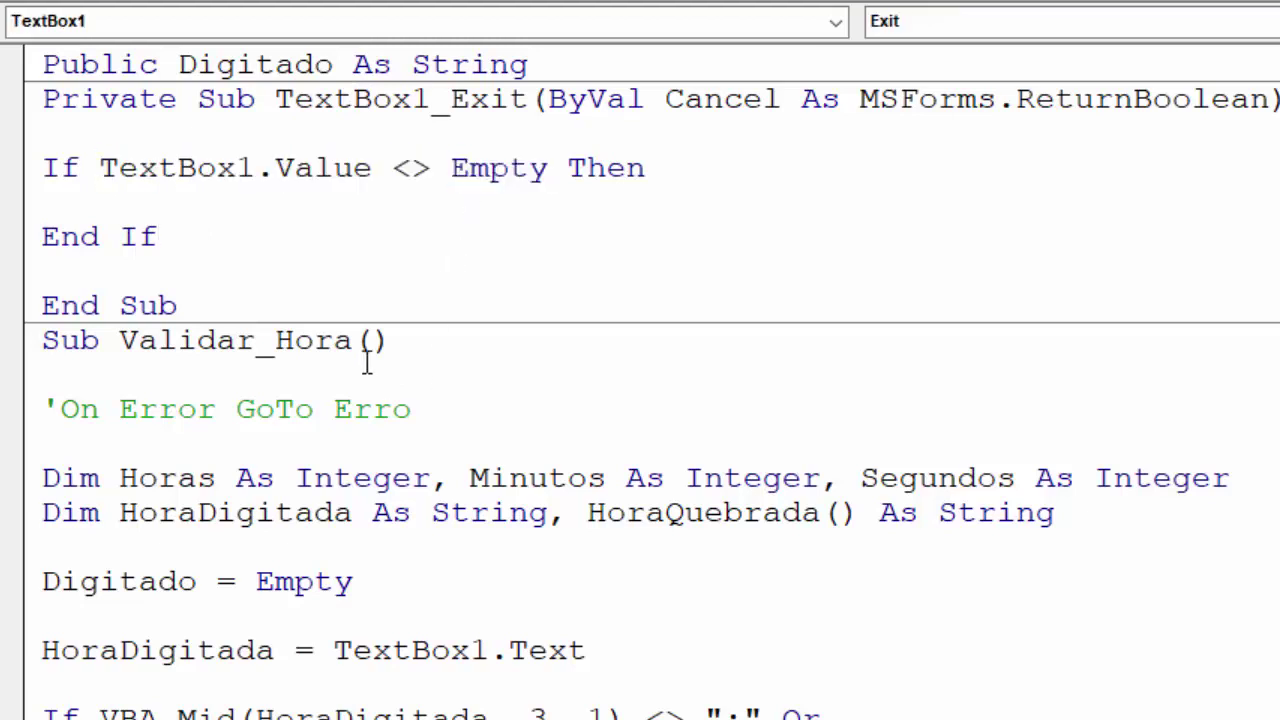
pyautogui.moveTo(352, 340); pyautogui.dragTo(120, 342)
pyautogui.hotkey('ctrl', 'c')
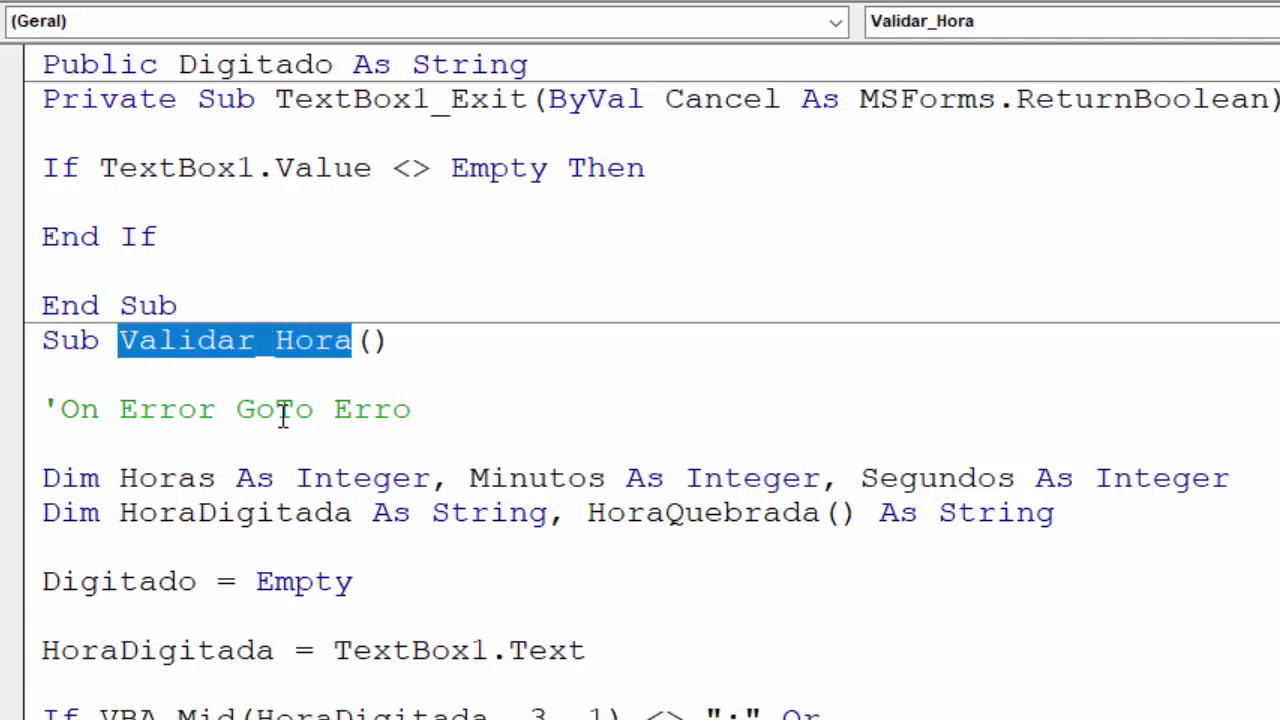
pyautogui.click(145, 205)
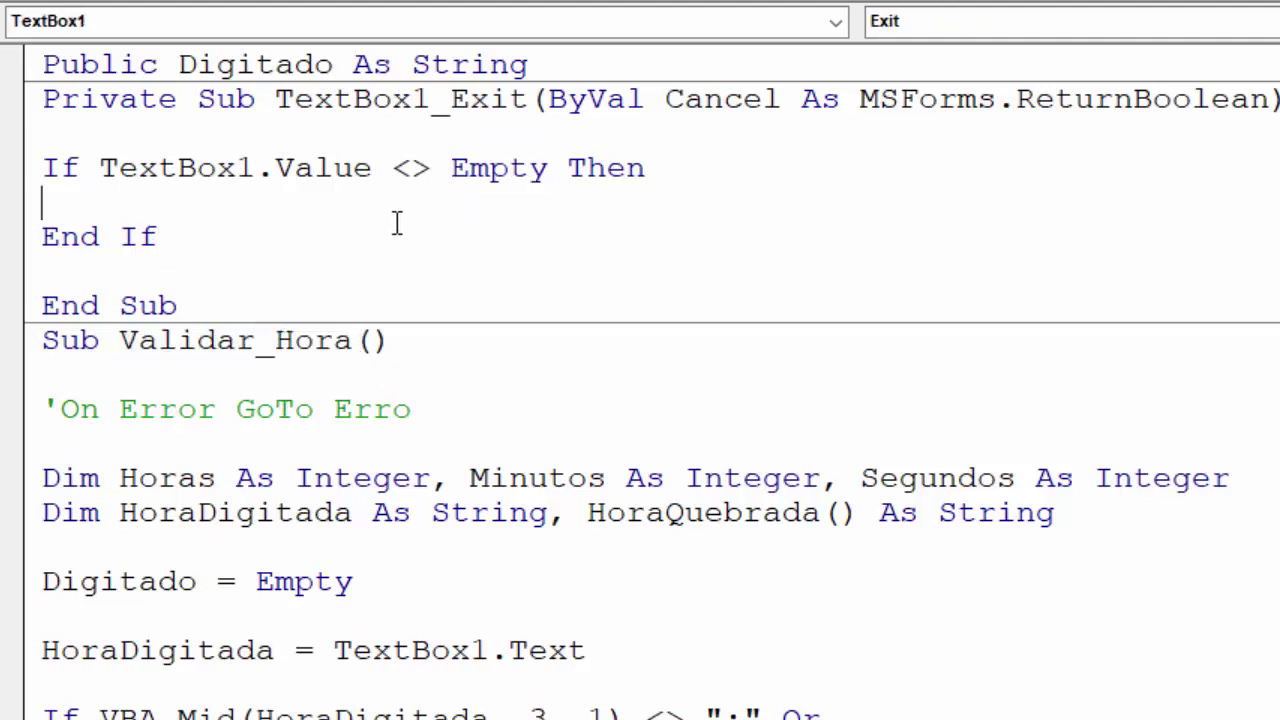
pyautogui.press('Tab')
pyautogui.write('call')
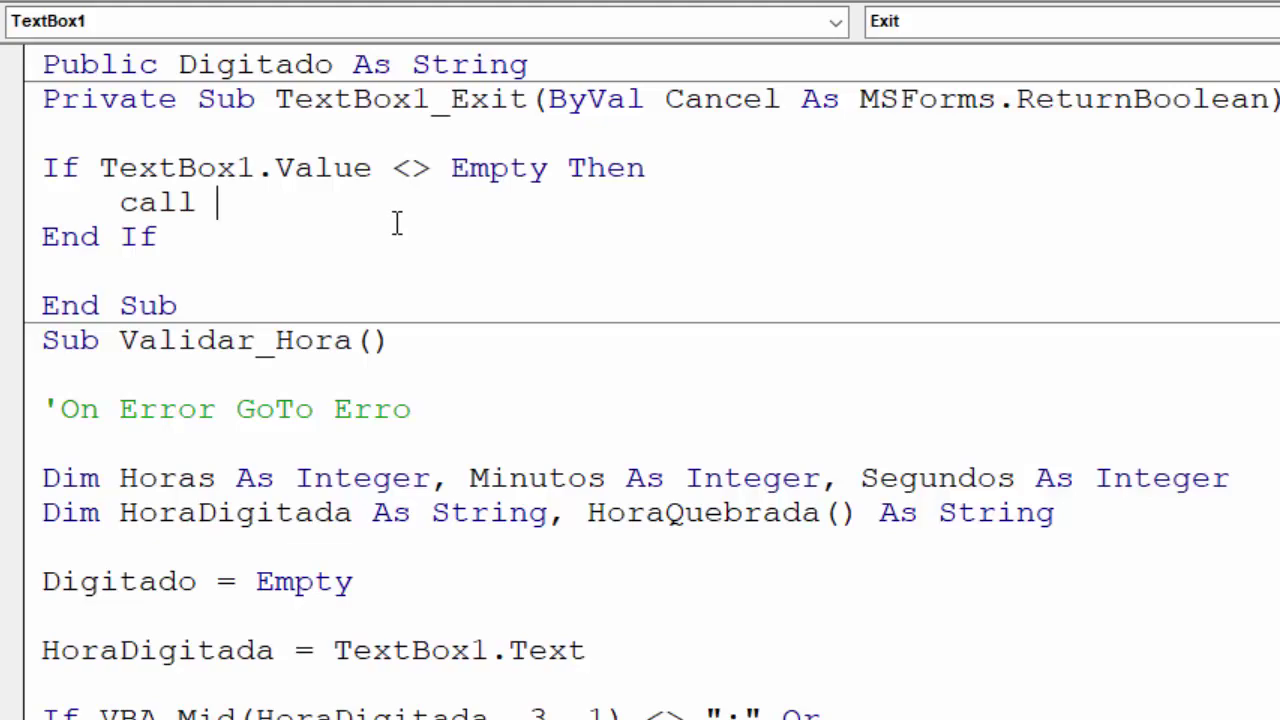
pyautogui.hotkey('ctrl', 'v')
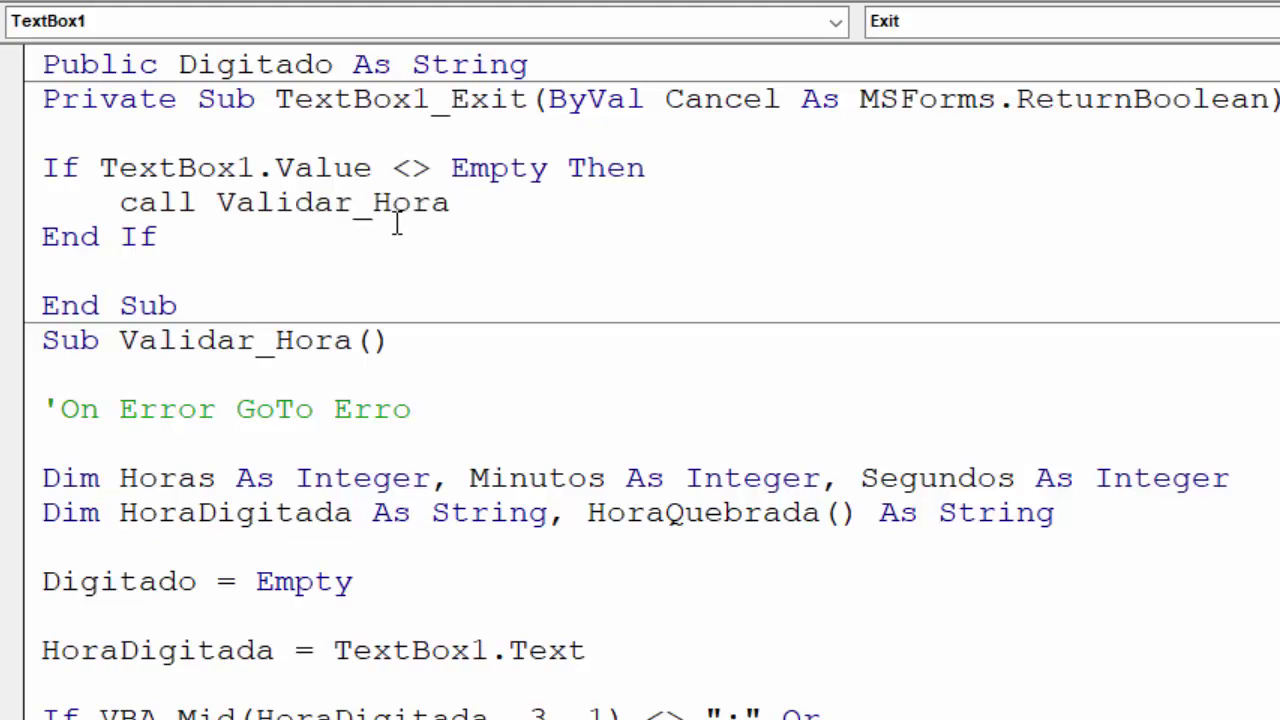
pyautogui.press('Return')
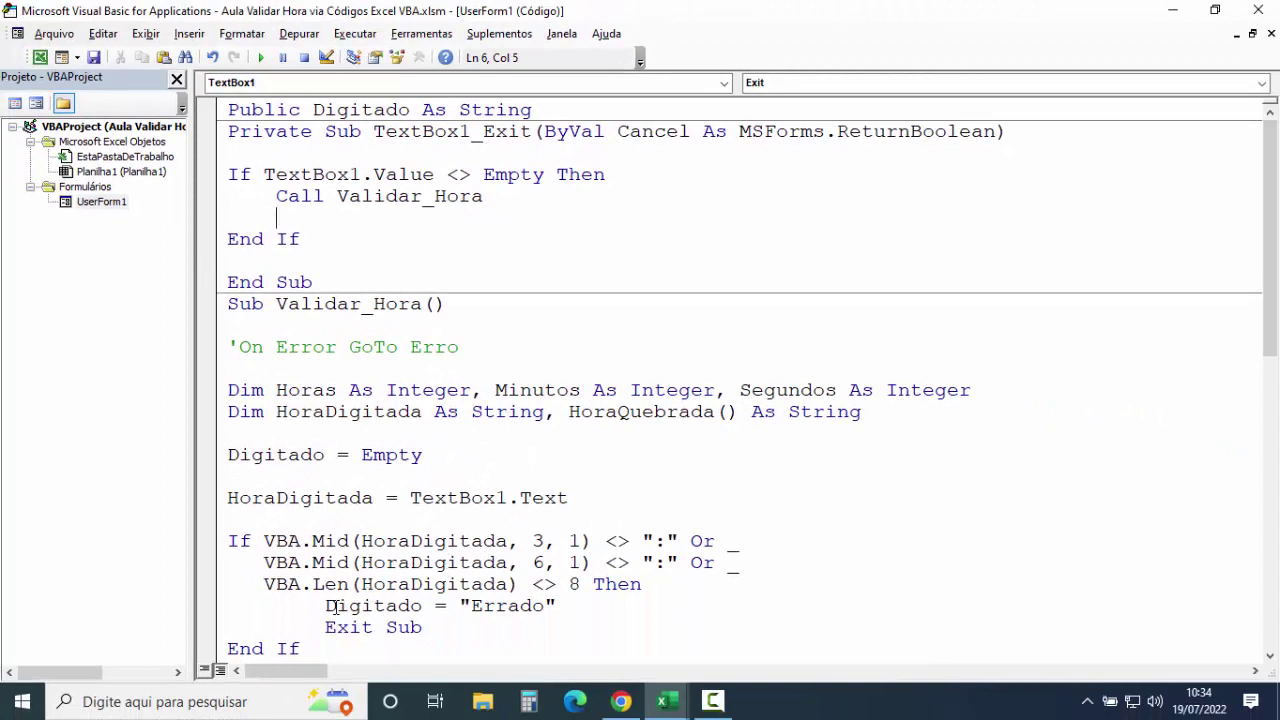
# Copy the Digitado = "Errado" line from Validar_Hora for reuse below the Call
pyautogui.moveTo(325, 607); pyautogui.dragTo(422, 607)
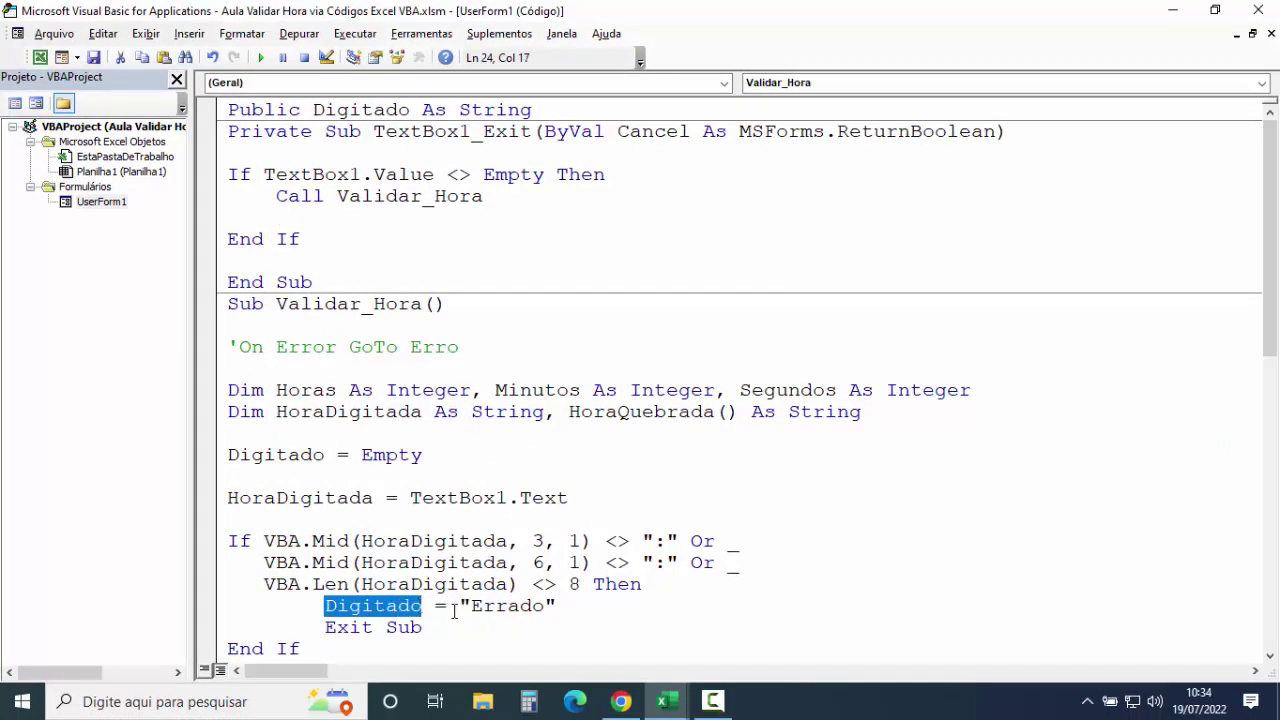
pyautogui.moveTo(448, 605); pyautogui.dragTo(555, 605)
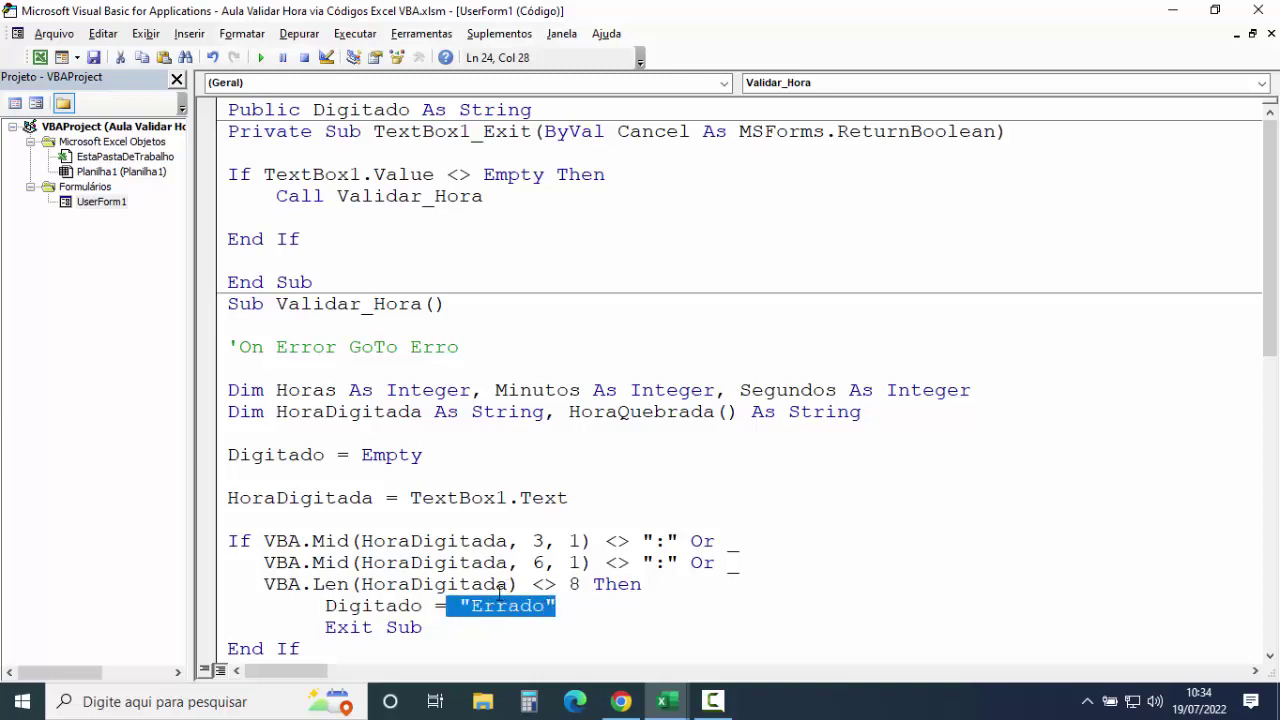
pyautogui.click(527, 622)
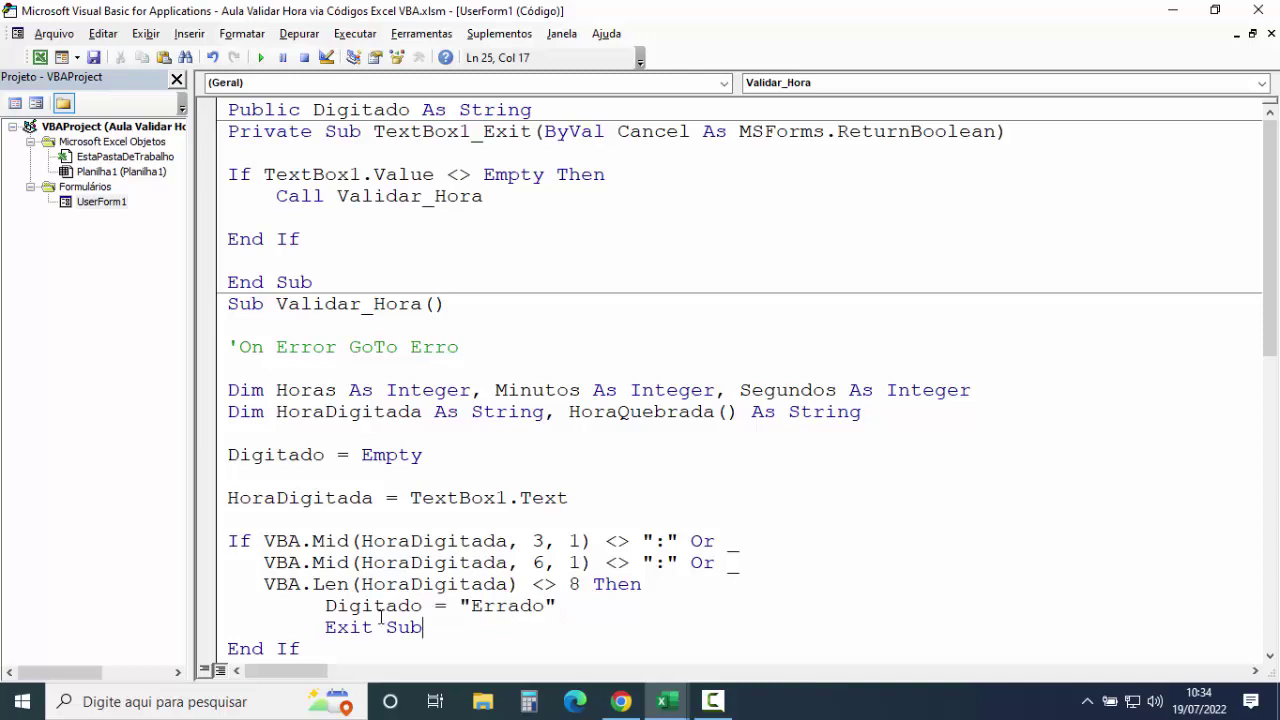
pyautogui.click(326, 606)
pyautogui.moveTo(331, 605); pyautogui.dragTo(567, 602)
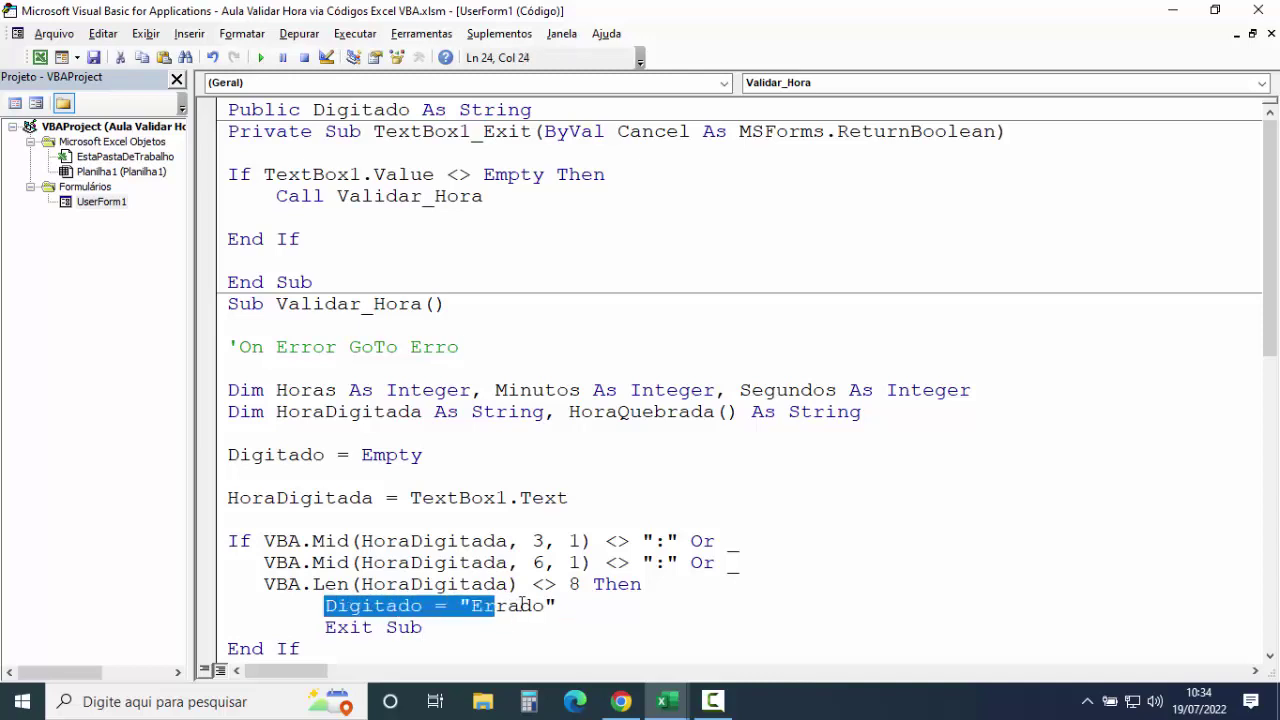
pyautogui.scroll(-1, 582, 494)
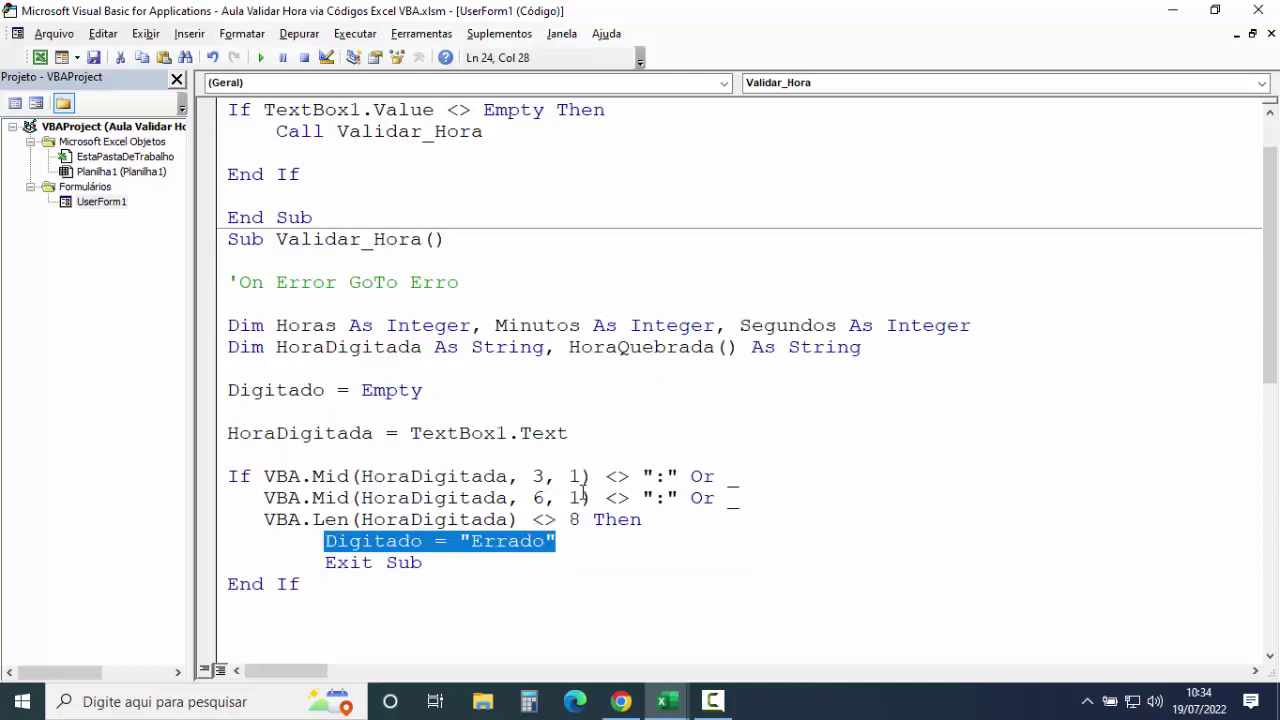
pyautogui.scroll(1, 590, 491)
pyautogui.click(320, 224)
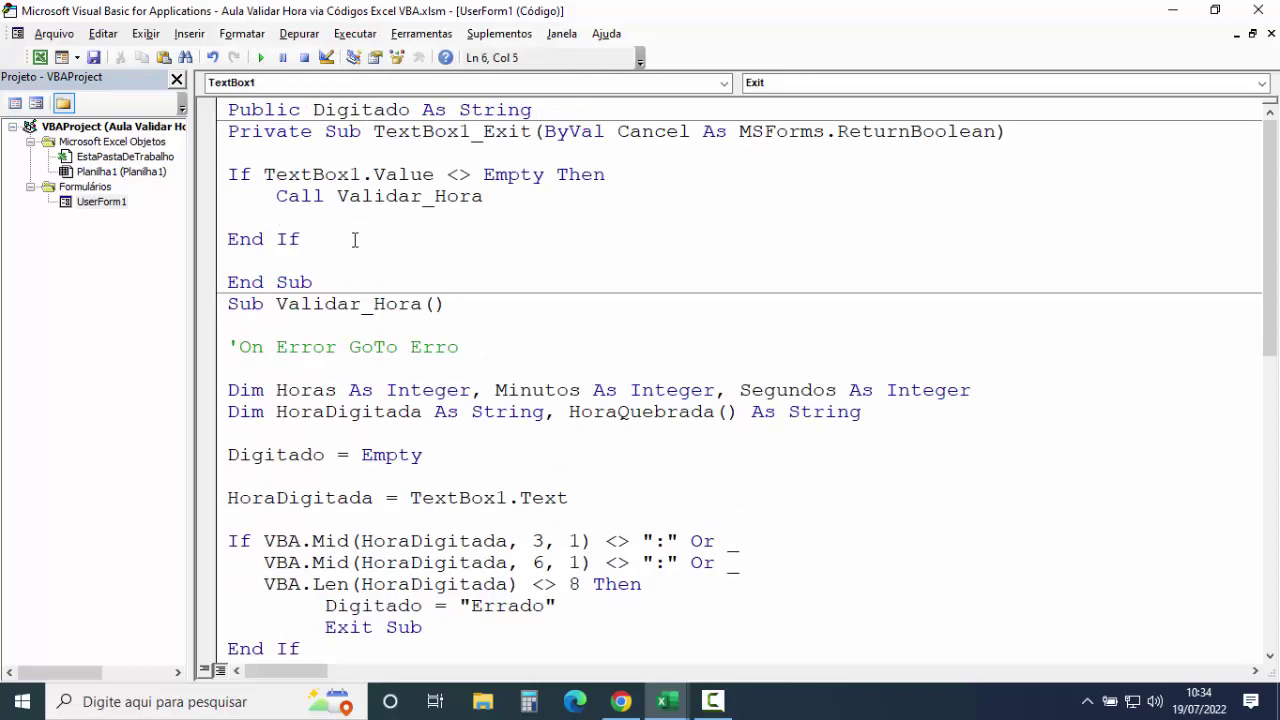
# Add If Digitado = "Errado" Then with MsgBox "Hora inválida!", vbCritical, "HORA"
pyautogui.write('if')
pyautogui.write('Digitado = "Errado"')
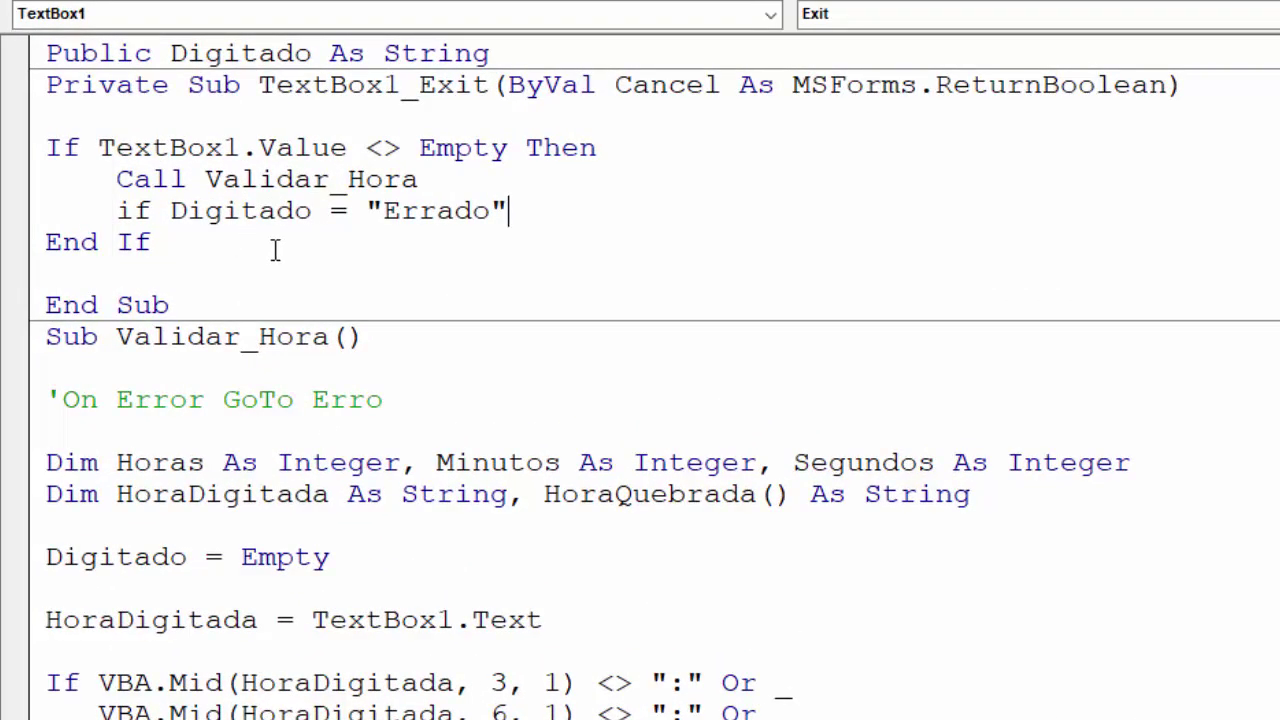
pyautogui.write('then')
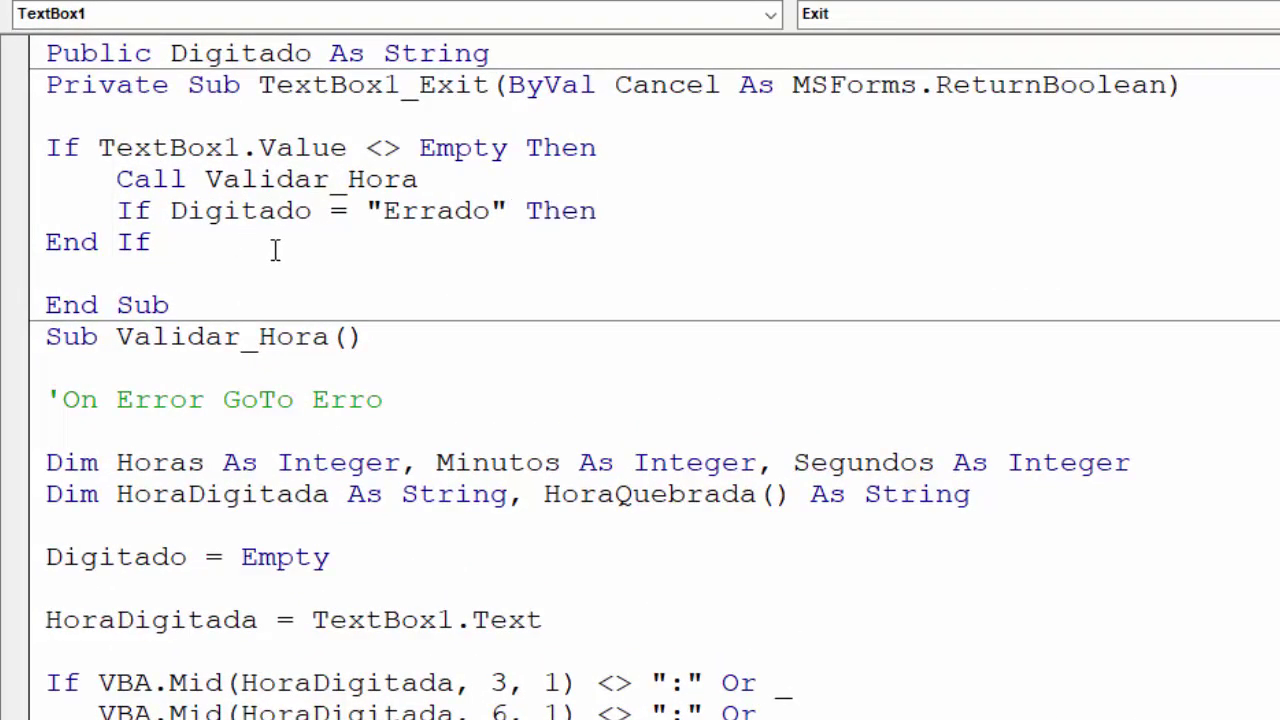
pyautogui.press('Return')
pyautogui.press('Tab')
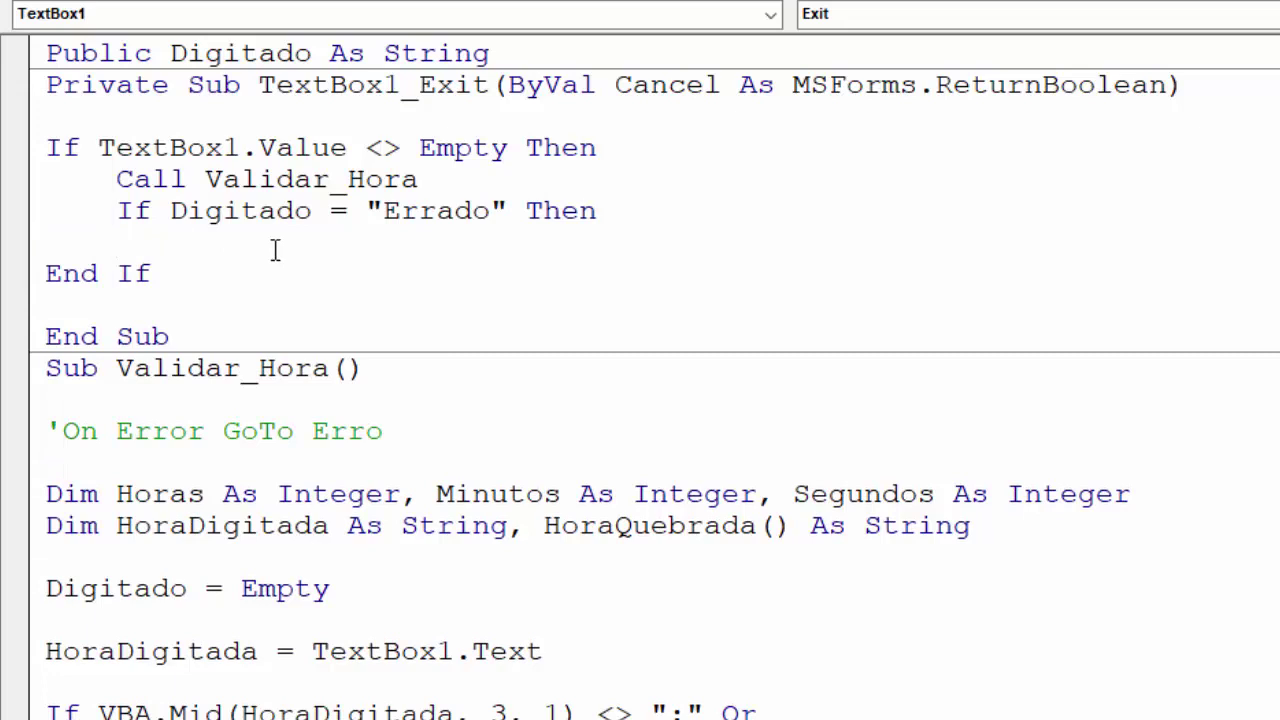
pyautogui.write('Msgbox')
pyautogui.write(' "')
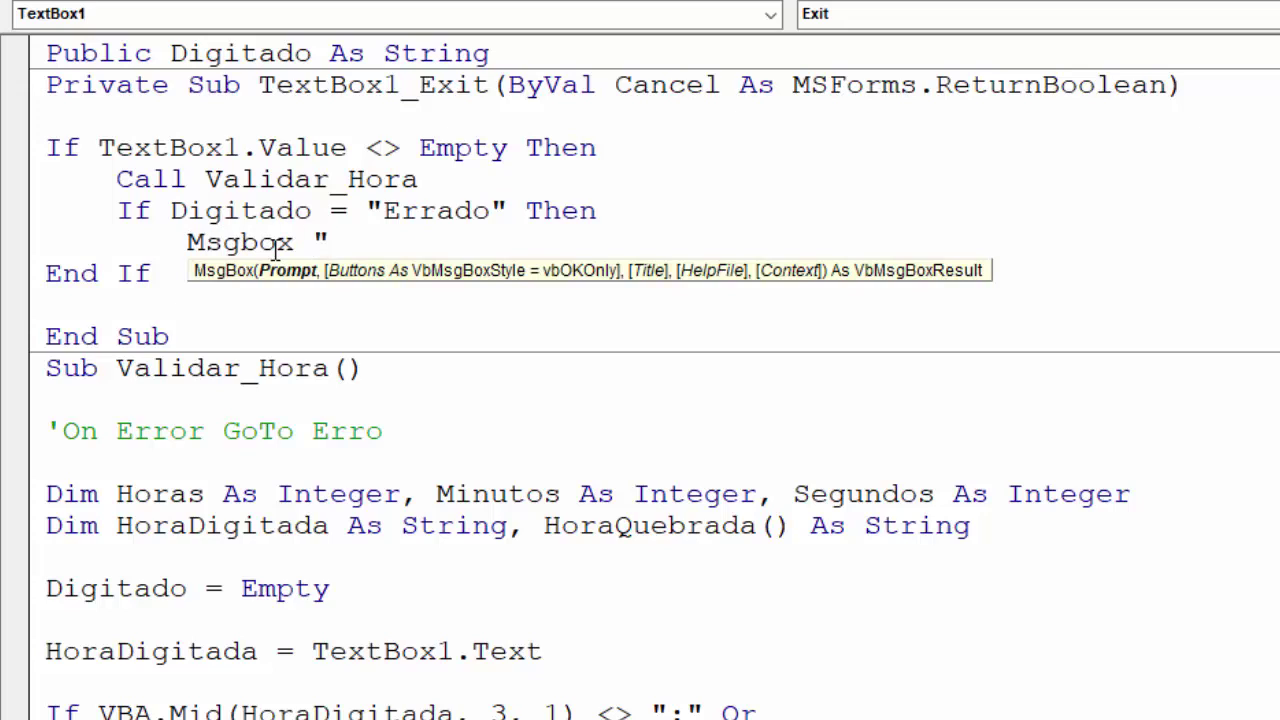
pyautogui.write('Hora ')
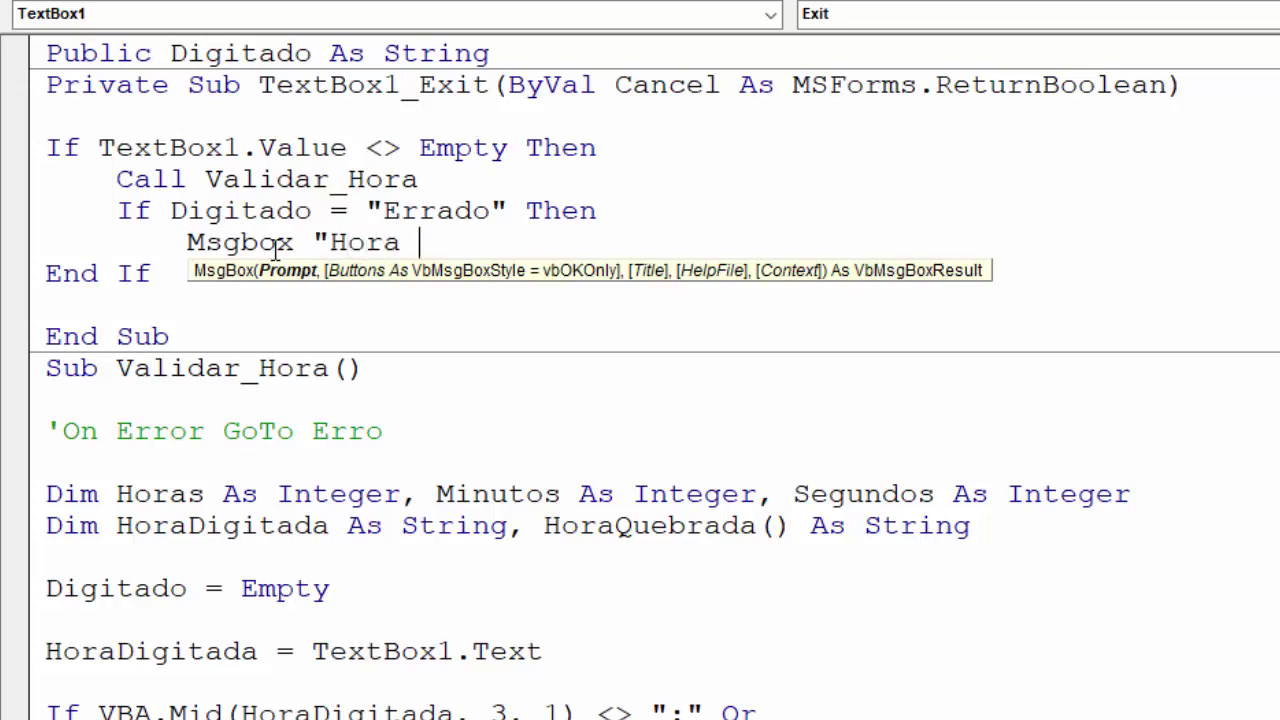
pyautogui.write('inválida')
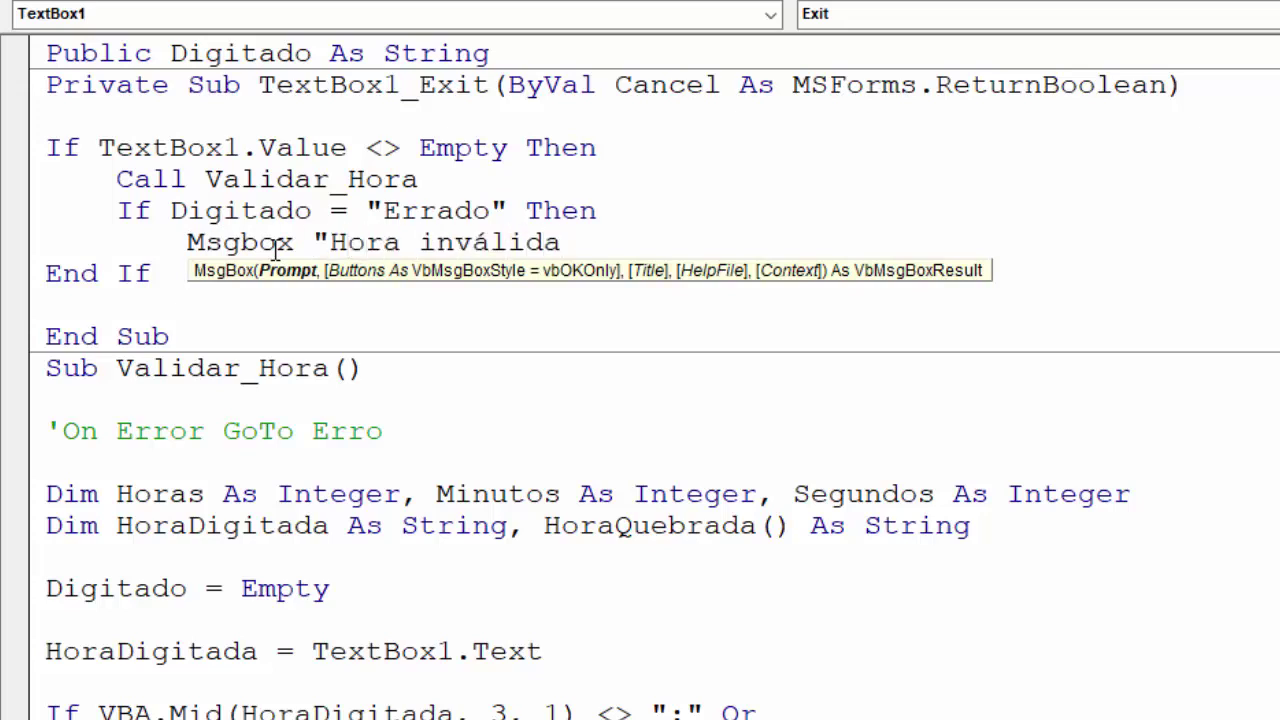
pyautogui.write('!"')
pyautogui.write(',vbCritic')
pyautogui.press('Tab')
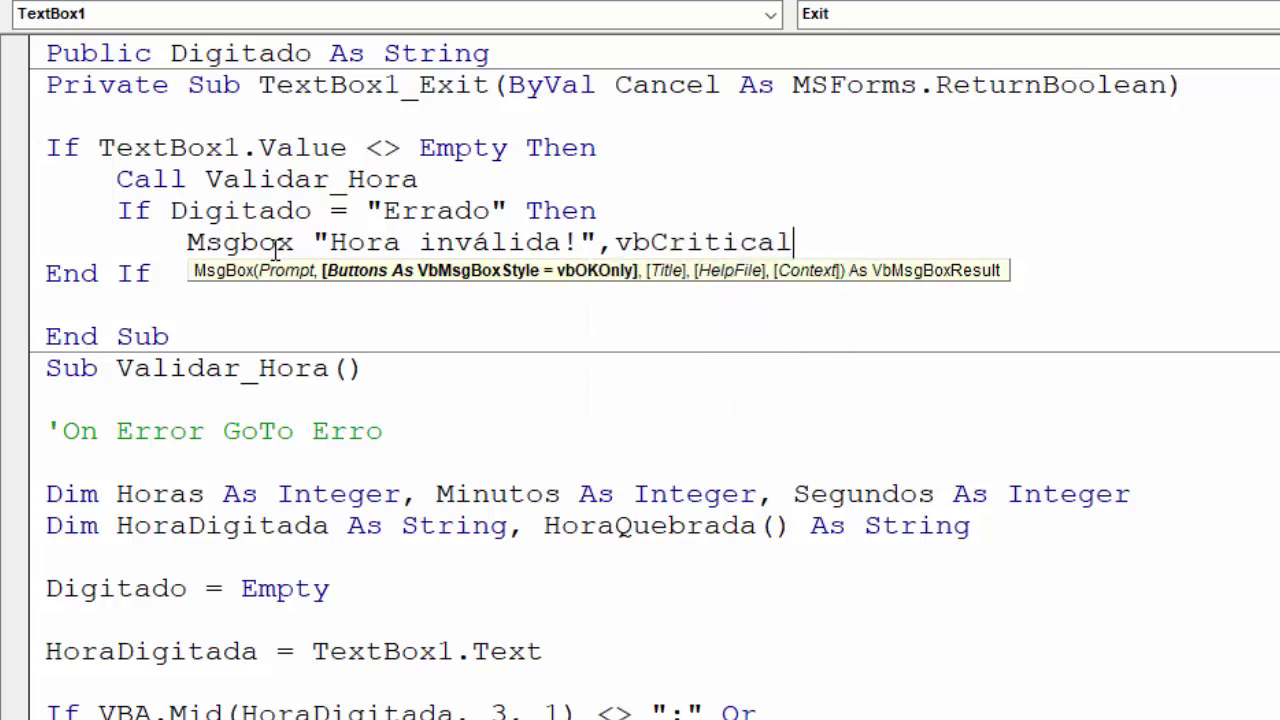
pyautogui.write(', ')
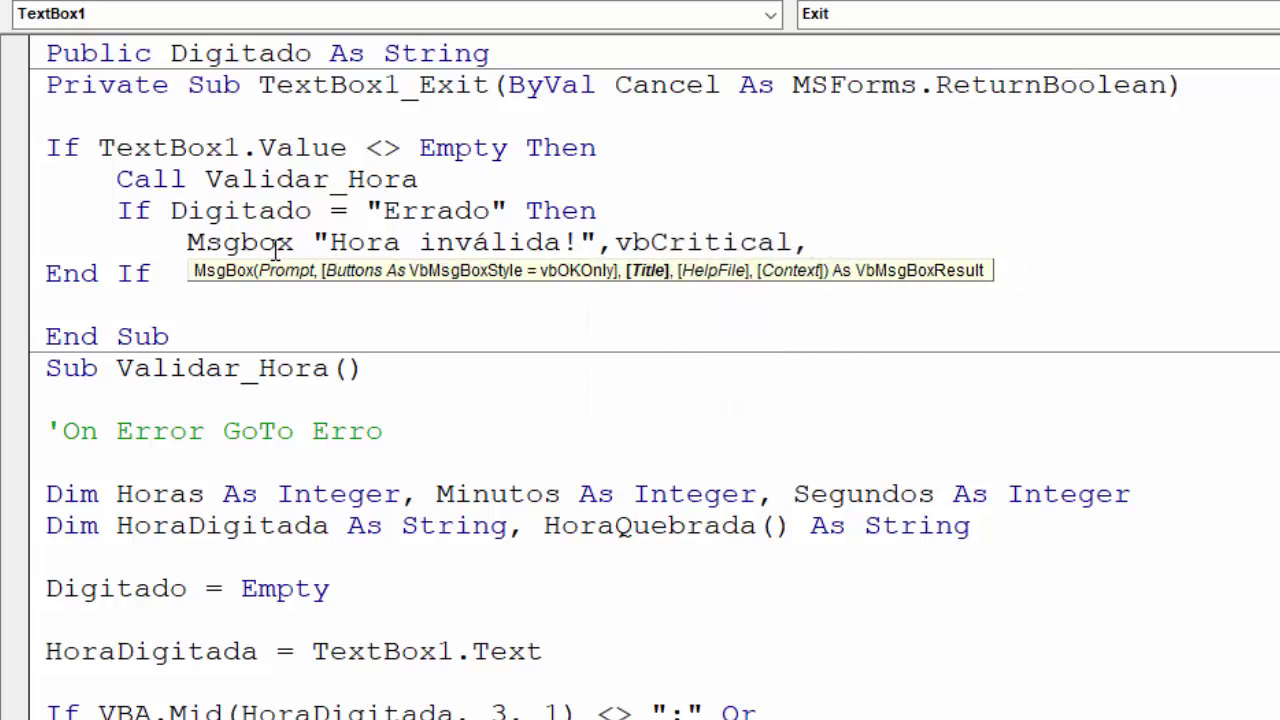
pyautogui.write('"')
pyautogui.write('HORA')
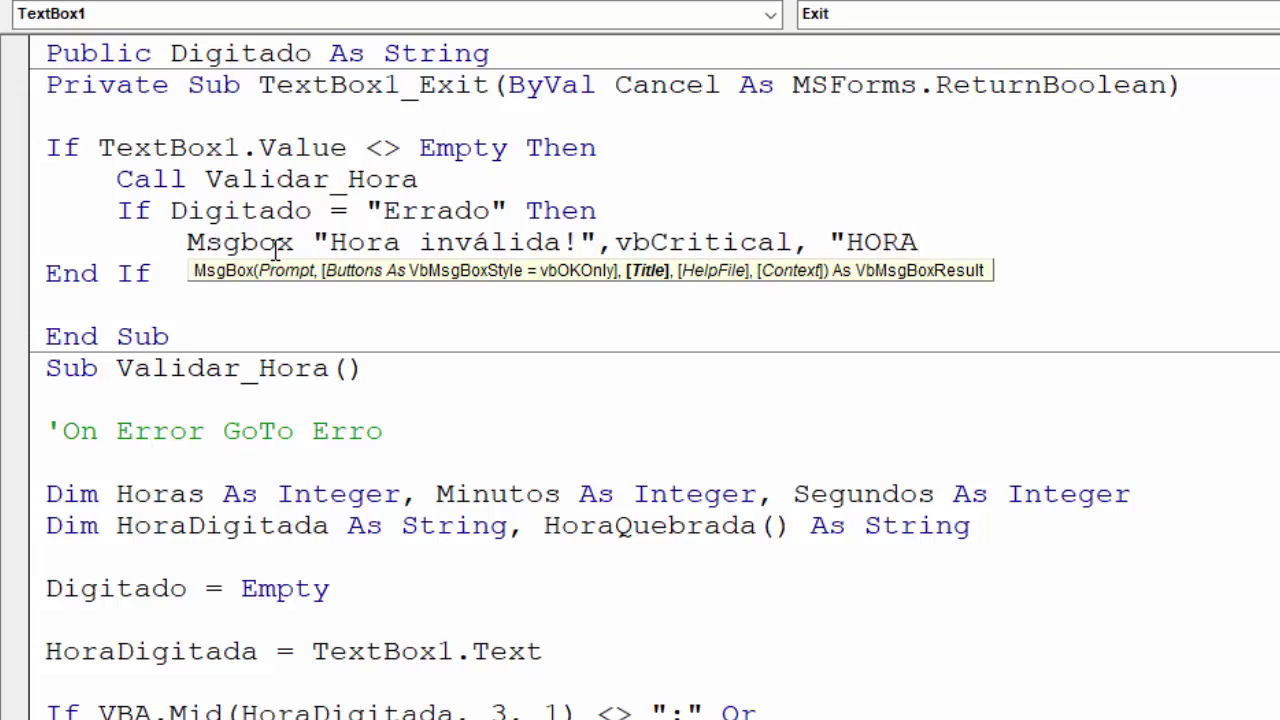
pyautogui.write('"')
pyautogui.press('Return')
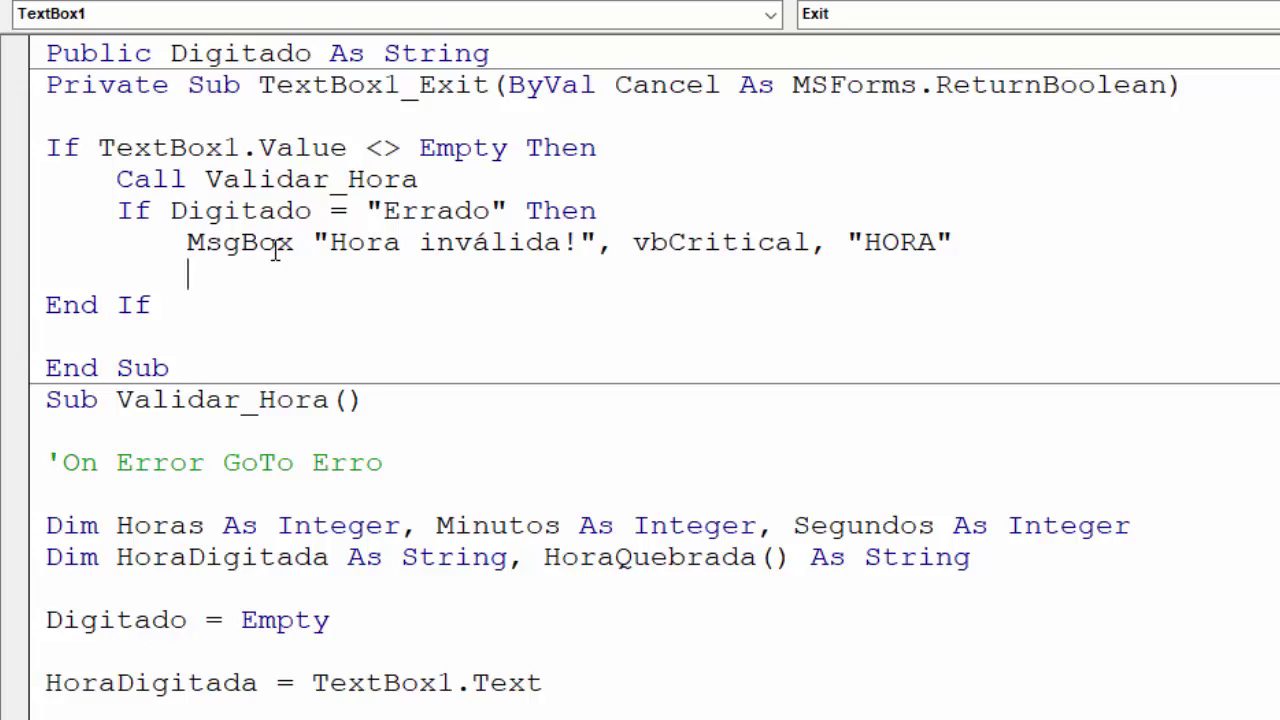
# Set Cancel = True in the error branch and close it with End If
pyautogui.write('CANCE')
pyautogui.write('L =')
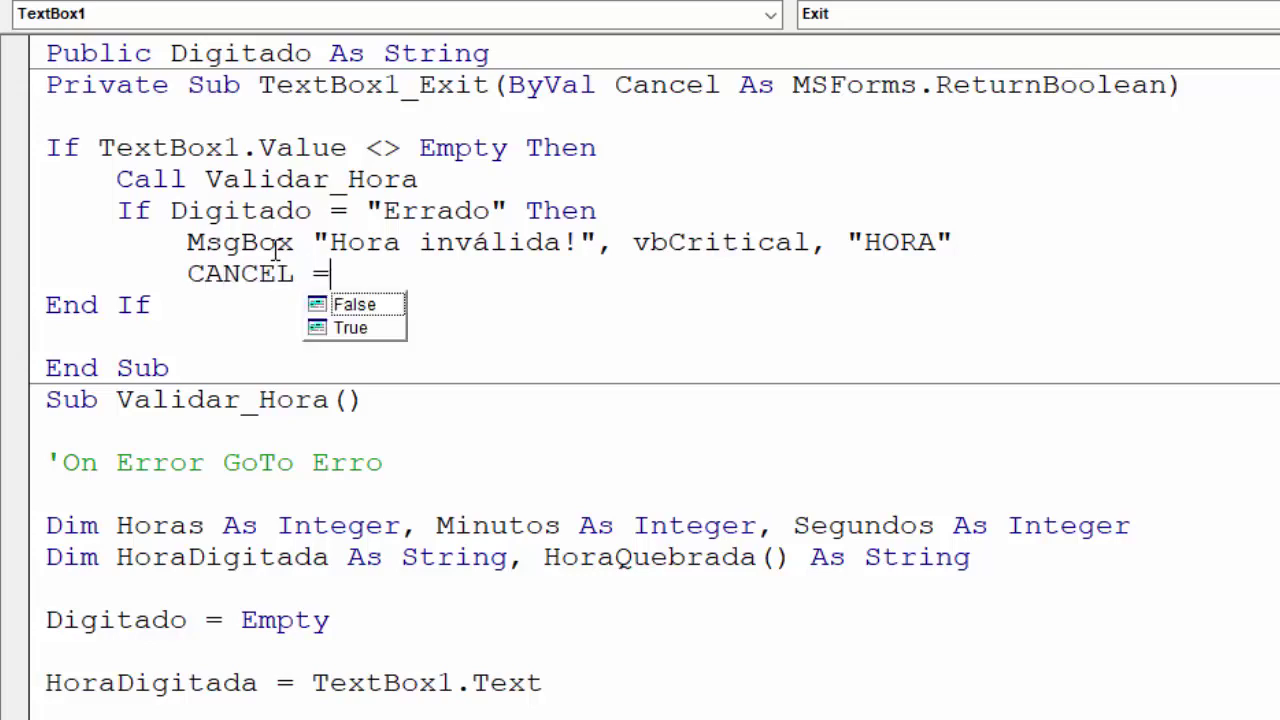
pyautogui.write(' TRUE')
pyautogui.press('Return')
pyautogui.press('BackSpace')
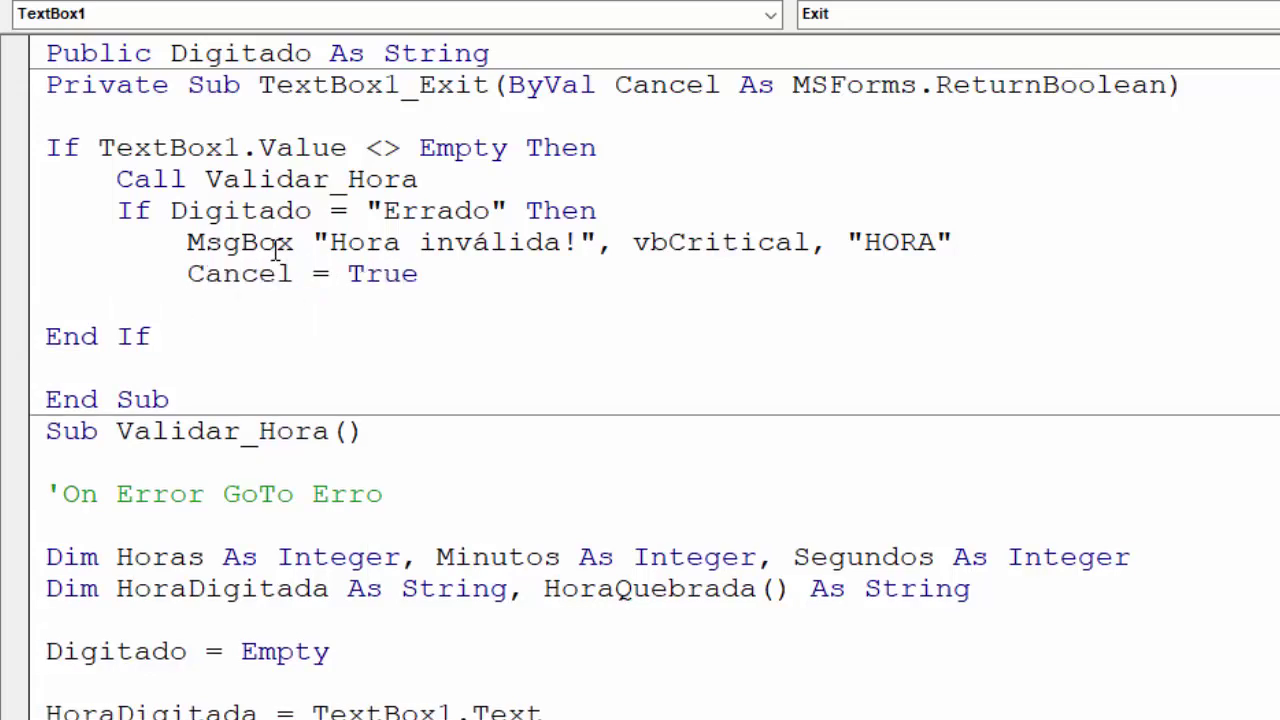
pyautogui.write('END IF')
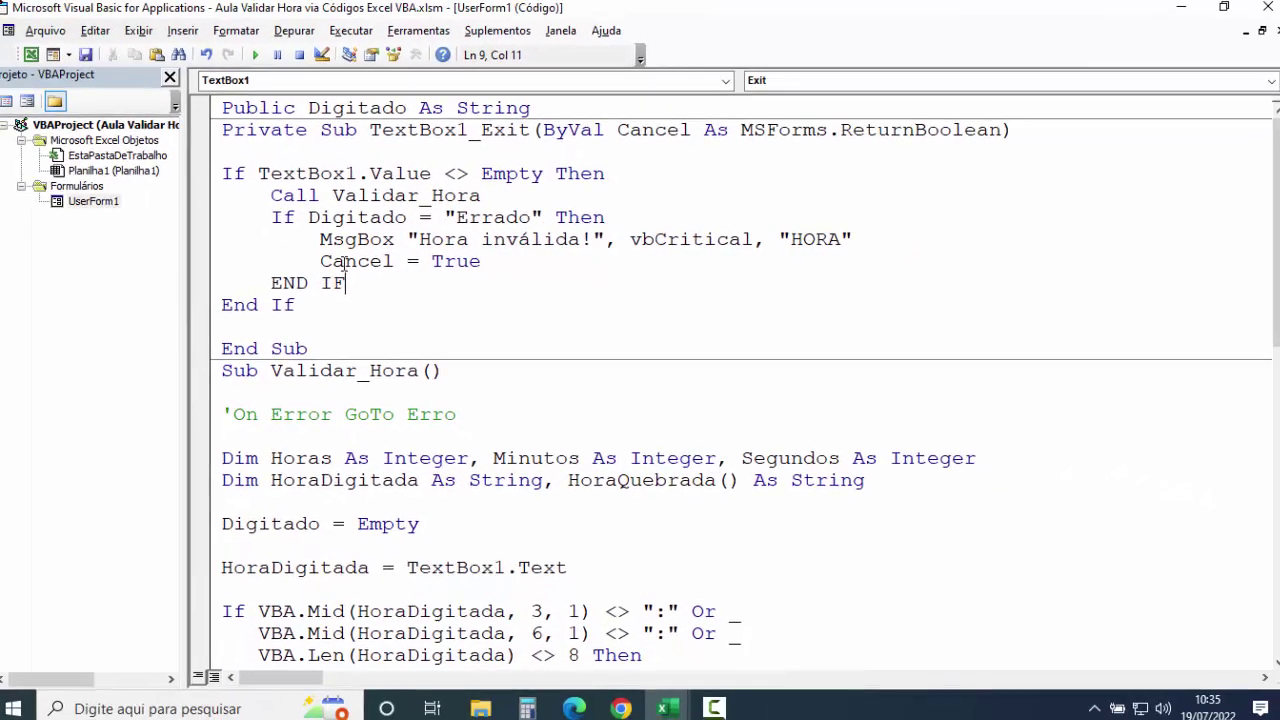
pyautogui.click(319, 261)
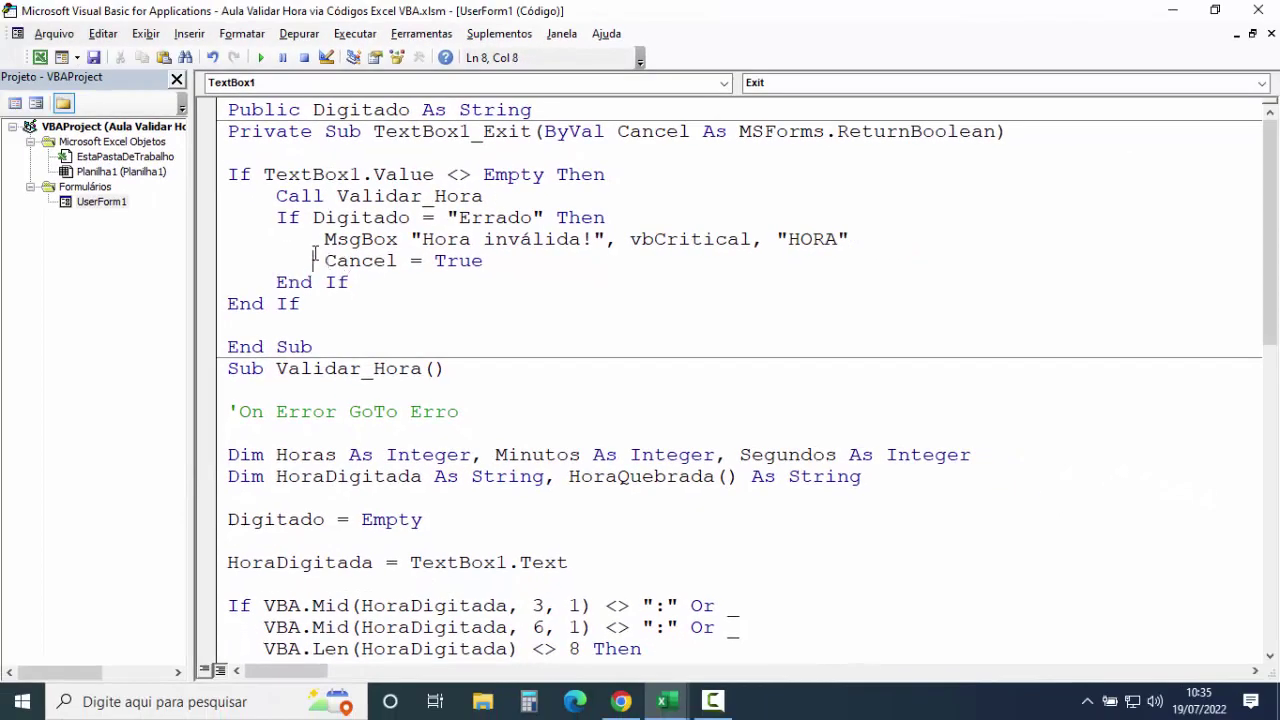
# Save the workbook with the new validation code
pyautogui.click(338, 324)
pyautogui.click(93, 57)
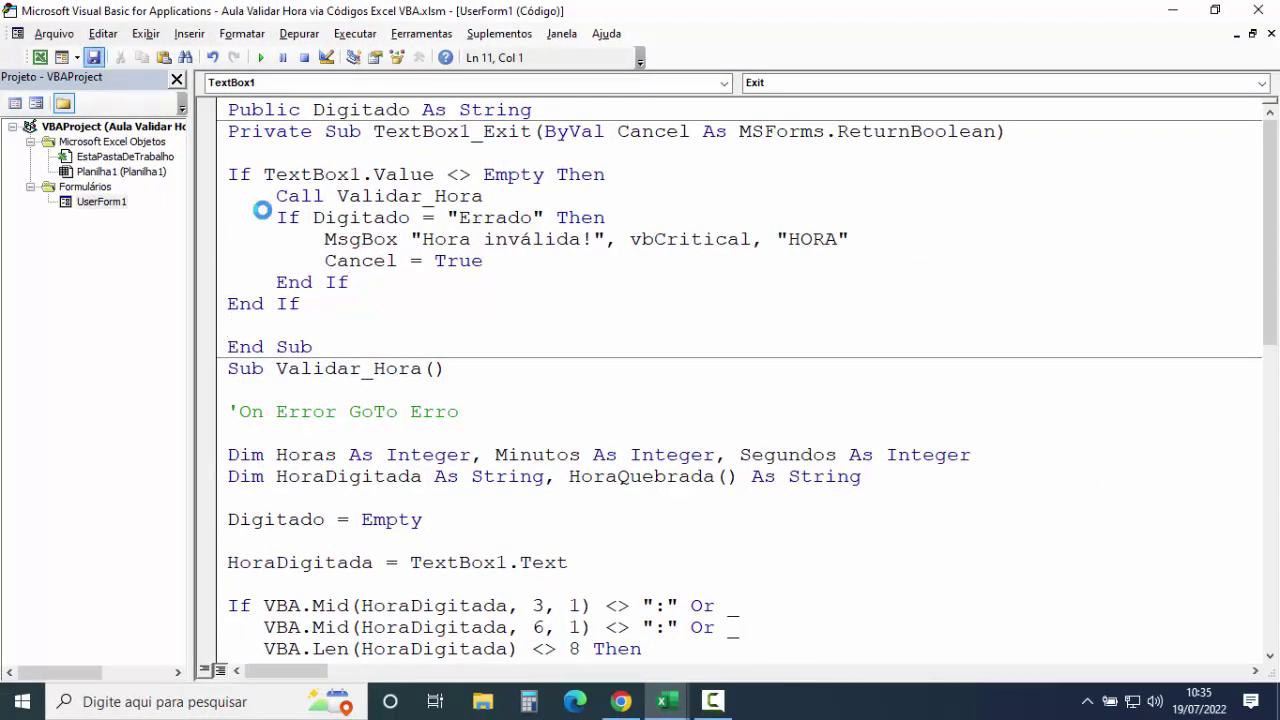
pyautogui.scroll(-2, 409, 304)
pyautogui.scroll(-1, 409, 305)
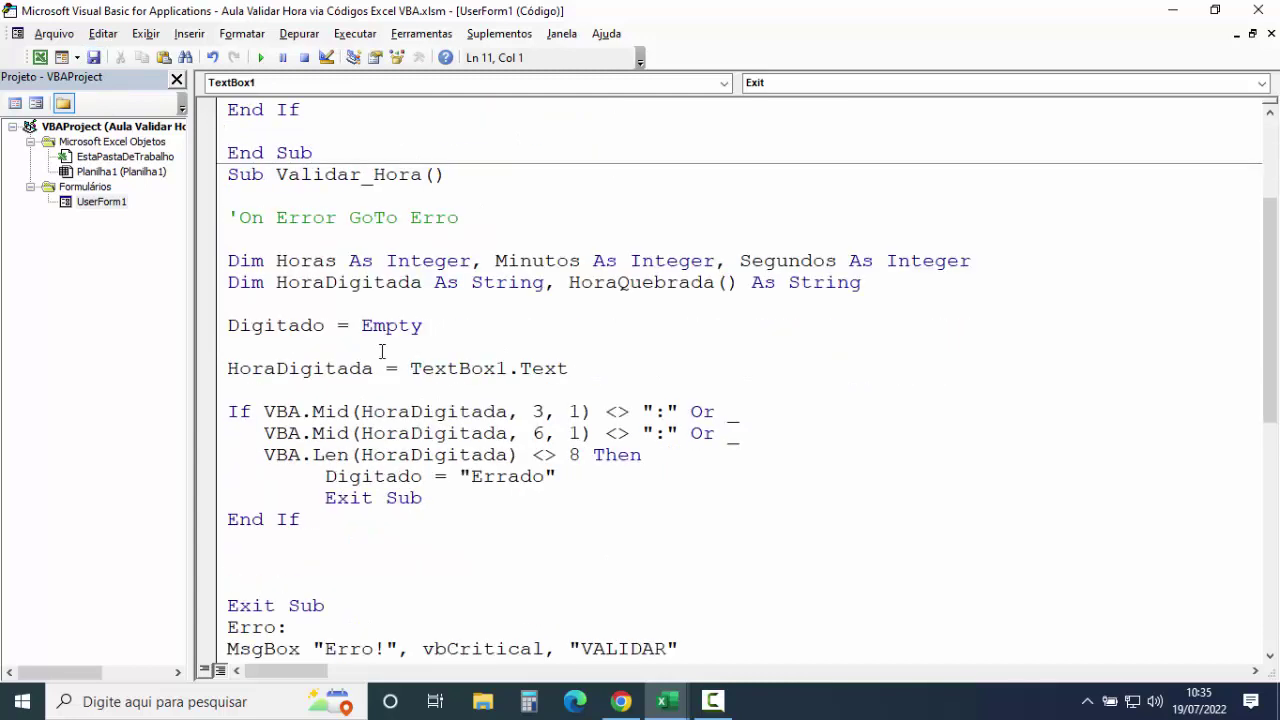
# Run UserForm1 and enter 01;01;00 in Hora, getting the 'Hora inválida!' rejection
pyautogui.doubleClick(101, 201)
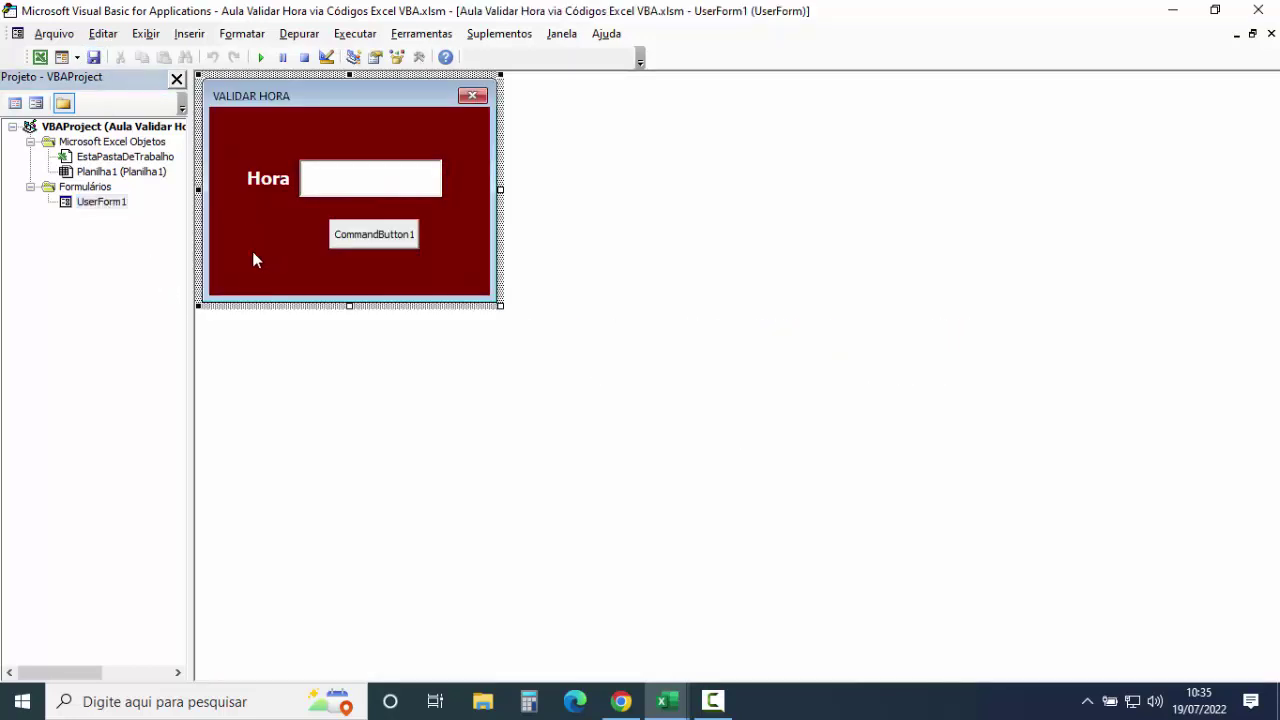
pyautogui.click(263, 58)
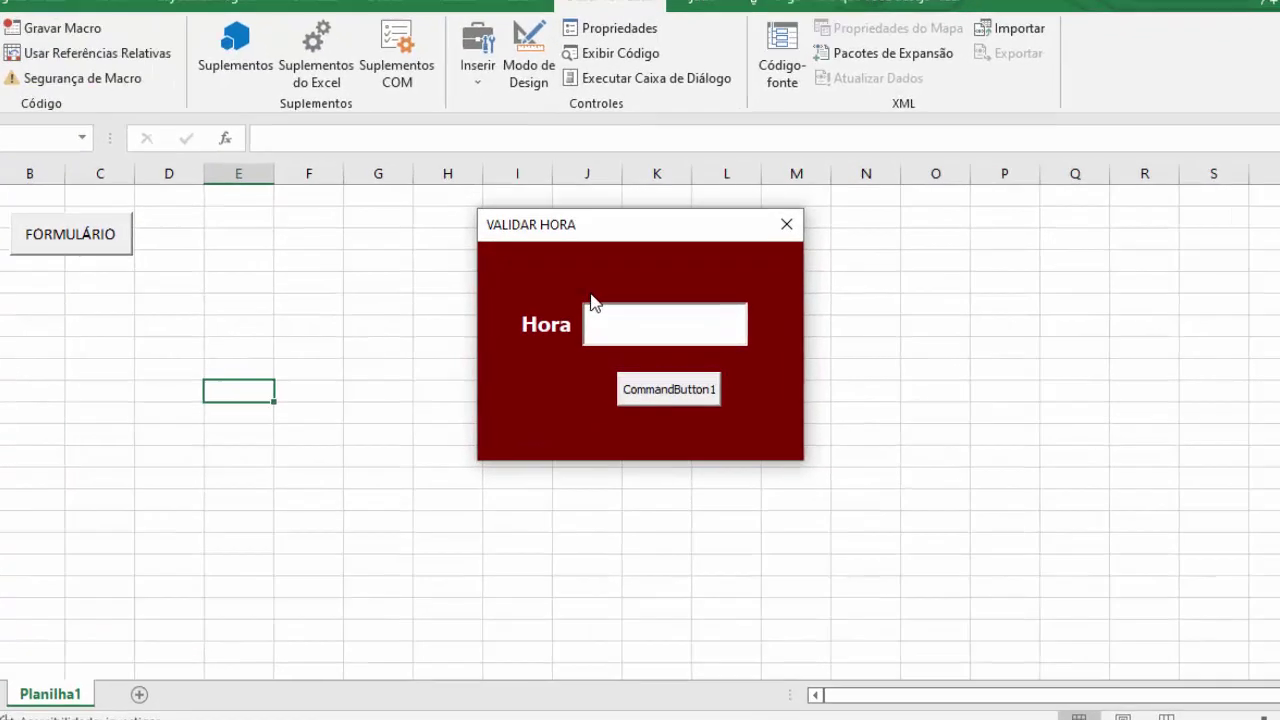
pyautogui.write('01')
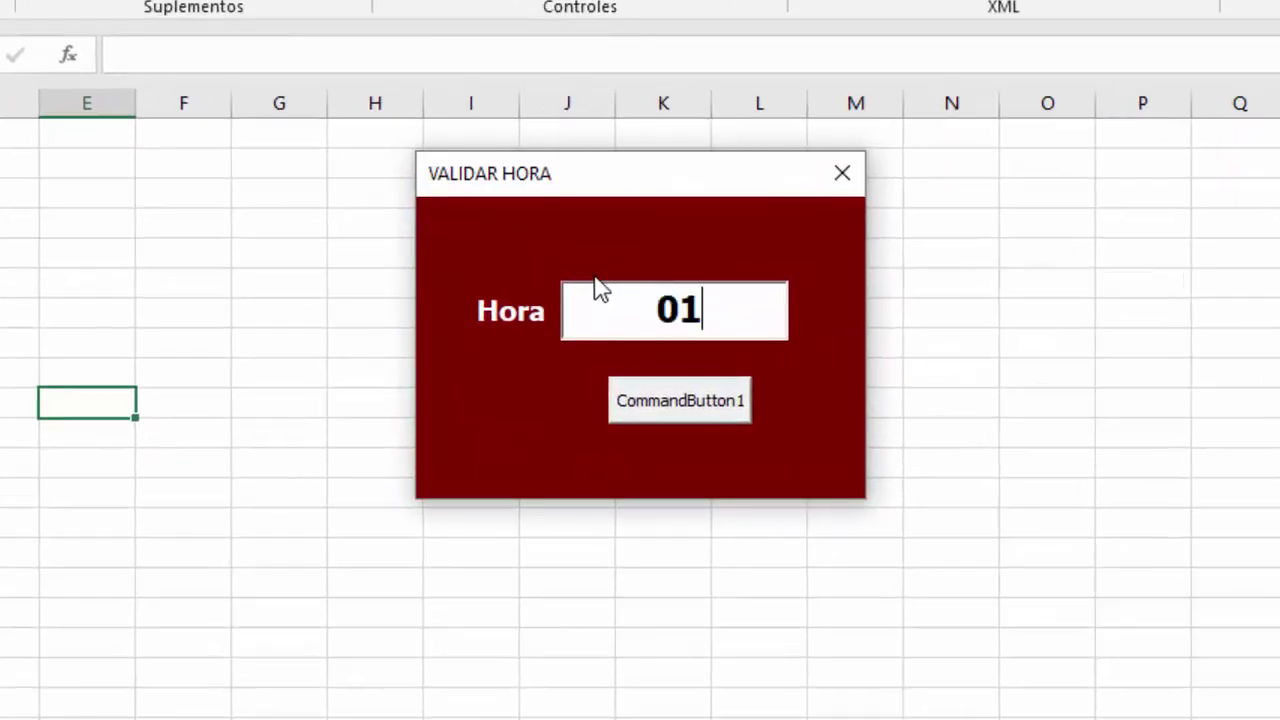
pyautogui.write(';')
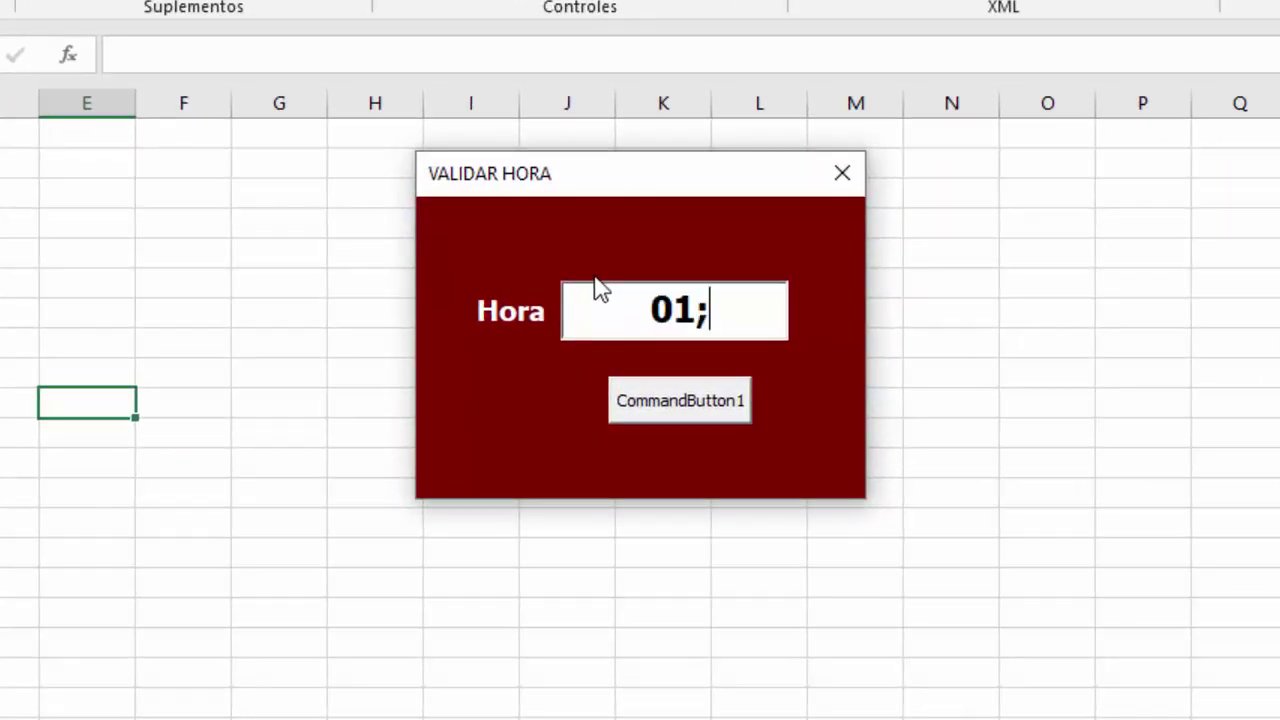
pyautogui.write('01')
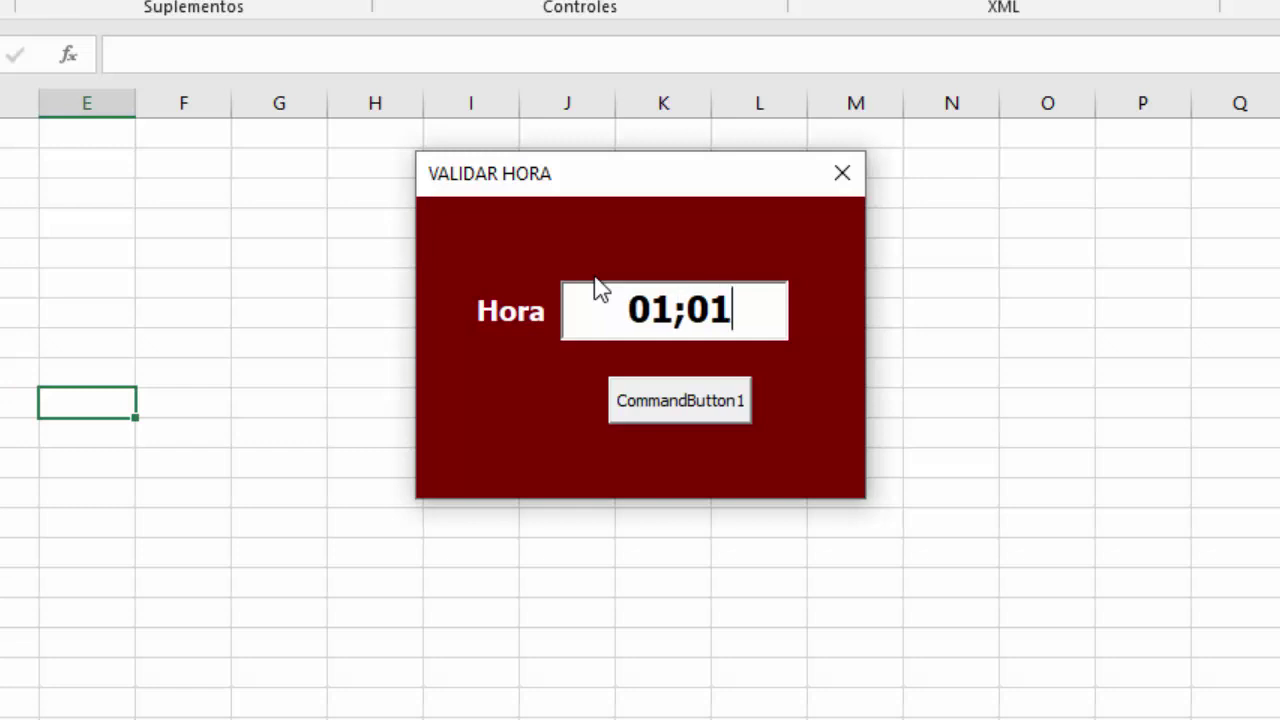
pyautogui.write(';')
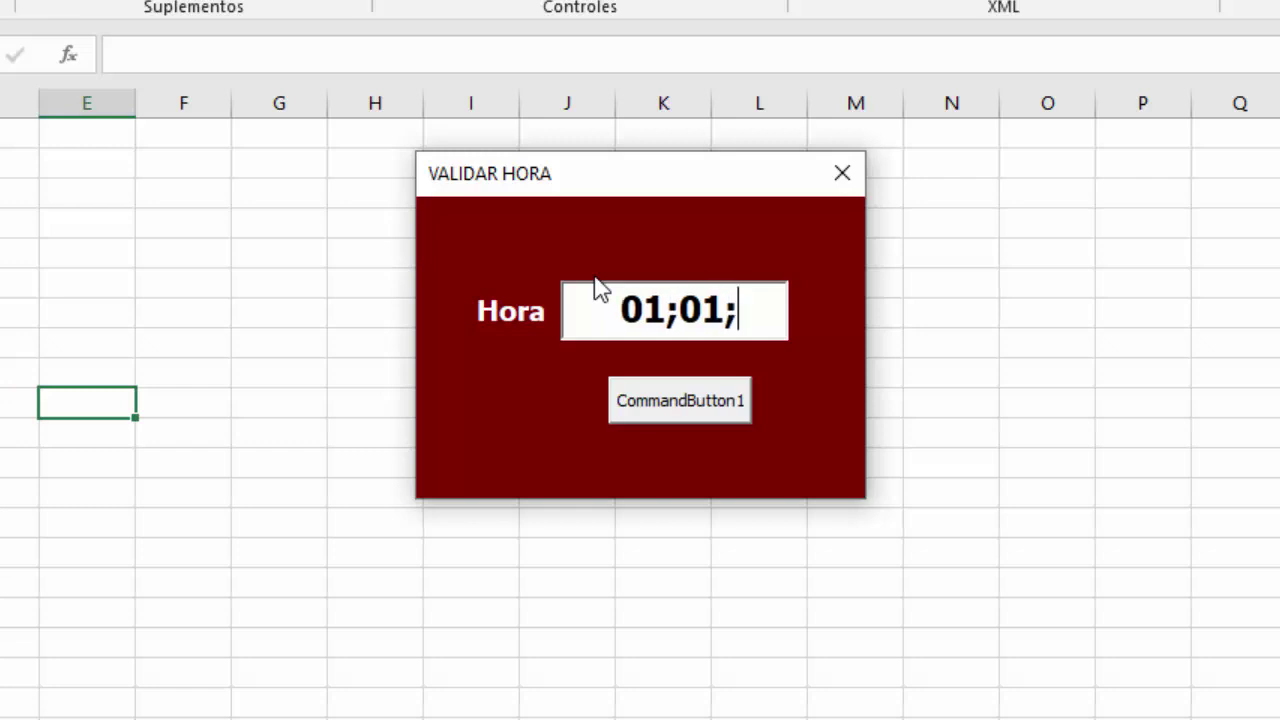
pyautogui.write('00')
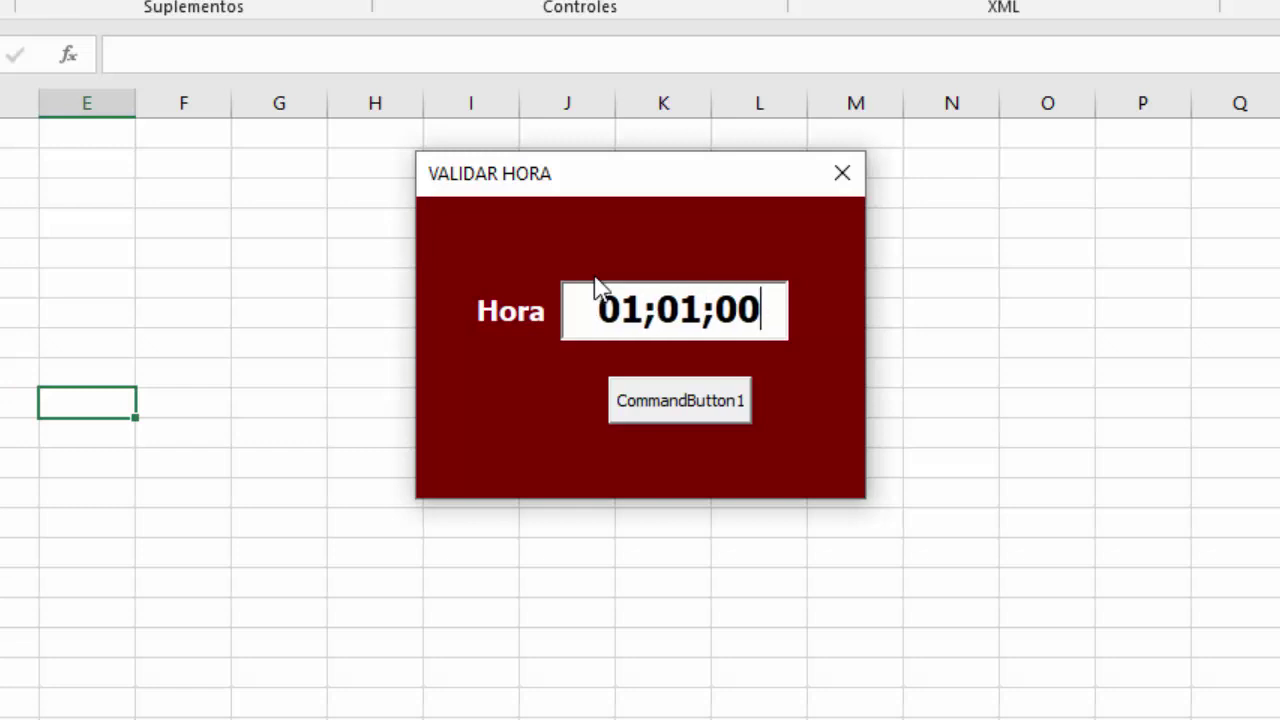
pyautogui.press('Return')
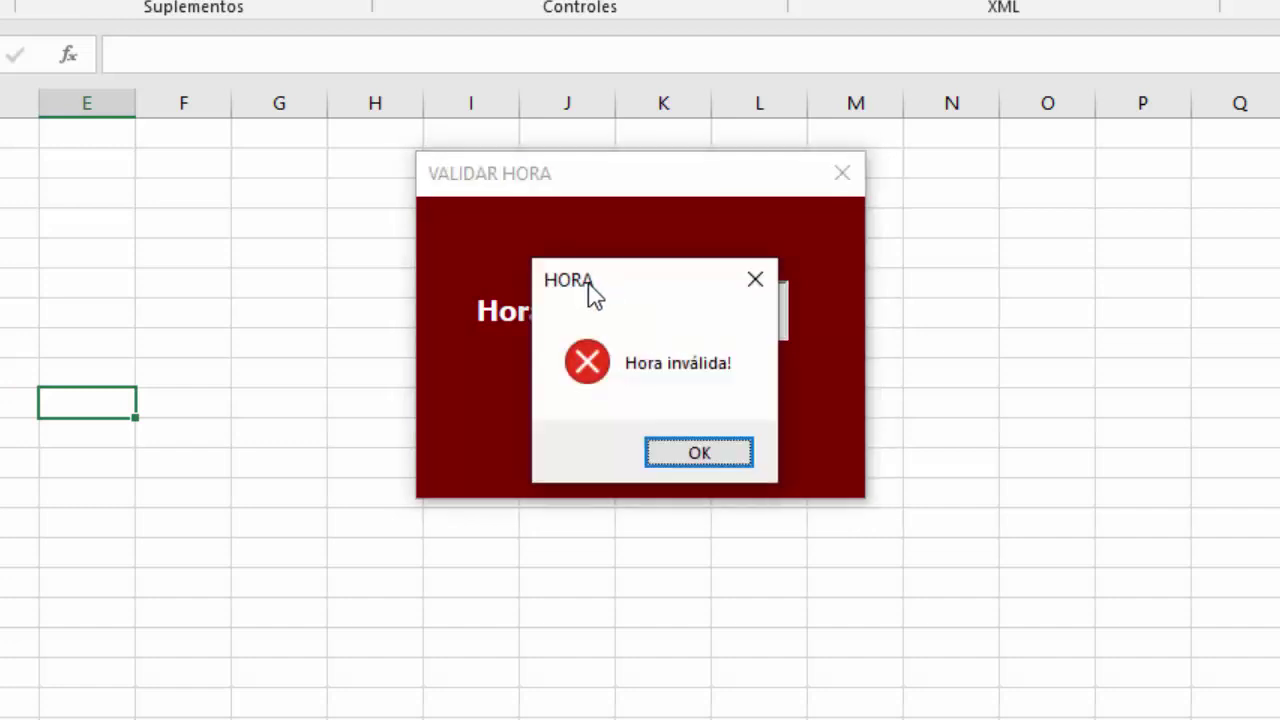
pyautogui.click(690, 455)
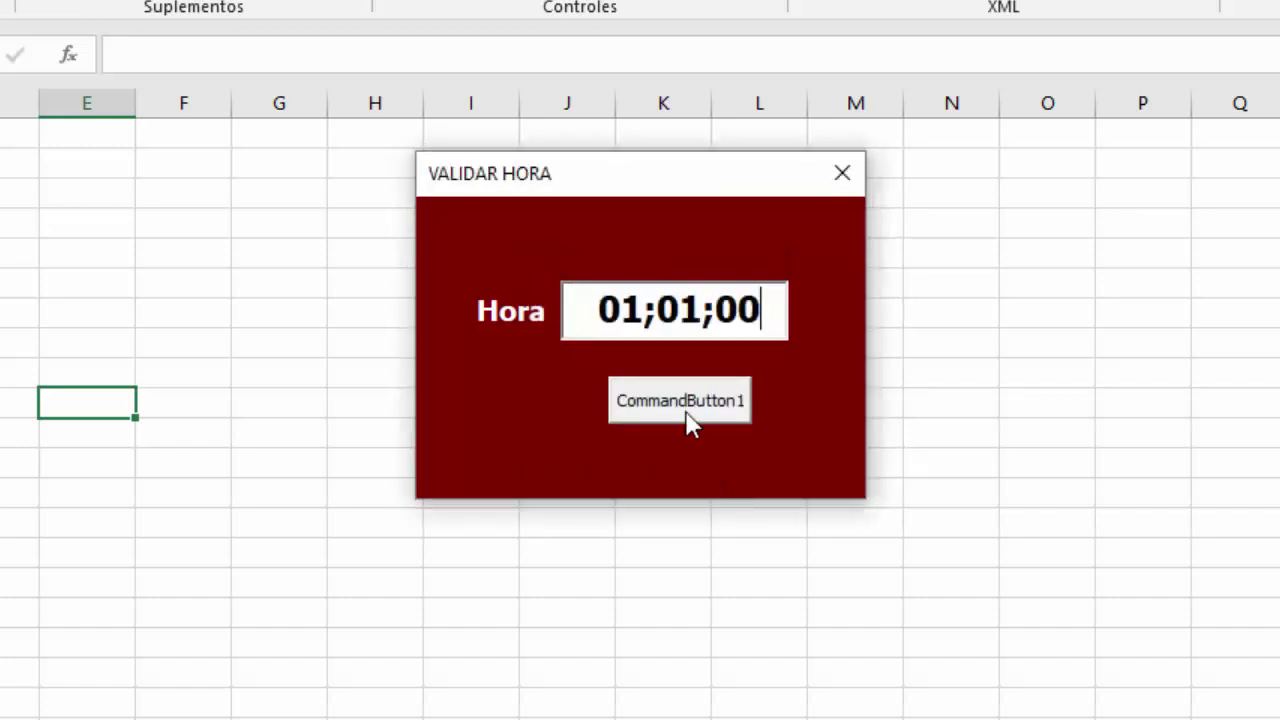
# Change the time to 01:01;00 and see it rejected again
pyautogui.click(657, 315)
pyautogui.press('BackSpace')
pyautogui.write(':')
pyautogui.click(690, 397)
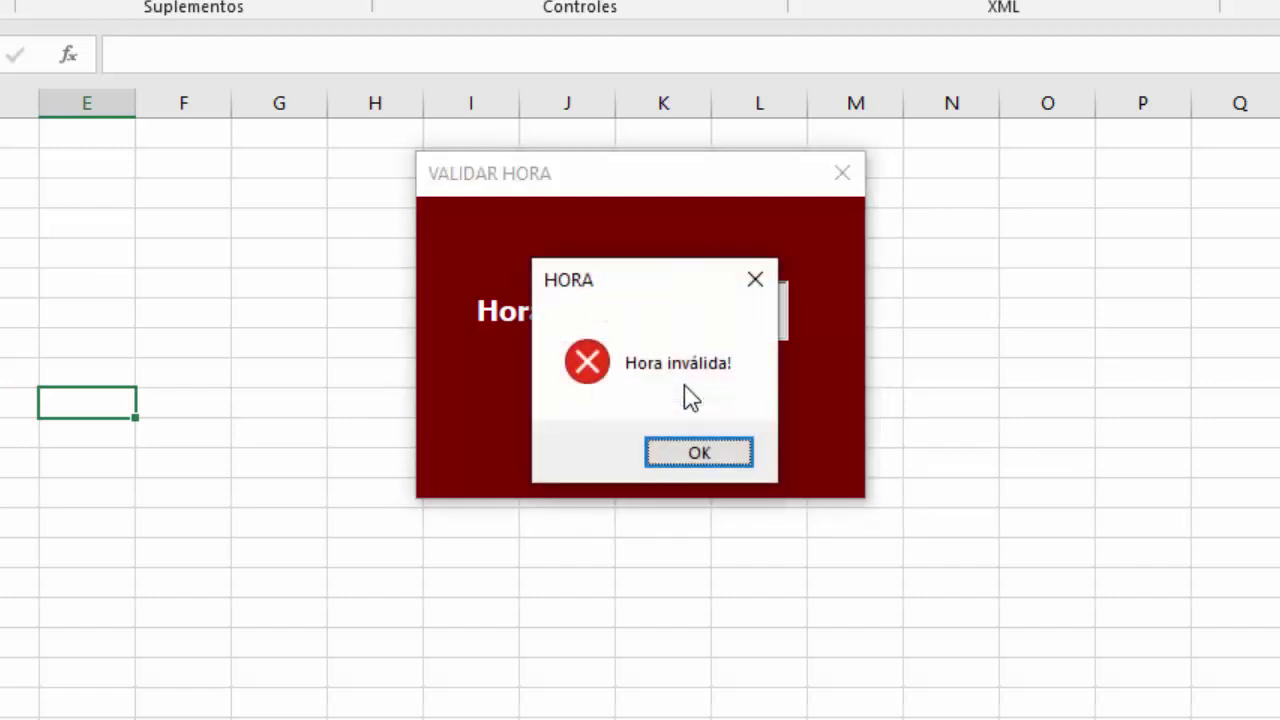
pyautogui.click(686, 456)
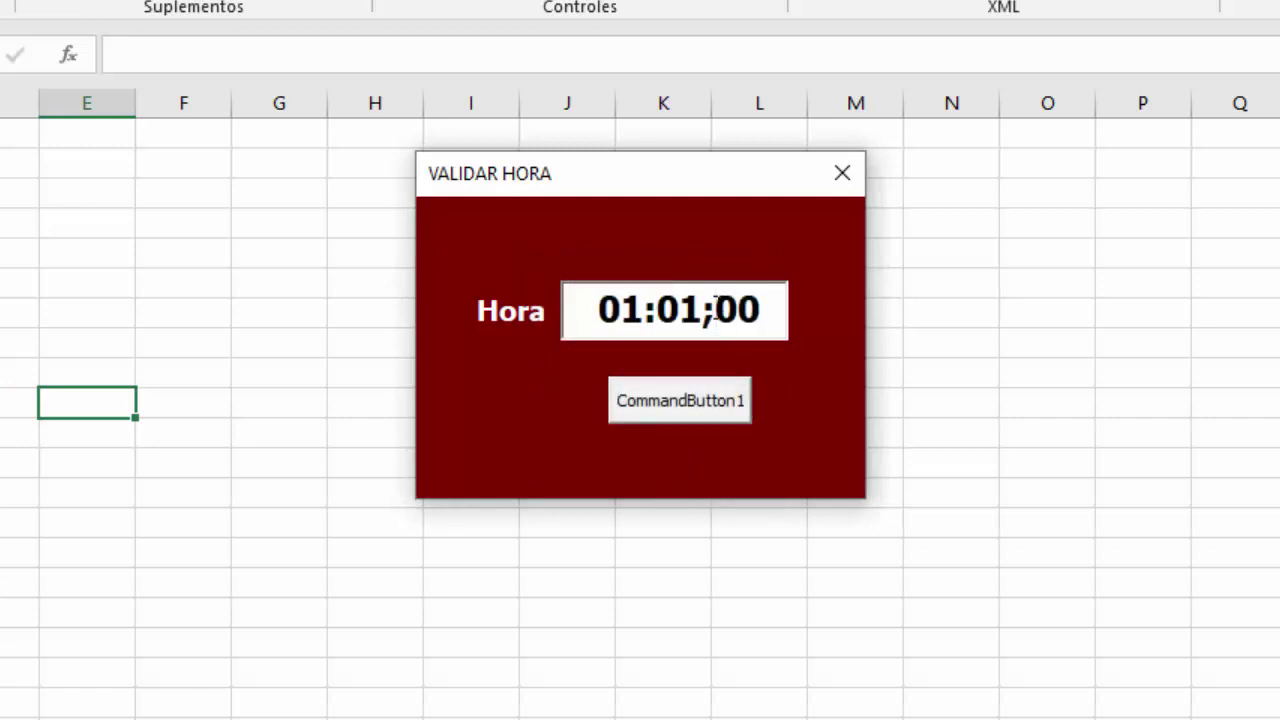
# Confirm 01:01:00 is accepted, 01:01: is rejected, and 01:01:01 is accepted
pyautogui.press('BackSpace')
pyautogui.write(':')
pyautogui.press('Tab')
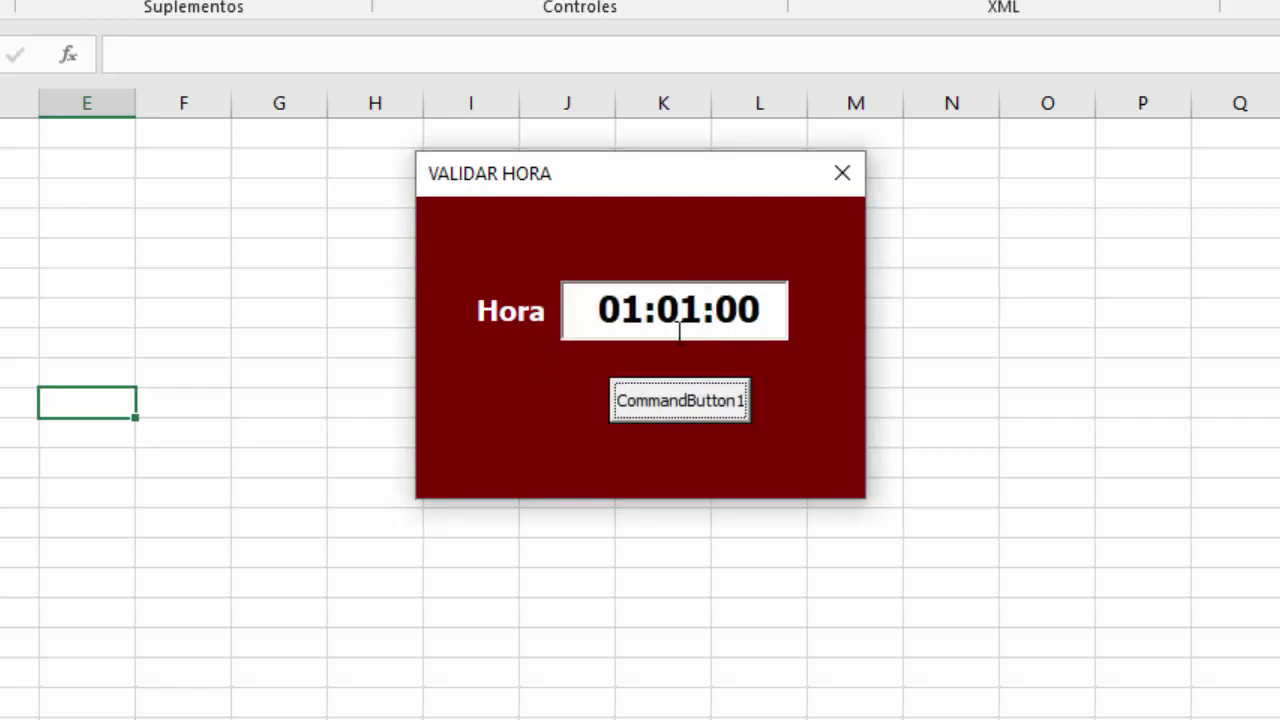
pyautogui.click(761, 316)
pyautogui.press('BackSpace')
pyautogui.press('BackSpace')
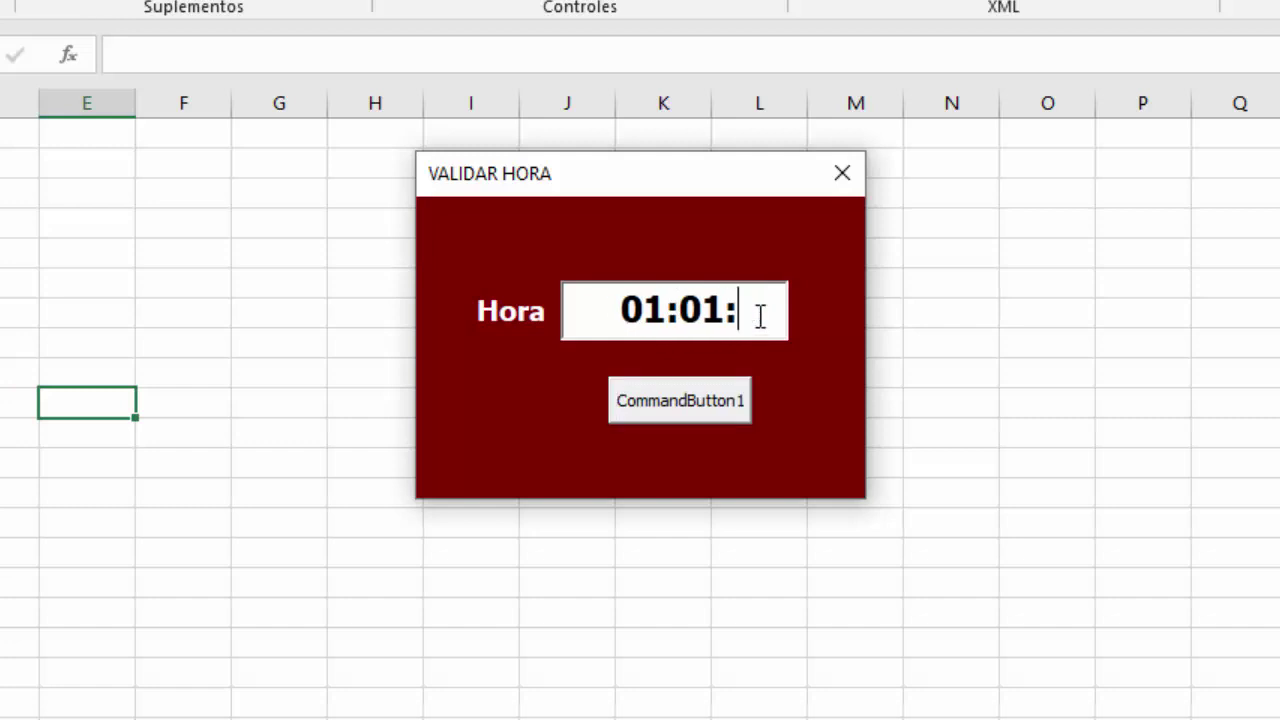
pyautogui.press('Tab')
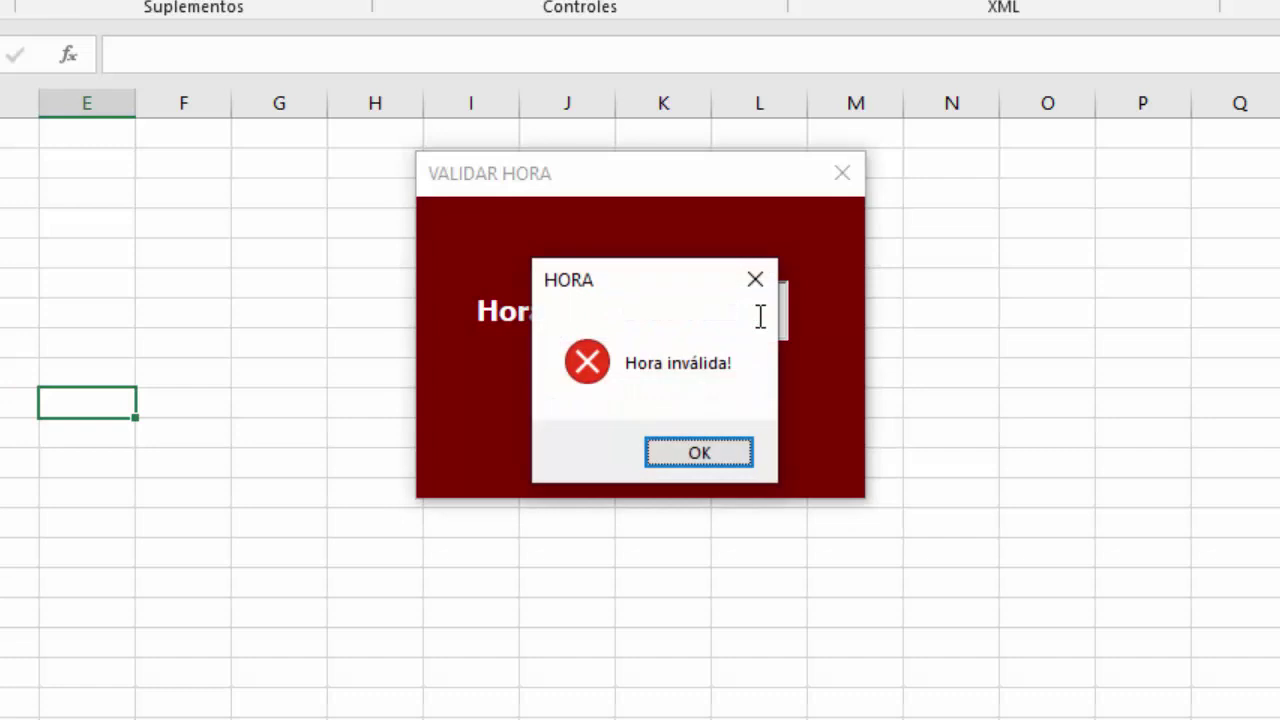
pyautogui.press('Return')
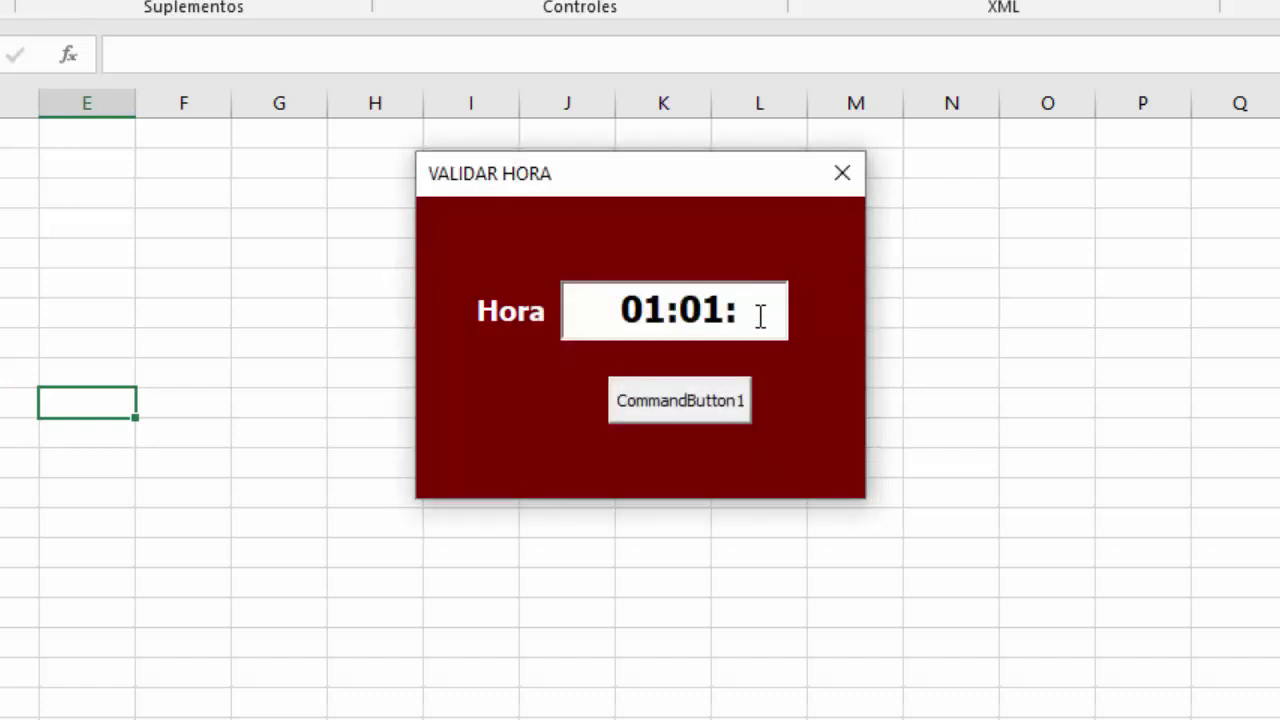
pyautogui.write('01')
pyautogui.press('Tab')
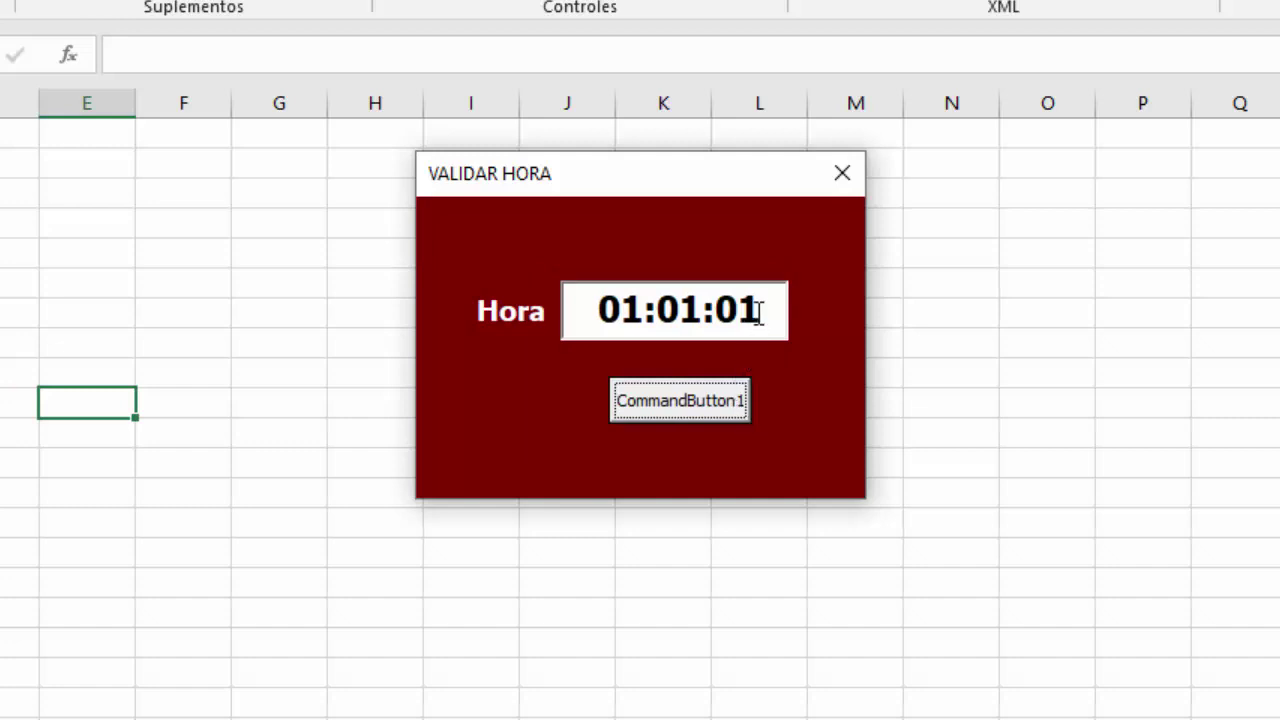
# Change the hour in the Hora box to 24, giving 24:01:01
pyautogui.click(762, 311)
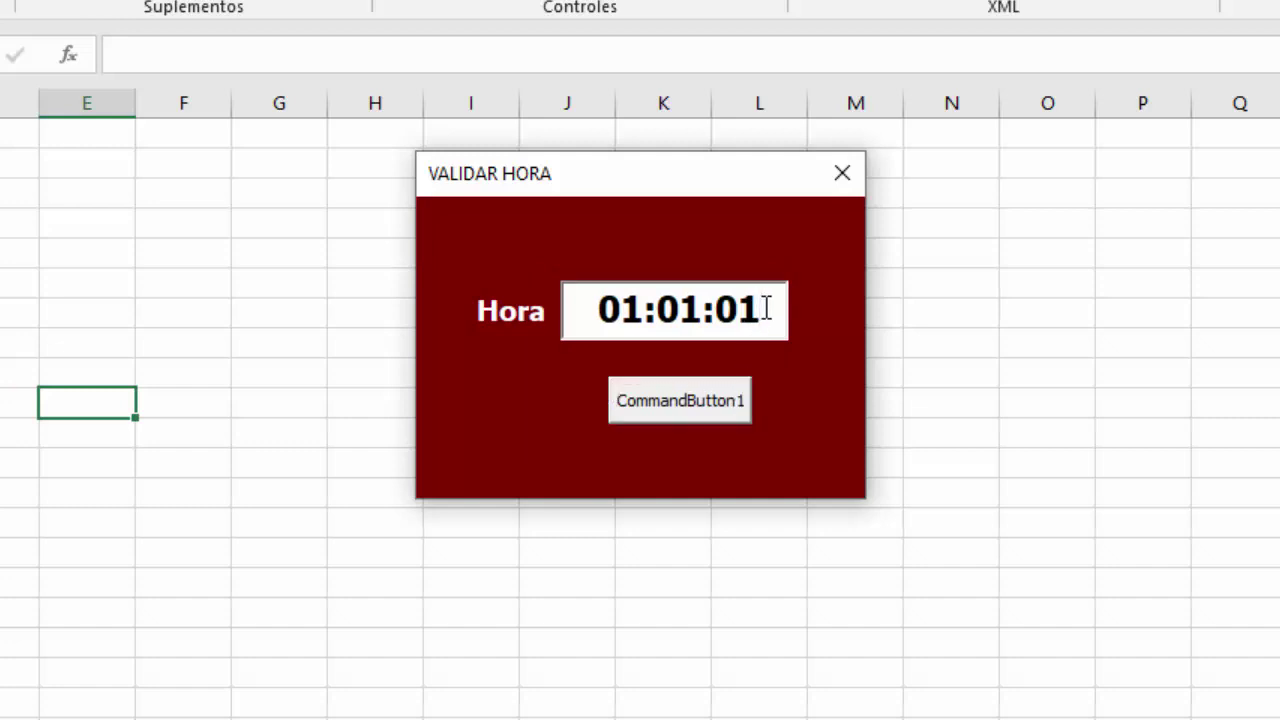
pyautogui.moveTo(766, 308); pyautogui.dragTo(583, 318)
pyautogui.click(657, 310)
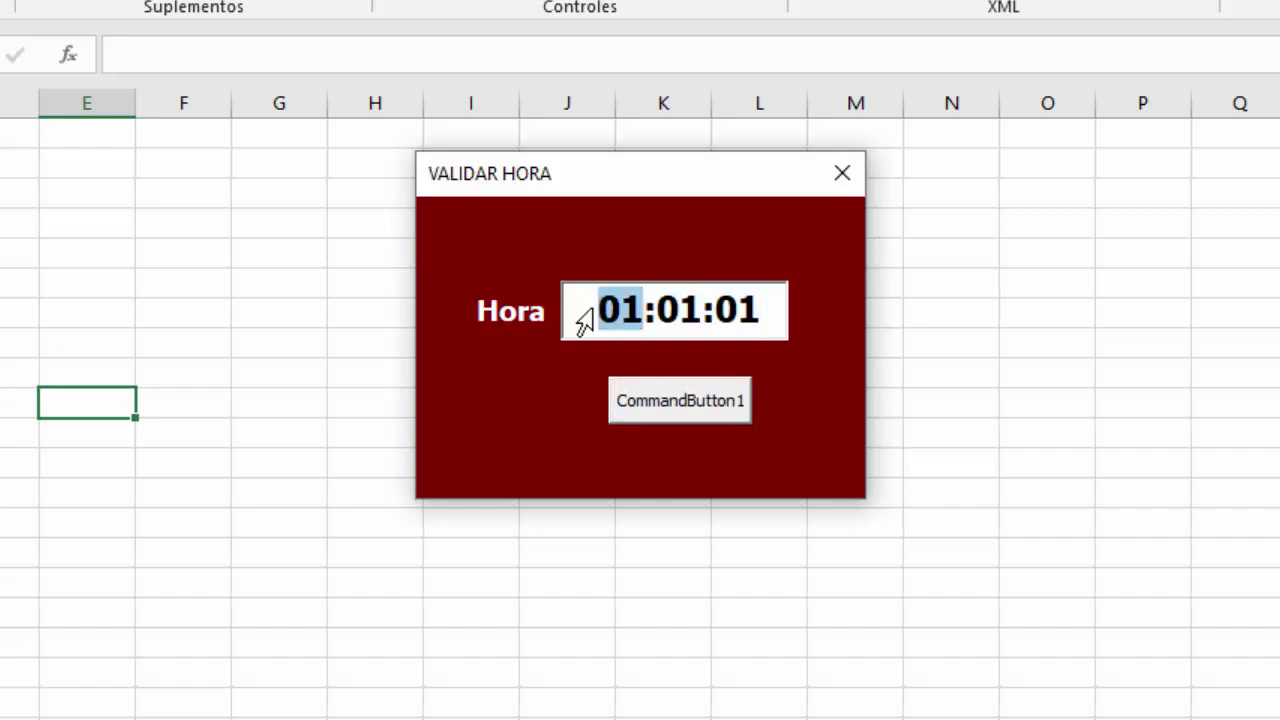
pyautogui.write('24')
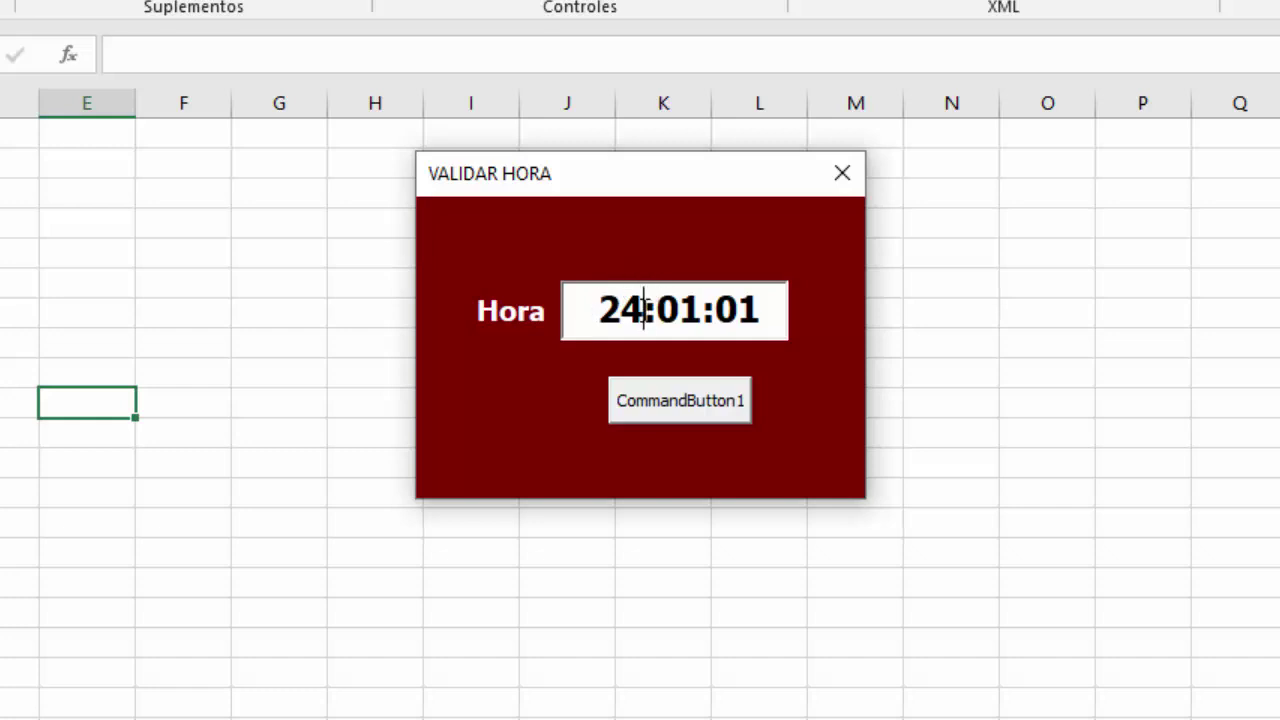
pyautogui.moveTo(645, 310); pyautogui.dragTo(598, 314)
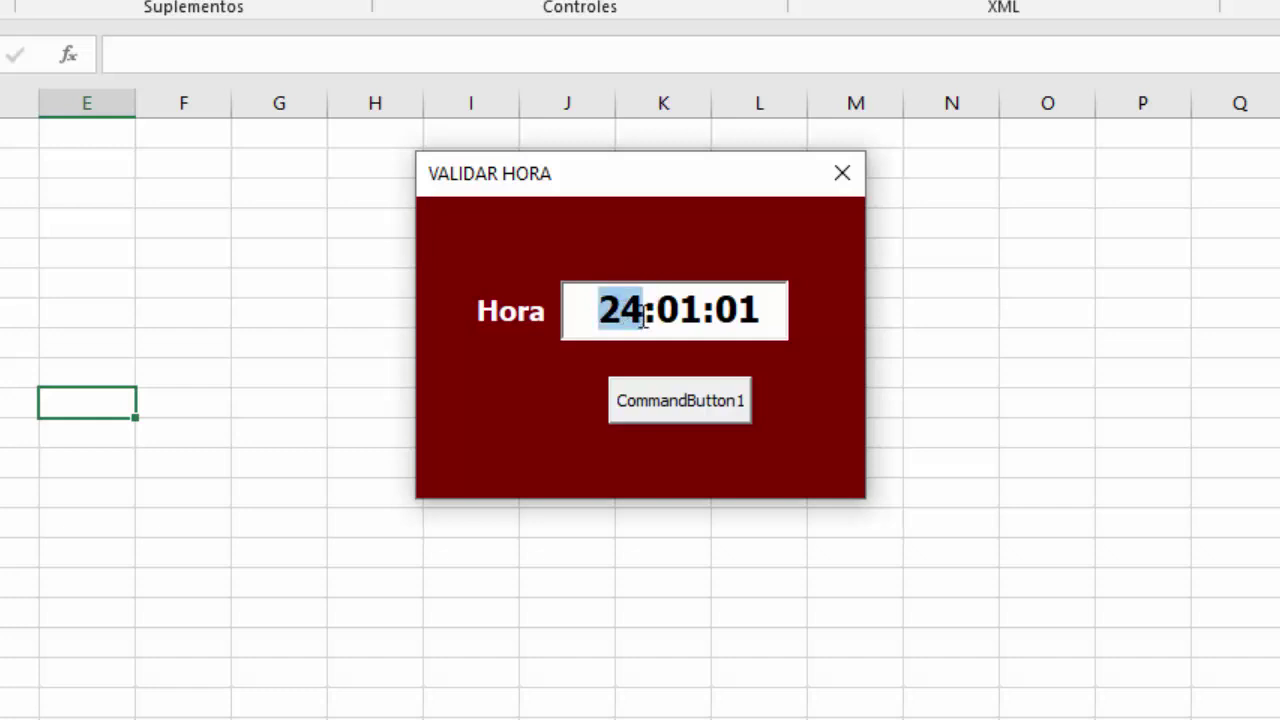
pyautogui.click(645, 312)
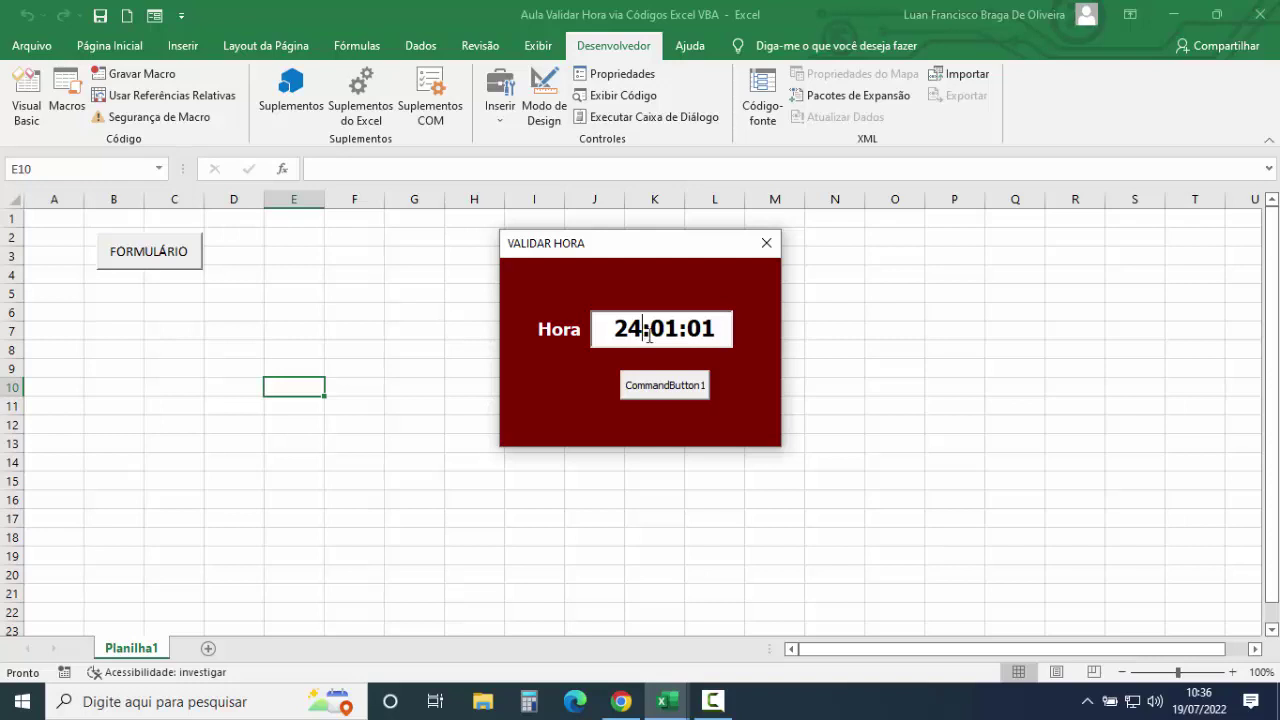
# Close the VALIDAR HORA form after testing 24:01:01 to get back to the UserForm1 designer
pyautogui.click(766, 250)
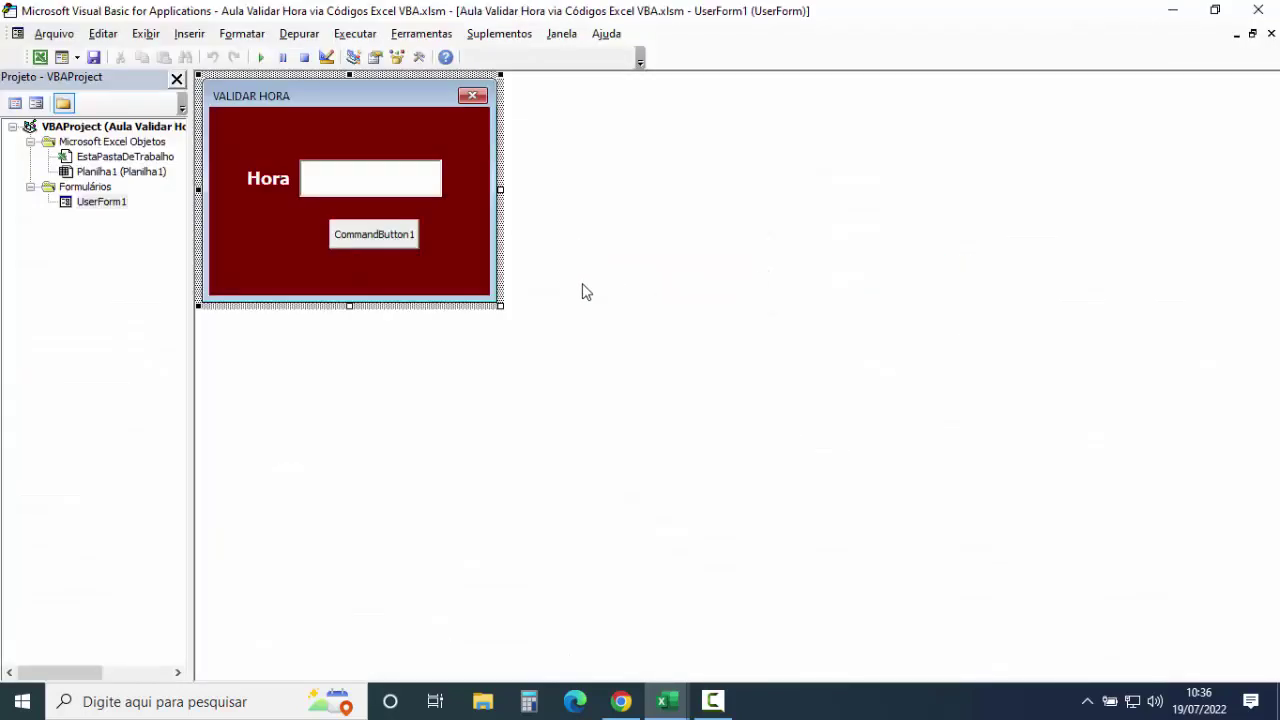
# Open TextBox1's code and insert blank lines after End If in Validar_Hora
pyautogui.doubleClick(396, 200)
pyautogui.scroll(-2, 412, 240)
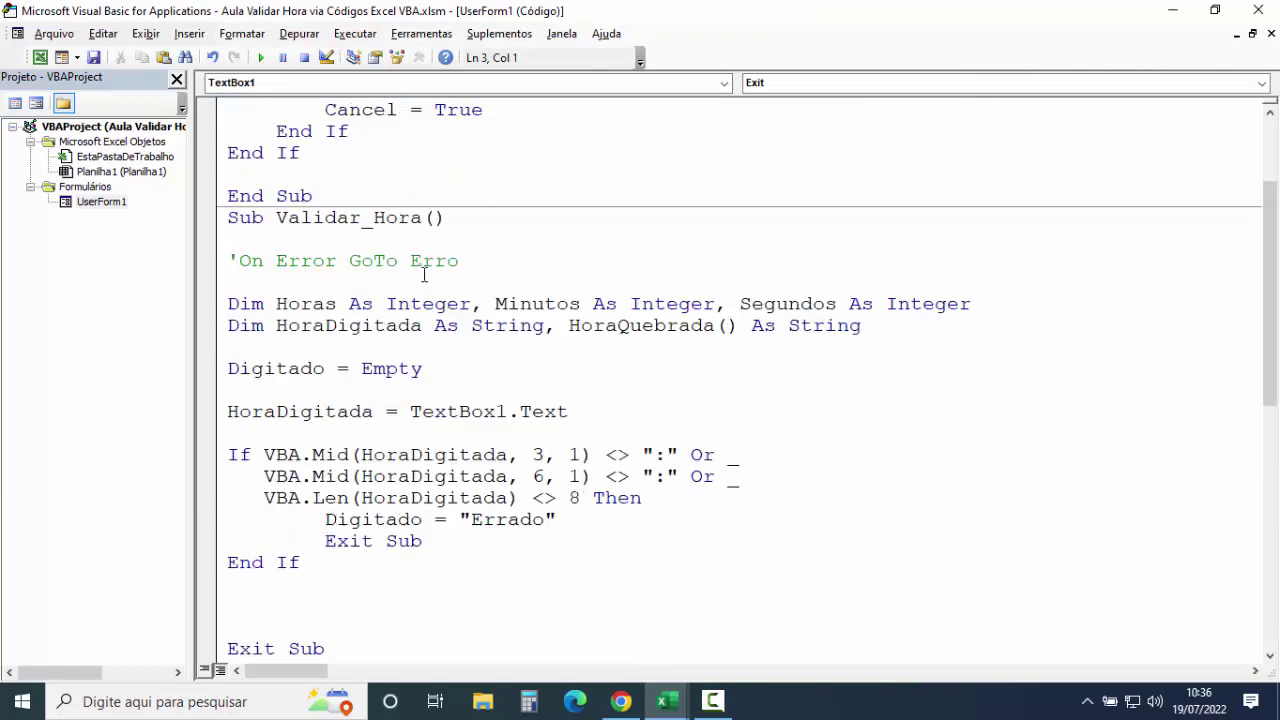
pyautogui.moveTo(277, 217); pyautogui.dragTo(427, 217)
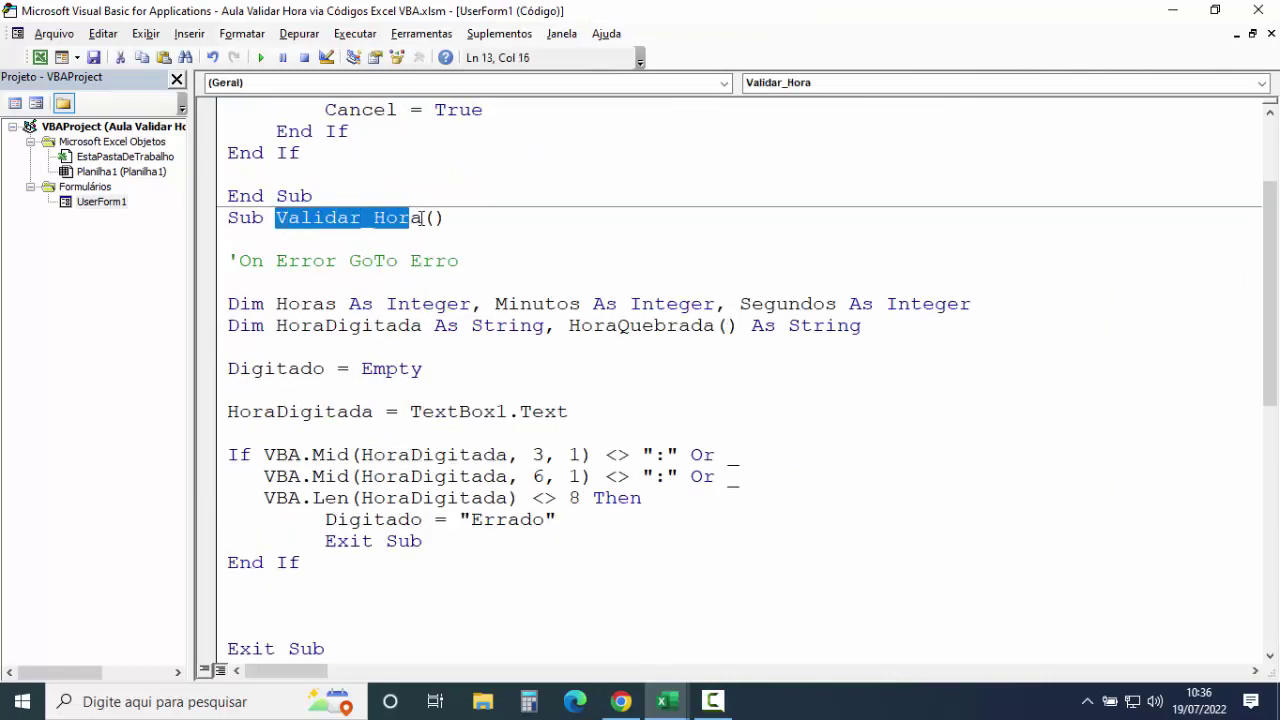
pyautogui.scroll(-4, 495, 311)
pyautogui.scroll(-1, 419, 341)
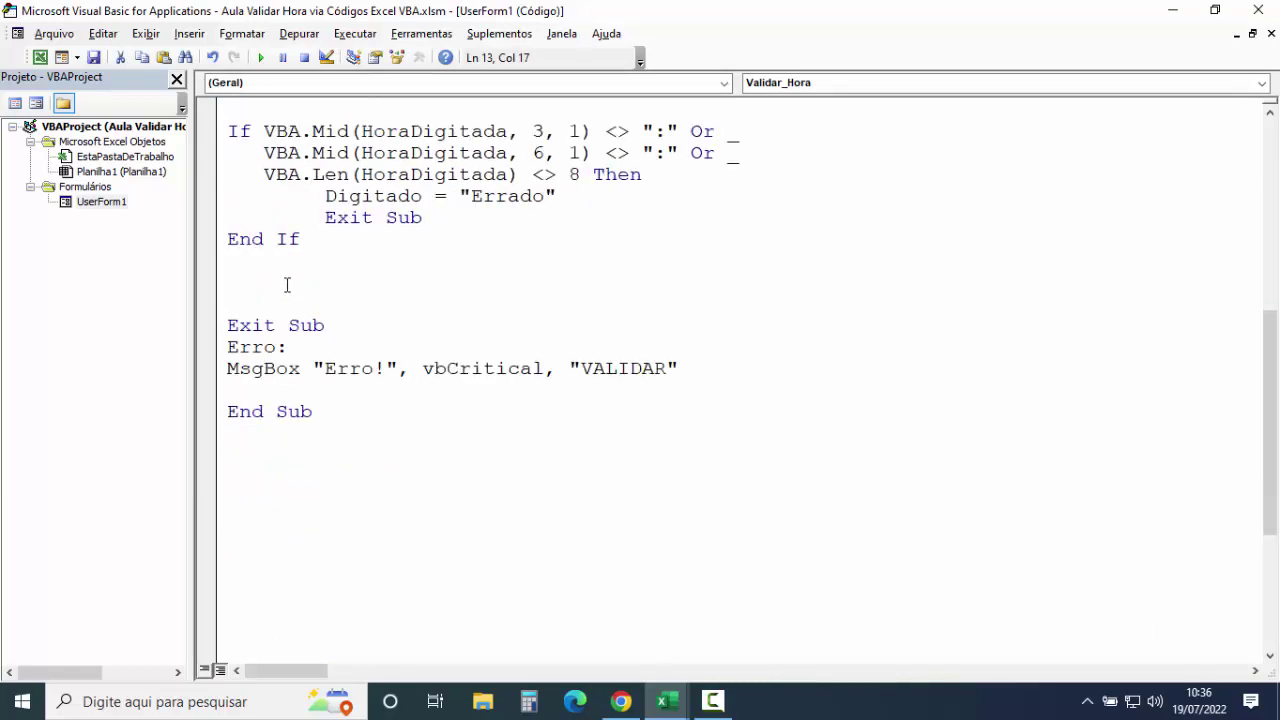
pyautogui.click(290, 270)
pyautogui.press('Return')
pyautogui.press('Return')
# Select the HoraQuebrada variable name for reuse
pyautogui.scroll(-1, 272, 285)
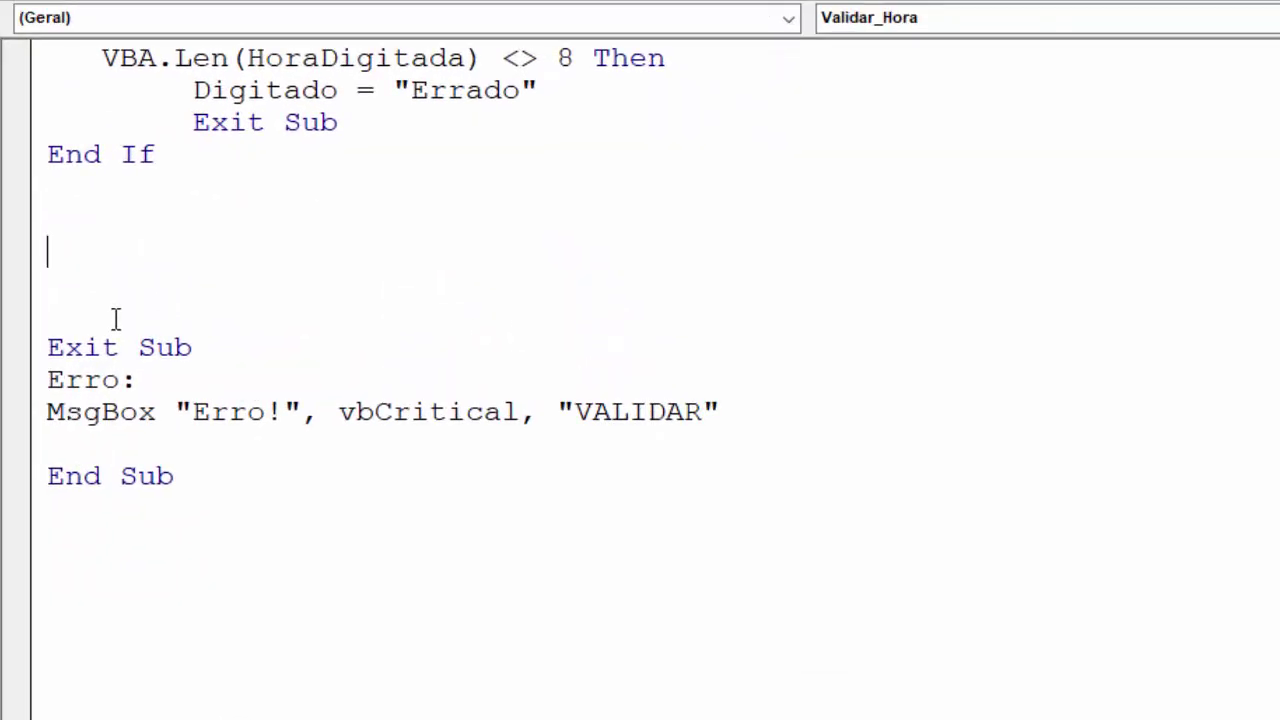
pyautogui.scroll(1, 115, 318)
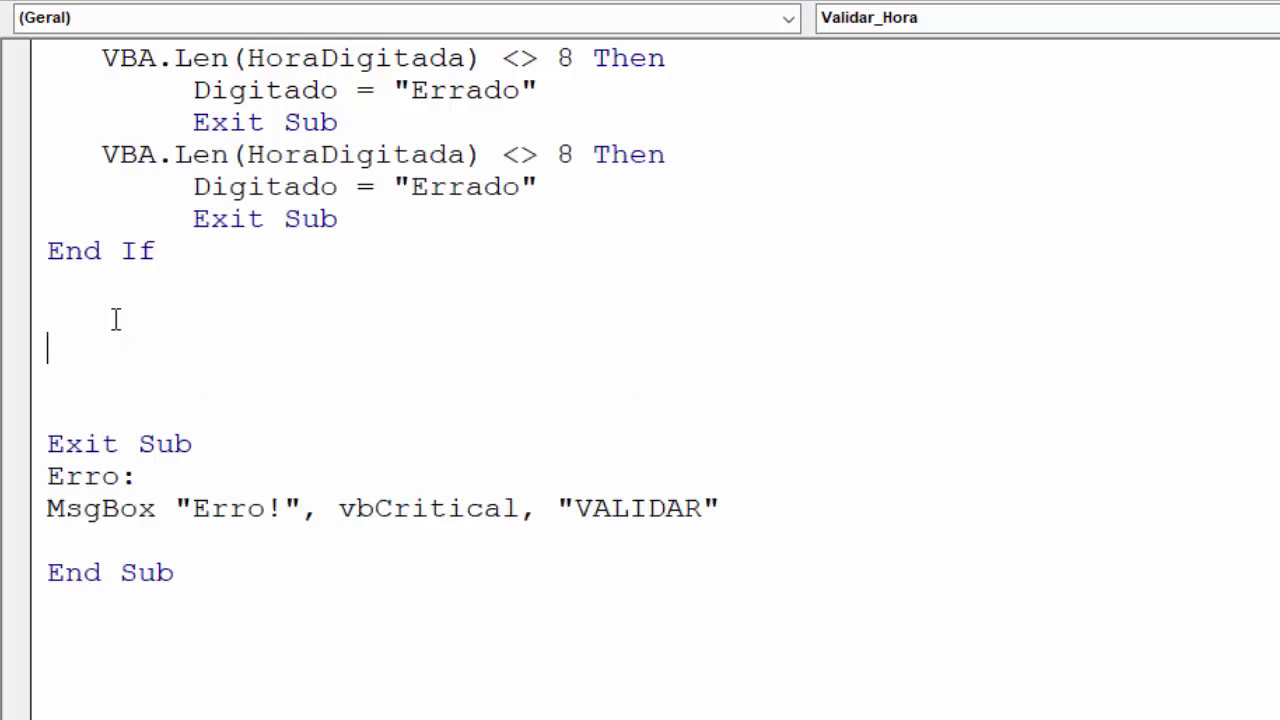
pyautogui.scroll(1, 357, 374)
pyautogui.scroll(2, 740, 395)
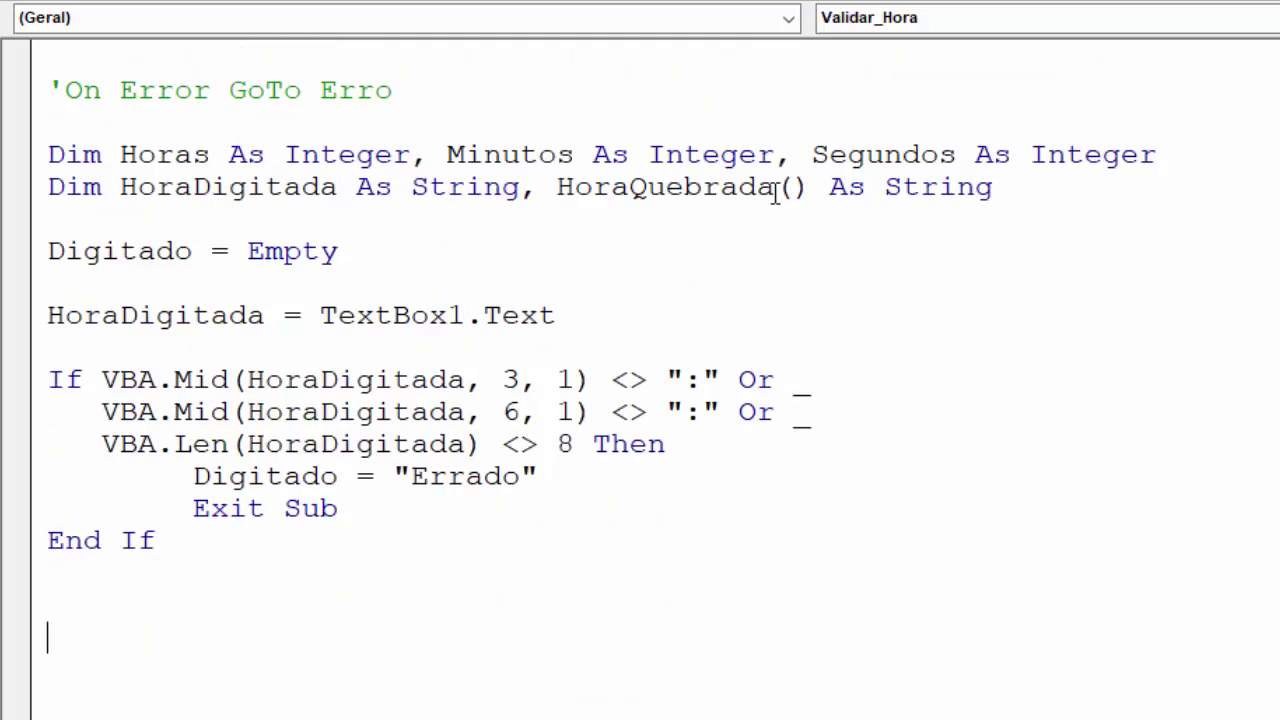
pyautogui.moveTo(774, 187); pyautogui.dragTo(562, 188)
pyautogui.hotkey('ctrl', 'c')
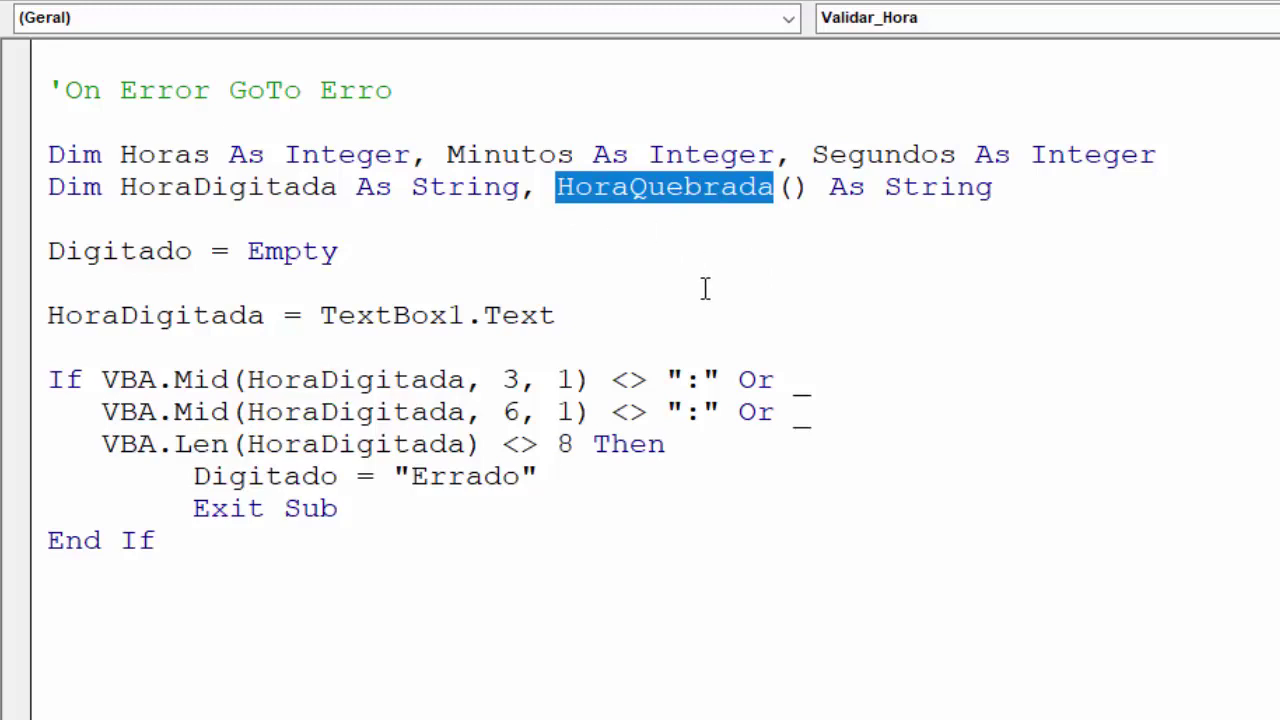
pyautogui.scroll(-4, 811, 297)
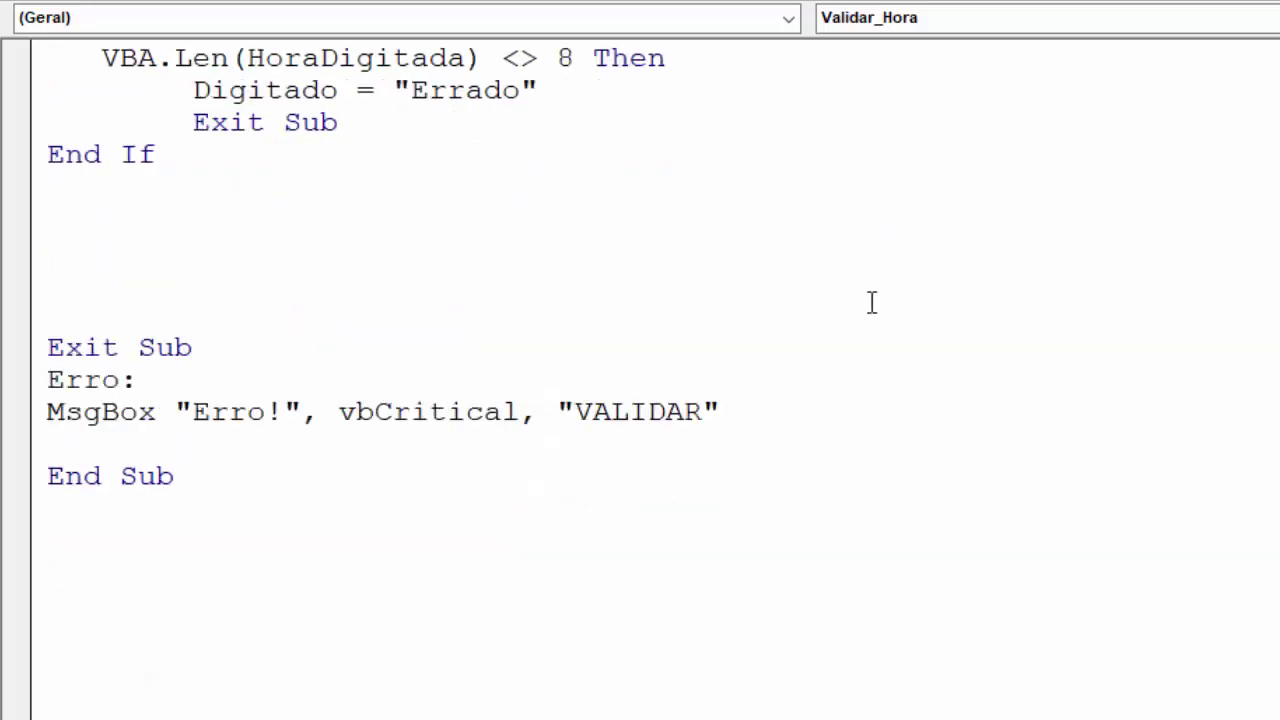
# Start the new line as HoraQuebrada = VBA.Split() below End If
pyautogui.click(70, 220)
pyautogui.hotkey('ctrl', 'v')
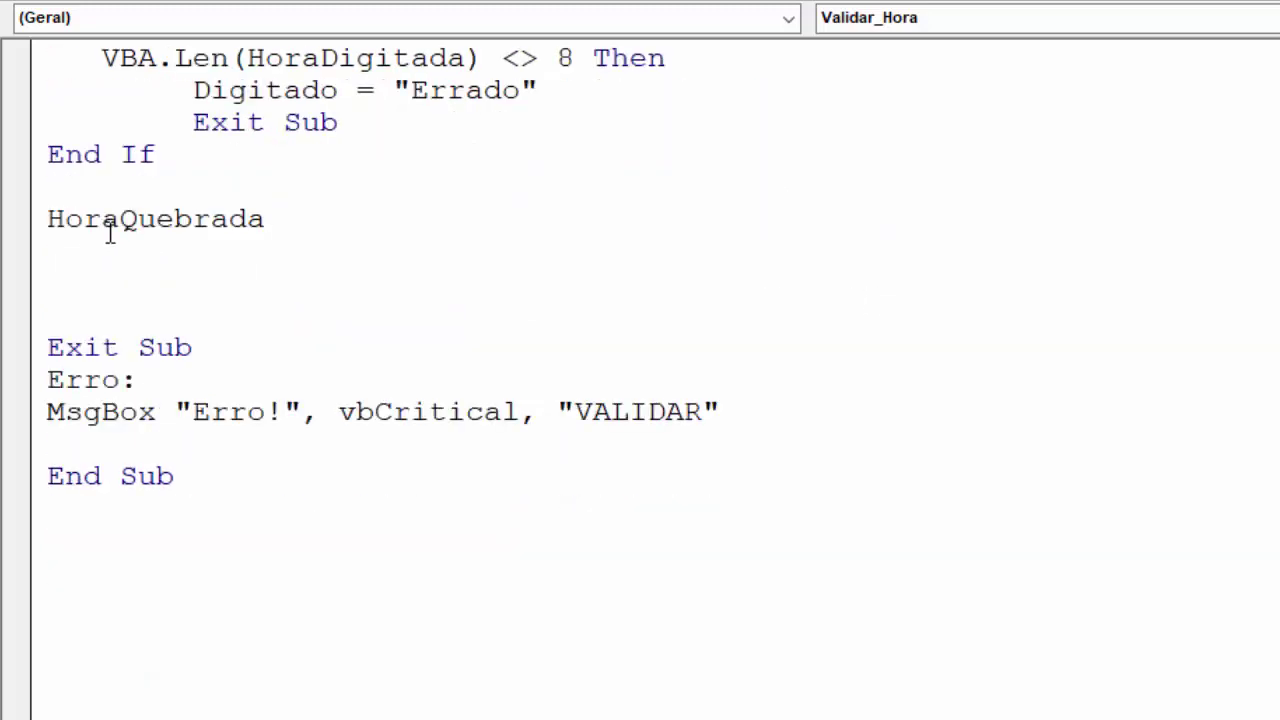
pyautogui.write('= VB')
pyautogui.write('A.SPL')
pyautogui.press('Tab')
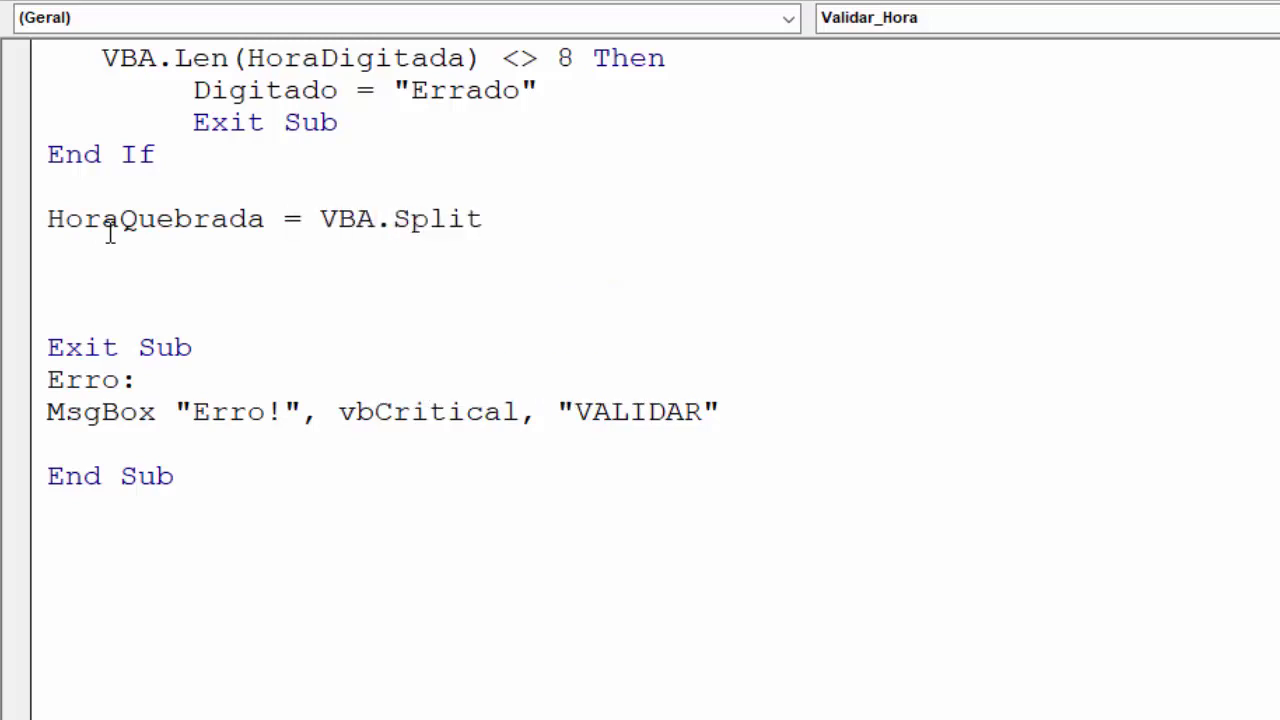
pyautogui.write('()')
# Fill in Split's arguments to give HoraQuebrada = VBA.Split(HoraDigitada, ":")
pyautogui.click(258, 288)
pyautogui.scroll(1, 330, 310)
pyautogui.scroll(2, 378, 385)
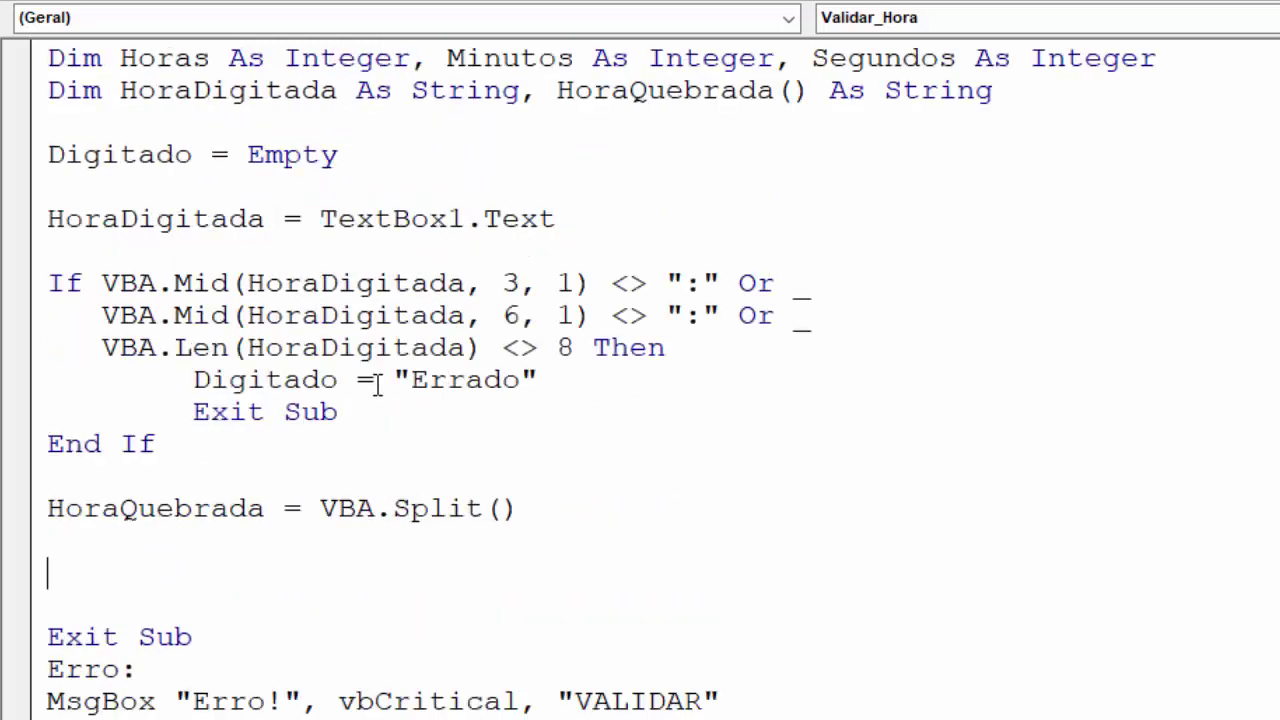
pyautogui.moveTo(265, 219); pyautogui.dragTo(47, 219)
pyautogui.hotkey('ctrl', 'c')
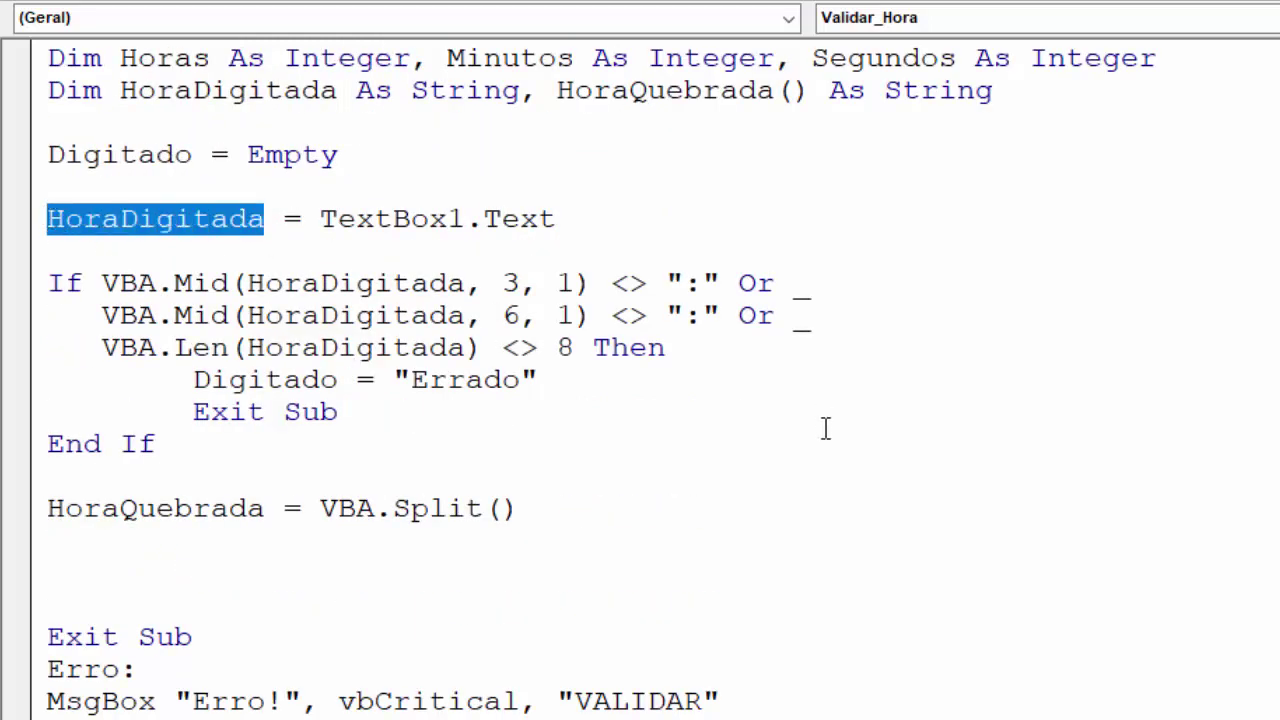
pyautogui.scroll(-1, 938, 540)
pyautogui.click(504, 412)
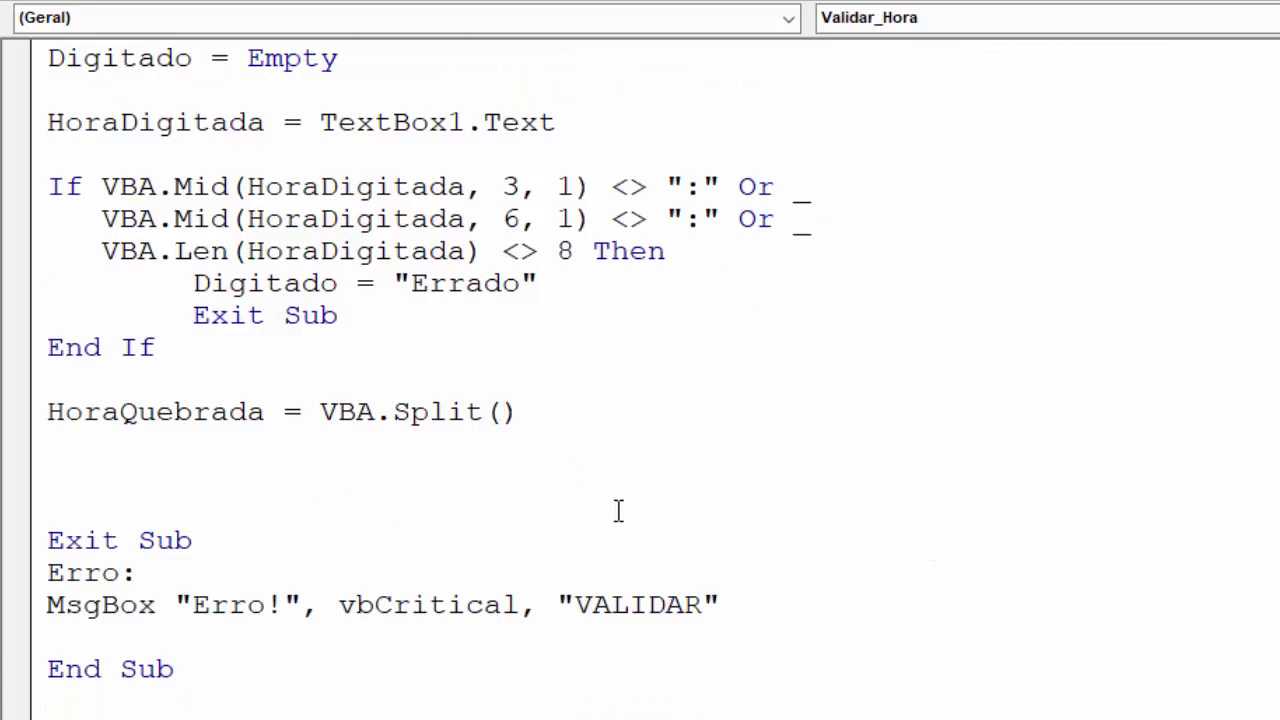
pyautogui.hotkey('ctrl', 'v')
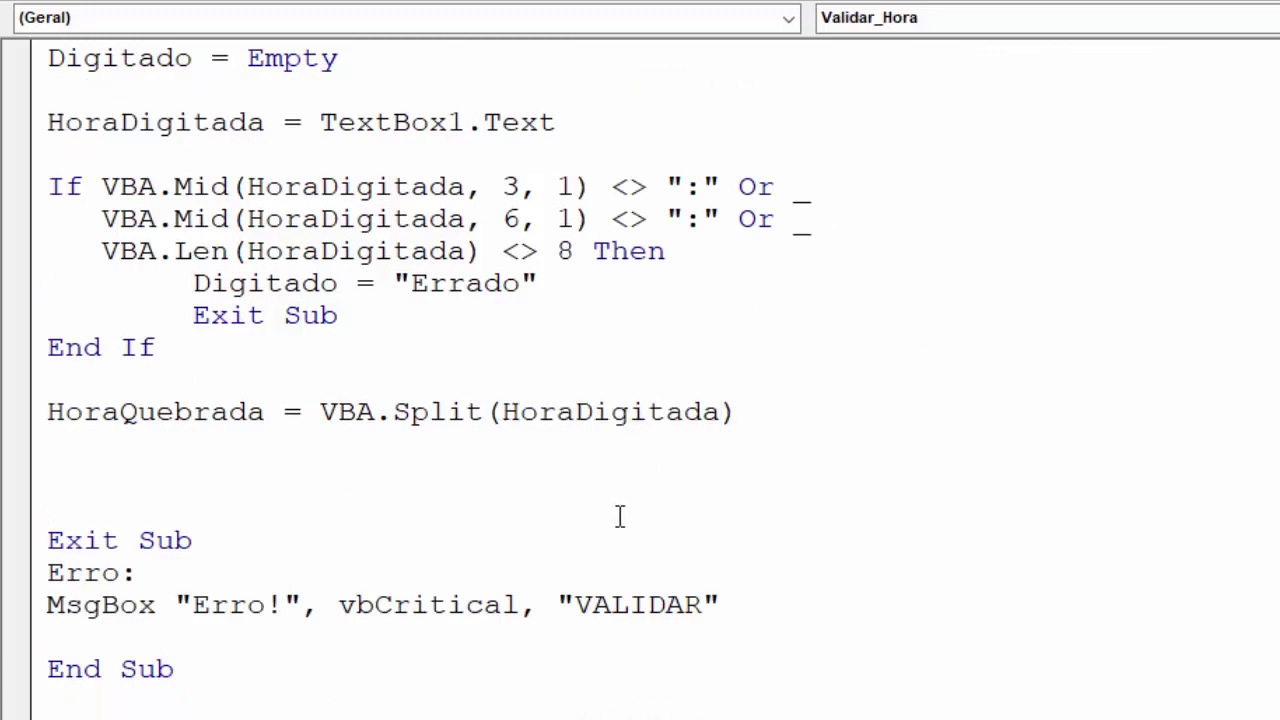
pyautogui.write(',"')
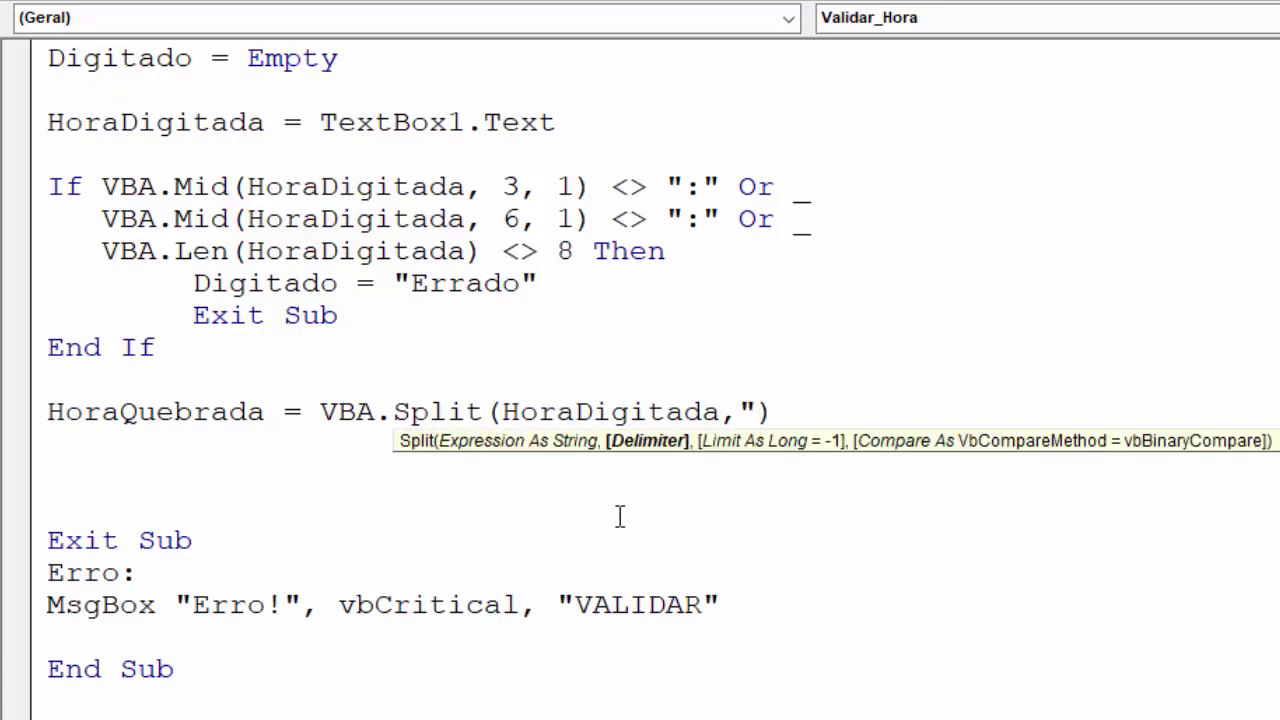
pyautogui.write(':')
pyautogui.write('"')
pyautogui.click(389, 533)
pyautogui.scroll(-2, 349, 526)
# Add a new line below the Split call beginning with the Horas variable
pyautogui.click(140, 298)
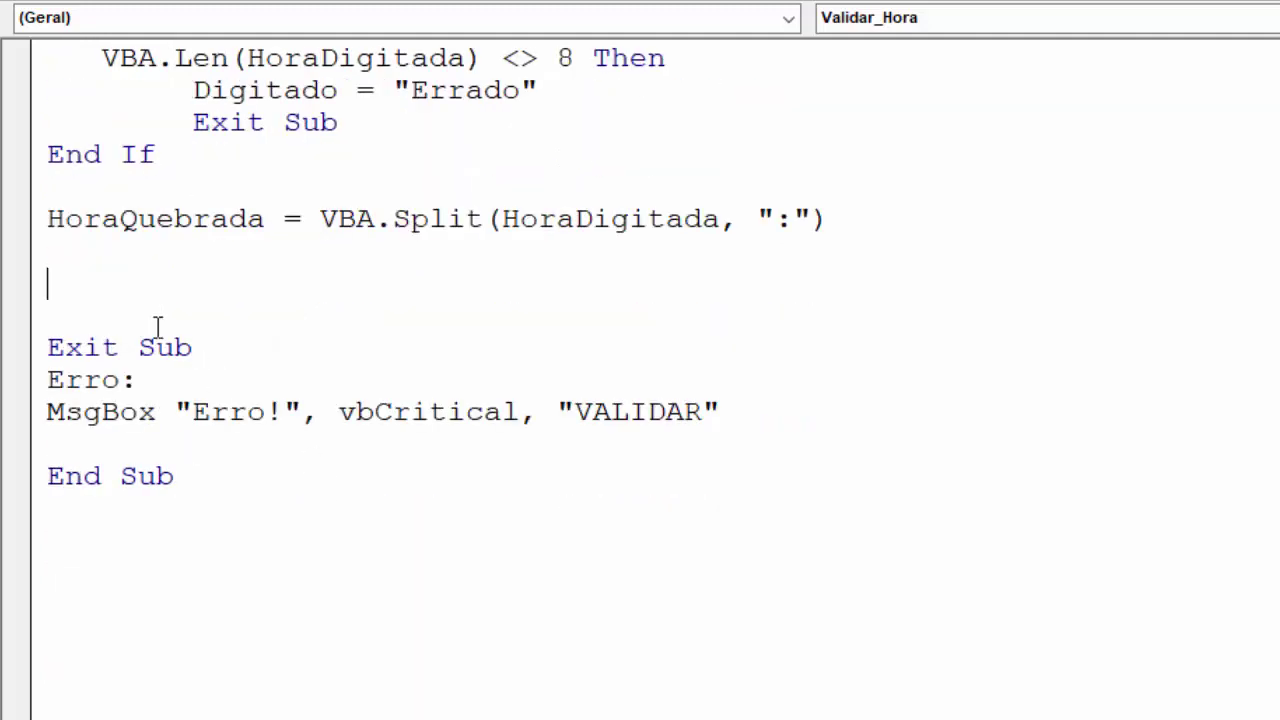
pyautogui.press('Return')
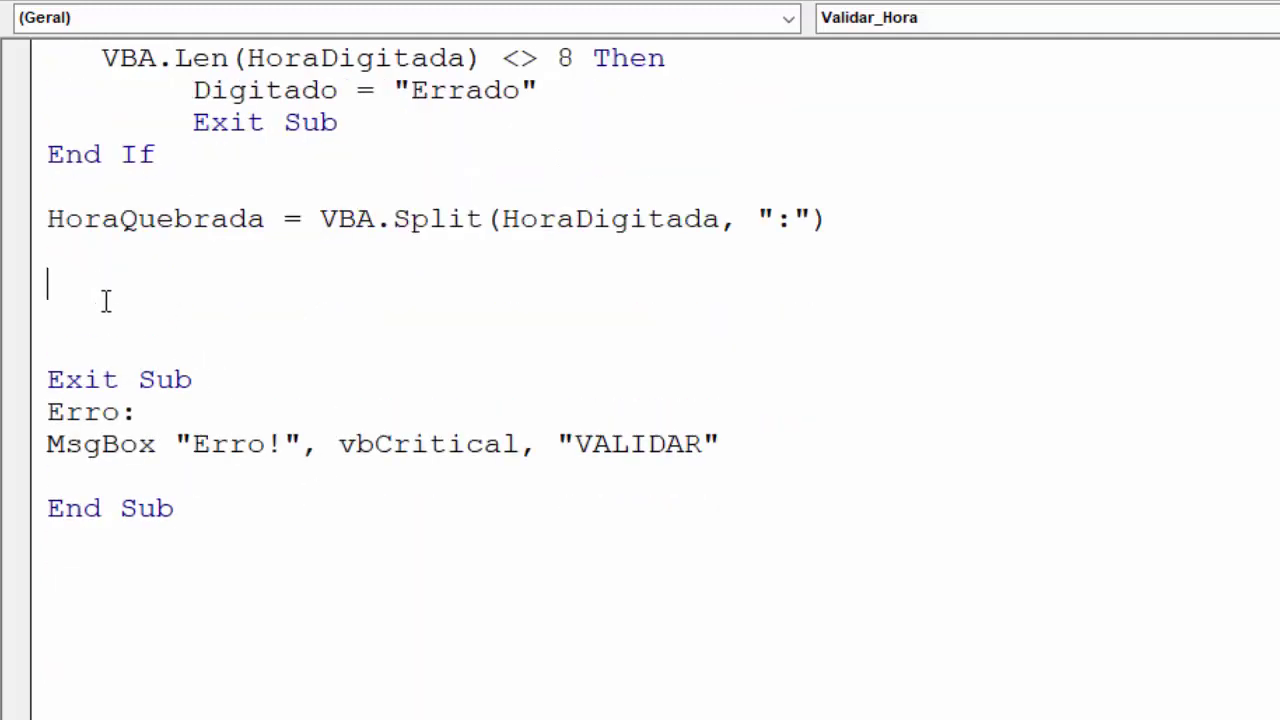
pyautogui.scroll(3, 160, 317)
pyautogui.scroll(1, 166, 314)
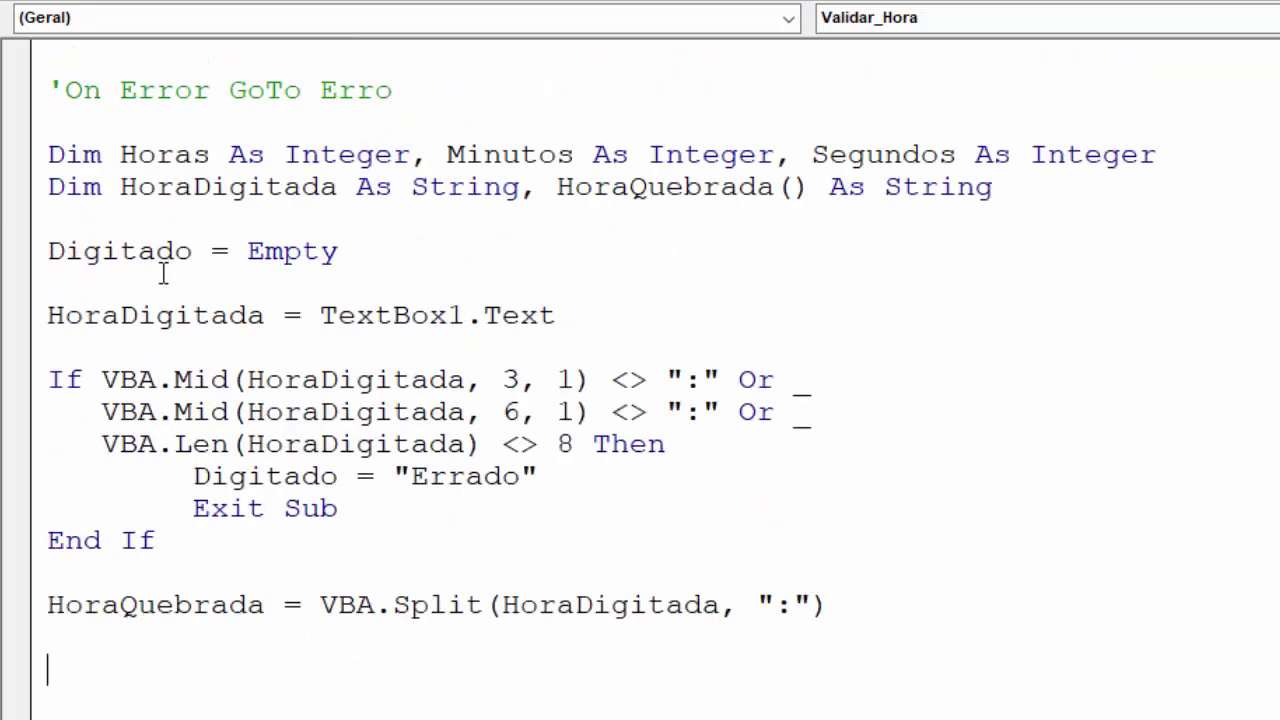
pyautogui.moveTo(211, 155); pyautogui.dragTo(128, 155)
pyautogui.hotkey('ctrl', 'c')
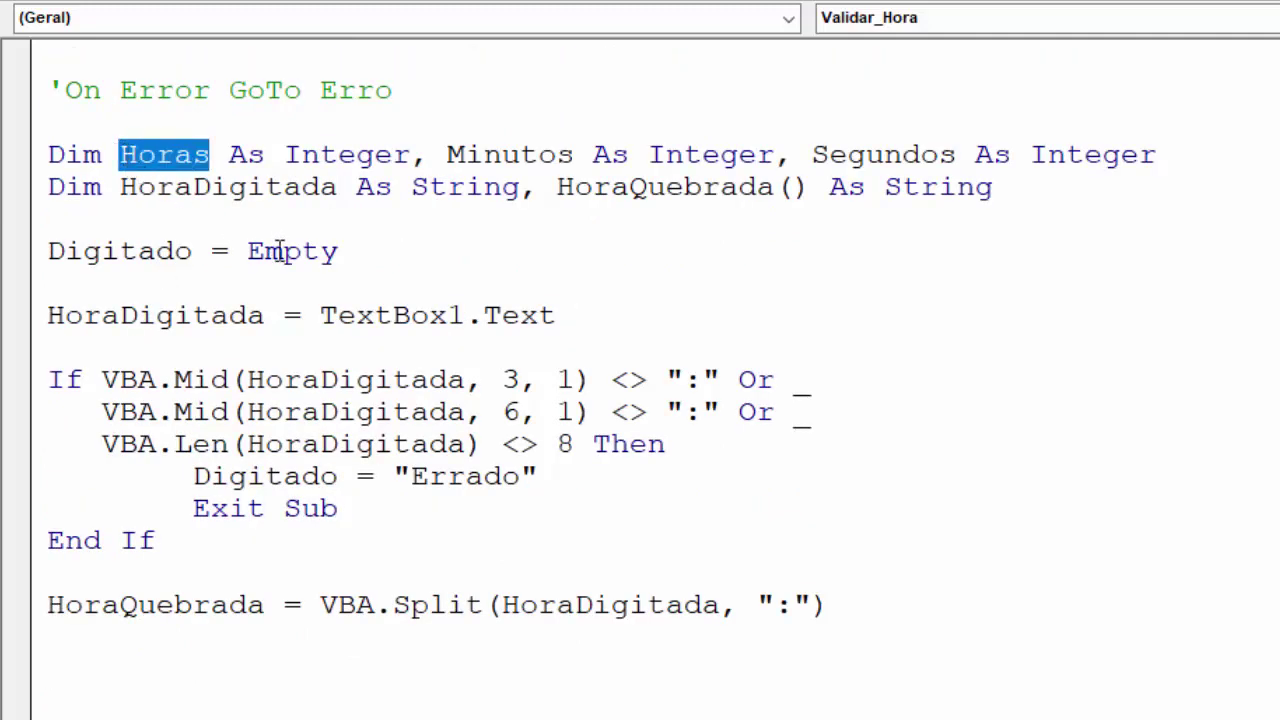
pyautogui.scroll(-4, 280, 251)
pyautogui.click(130, 298)
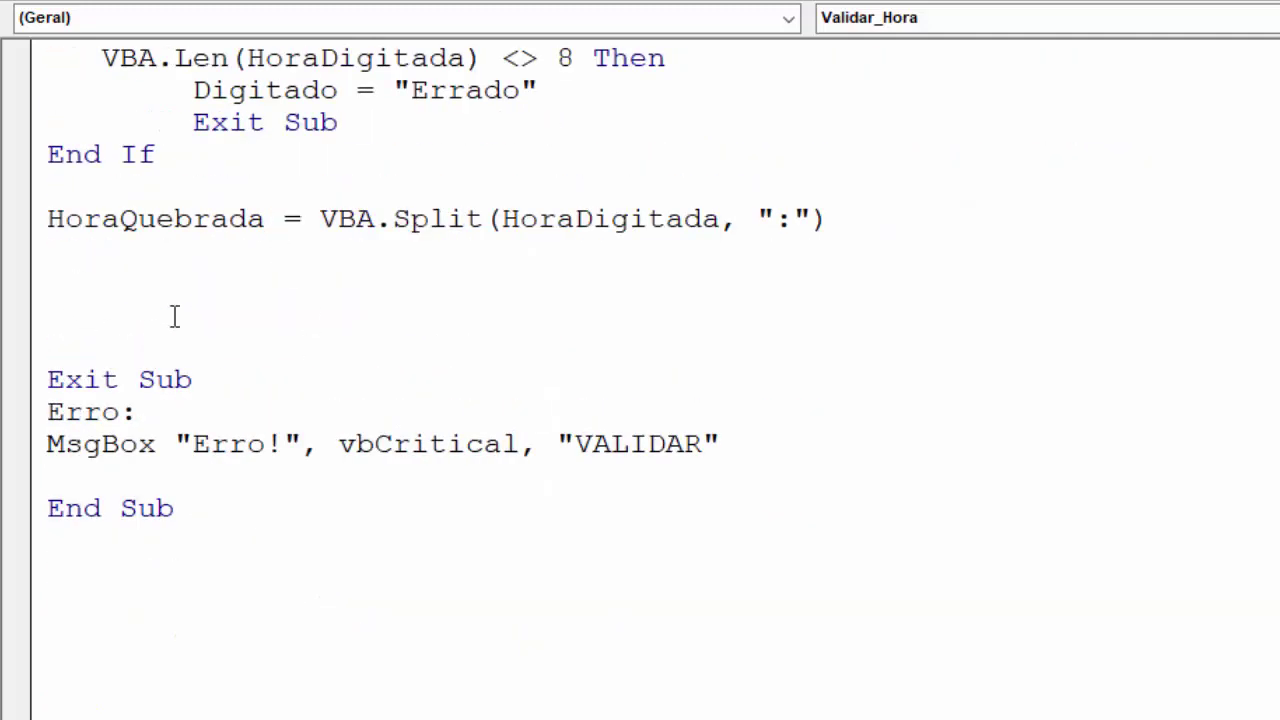
pyautogui.hotkey('ctrl', 'v')
# Complete the line as Horas = HoraQuebrada(0), picking HoraQuebrada from IntelliSense
pyautogui.write('hORA')
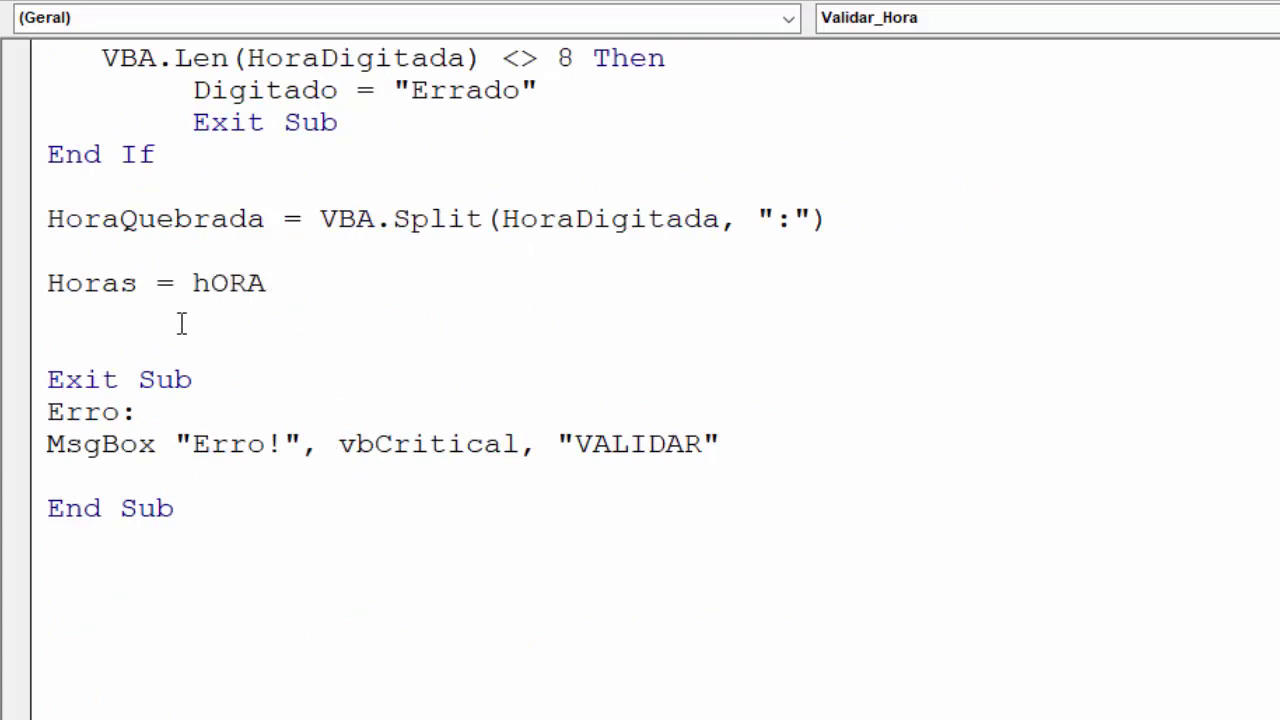
pyautogui.hotkey('ctrl', 'space')
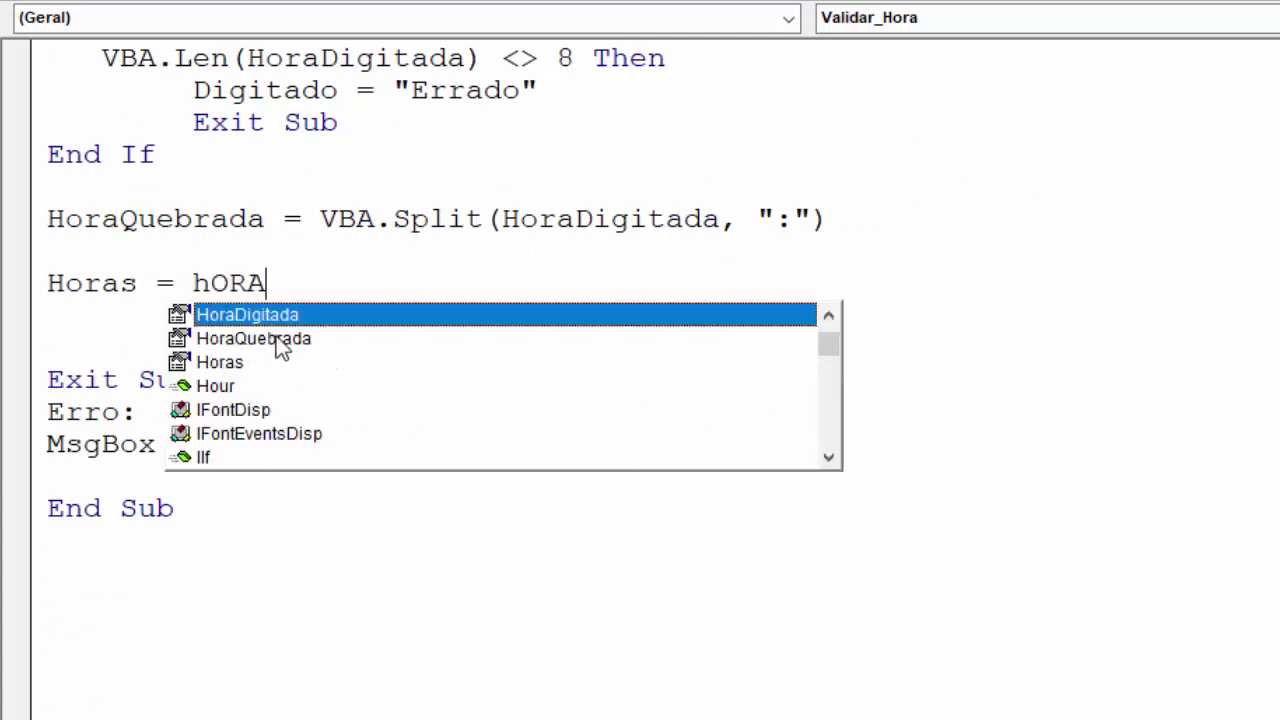
pyautogui.doubleClick(278, 336)
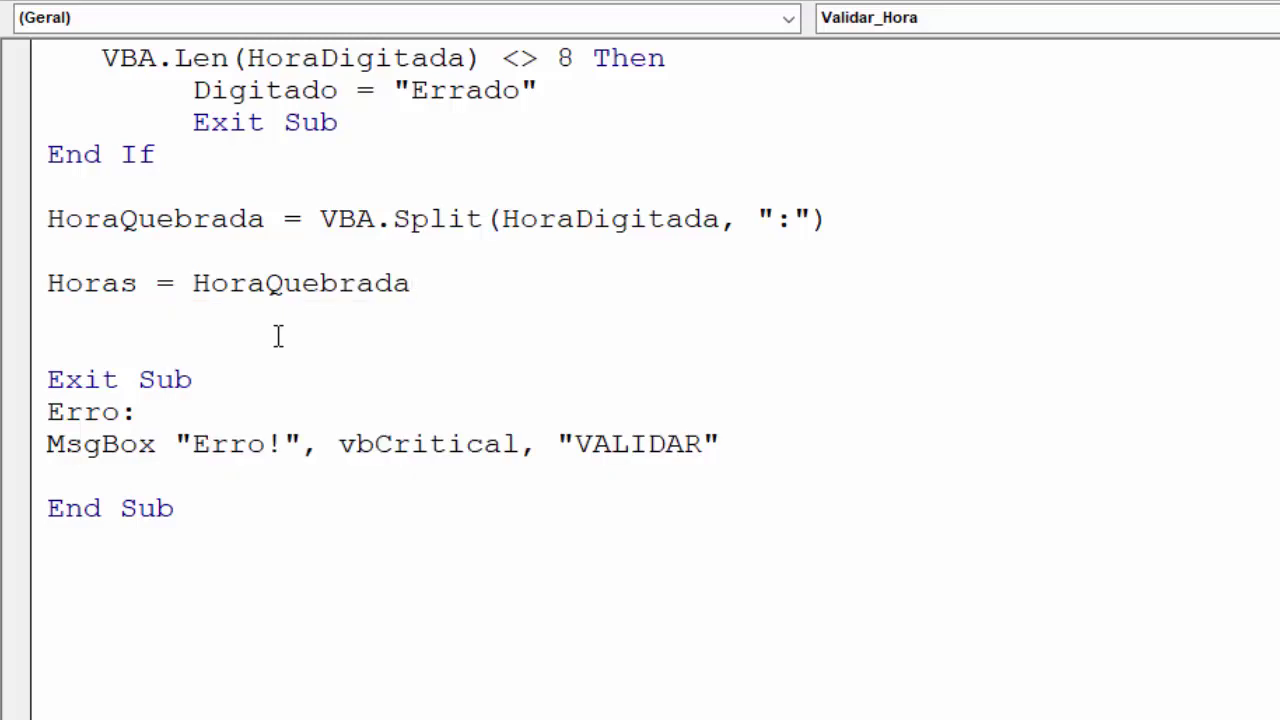
pyautogui.write('()')
pyautogui.click(430, 292)
pyautogui.write('0')
pyautogui.click(196, 315)
# Add the line Minutos = HoraQuebrada(1) below the Horas assignment
pyautogui.scroll(4, 452, 292)
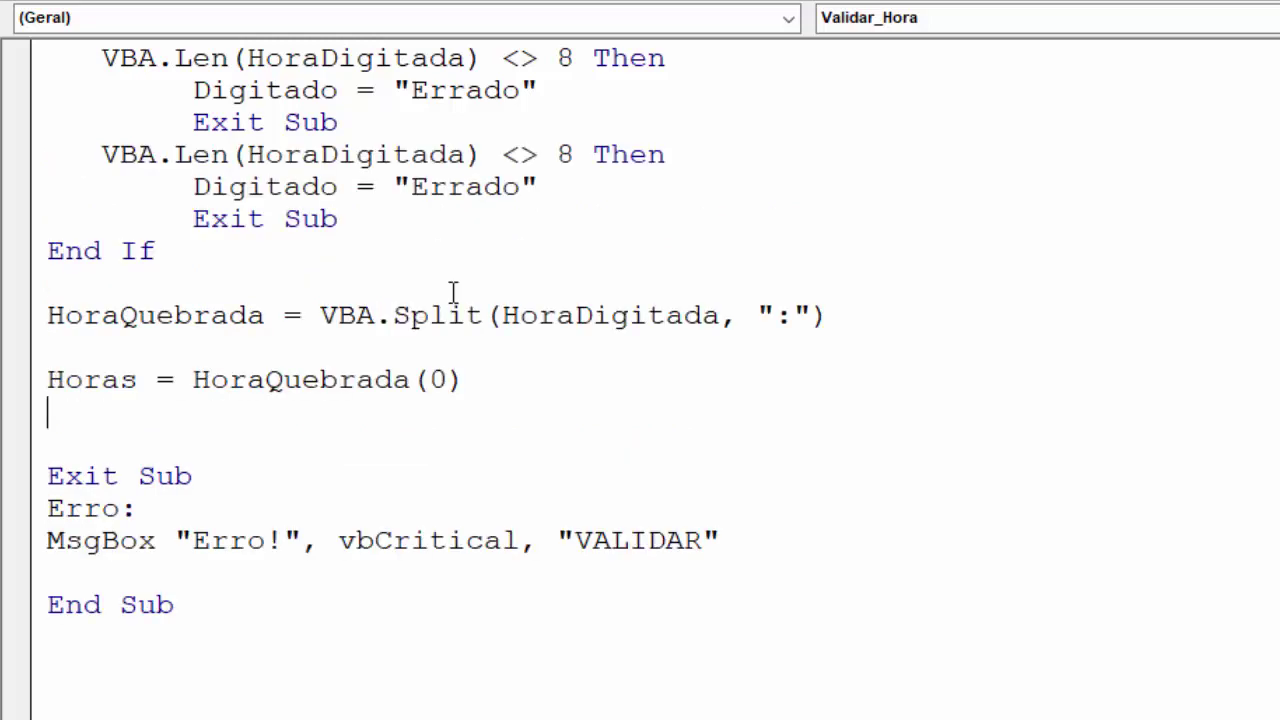
pyautogui.scroll(1, 452, 292)
pyautogui.moveTo(573, 251); pyautogui.dragTo(452, 251)
pyautogui.hotkey('ctrl', 'c')
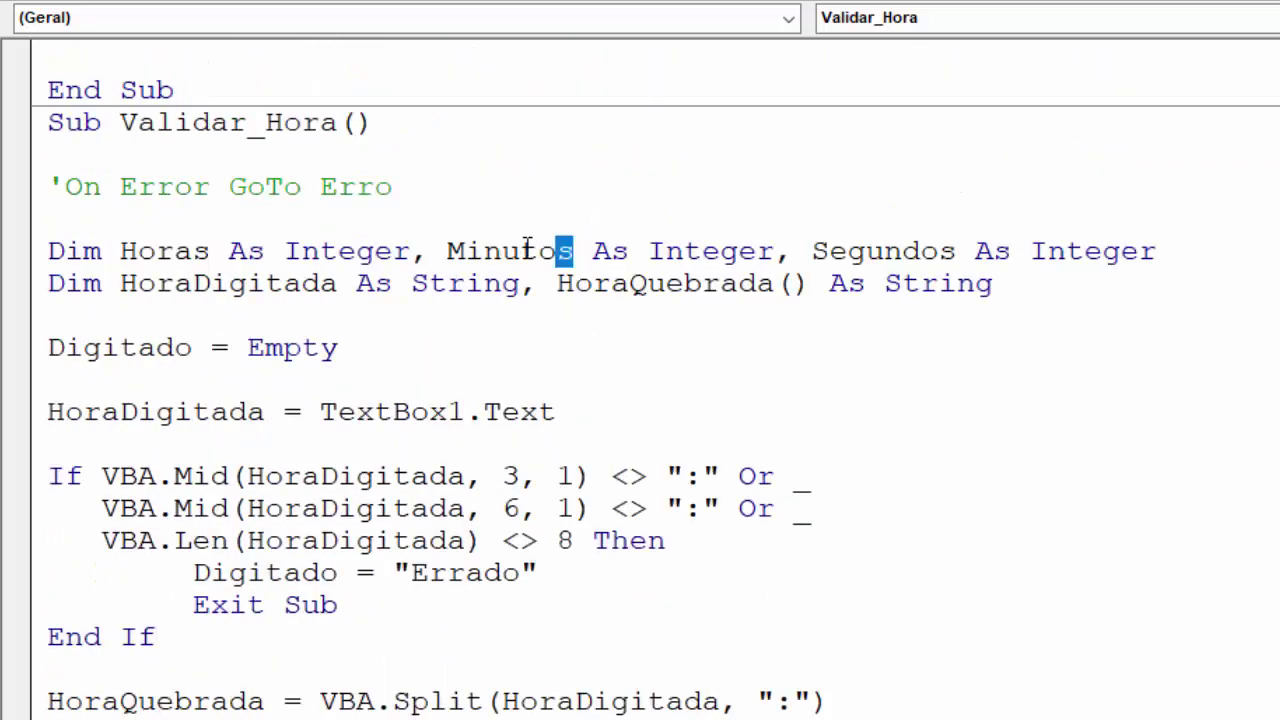
pyautogui.scroll(-2, 553, 245)
pyautogui.scroll(-3, 223, 360)
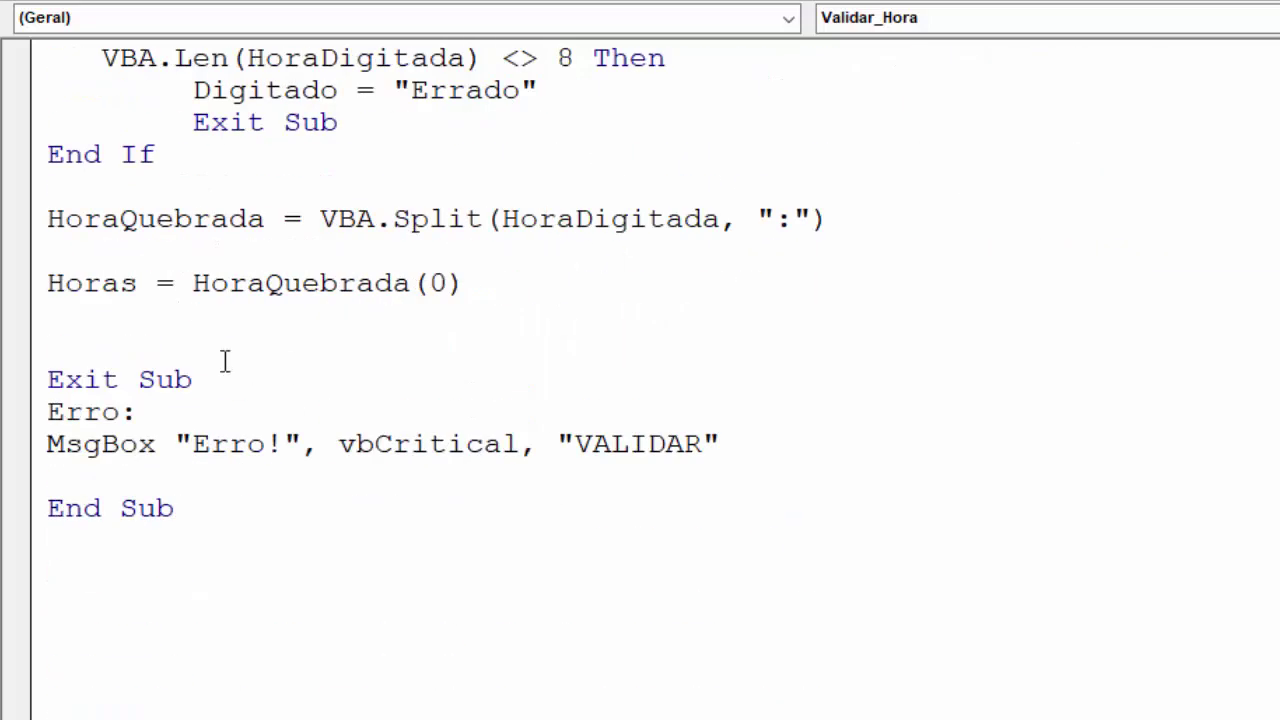
pyautogui.click(93, 321)
pyautogui.hotkey('ctrl', 'v')
pyautogui.scroll(-1, 198, 310)
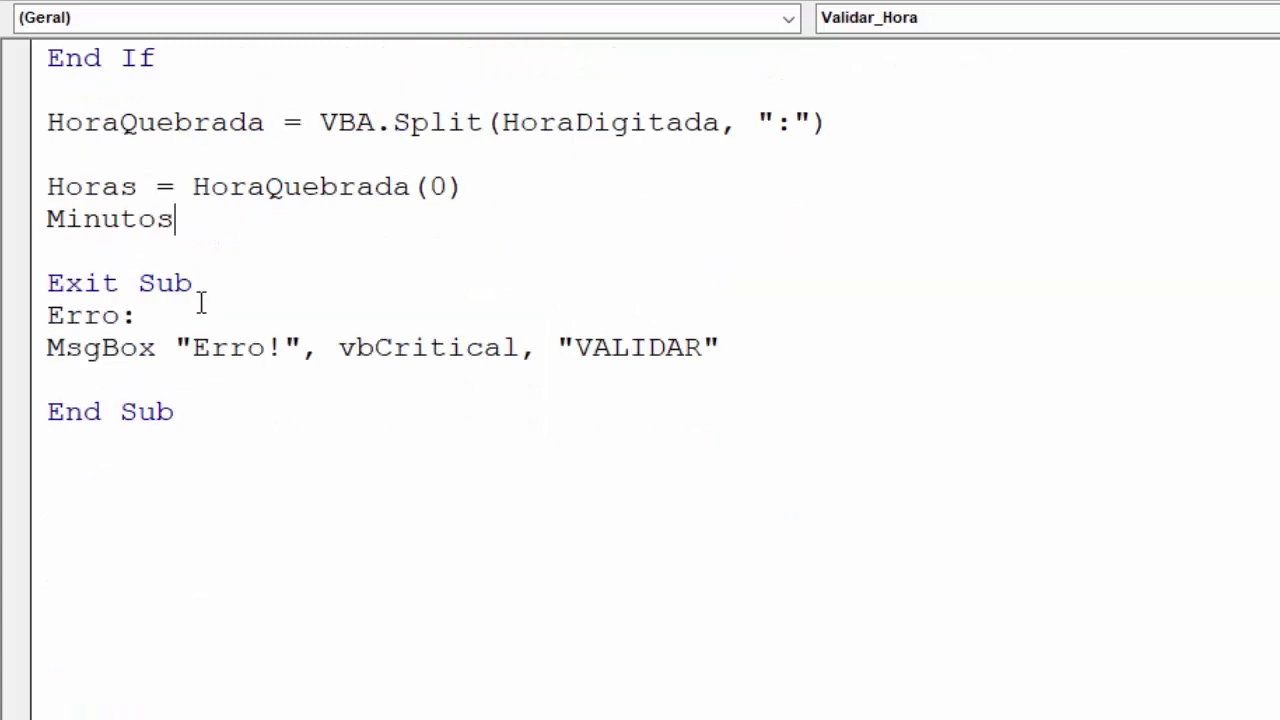
pyautogui.moveTo(157, 187); pyautogui.dragTo(494, 189)
pyautogui.hotkey('ctrl', 'c')
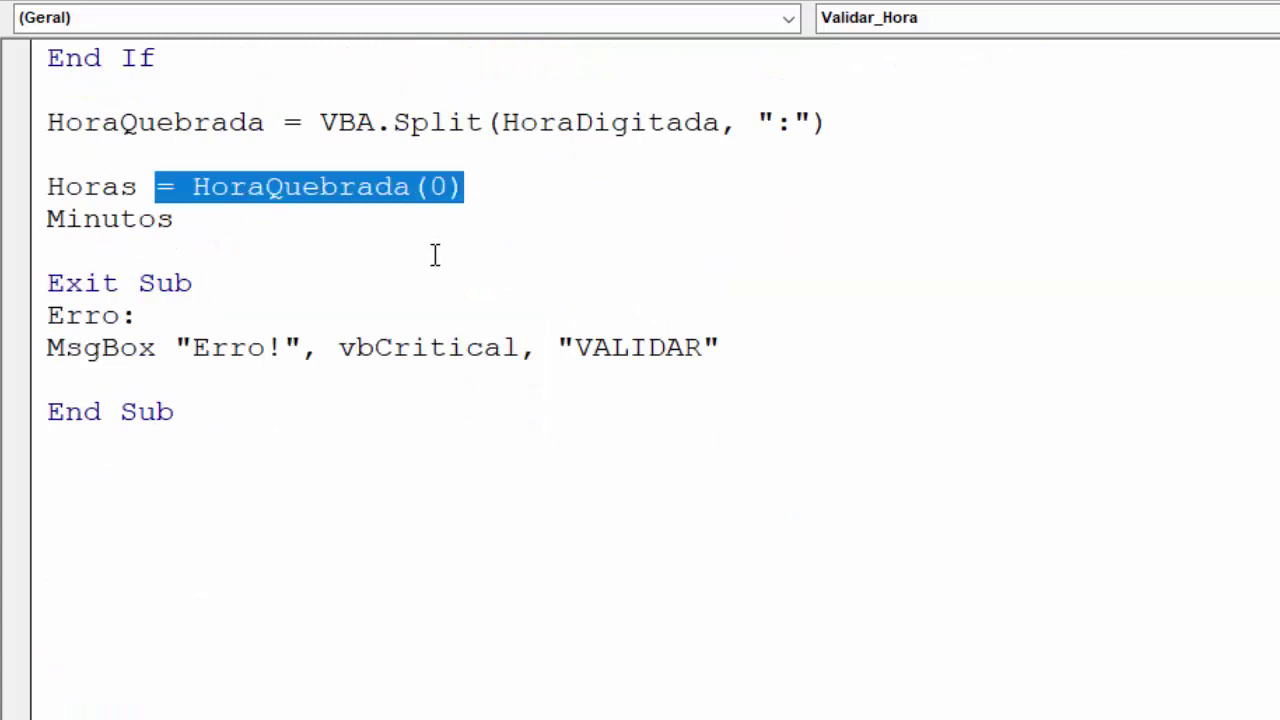
pyautogui.click(221, 224)
pyautogui.hotkey('ctrl', 'v')
pyautogui.click(488, 219)
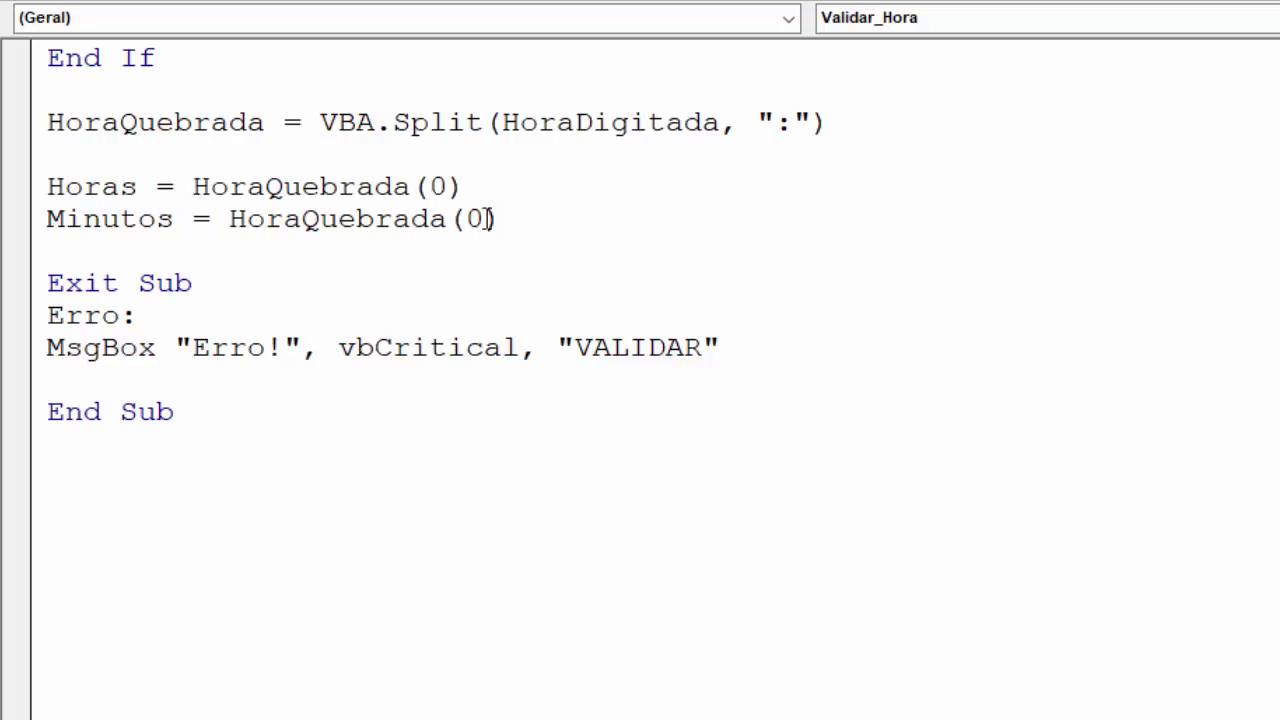
pyautogui.press('BackSpace')
pyautogui.write('1')
pyautogui.click(516, 218)
# Add the line Segundos = HoraQuebrada(2) below the Minutos assignment
pyautogui.scroll(1, 573, 259)
pyautogui.scroll(4, 573, 259)
pyautogui.scroll(1, 640, 277)
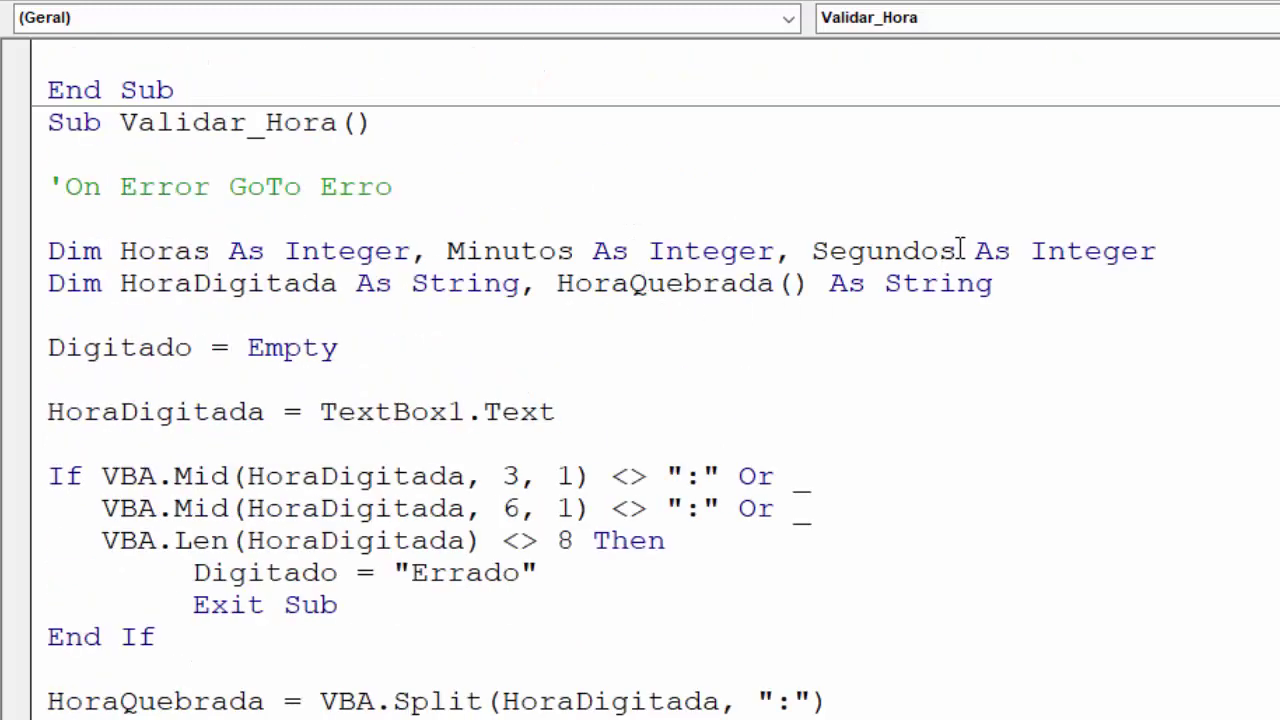
pyautogui.moveTo(957, 251); pyautogui.dragTo(812, 251)
pyautogui.hotkey('ctrl', 'c')
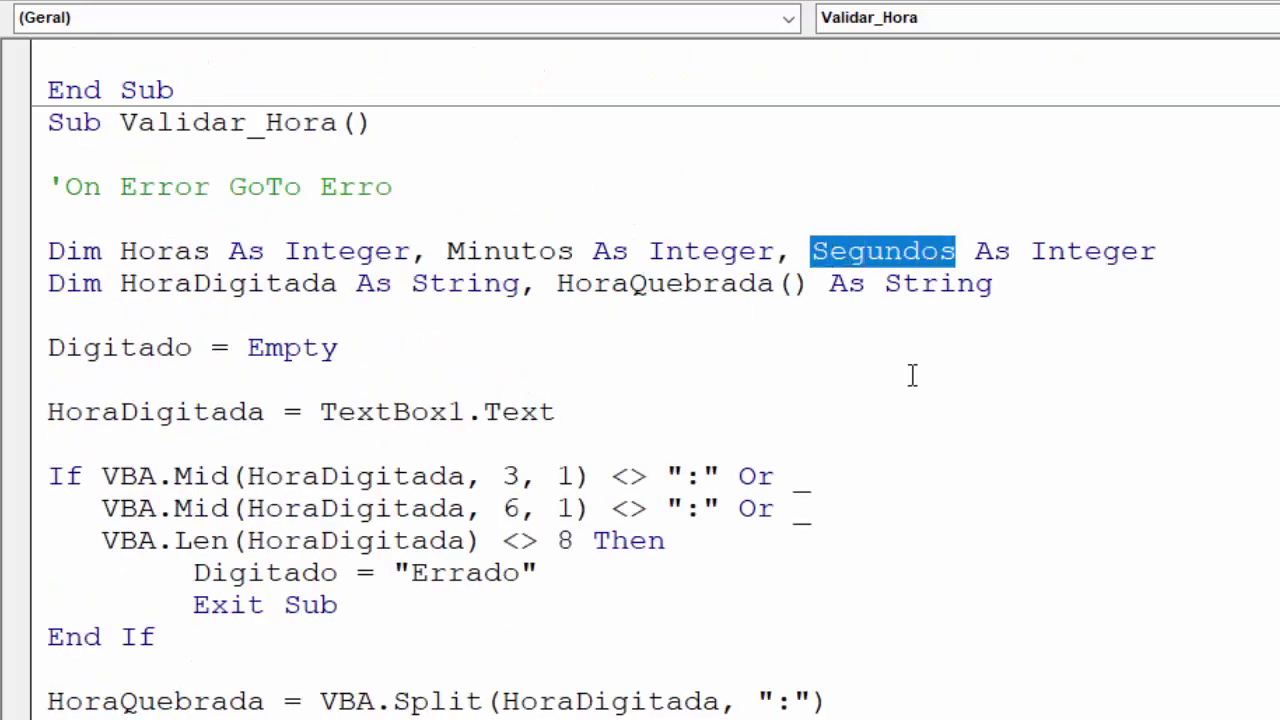
pyautogui.scroll(-5, 913, 371)
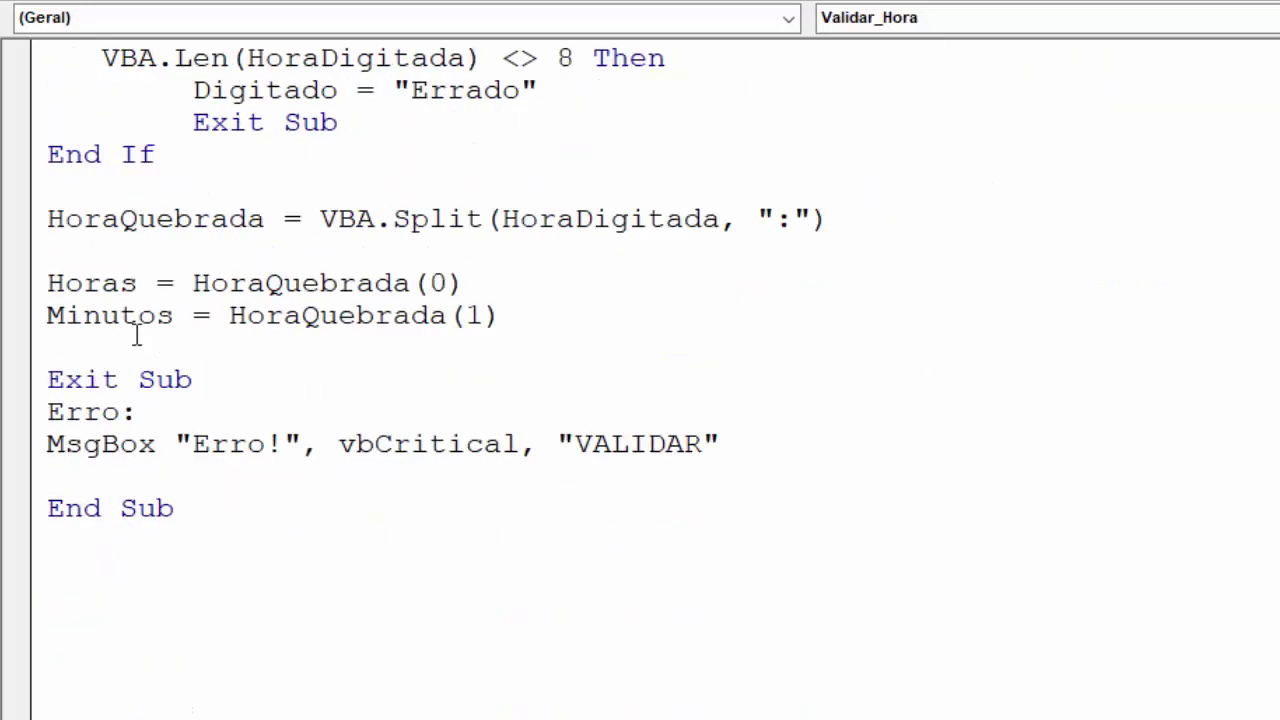
pyautogui.click(99, 336)
pyautogui.hotkey('ctrl', 'v')
pyautogui.press('Return')
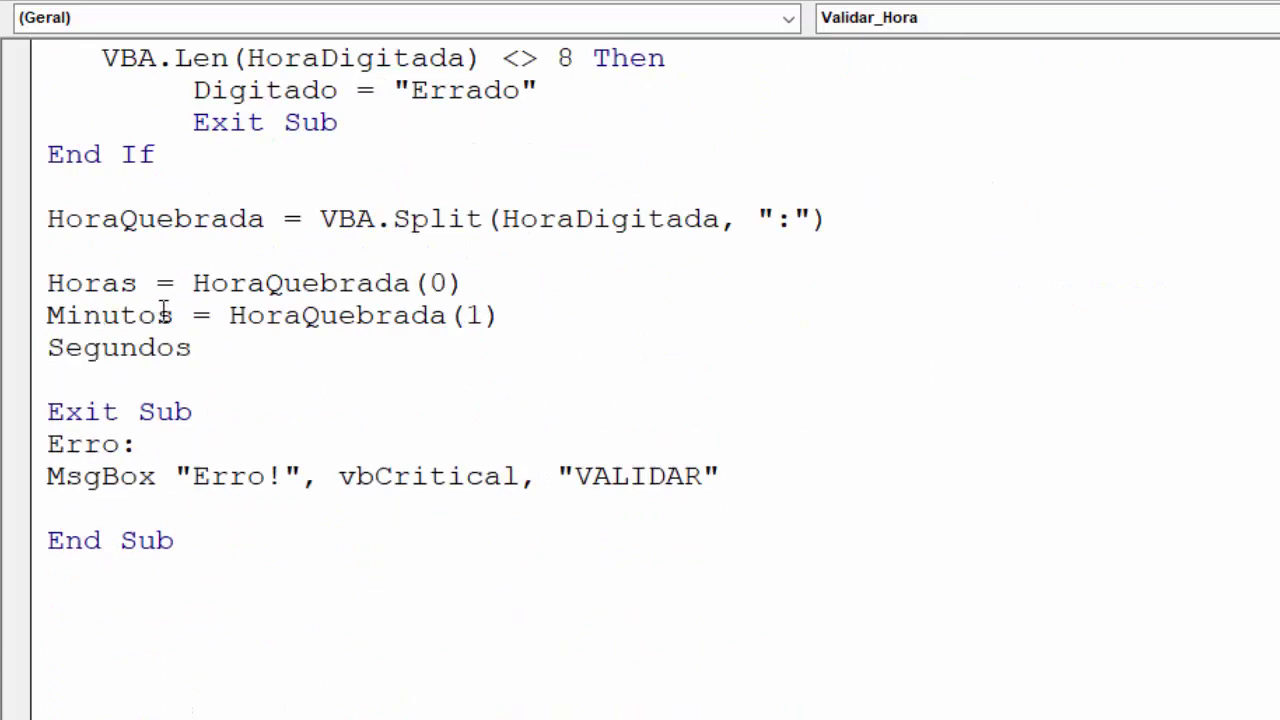
pyautogui.moveTo(193, 316); pyautogui.dragTo(532, 316)
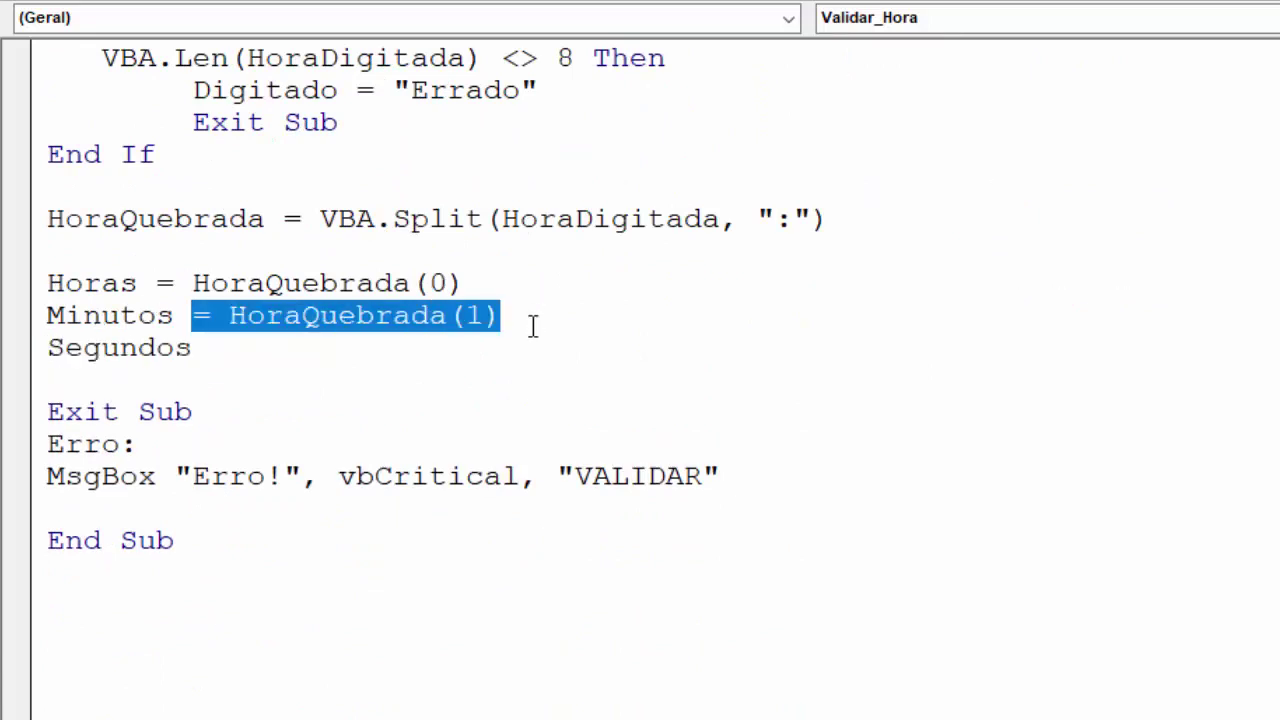
pyautogui.hotkey('ctrl', 'c')
pyautogui.click(230, 350)
pyautogui.hotkey('ctrl', 'v')
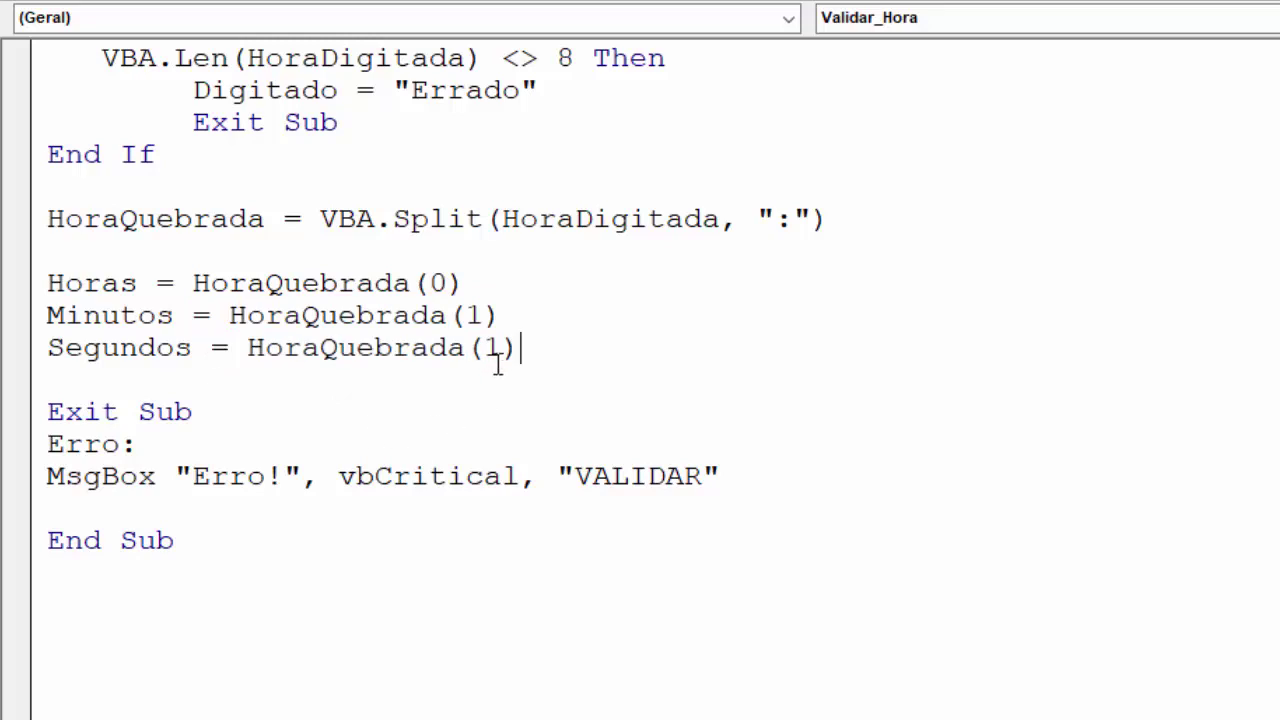
pyautogui.click(509, 347)
pyautogui.press('BackSpace')
pyautogui.write('2')
# Insert blank lines above Exit Sub and select the Horas variable name to copy
pyautogui.click(146, 380)
pyautogui.press('Return')
pyautogui.press('Return')
pyautogui.press('Return')
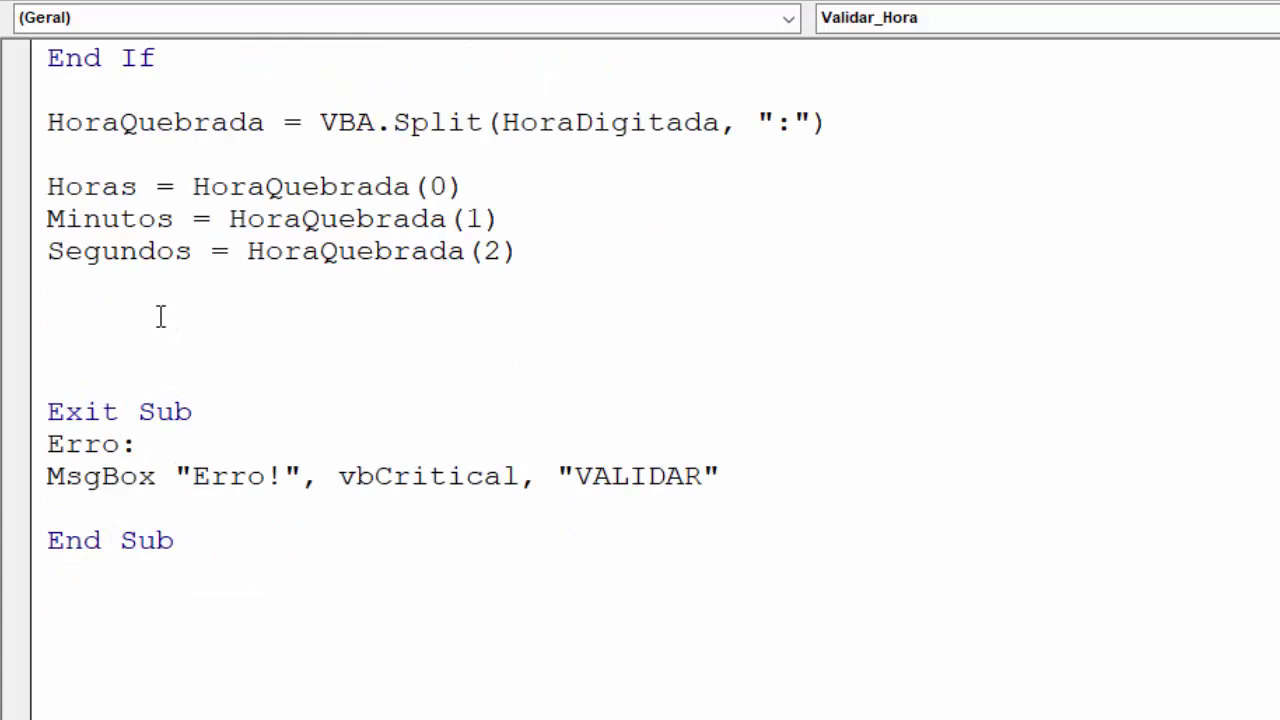
pyautogui.scroll(-1, 130, 300)
pyautogui.click(75, 215)
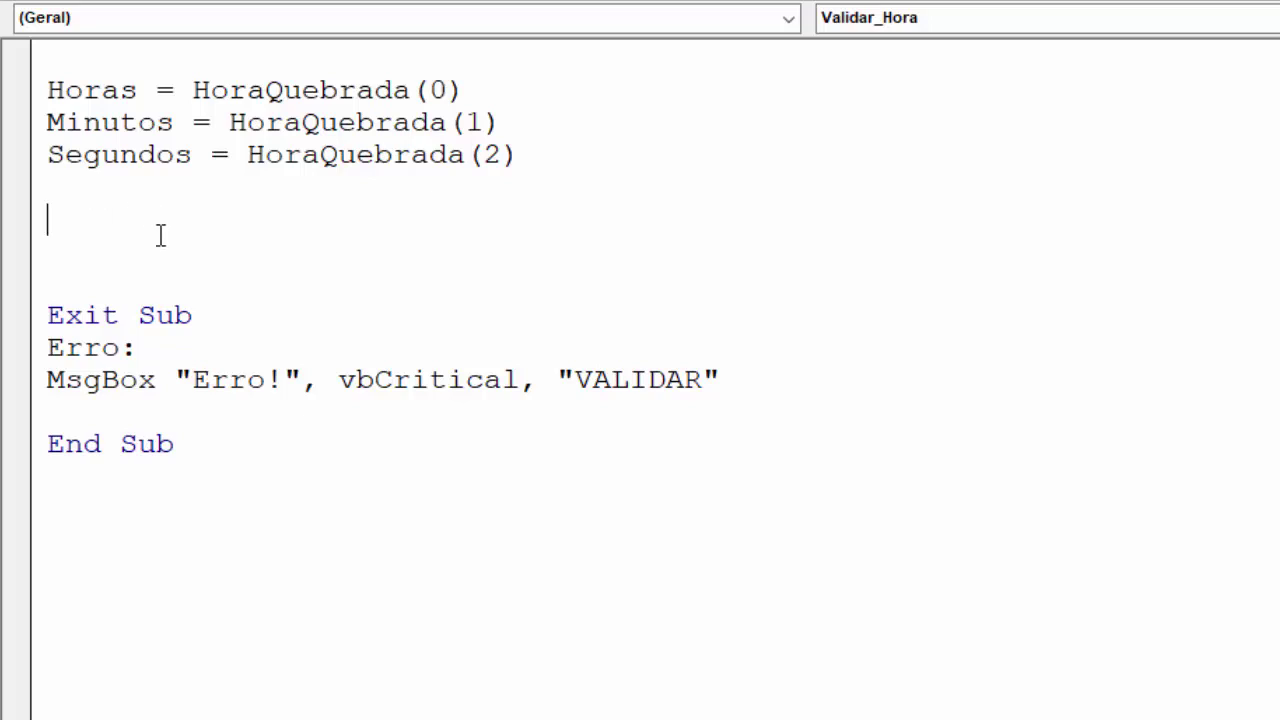
pyautogui.moveTo(138, 90); pyautogui.dragTo(46, 92)
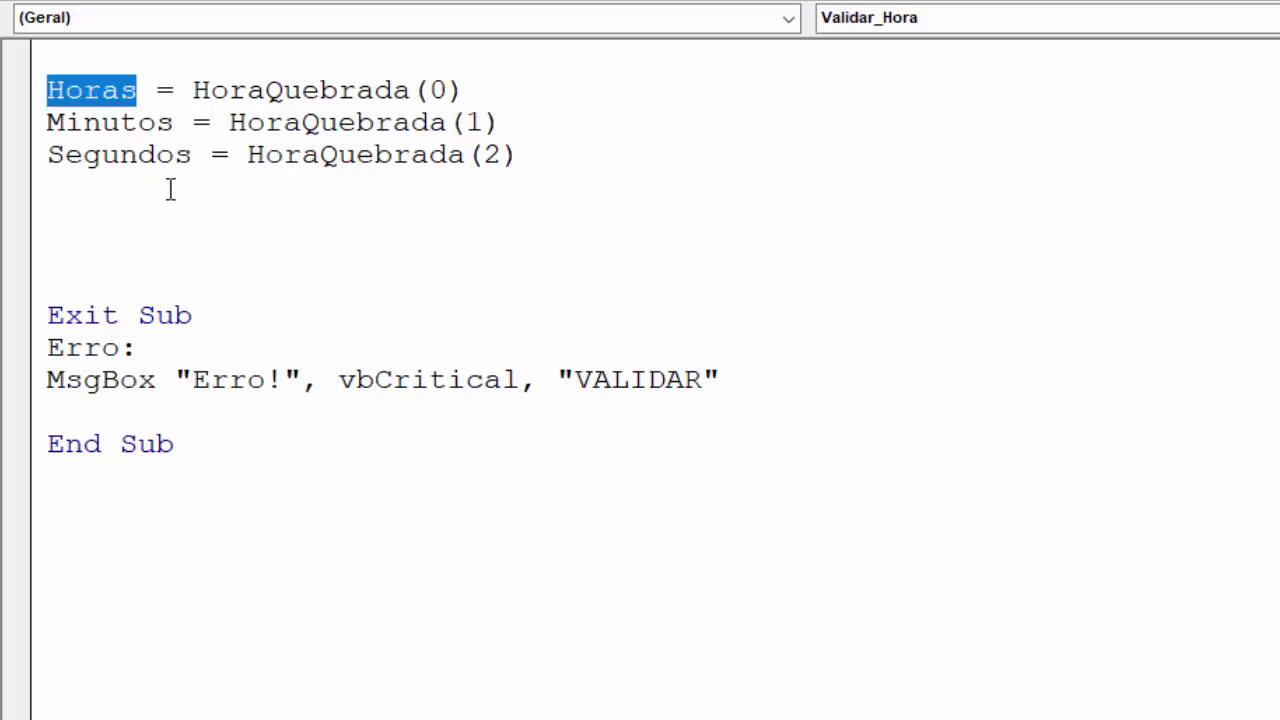
# Write an If Horas < 0 Or Horas >= 24 Then block closed with End If
pyautogui.click(97, 237)
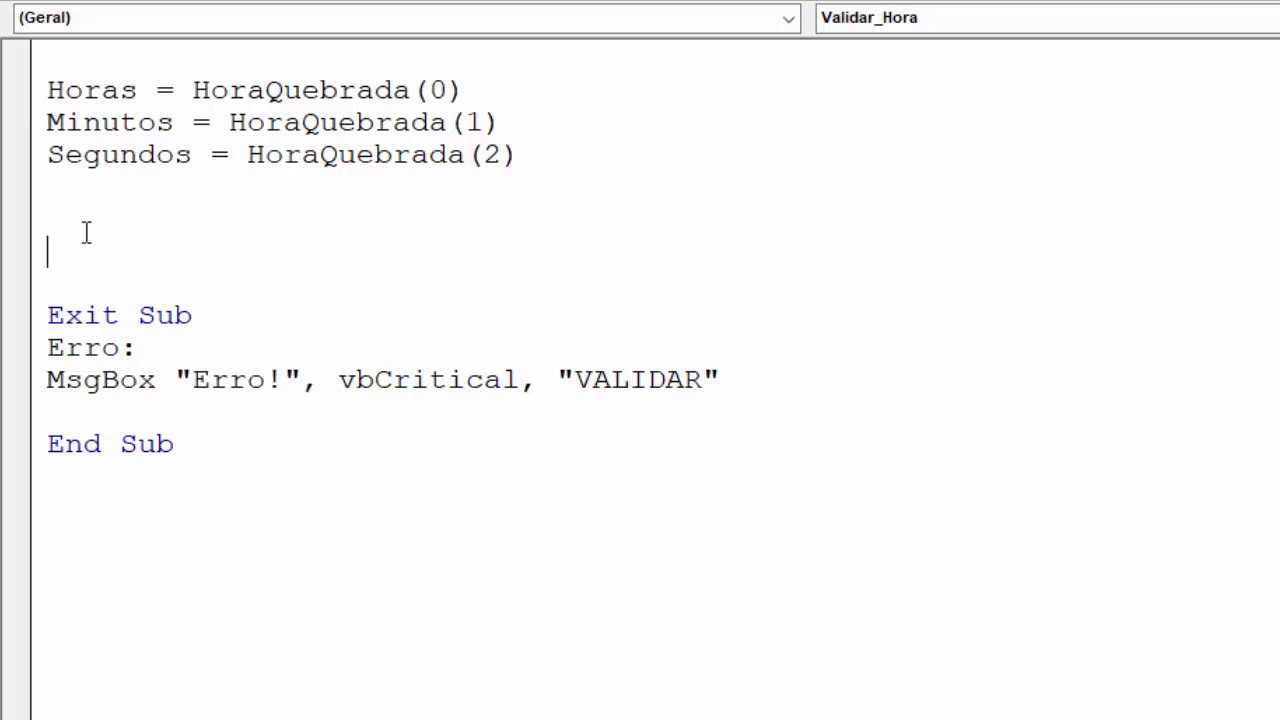
pyautogui.click(86, 232)
pyautogui.write('If')
pyautogui.hotkey('ctrl', 'v')
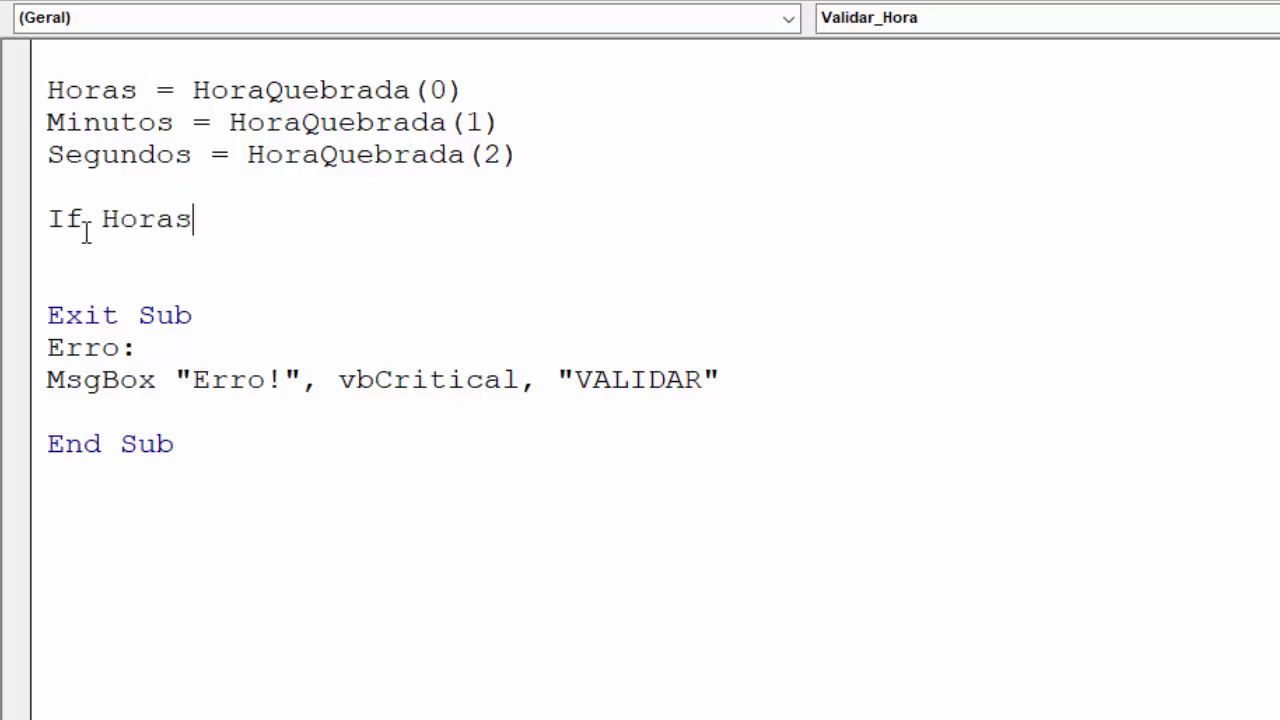
pyautogui.write('< 0')
pyautogui.write(' or')
pyautogui.hotkey('ctrl', 'v')
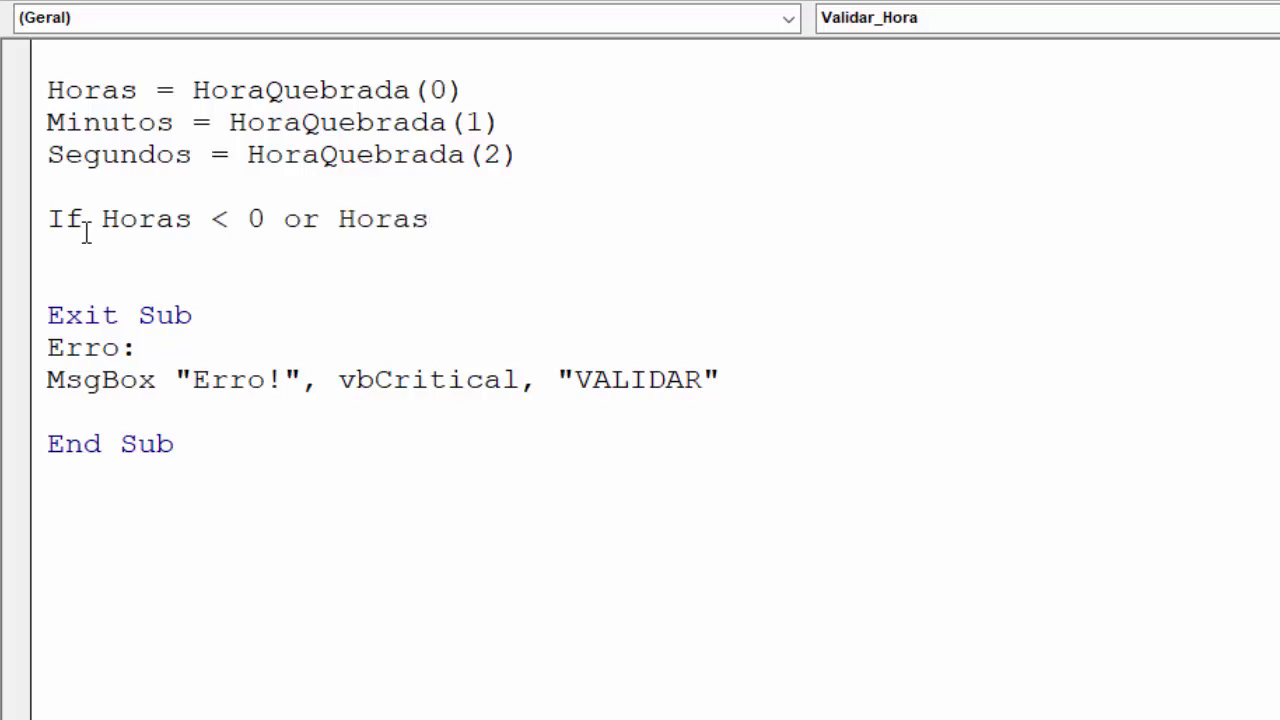
pyautogui.write('>=')
pyautogui.write(' 24')
pyautogui.write(' then')
pyautogui.press('Return')
pyautogui.press('Return')
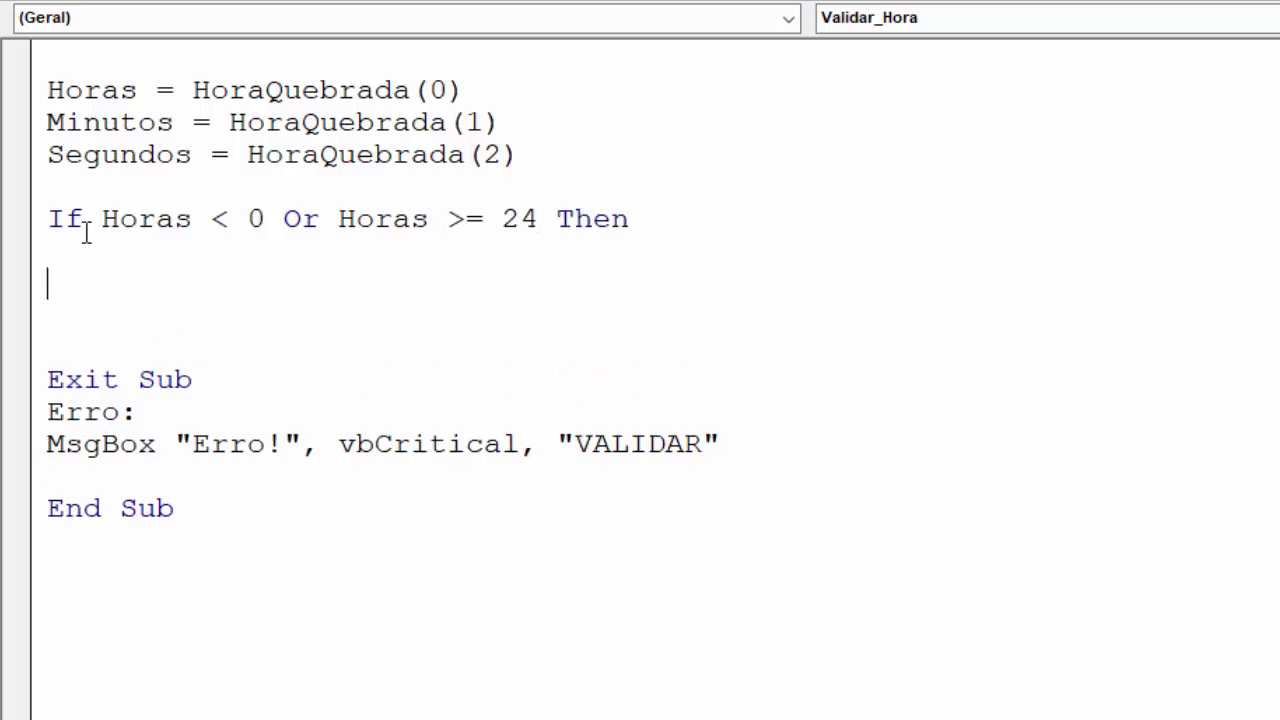
pyautogui.write('end if')
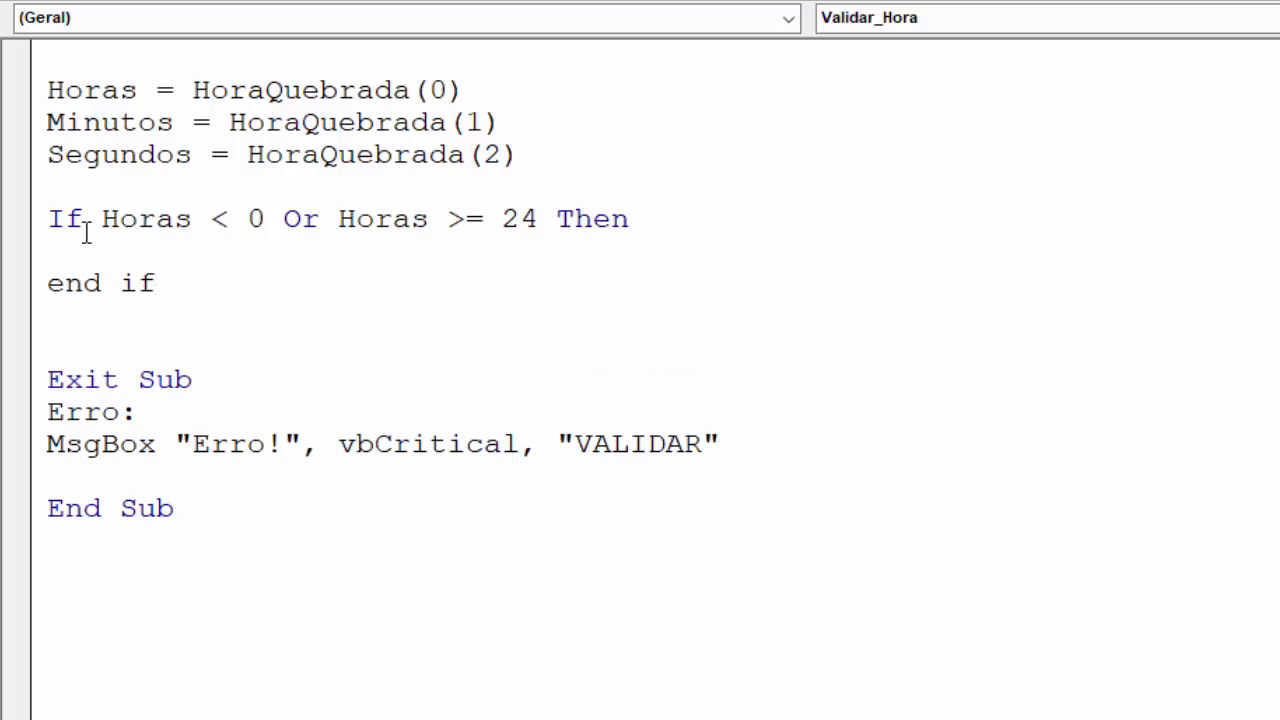
# Highlight the 0 lower limit and the >= 24 upper limit of the Horas condition
pyautogui.click(70, 250)
pyautogui.moveTo(264, 218); pyautogui.dragTo(246, 218)
pyautogui.click(488, 256)
pyautogui.moveTo(447, 219); pyautogui.dragTo(538, 222)
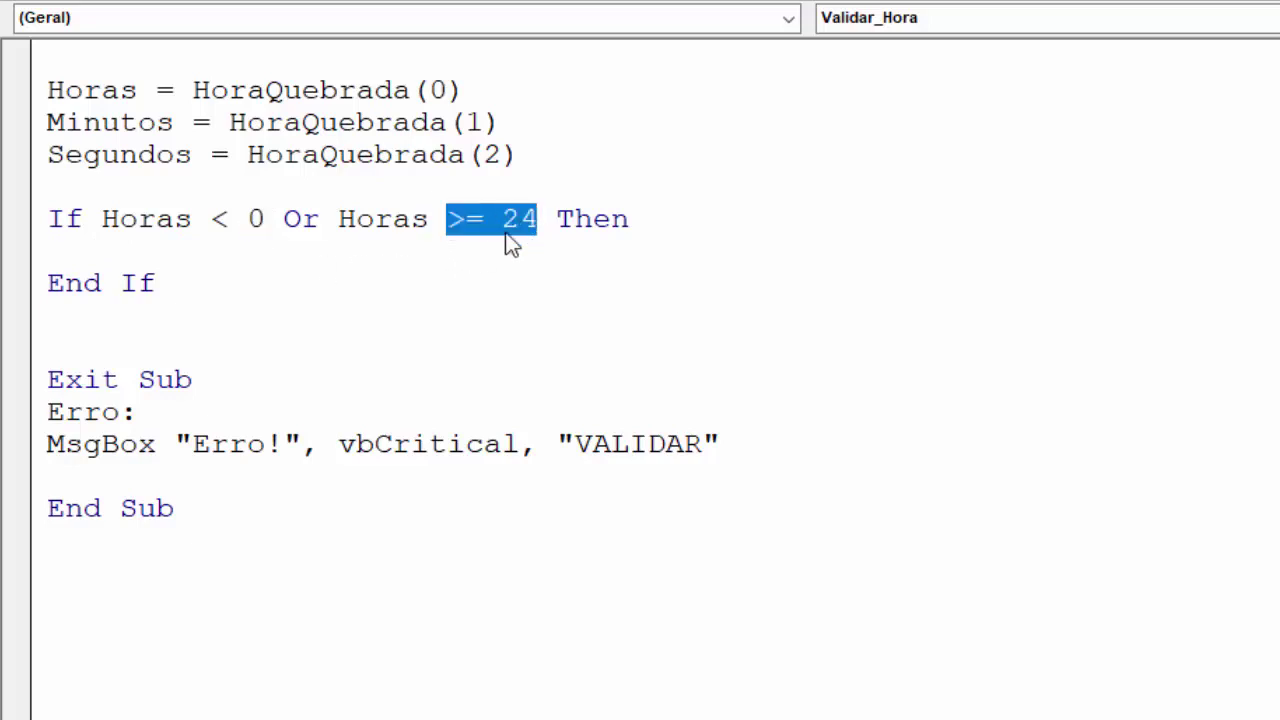
pyautogui.click(400, 283)
# Copy the Digitado = "Errado" and Exit Sub lines into the Horas block and align them
pyautogui.scroll(1, 427, 263)
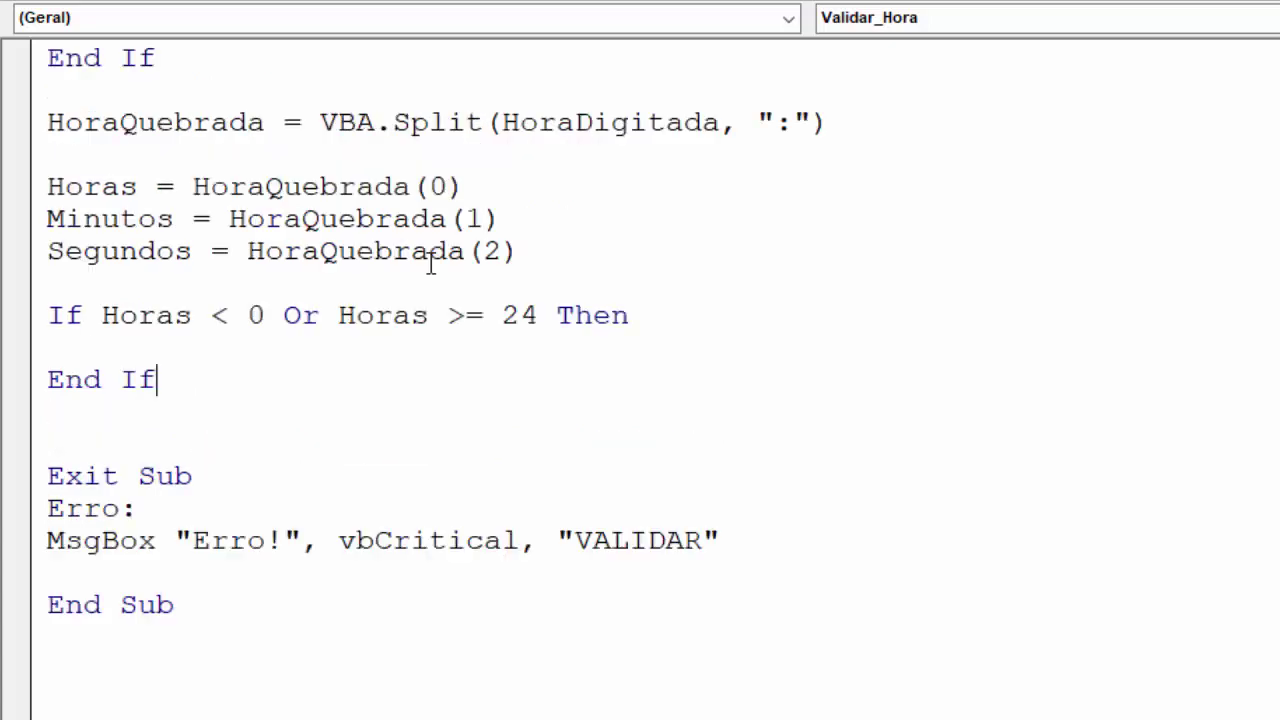
pyautogui.scroll(1, 486, 277)
pyautogui.scroll(1, 490, 277)
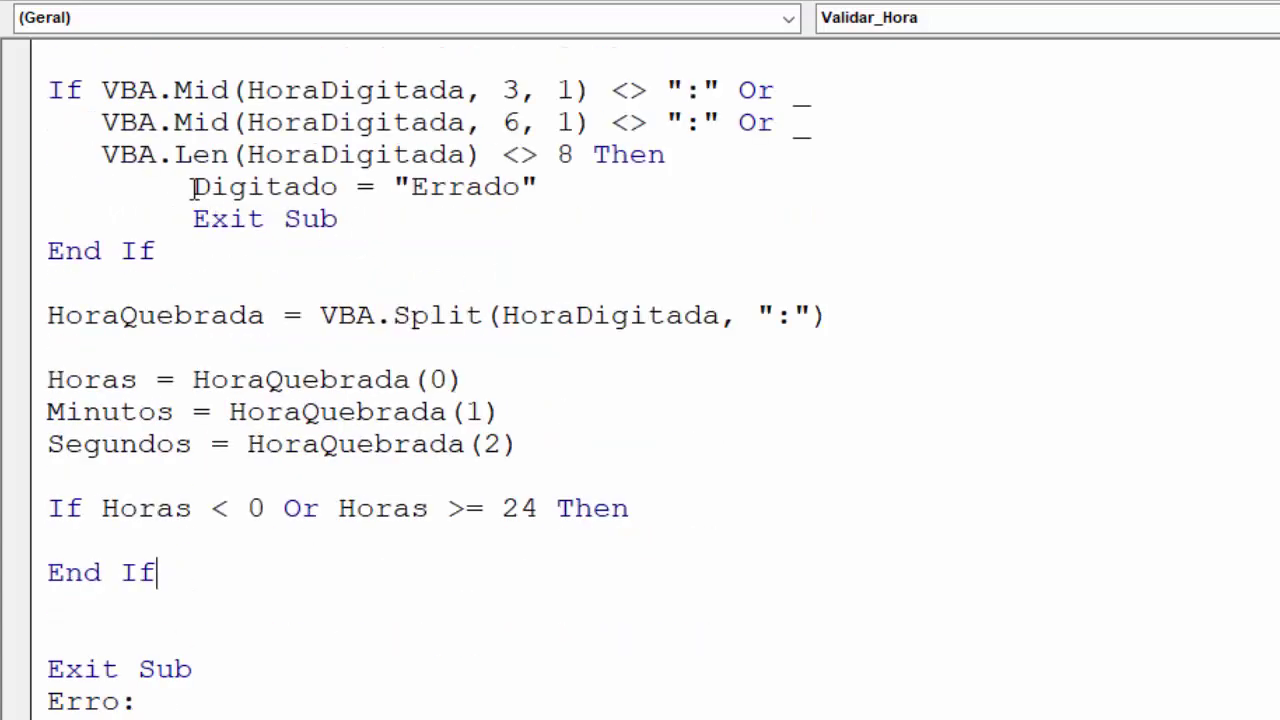
pyautogui.moveTo(193, 187); pyautogui.dragTo(509, 218)
pyautogui.hotkey('ctrl', 'c')
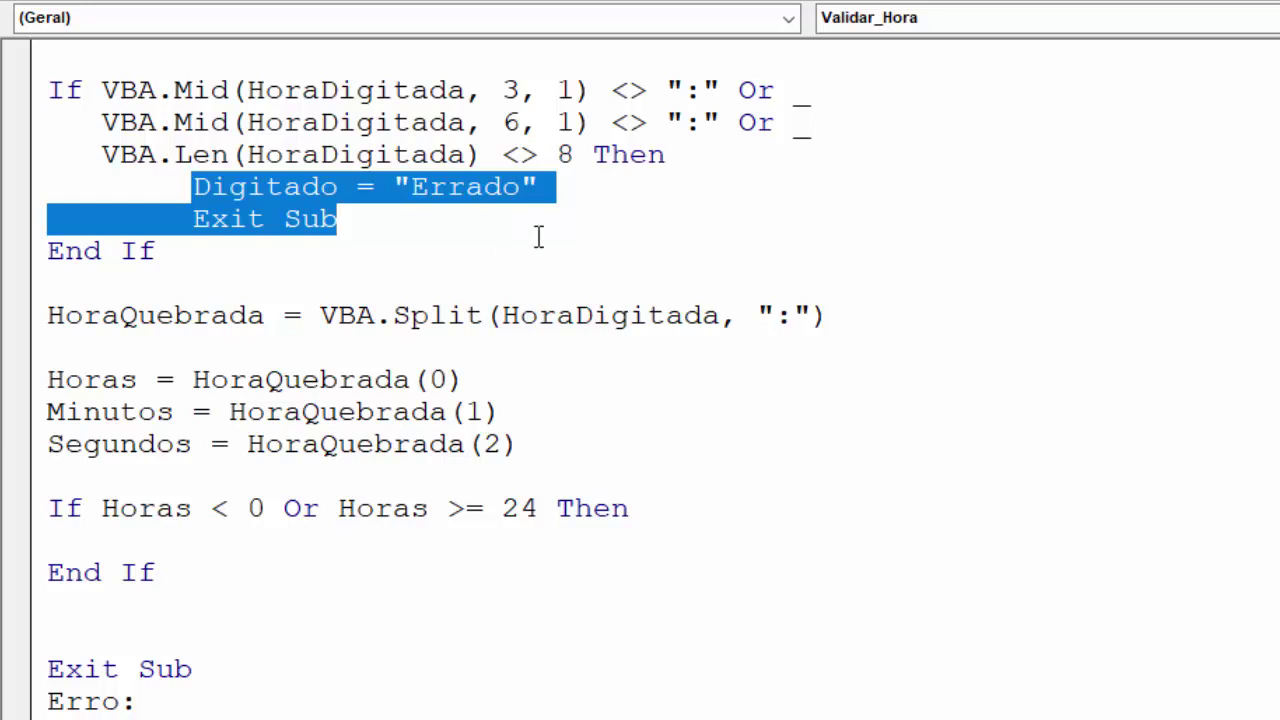
pyautogui.scroll(-3, 453, 245)
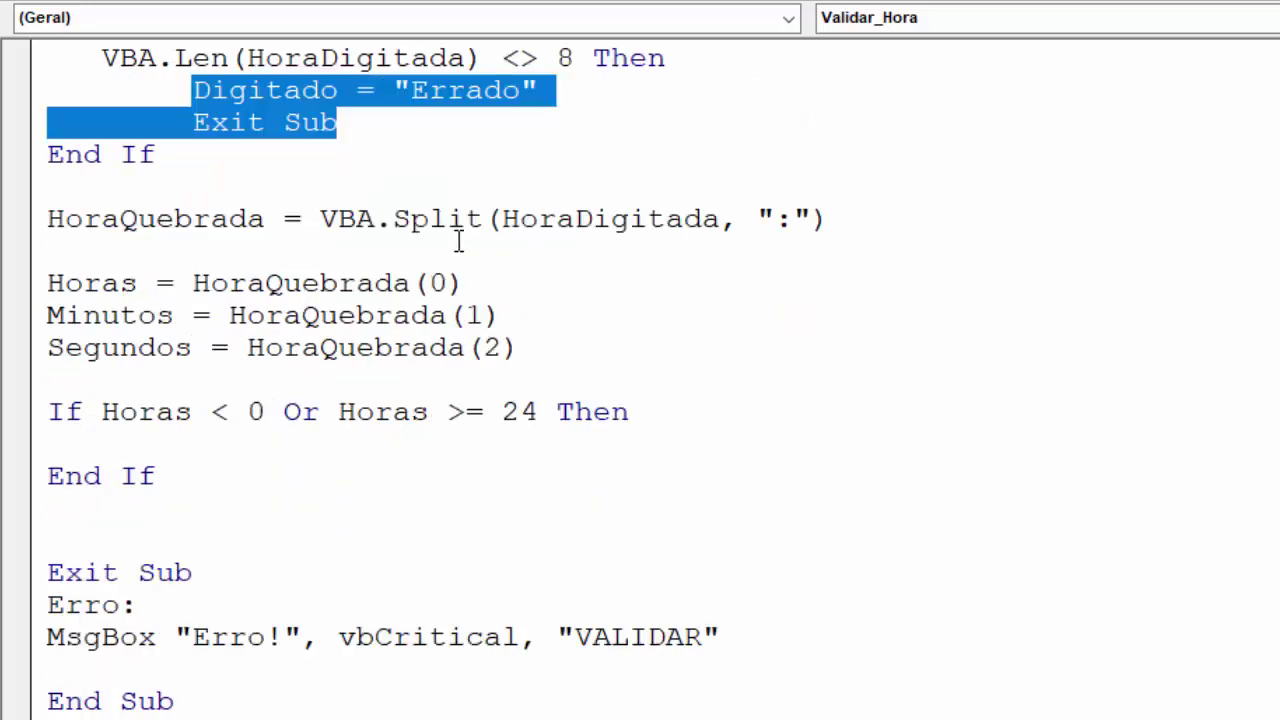
pyautogui.scroll(-3, 457, 238)
pyautogui.click(224, 350)
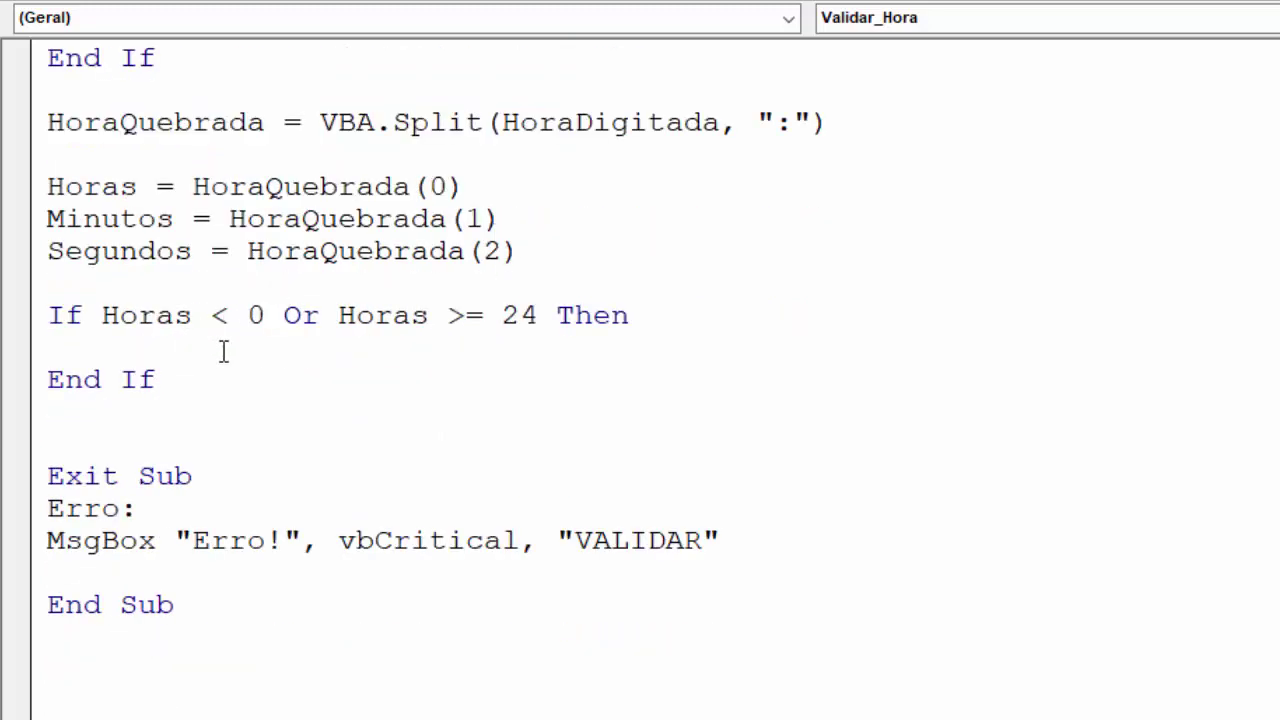
pyautogui.hotkey('ctrl', 'v')
pyautogui.click(200, 385)
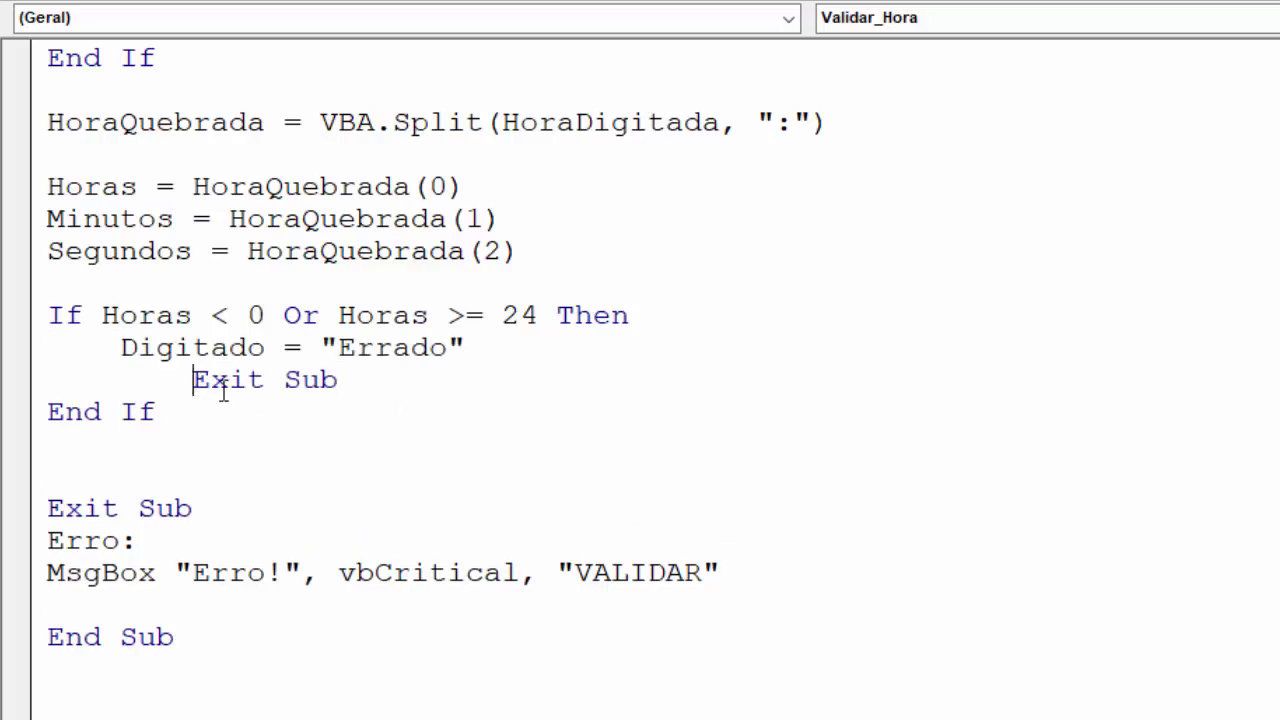
pyautogui.hotkey('shift', 'Tab')
# Highlight the Digitado and Exit Sub lines, then add blank lines below End If
pyautogui.click(249, 409)
pyautogui.click(131, 347)
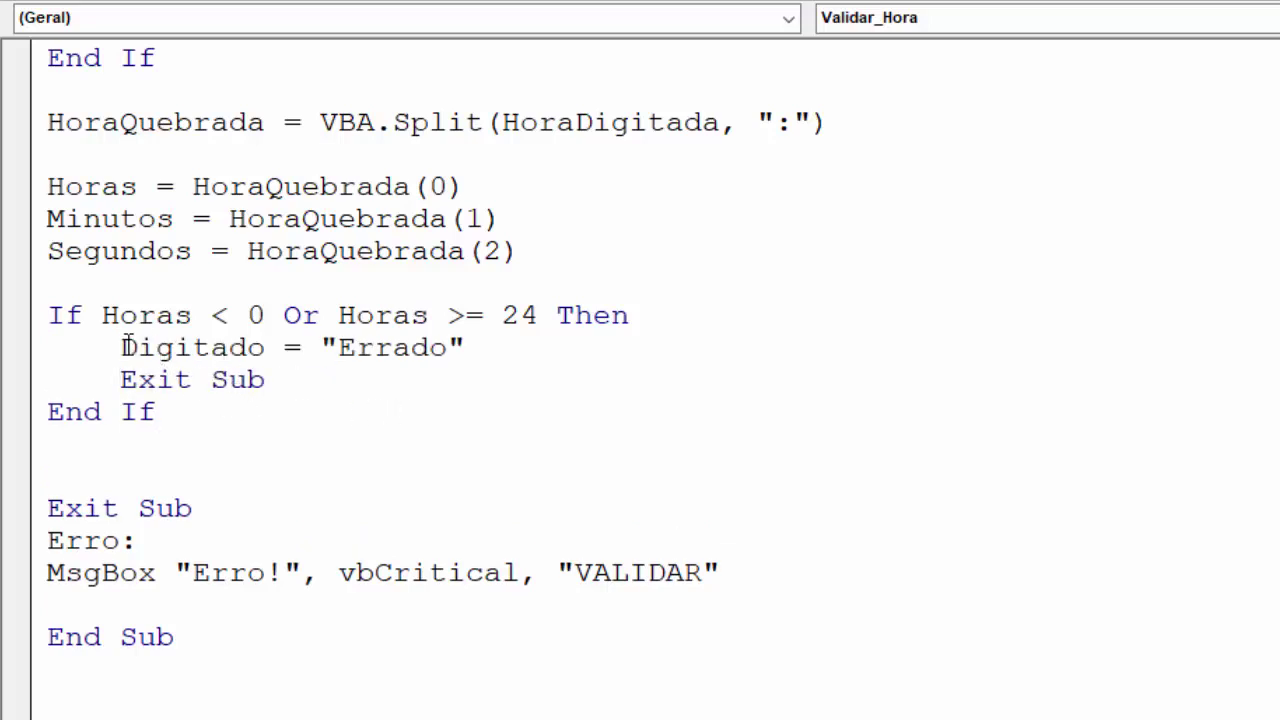
pyautogui.moveTo(148, 347); pyautogui.dragTo(486, 346)
pyautogui.click(350, 417)
pyautogui.moveTo(120, 380); pyautogui.dragTo(292, 383)
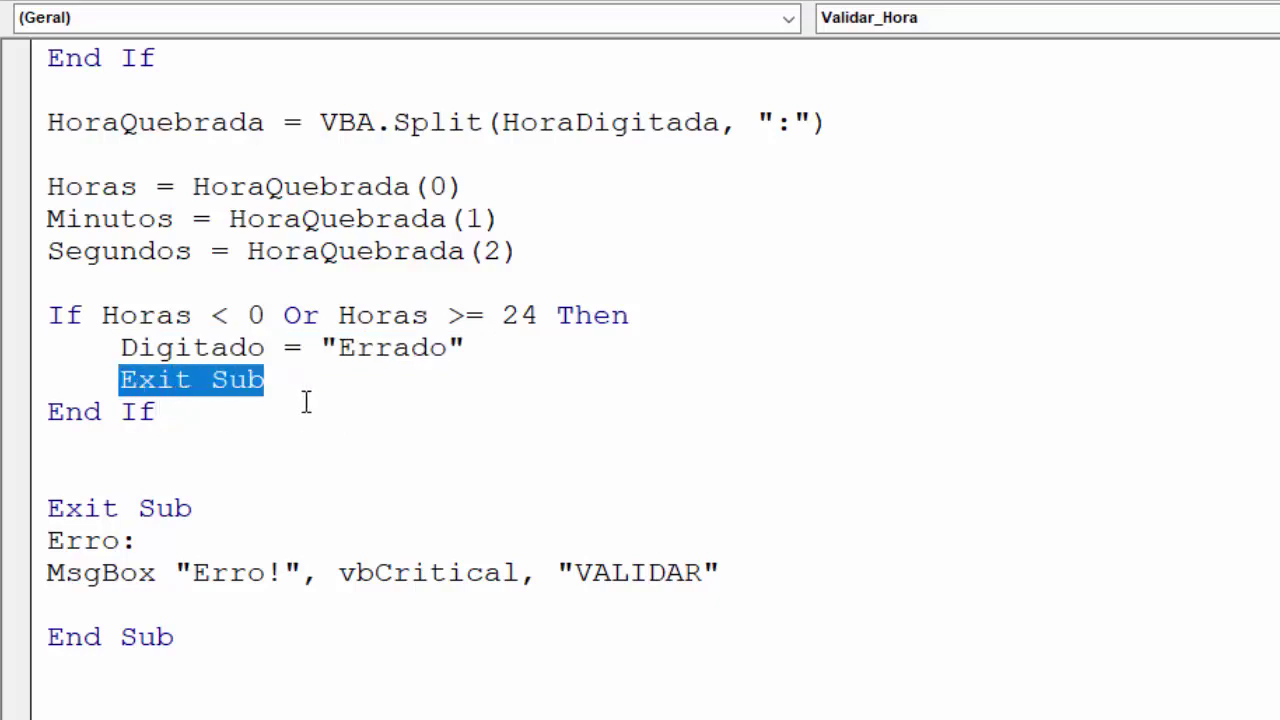
pyautogui.click(96, 452)
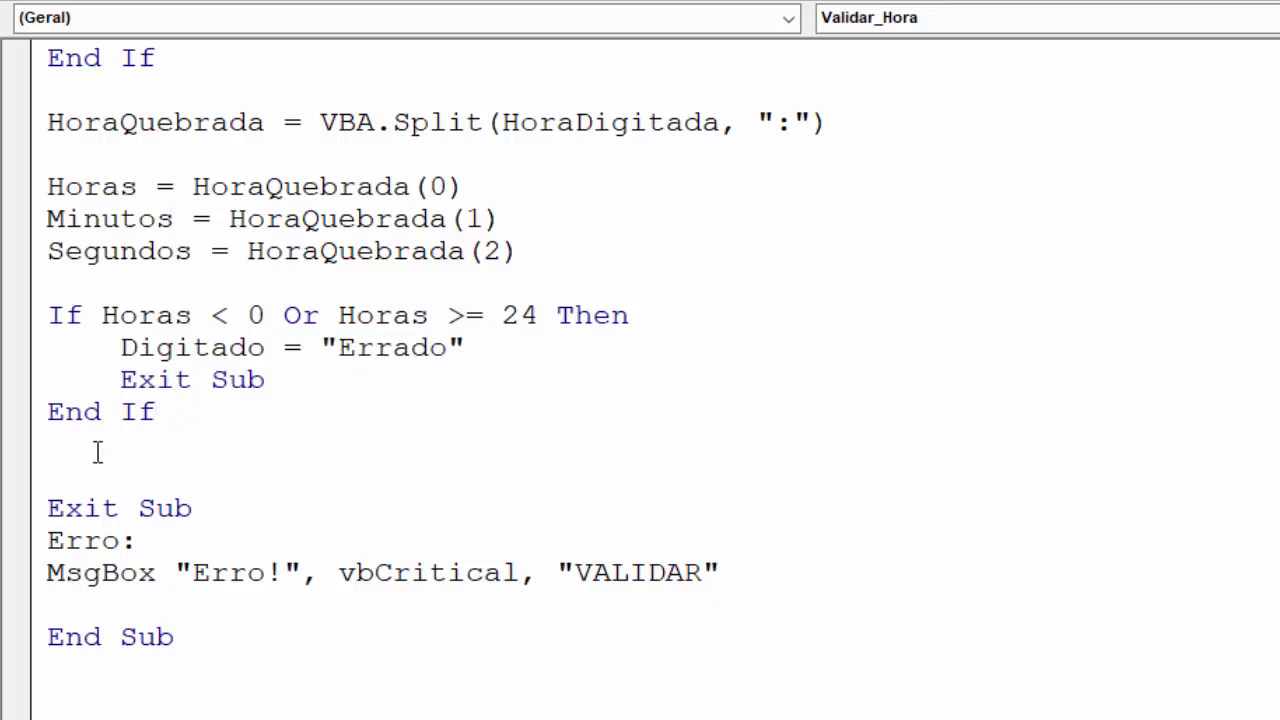
pyautogui.press('Return')
pyautogui.press('Return')
pyautogui.scroll(-1, 100, 451)
pyautogui.scroll(-1, 100, 451)
pyautogui.click(76, 278)
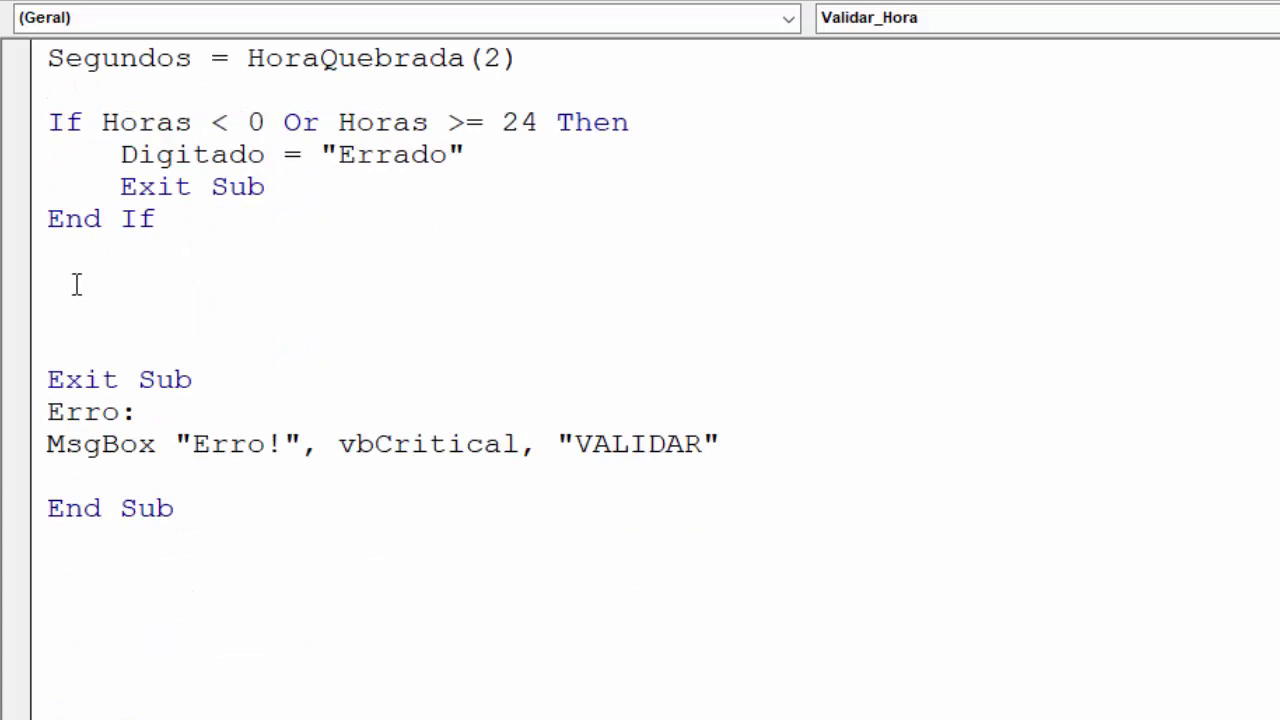
# Write an If Minutos < 0 Or Minutos > 59 Then block closed with End If
pyautogui.scroll(2, 150, 318)
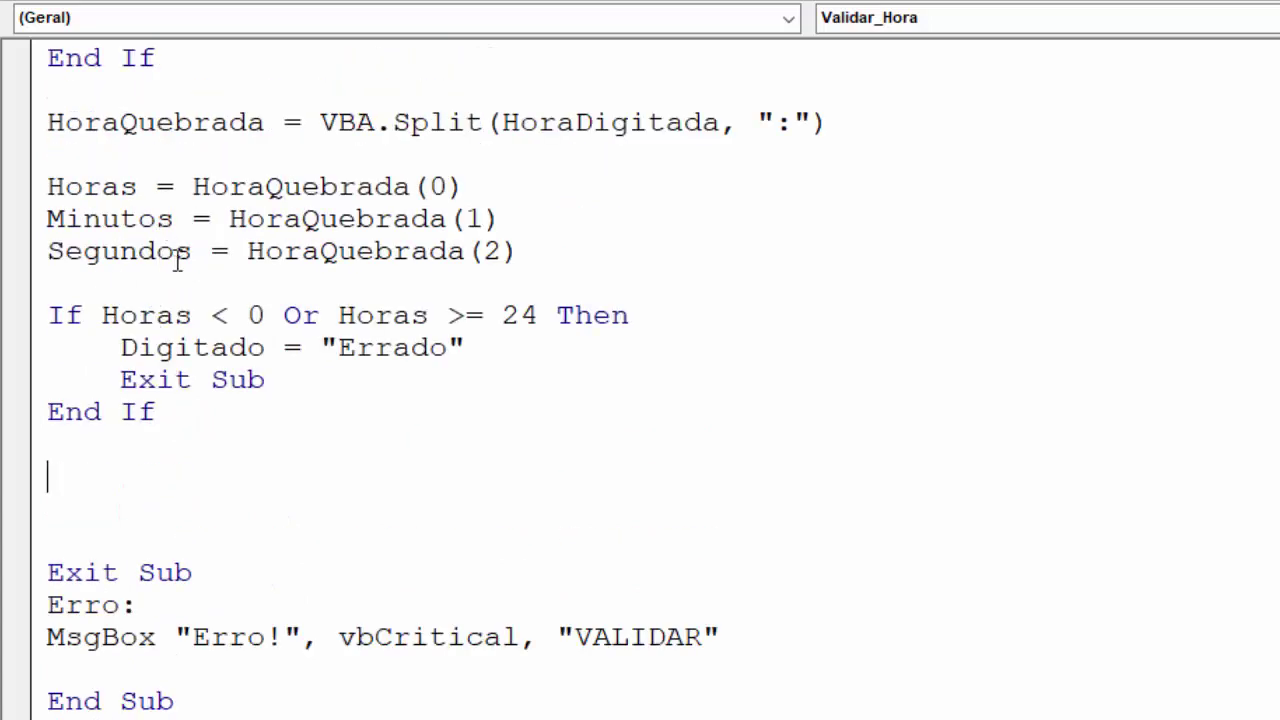
pyautogui.moveTo(173, 219); pyautogui.dragTo(33, 240)
pyautogui.hotkey('ctrl', 'c')
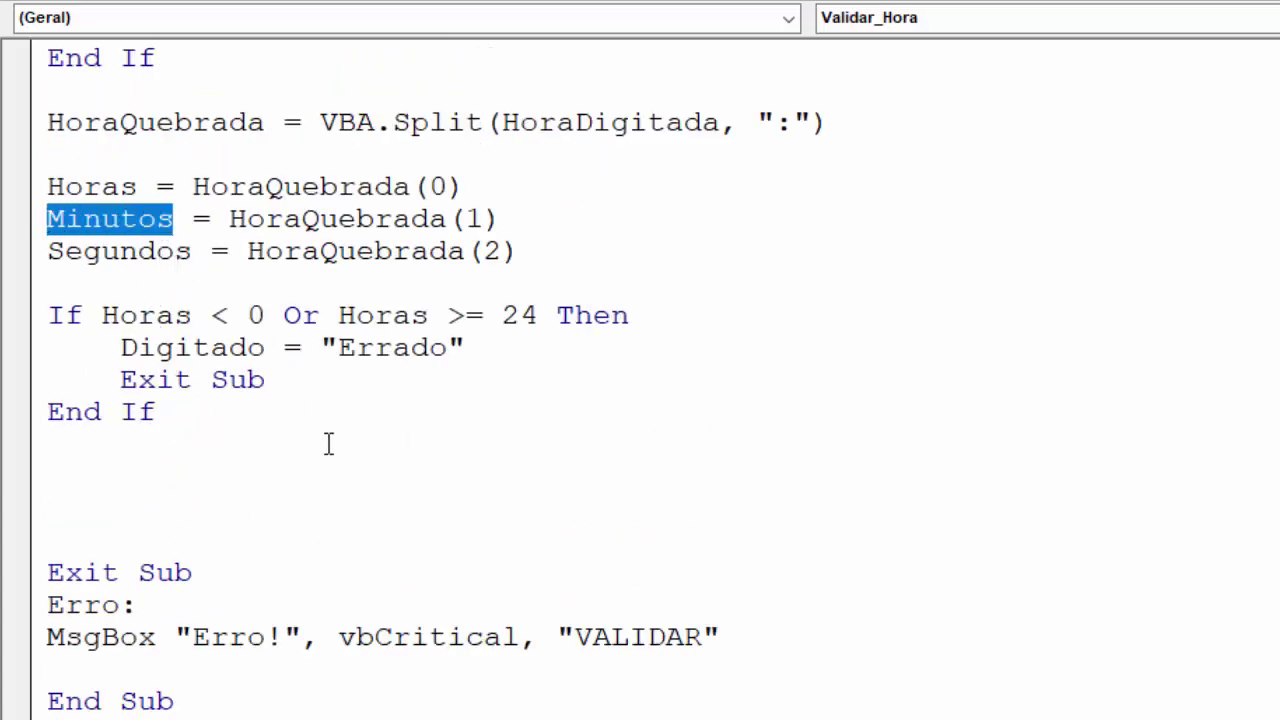
pyautogui.scroll(-2, 403, 411)
pyautogui.click(85, 293)
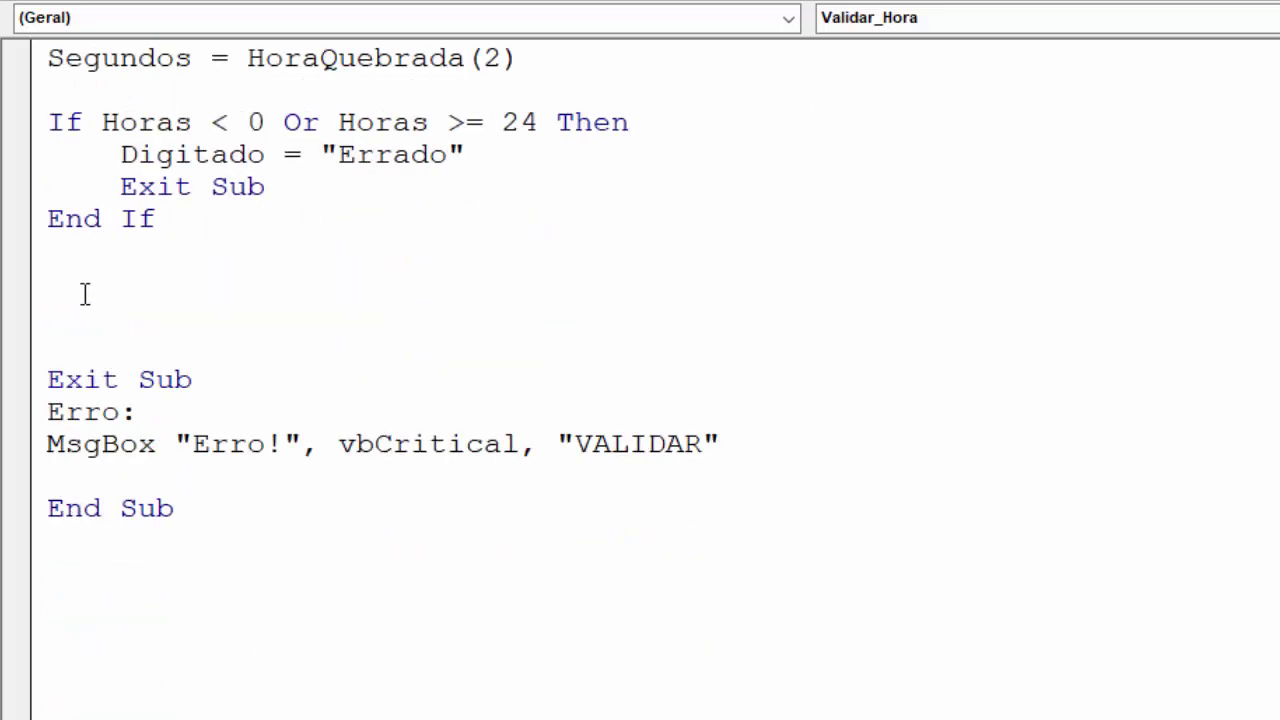
pyautogui.write('If')
pyautogui.hotkey('ctrl', 'v')
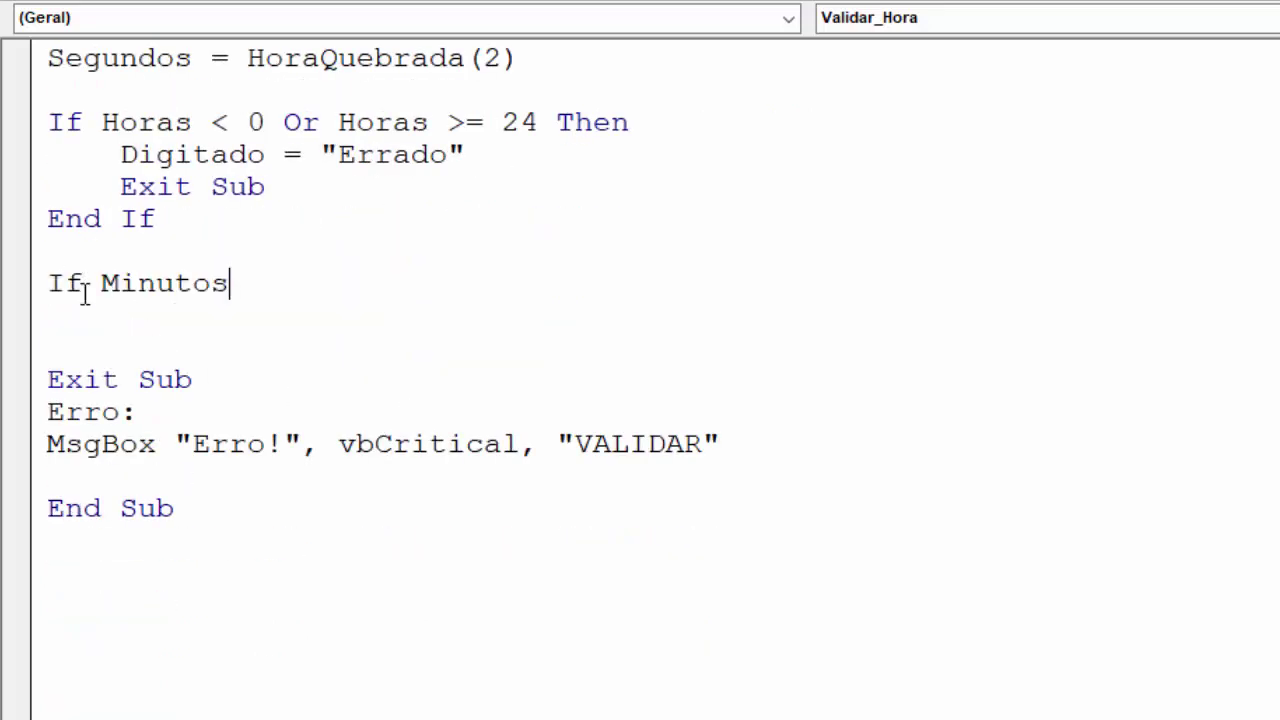
pyautogui.write('<')
pyautogui.write(' 0 ')
pyautogui.write('or')
pyautogui.hotkey('ctrl', 'v')
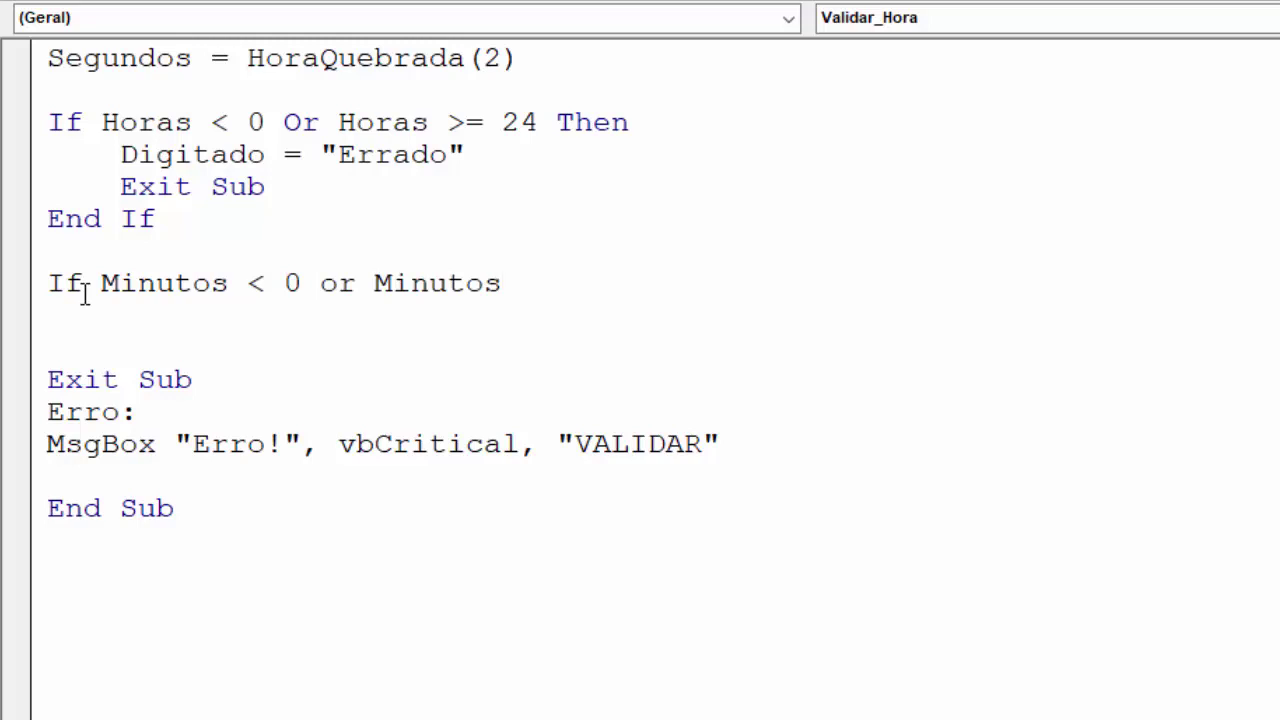
pyautogui.write('59')
pyautogui.write(' then')
pyautogui.press('Return')
pyautogui.press('Return')
pyautogui.write('e')
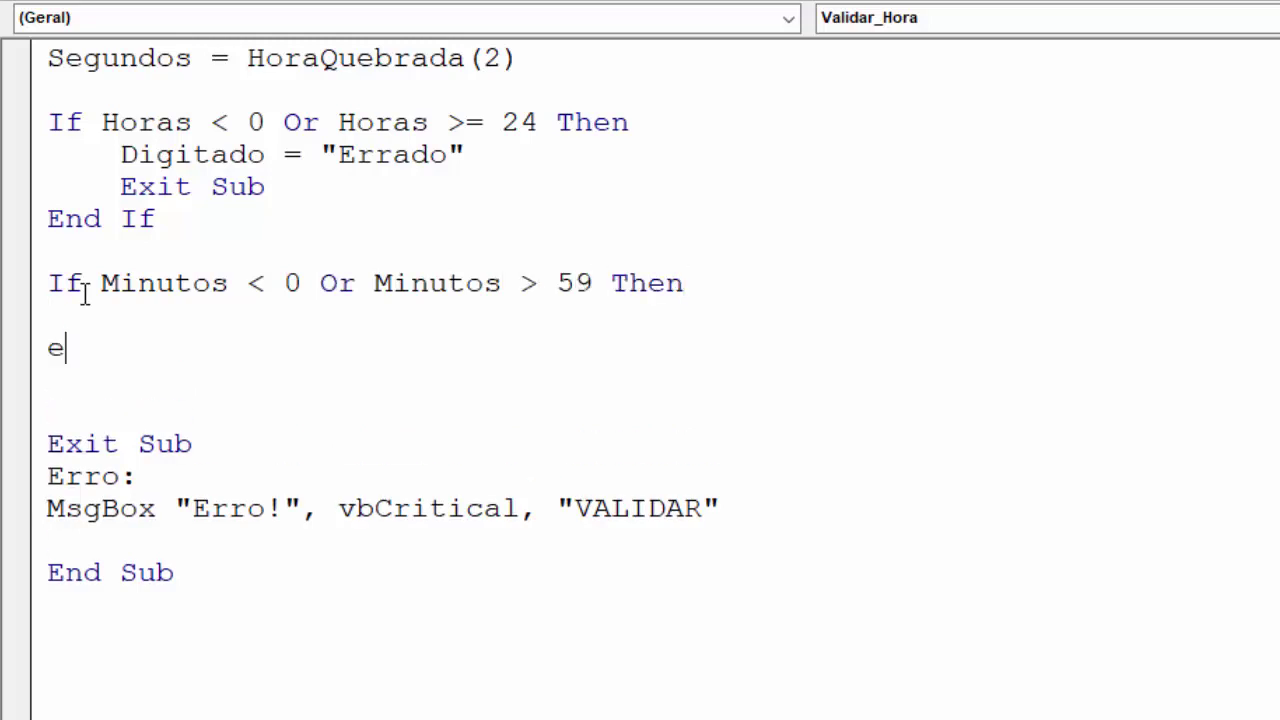
pyautogui.write('nd if')
# Copy the Digitado = "Errado" and Exit Sub lines from the Horas check into the Minutos block
pyautogui.click(174, 368)
pyautogui.moveTo(119, 155)
pyautogui.mouseDown()
pyautogui.moveTo(256, 160)
pyautogui.moveTo(268, 186)
pyautogui.mouseUp()
pyautogui.hotkey('ctrl', 'c')
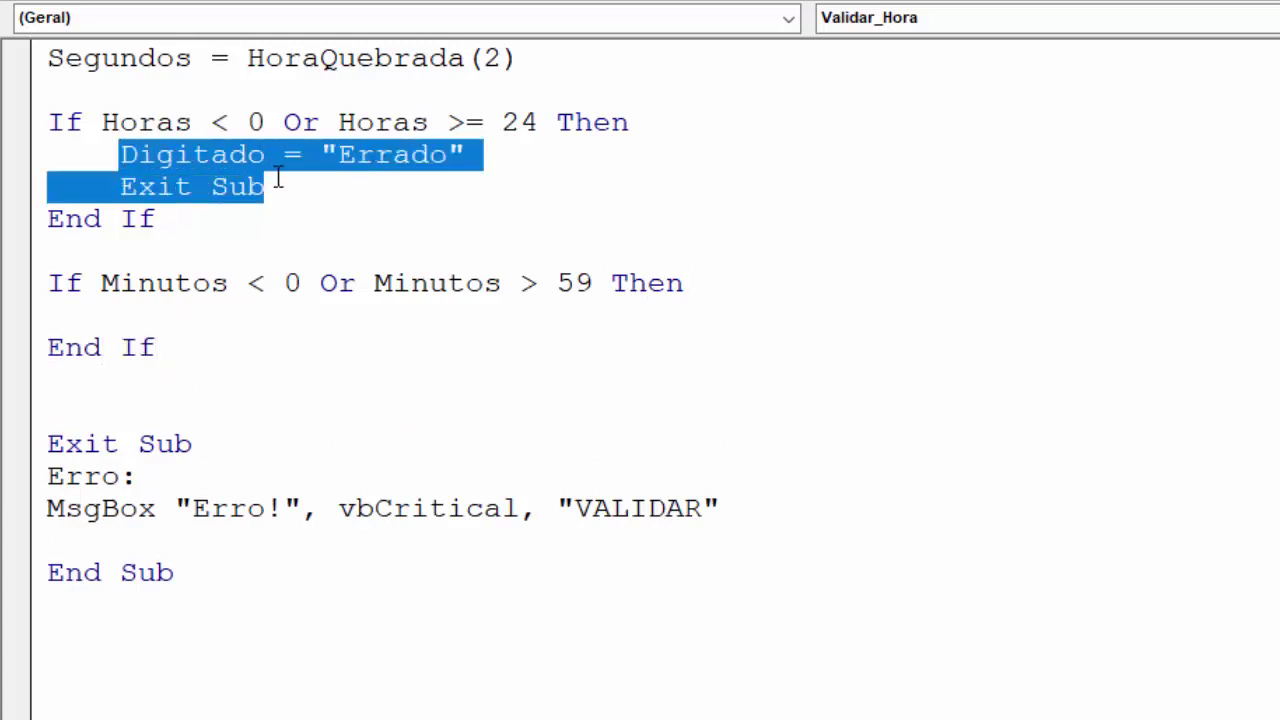
pyautogui.click(114, 315)
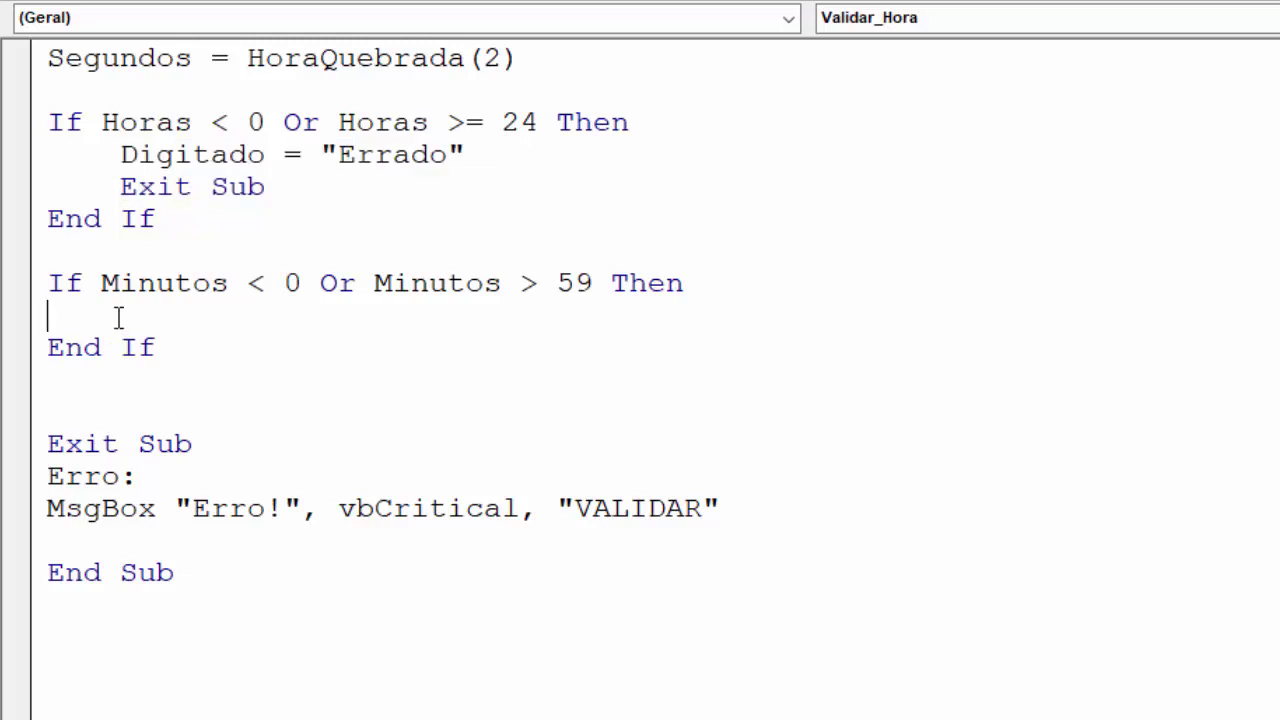
pyautogui.press('Tab')
pyautogui.hotkey('ctrl', 'v')
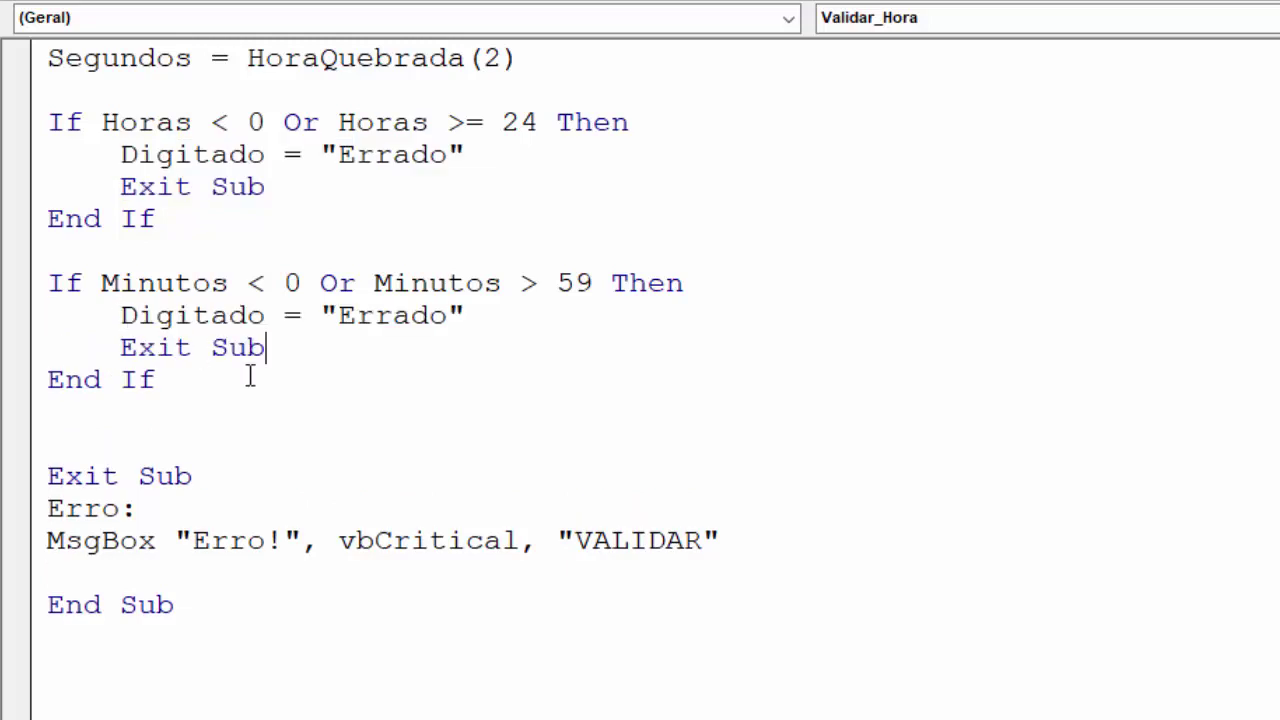
pyautogui.press('Down')
pyautogui.click(596, 284)
# Duplicate the Minutos If block directly below itself
pyautogui.moveTo(50, 283); pyautogui.dragTo(202, 375)
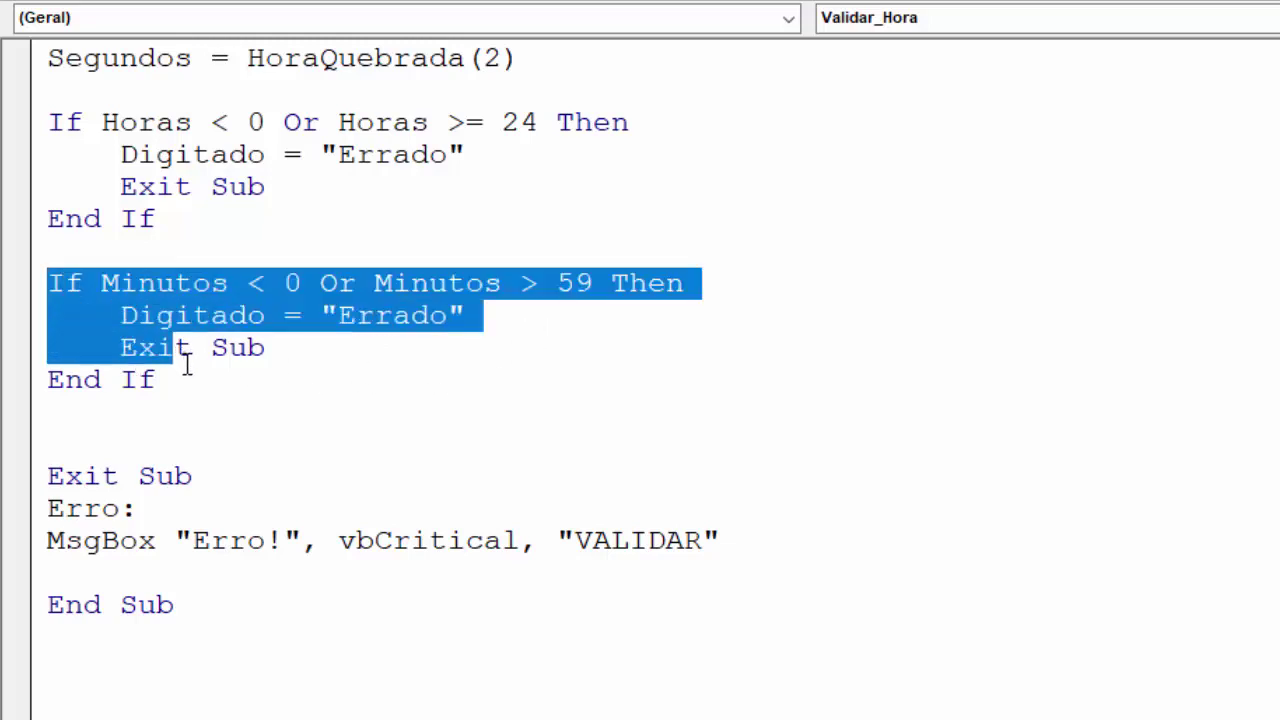
pyautogui.click(83, 424)
pyautogui.write('If Minutos < 0 Or Minutos > 59 Then     Digitado = "Errado"     Exit Sub End If')
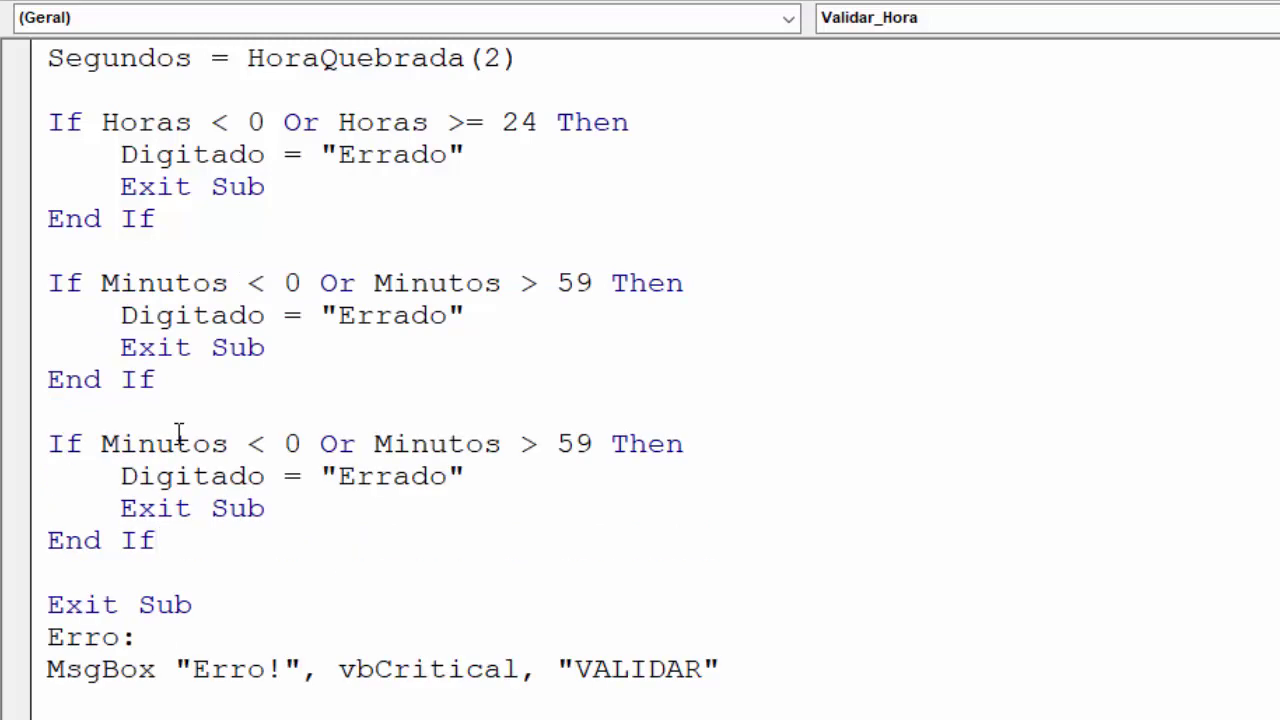
# Replace both Minutos references in the copied block with Segundos
pyautogui.scroll(2, 178, 430)
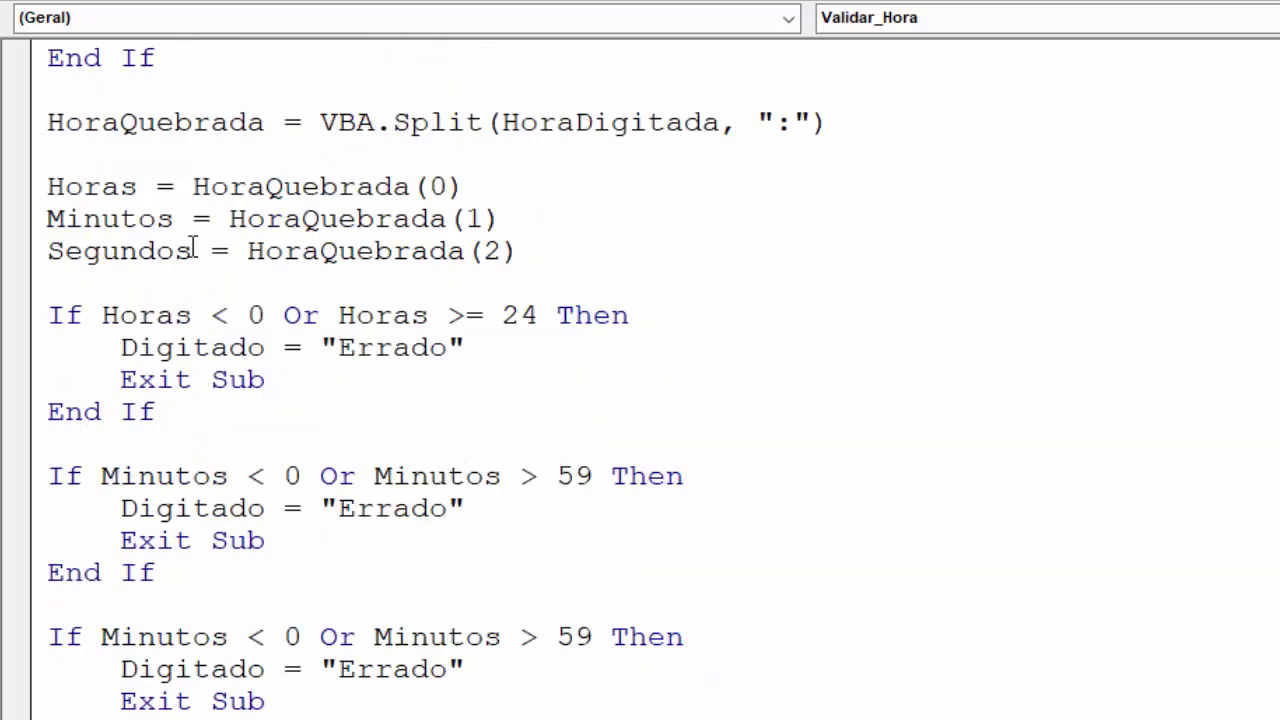
pyautogui.moveTo(191, 251); pyautogui.dragTo(48, 251)
pyautogui.hotkey('ctrl', 'c')
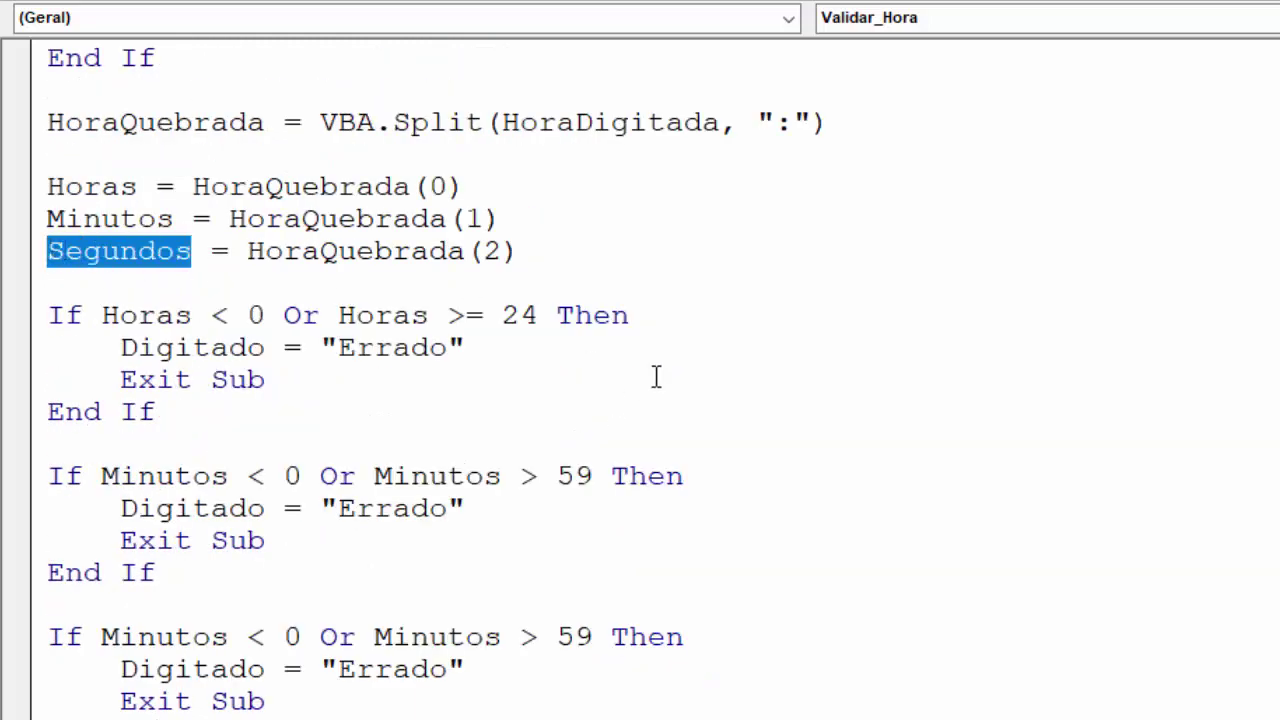
pyautogui.scroll(-2, 664, 362)
pyautogui.scroll(-3, 563, 343)
pyautogui.scroll(1, 548, 342)
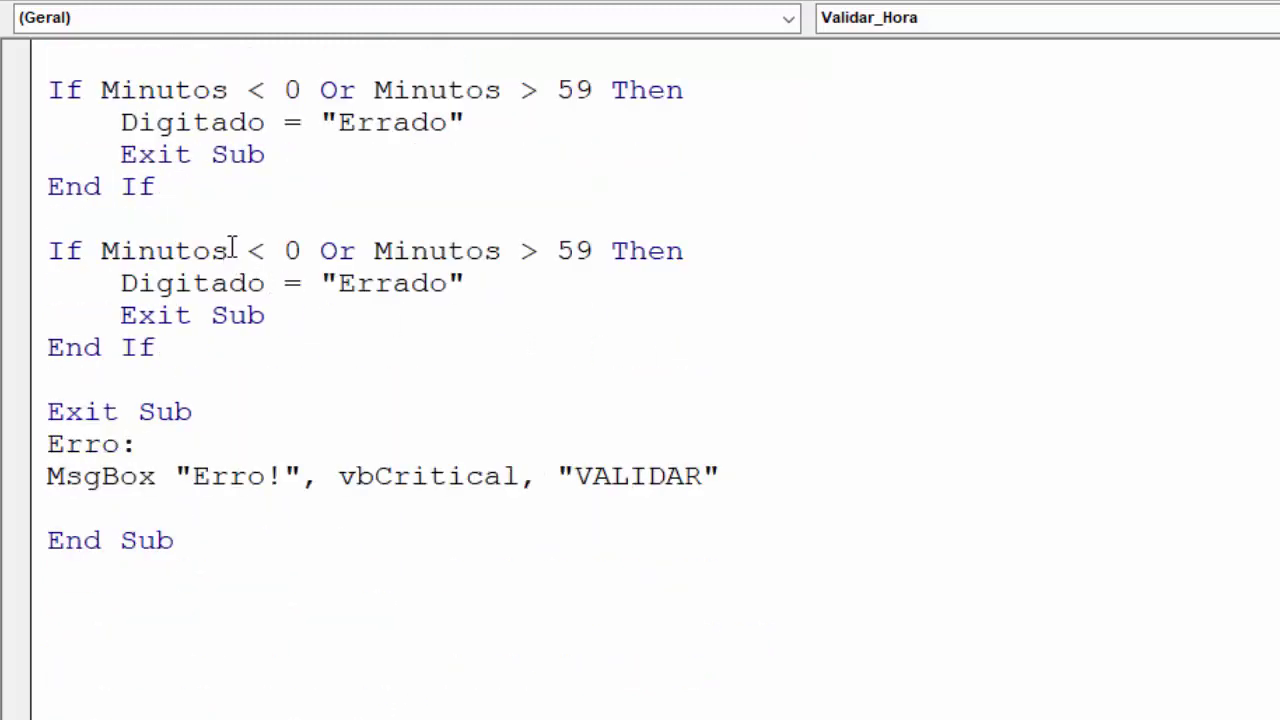
pyautogui.moveTo(228, 251); pyautogui.dragTo(101, 254)
pyautogui.hotkey('ctrl', 'v')
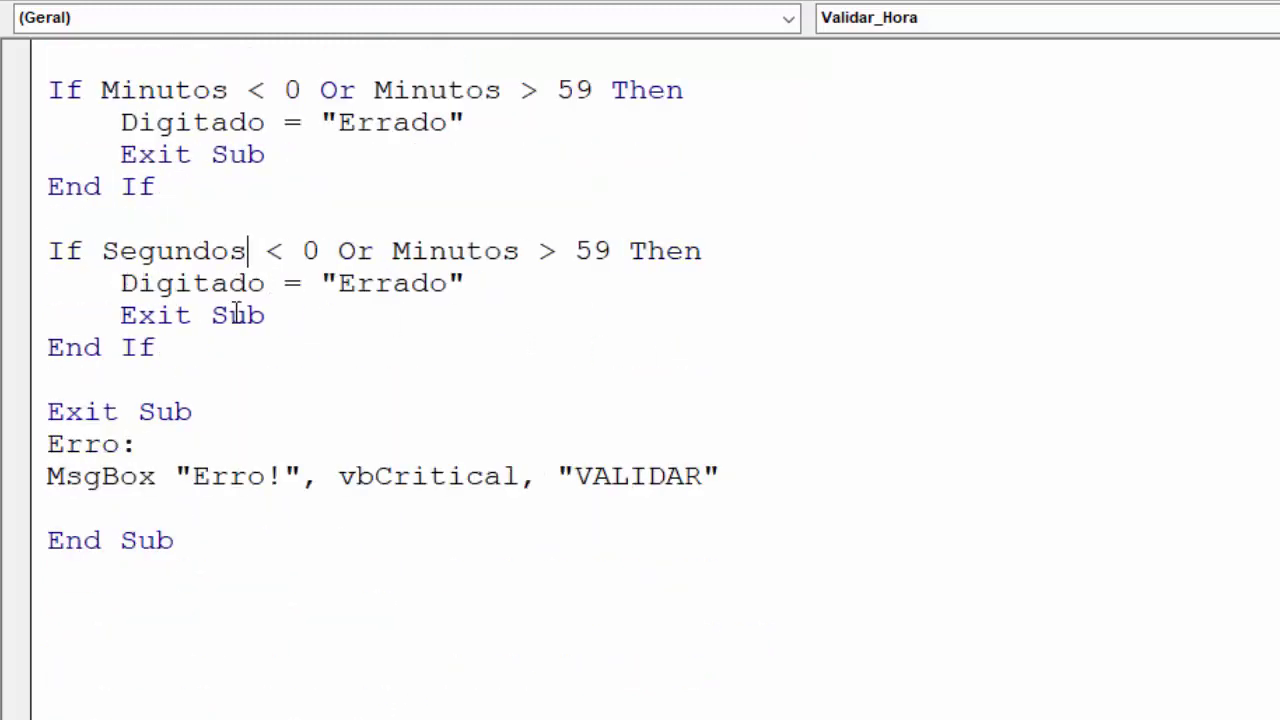
pyautogui.moveTo(519, 251); pyautogui.dragTo(391, 251)
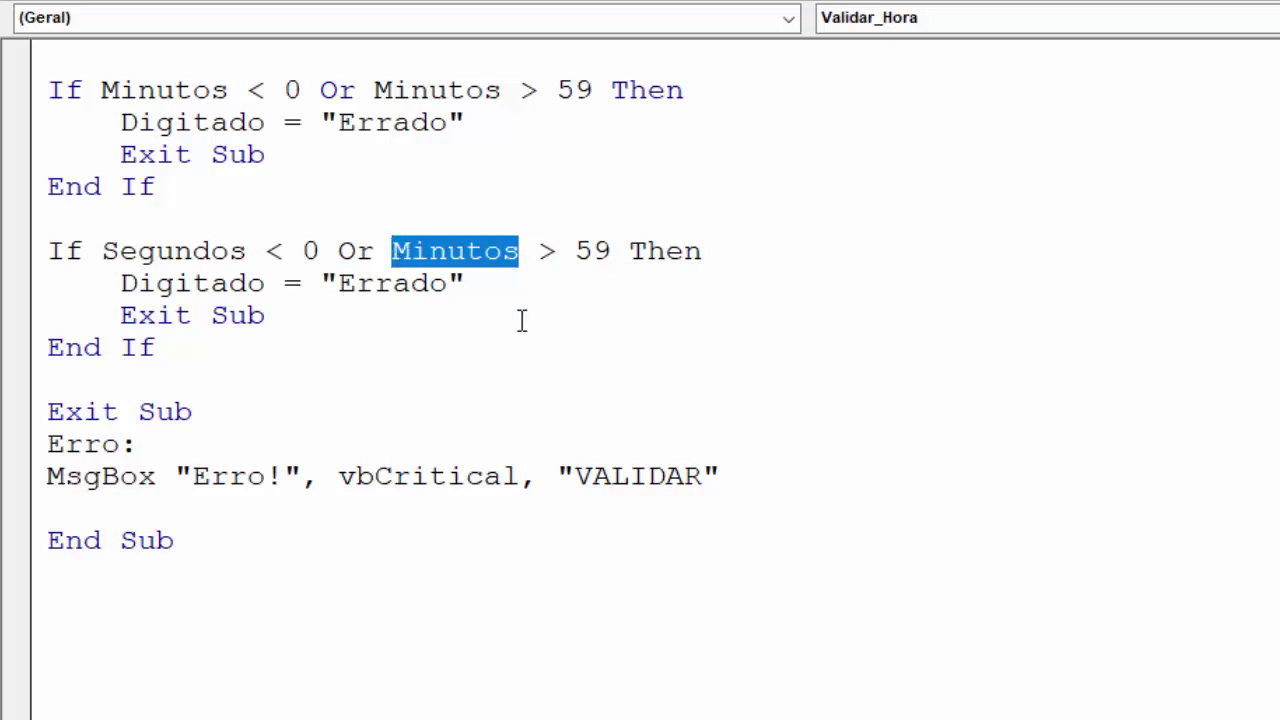
pyautogui.hotkey('ctrl', 'v')
pyautogui.click(486, 385)
pyautogui.scroll(1, 494, 395)
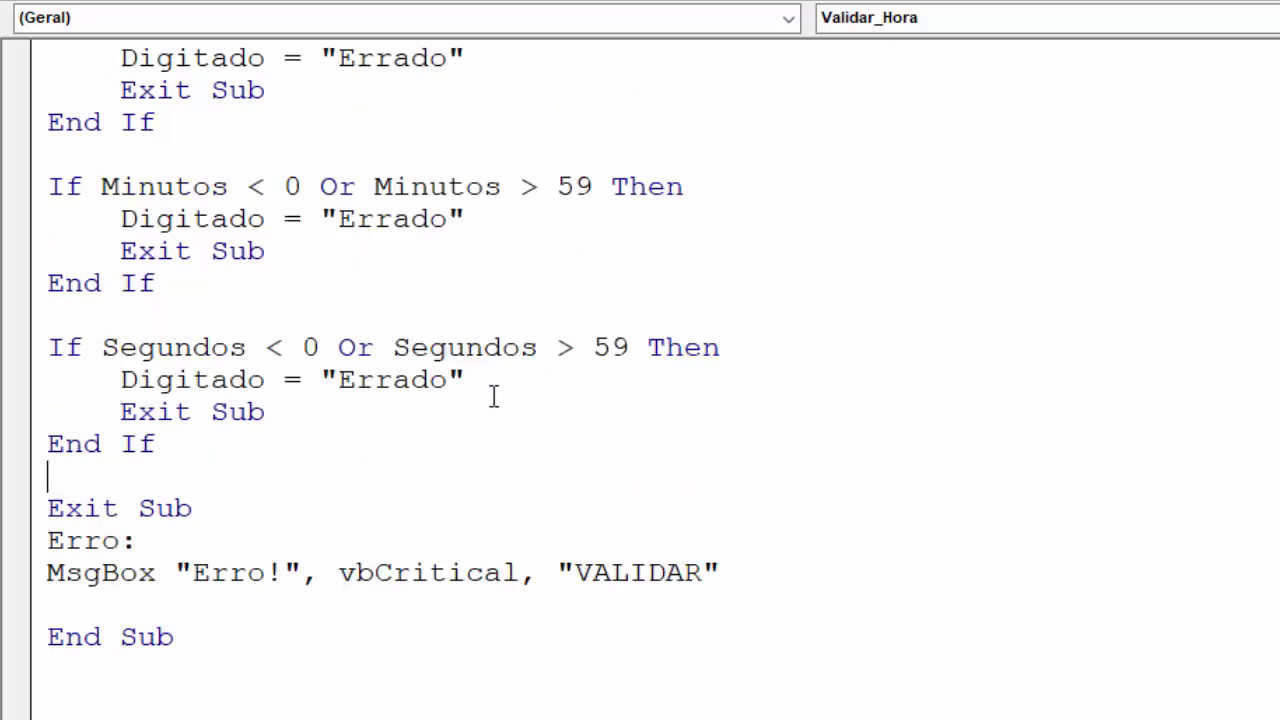
pyautogui.scroll(1, 572, 400)
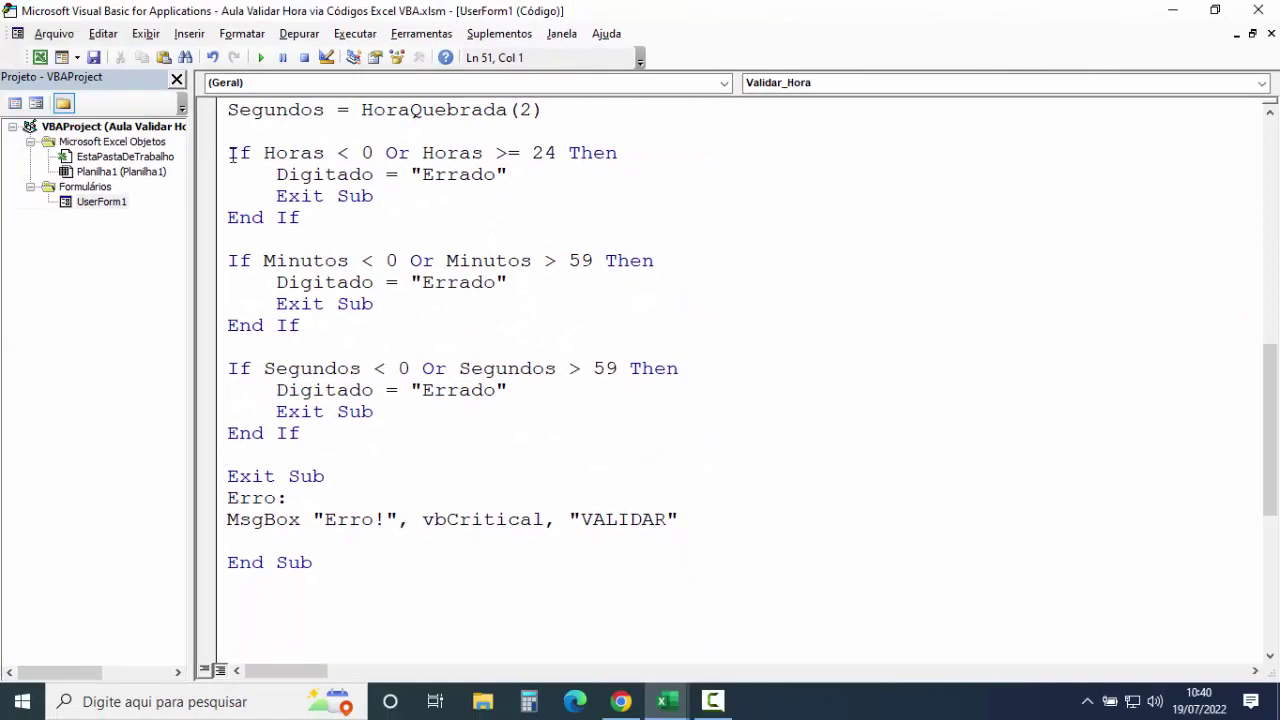
# Review the Minutos and Segundos checks and save the VBA code
pyautogui.click(229, 153)
pyautogui.moveTo(229, 261); pyautogui.dragTo(389, 437)
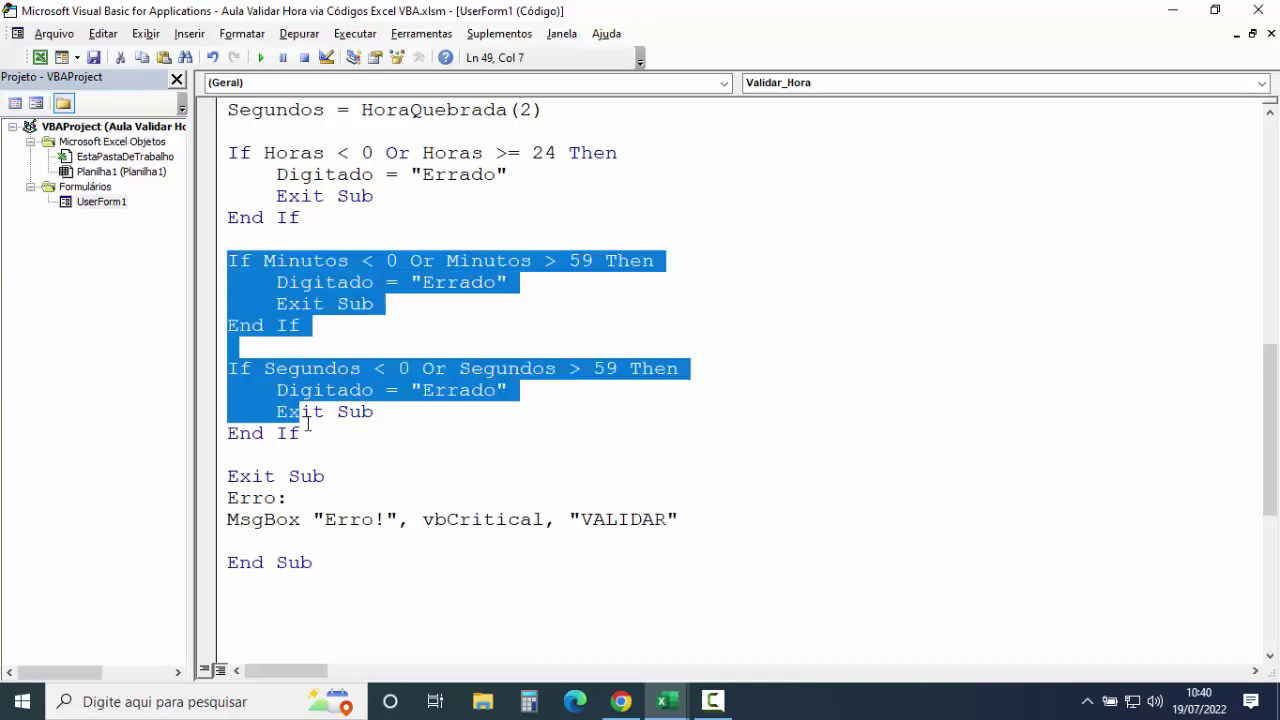
pyautogui.click(417, 446)
pyautogui.scroll(2, 470, 390)
pyautogui.scroll(3, 470, 390)
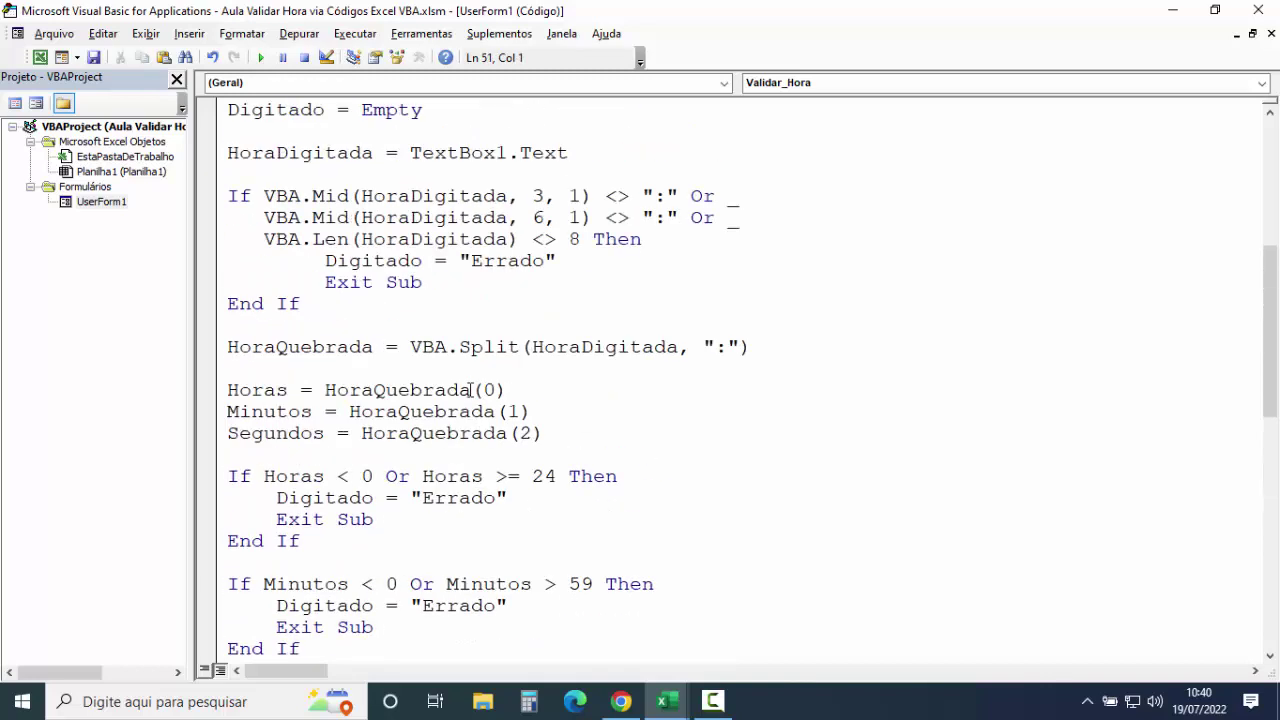
pyautogui.scroll(2, 470, 390)
pyautogui.click(92, 58)
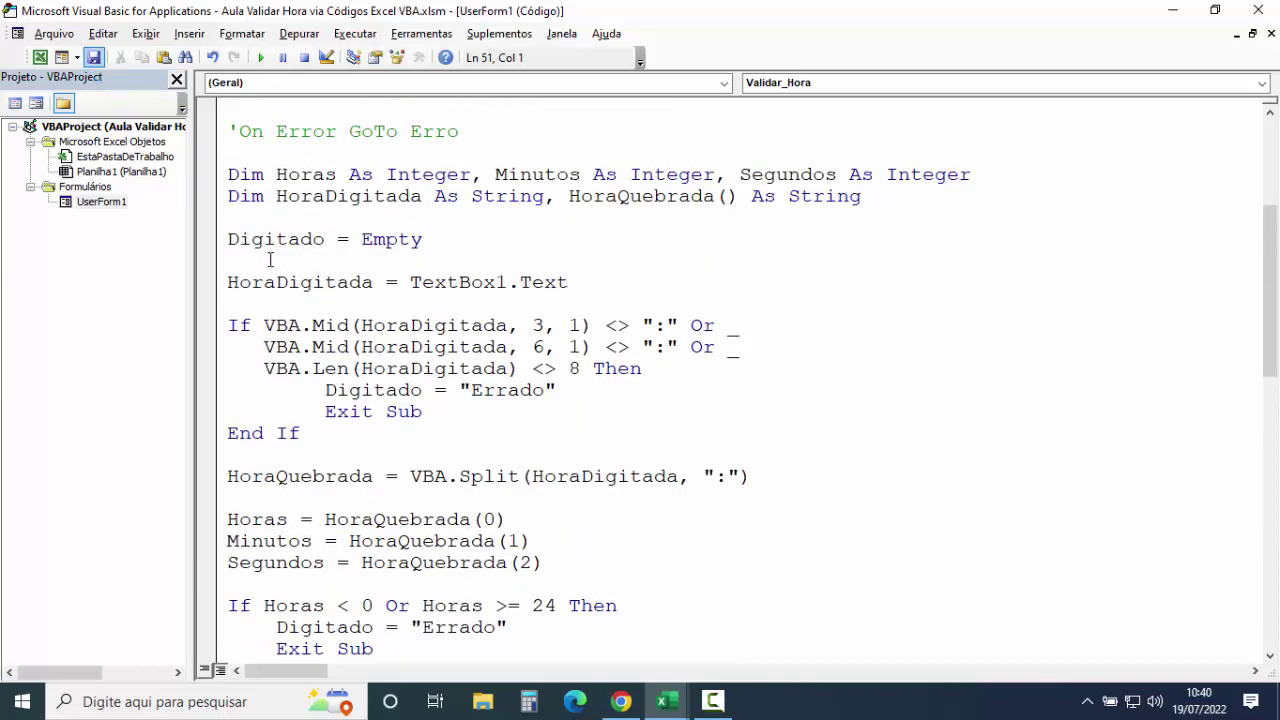
# Open UserForm1 and run the VALIDAR HORA form
pyautogui.click(114, 203)
pyautogui.doubleClick(114, 204)
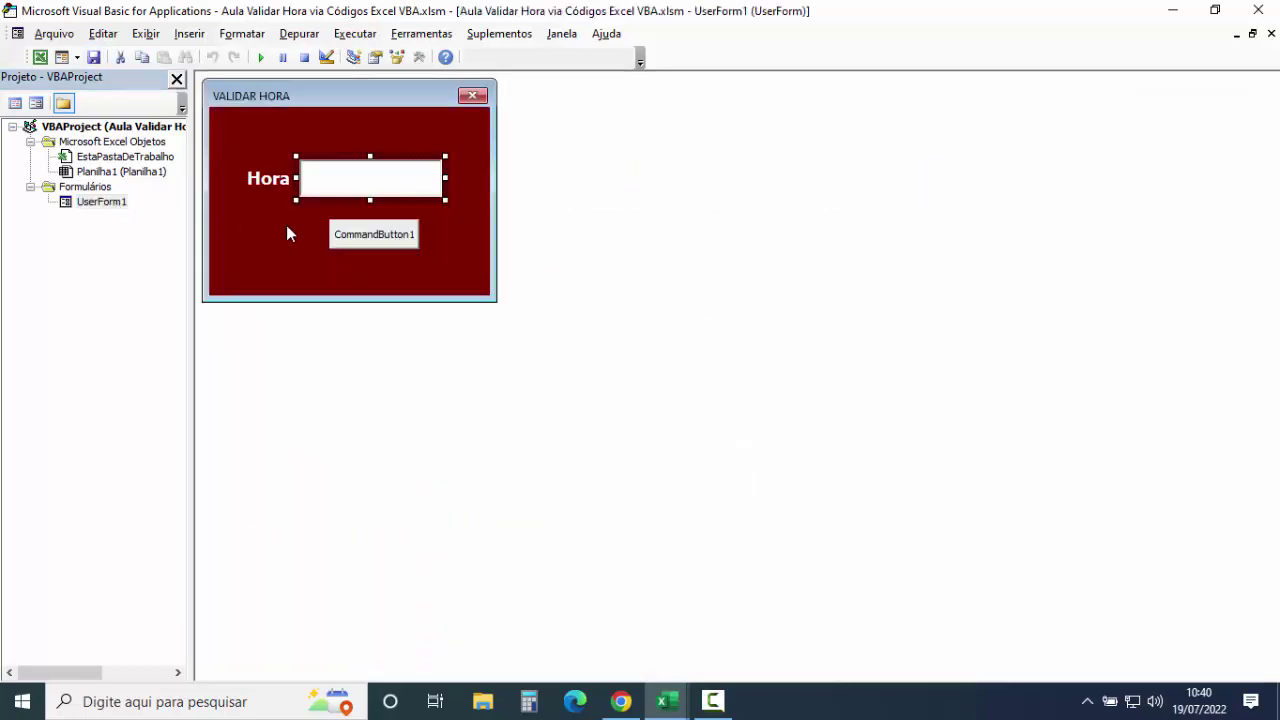
pyautogui.click(259, 58)
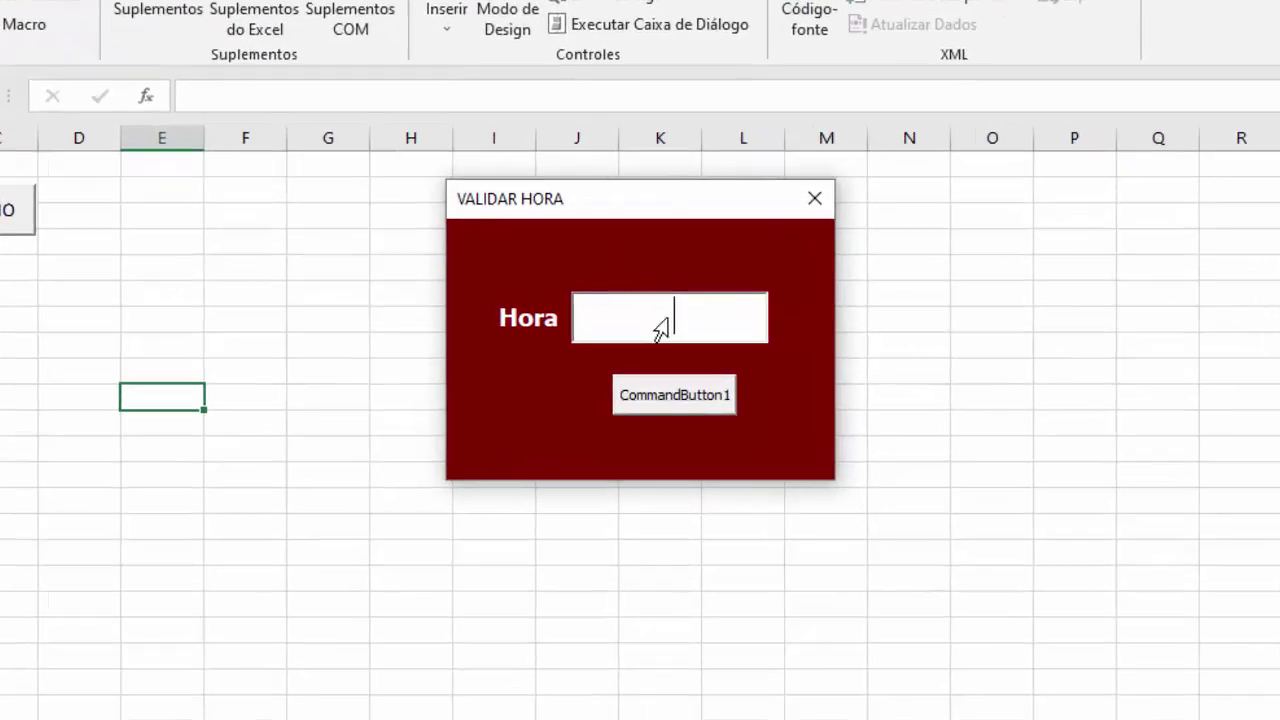
# Enter 24:01:01 in Hora and dismiss the invalid-time message
pyautogui.write('24')
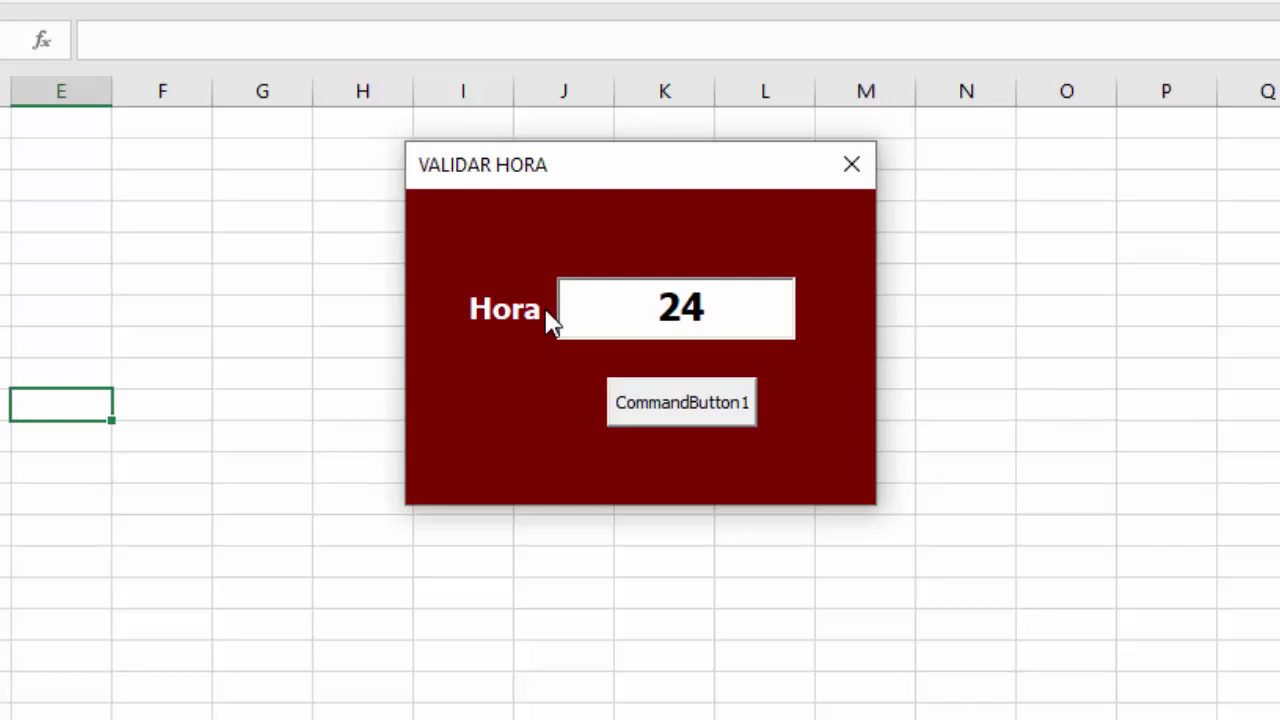
pyautogui.write(':0')
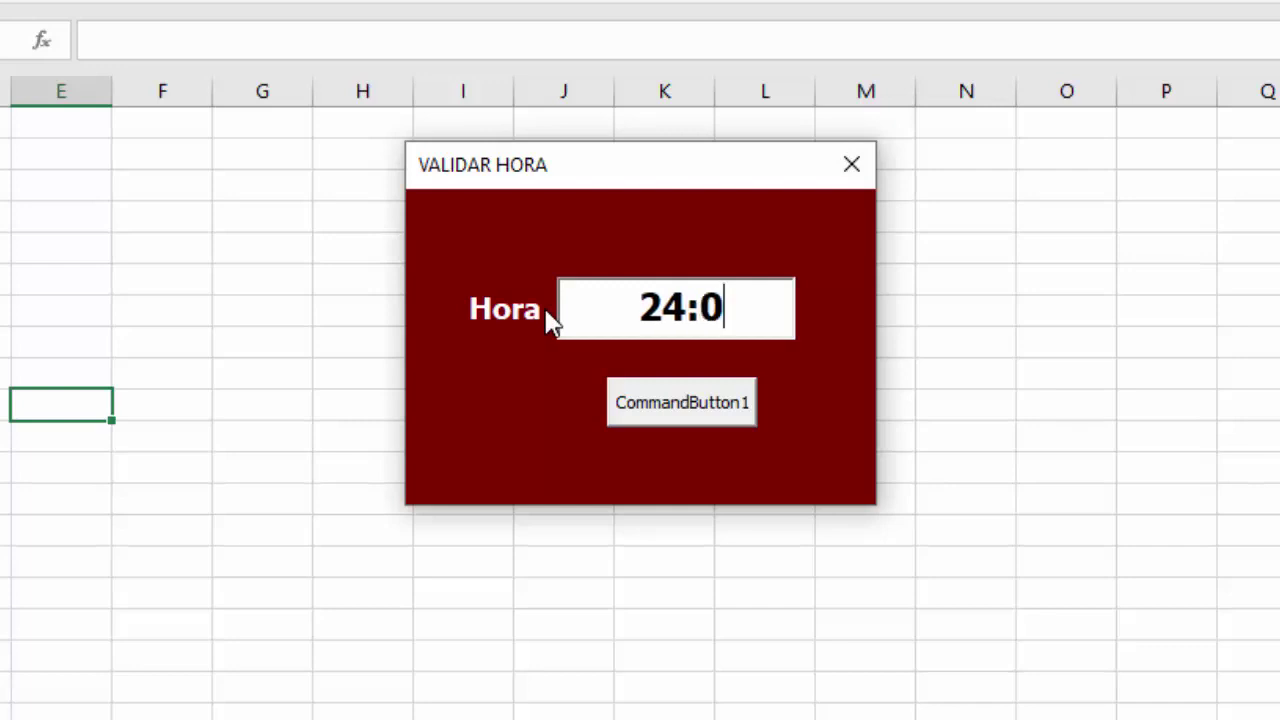
pyautogui.write('1:0')
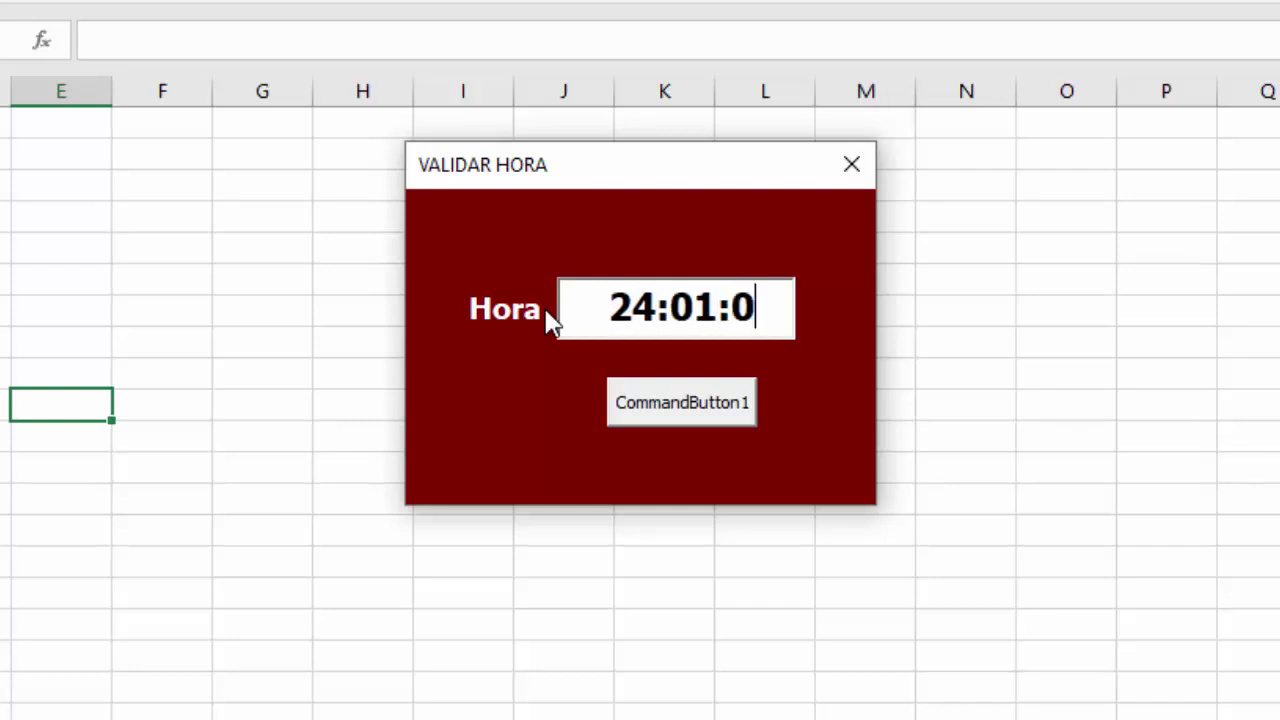
pyautogui.write('1')
pyautogui.press('Return')
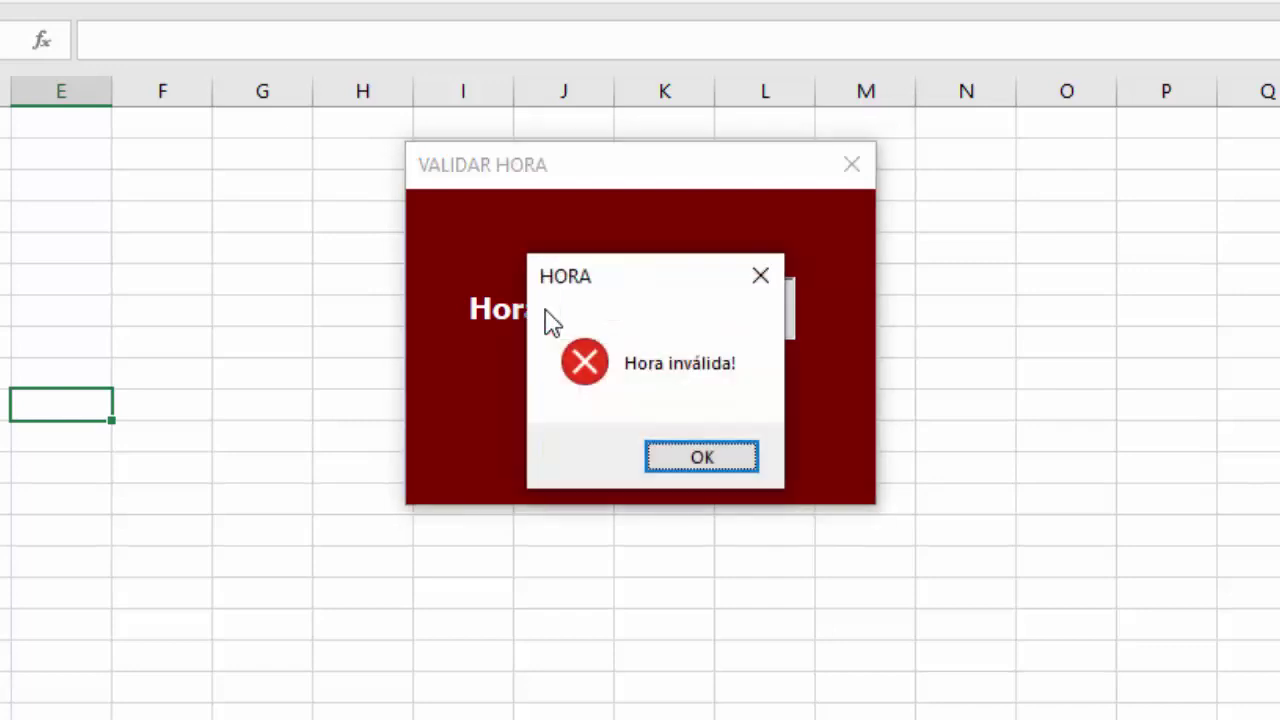
pyautogui.click(700, 460)
# Correct the time to 23:59:59 and leave the box to validate it
pyautogui.moveTo(645, 318); pyautogui.dragTo(583, 316)
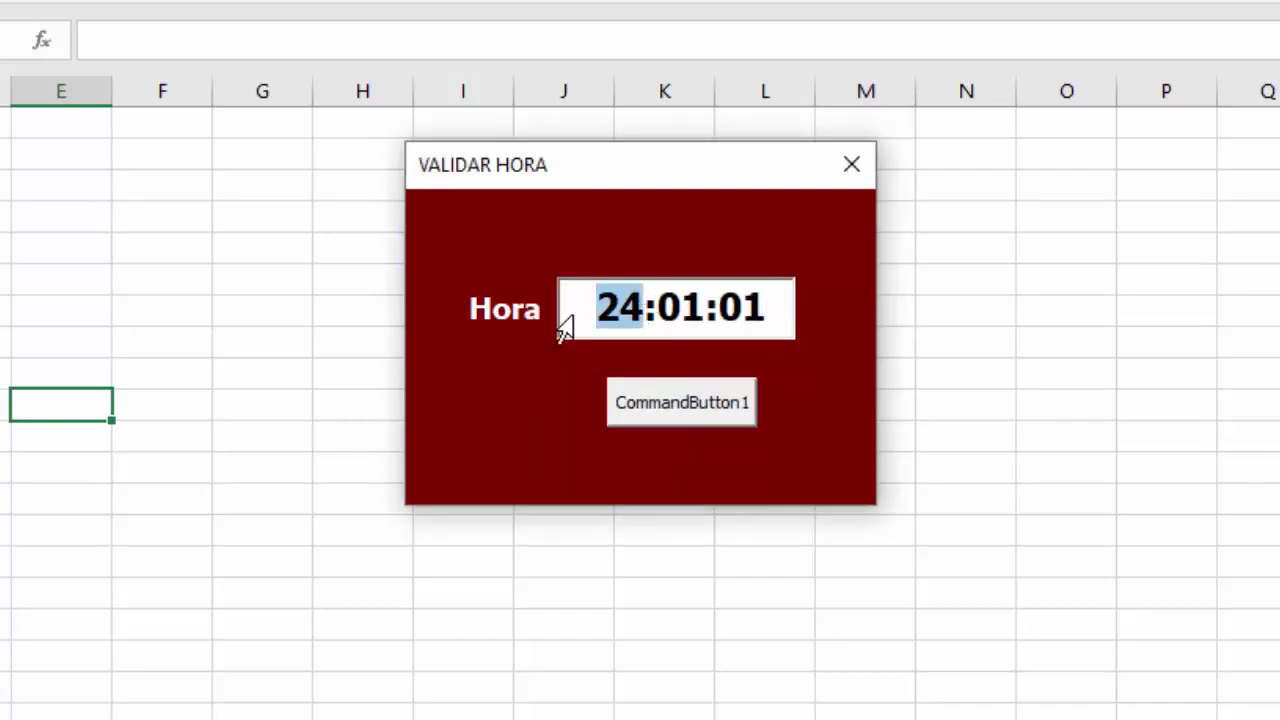
pyautogui.write('23')
pyautogui.click(705, 305)
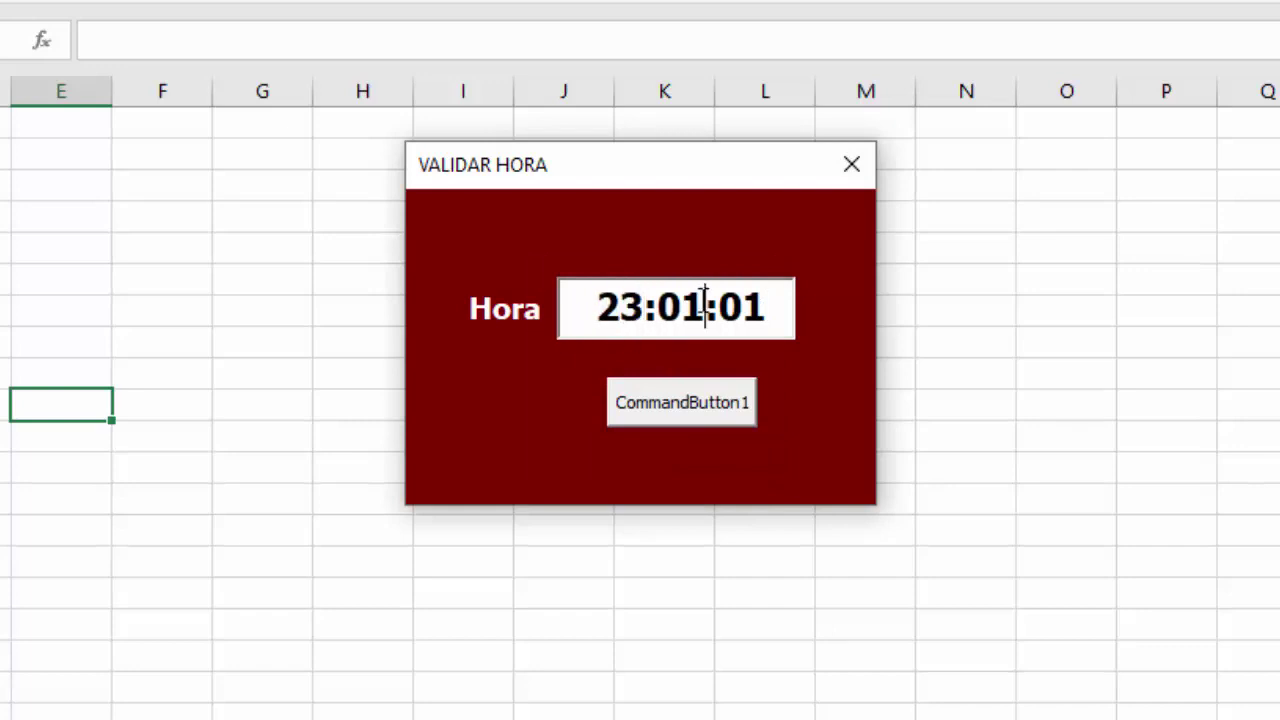
pyautogui.press('BackSpace')
pyautogui.press('BackSpace')
pyautogui.write('59')
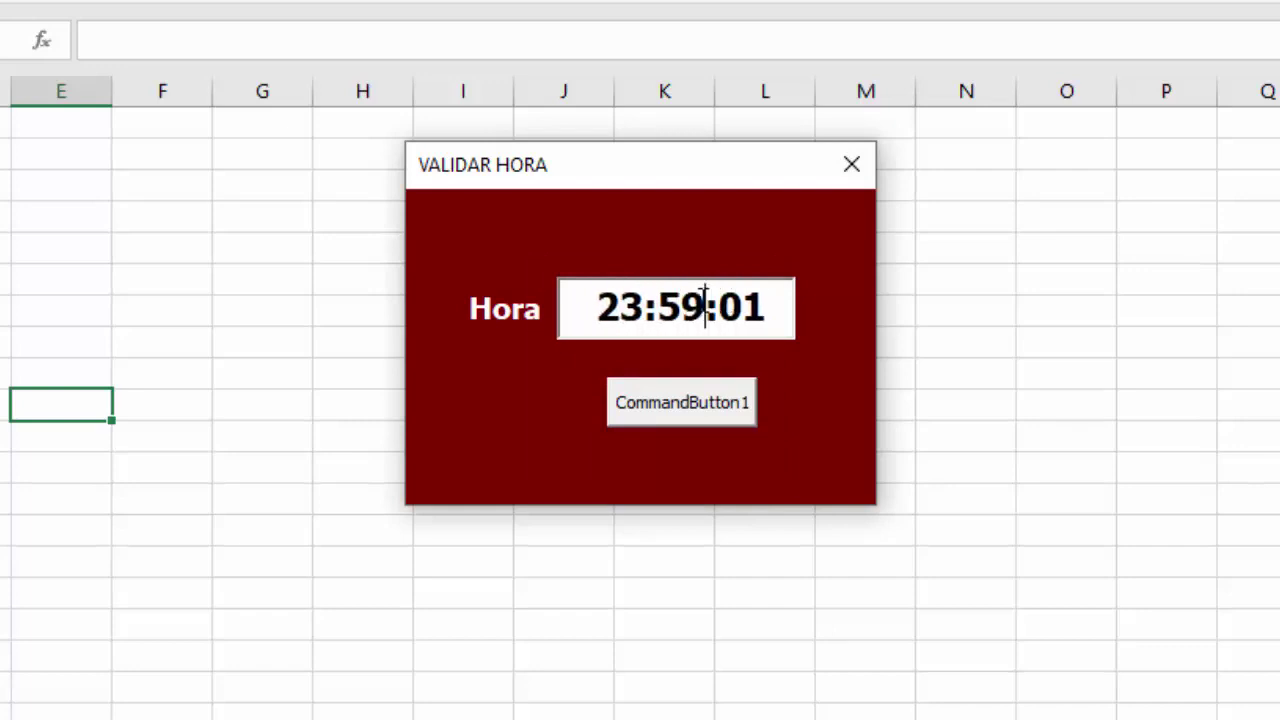
pyautogui.click(765, 315)
pyautogui.press('BackSpace')
pyautogui.press('BackSpace')
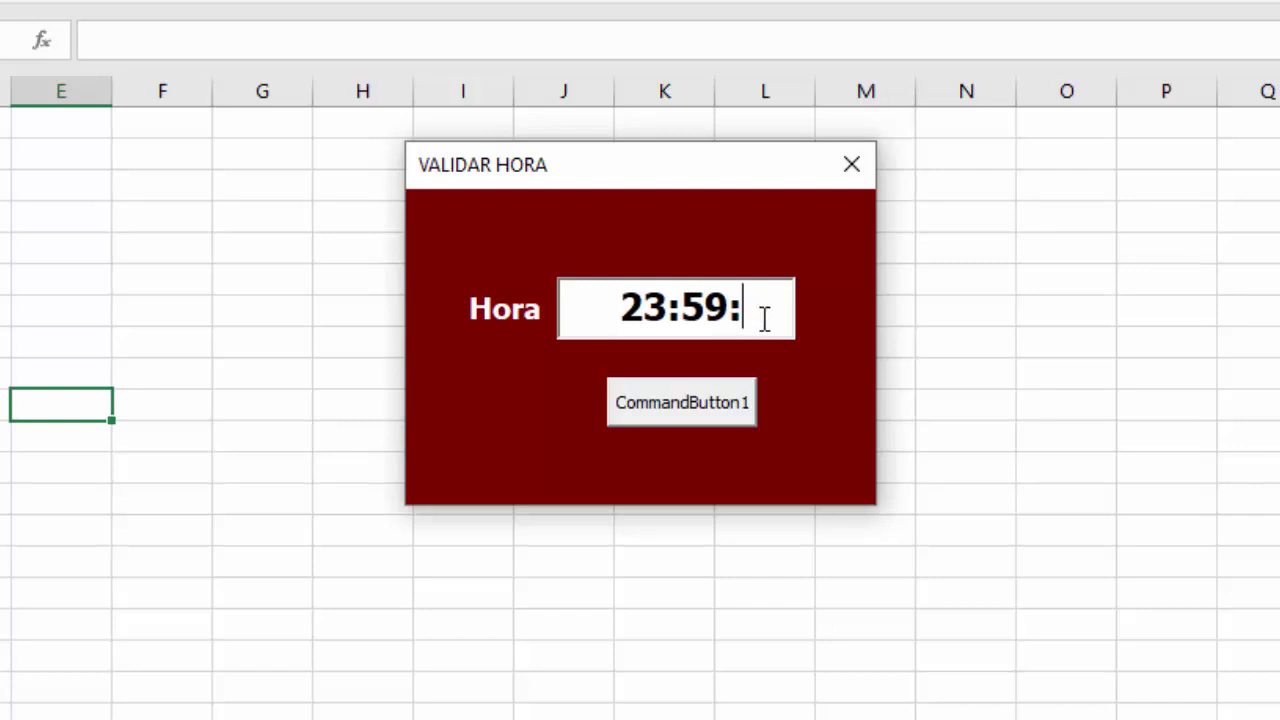
pyautogui.write('59')
pyautogui.press('Tab')
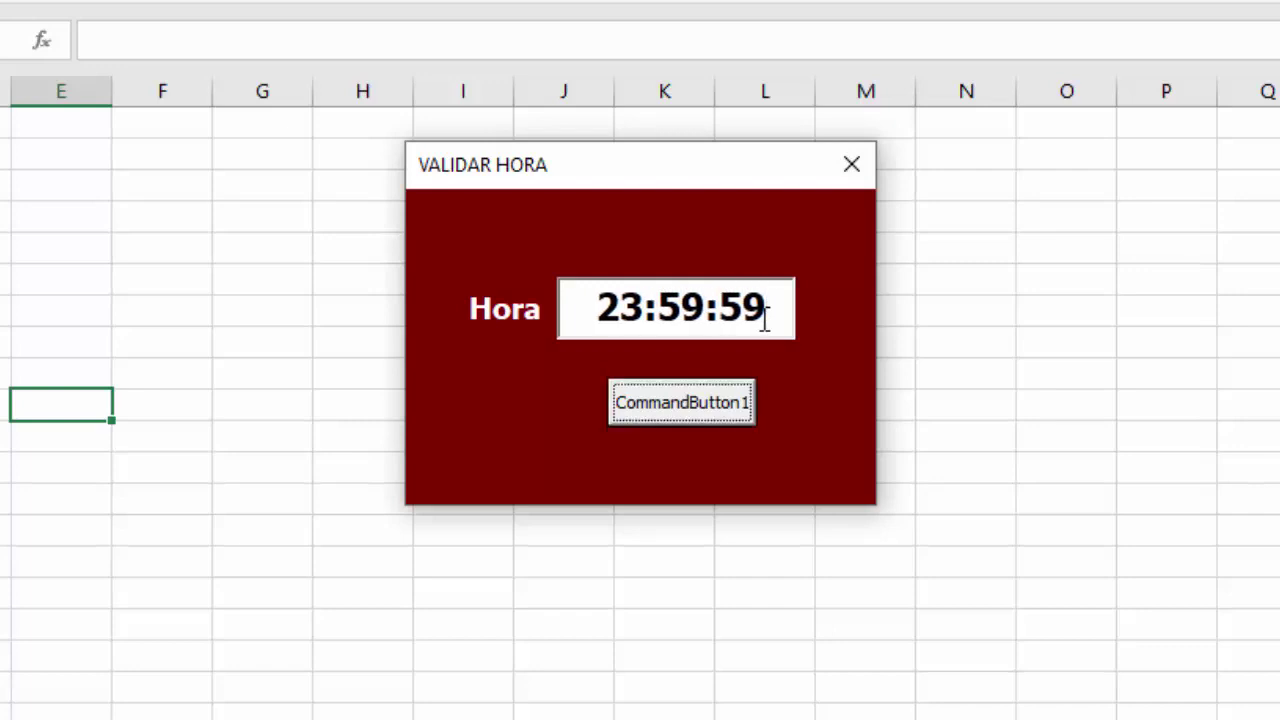
# Test 23:59:60, dismiss the rejection, and set the seconds back to 59
pyautogui.click(787, 304)
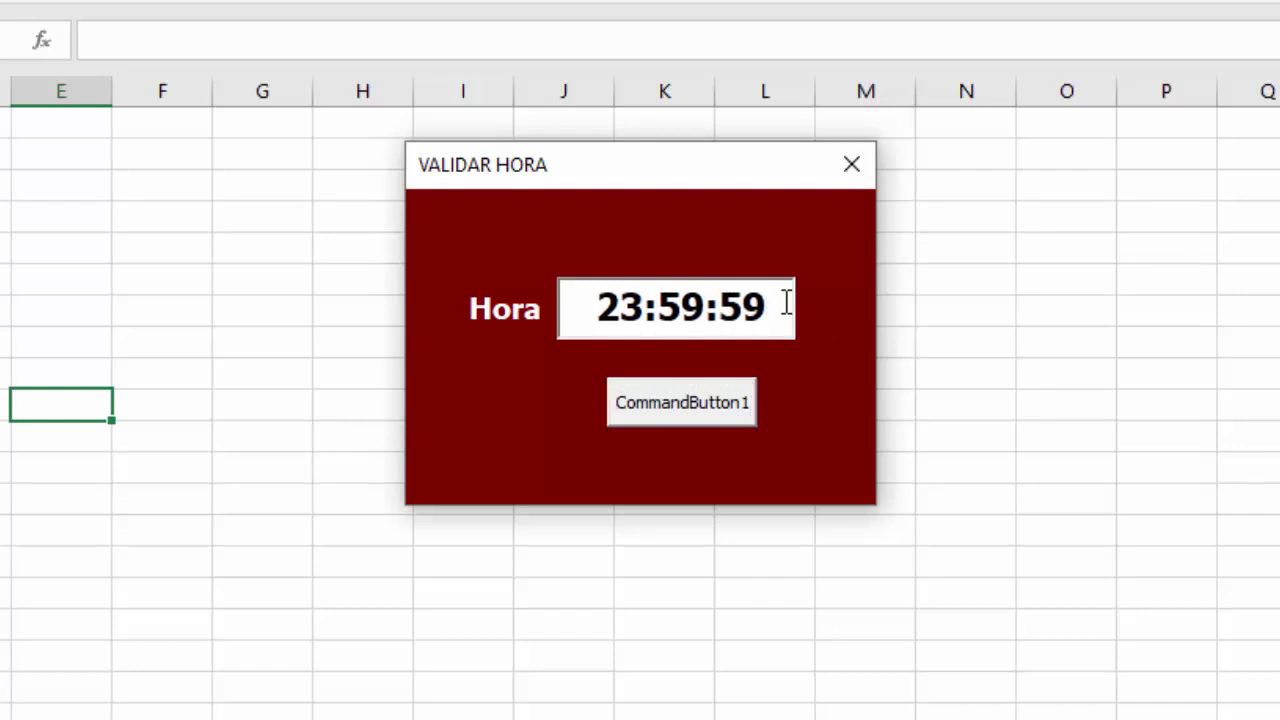
pyautogui.press('BackSpace')
pyautogui.press('BackSpace')
pyautogui.write('60')
pyautogui.press('Return')
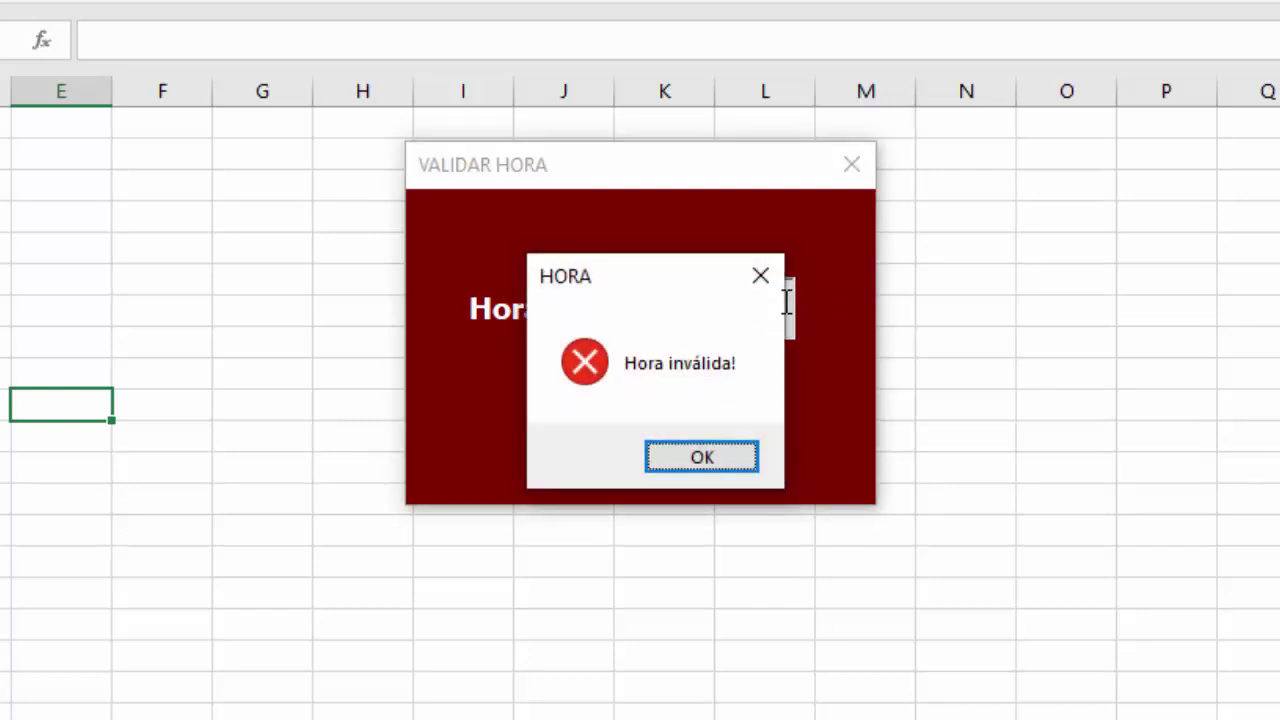
pyautogui.press('Return')
pyautogui.press('BackSpace')
pyautogui.press('BackSpace')
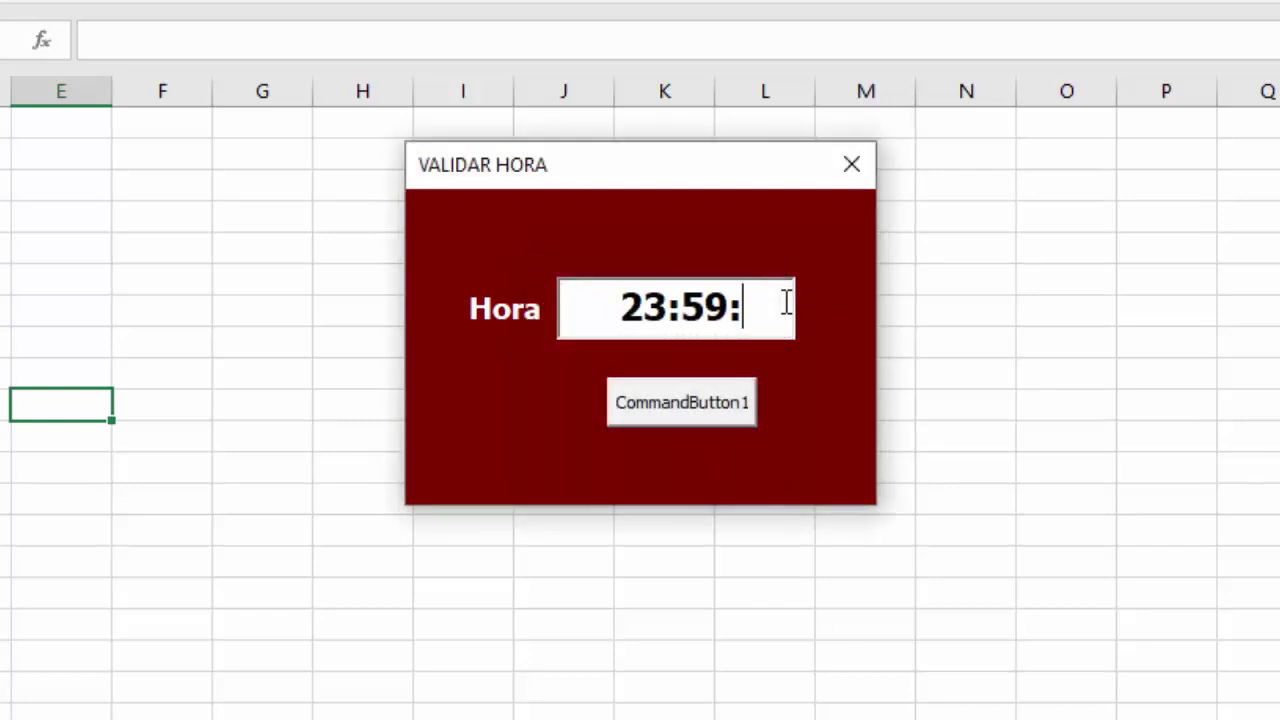
pyautogui.write('59')
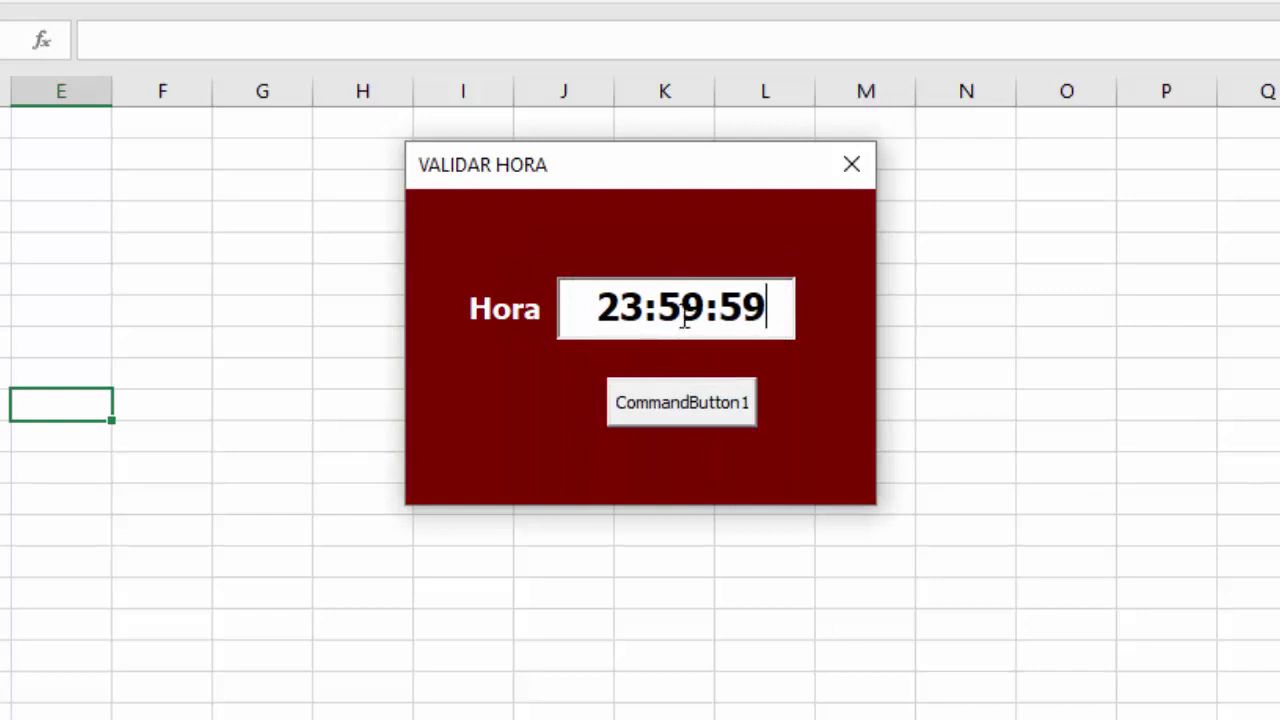
# Test 23:60:59, dismiss the rejection, then validate the corrected 23:59:59
pyautogui.click(706, 309)
pyautogui.press('BackSpace')
pyautogui.press('BackSpace')
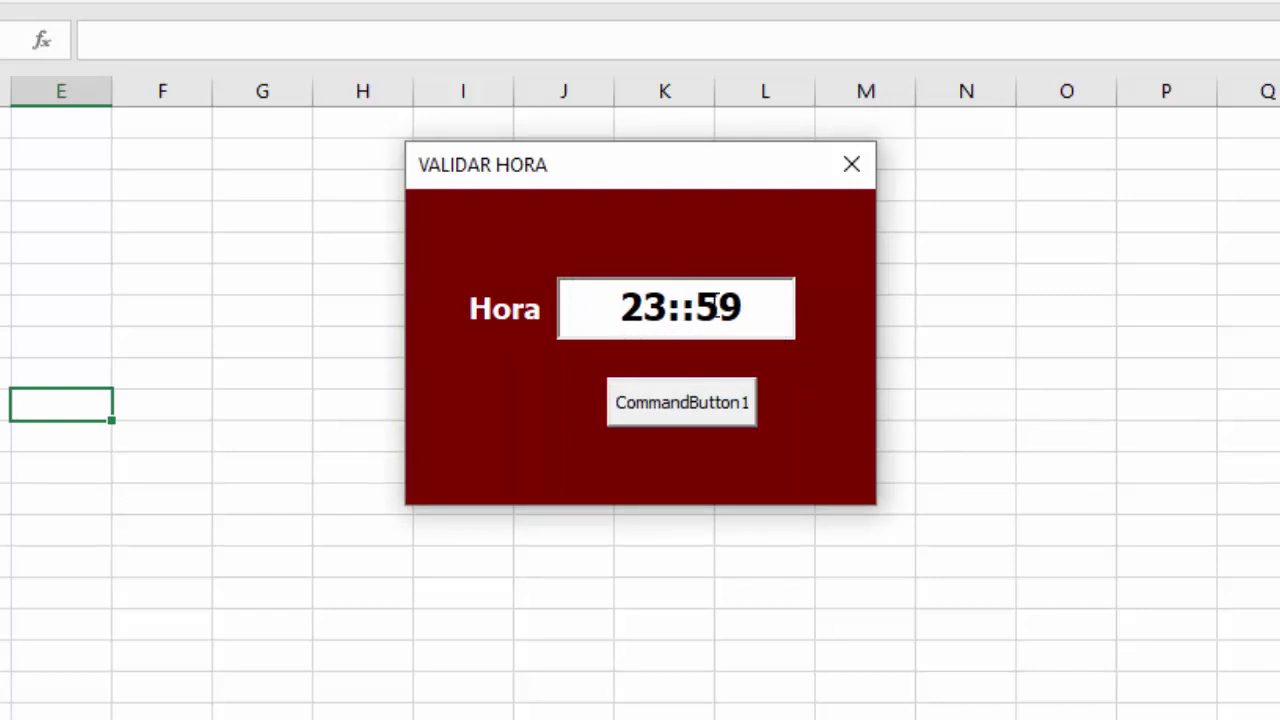
pyautogui.write('60')
pyautogui.press('Return')
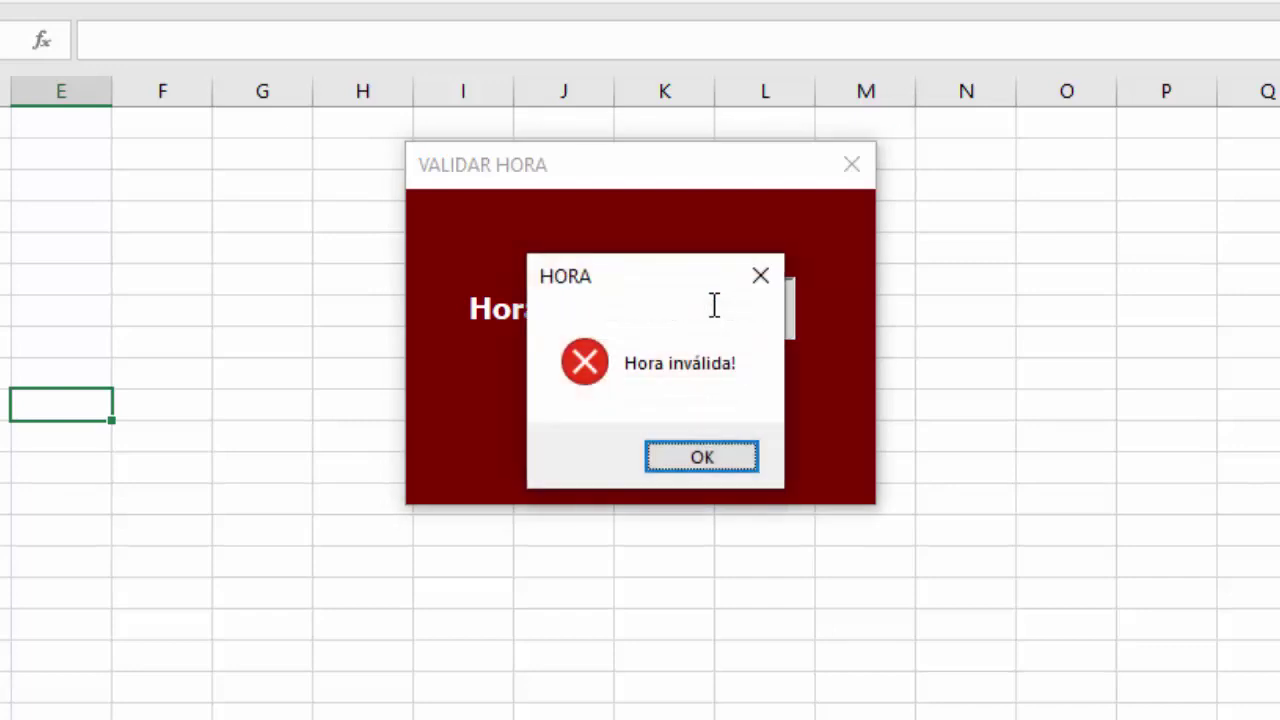
pyautogui.press('Return')
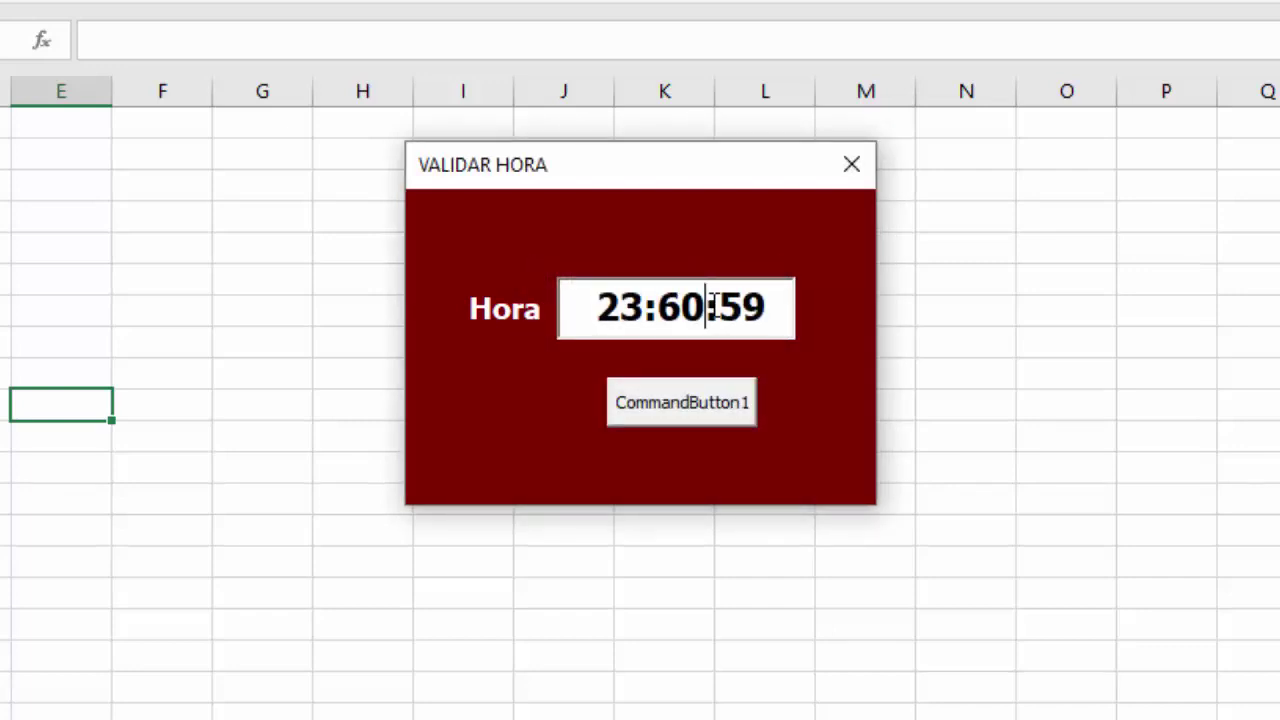
pyautogui.press('BackSpace')
pyautogui.press('BackSpace')
pyautogui.write('59')
pyautogui.press('Return')
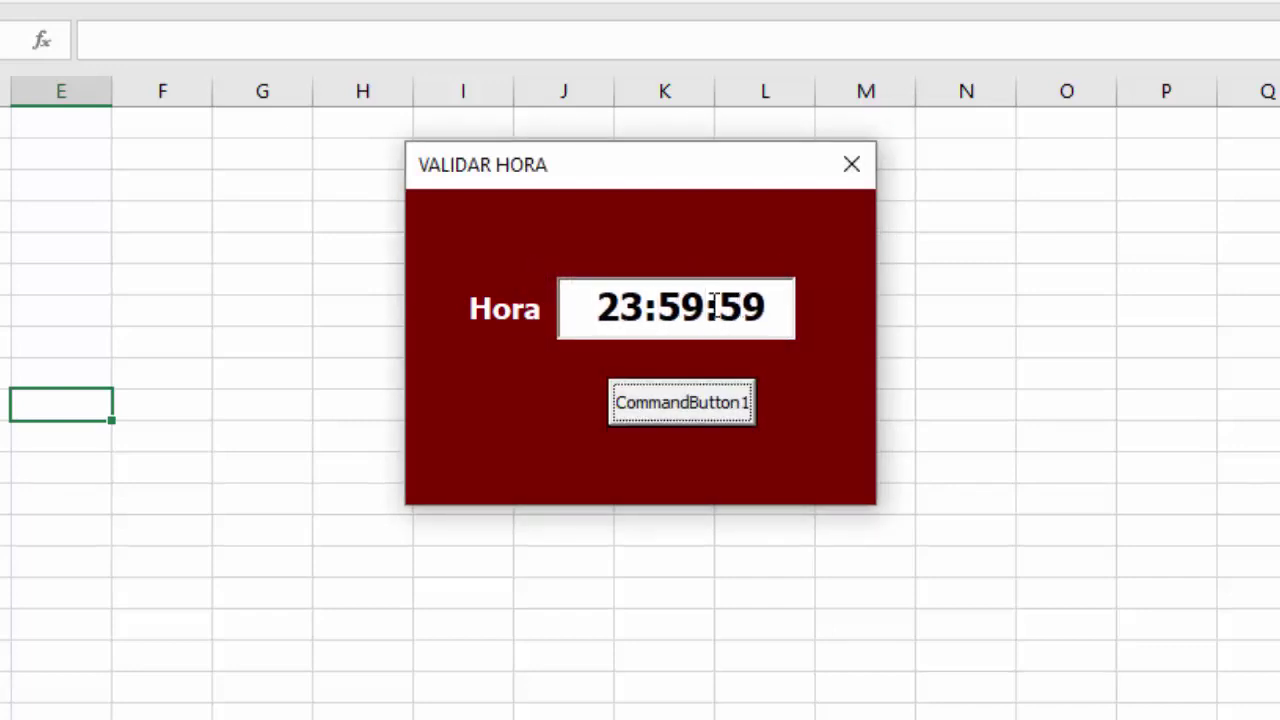
# Submit -23:59:59 for validation, re-enter the minus sign, and close the VALIDAR HORA form
pyautogui.click(606, 320)
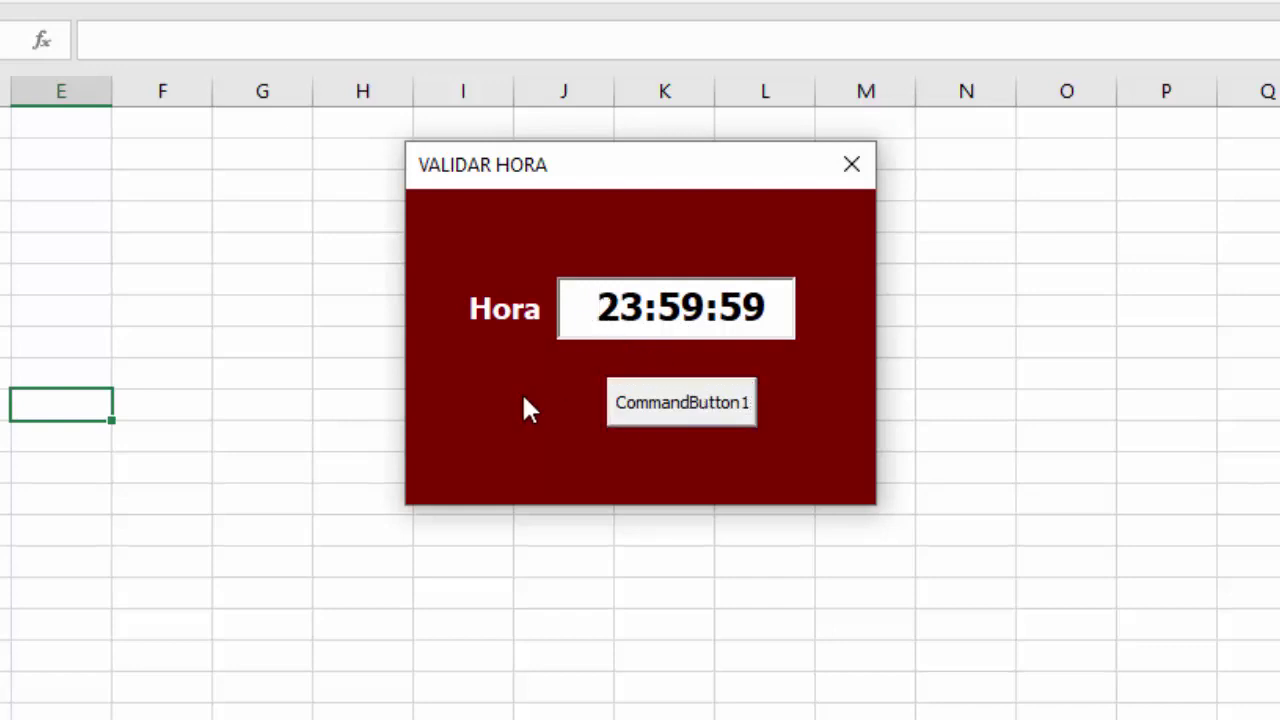
pyautogui.write('-')
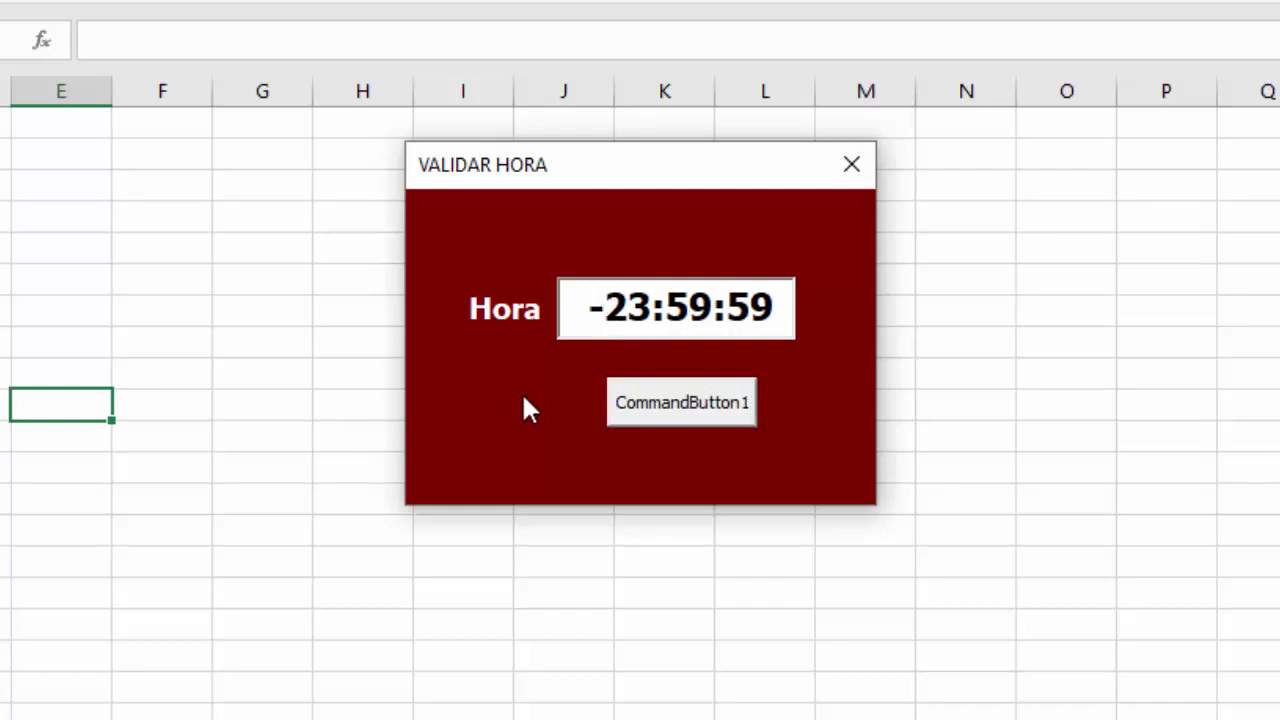
pyautogui.press('Return')
pyautogui.press('Return')
pyautogui.press('BackSpace')
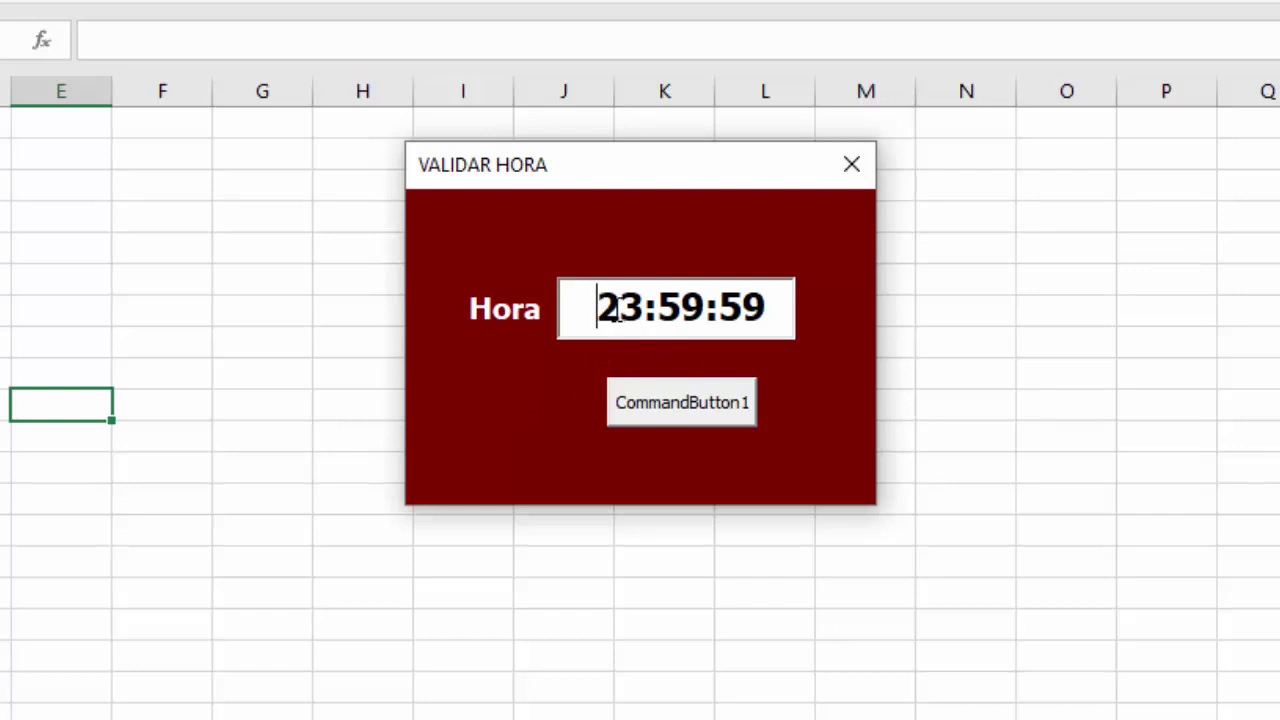
pyautogui.write('-')
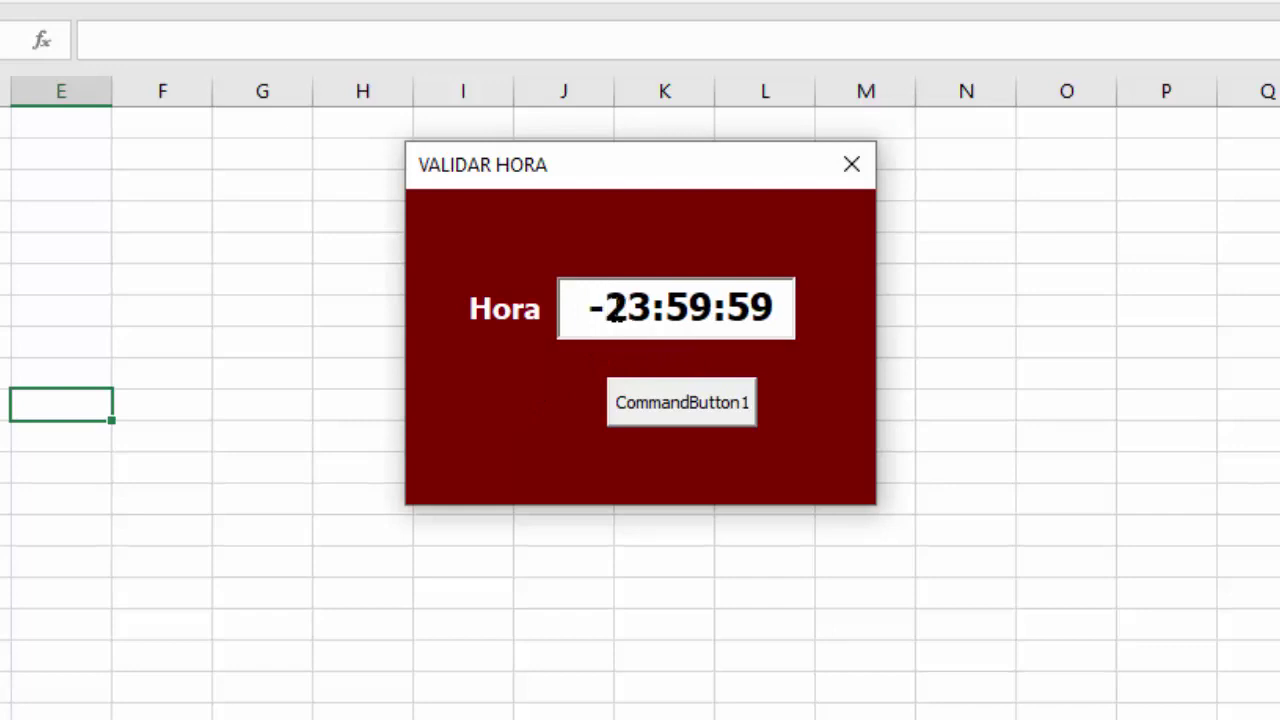
pyautogui.click(853, 166)
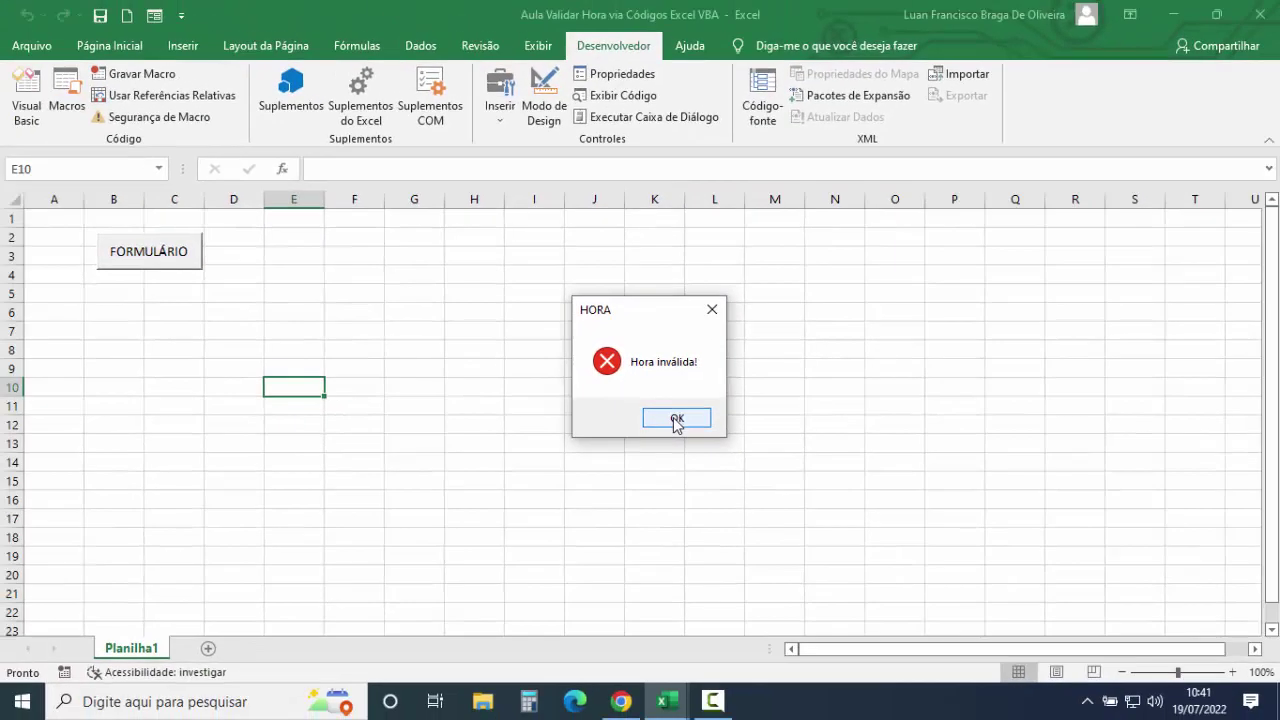
# Dismiss the error and append ', Fechar As String' to the Public Digitado declaration
pyautogui.click(676, 418)
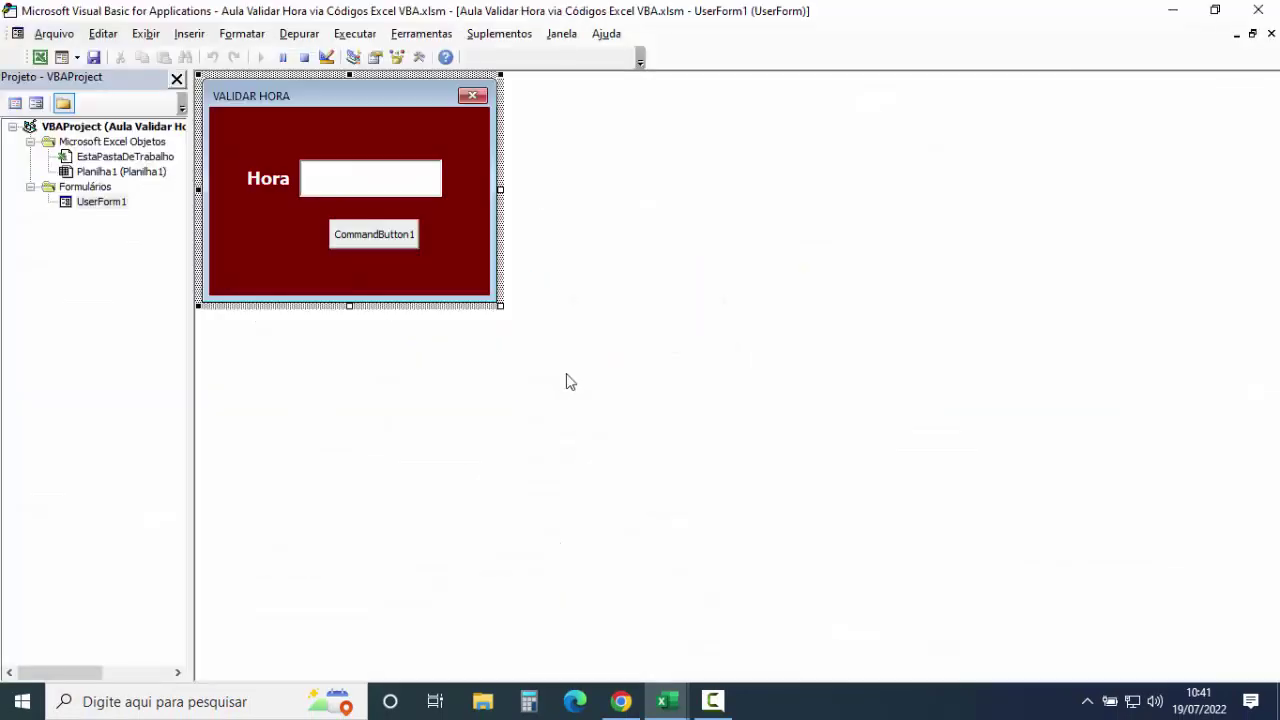
pyautogui.doubleClick(372, 182)
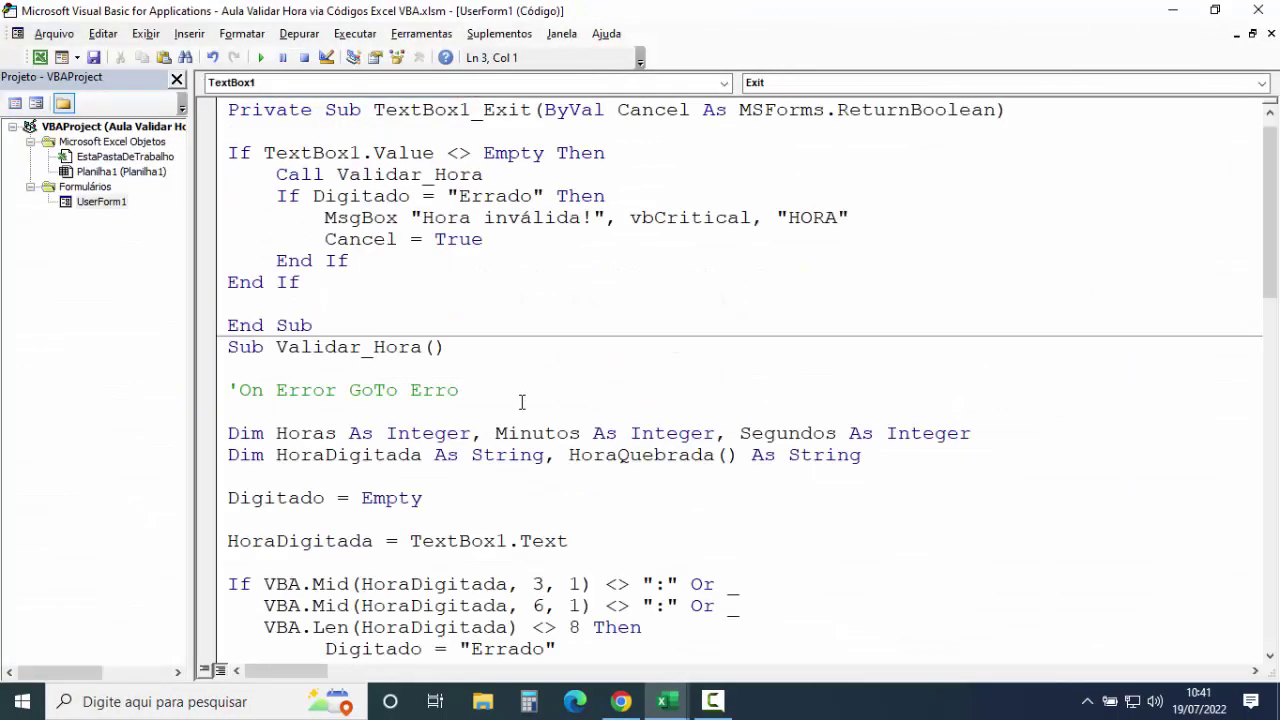
pyautogui.scroll(1, 428, 364)
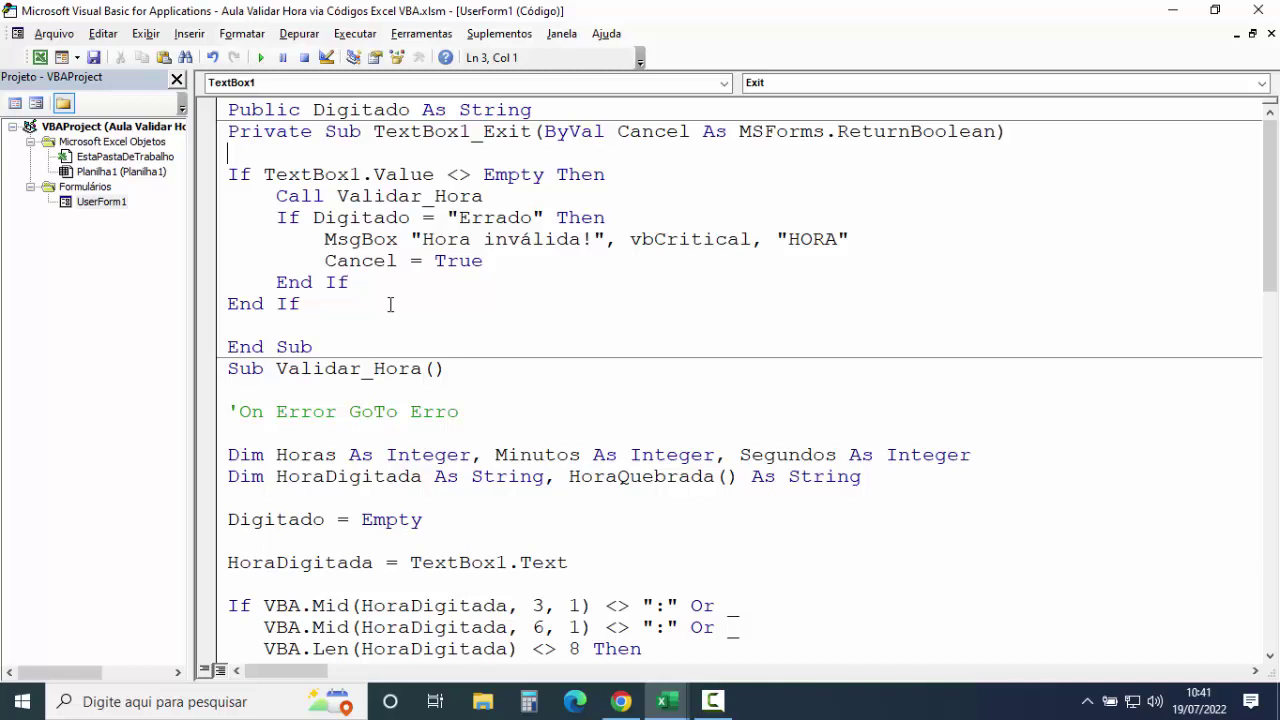
pyautogui.click(547, 111)
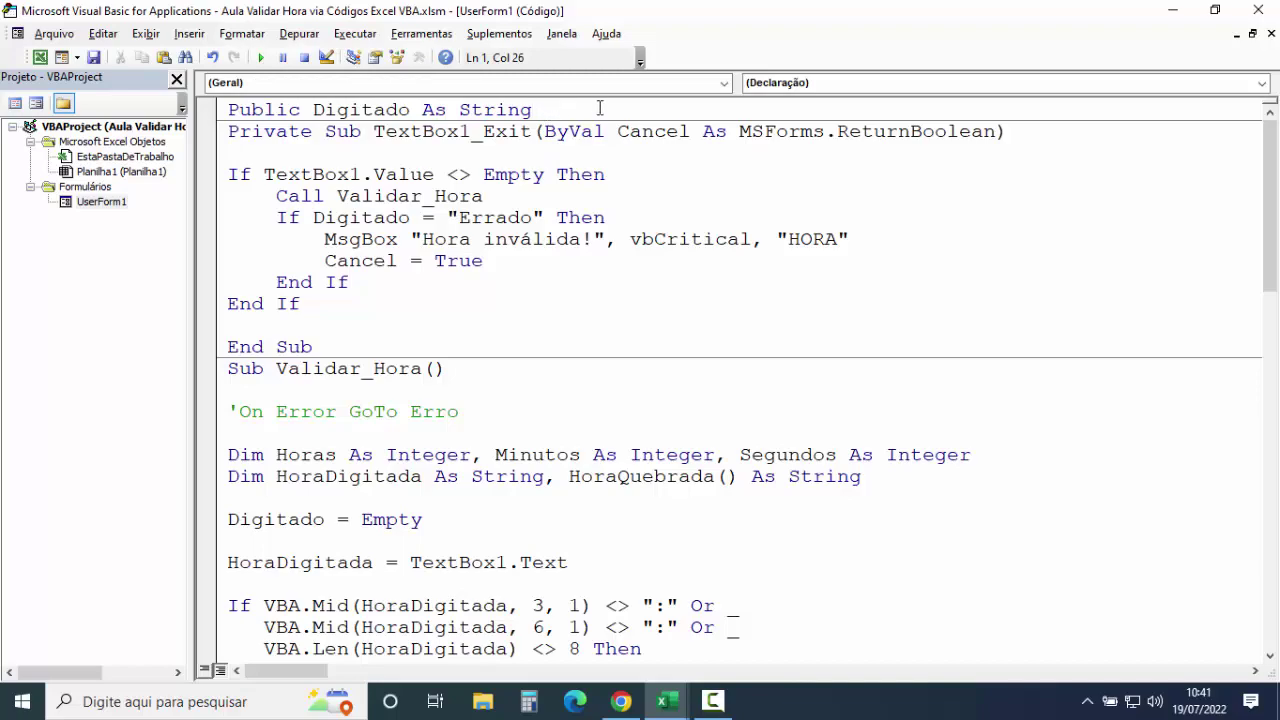
pyautogui.write(', ')
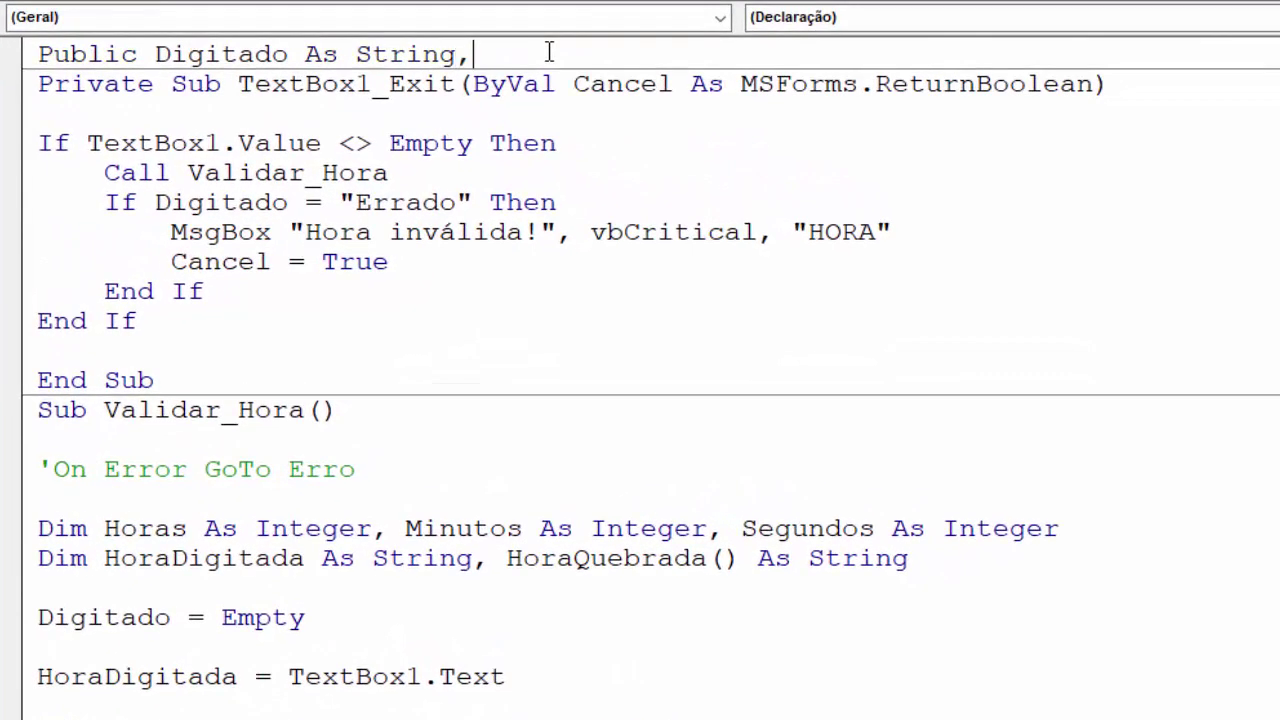
pyautogui.write('Fechar')
pyautogui.write(' as str')
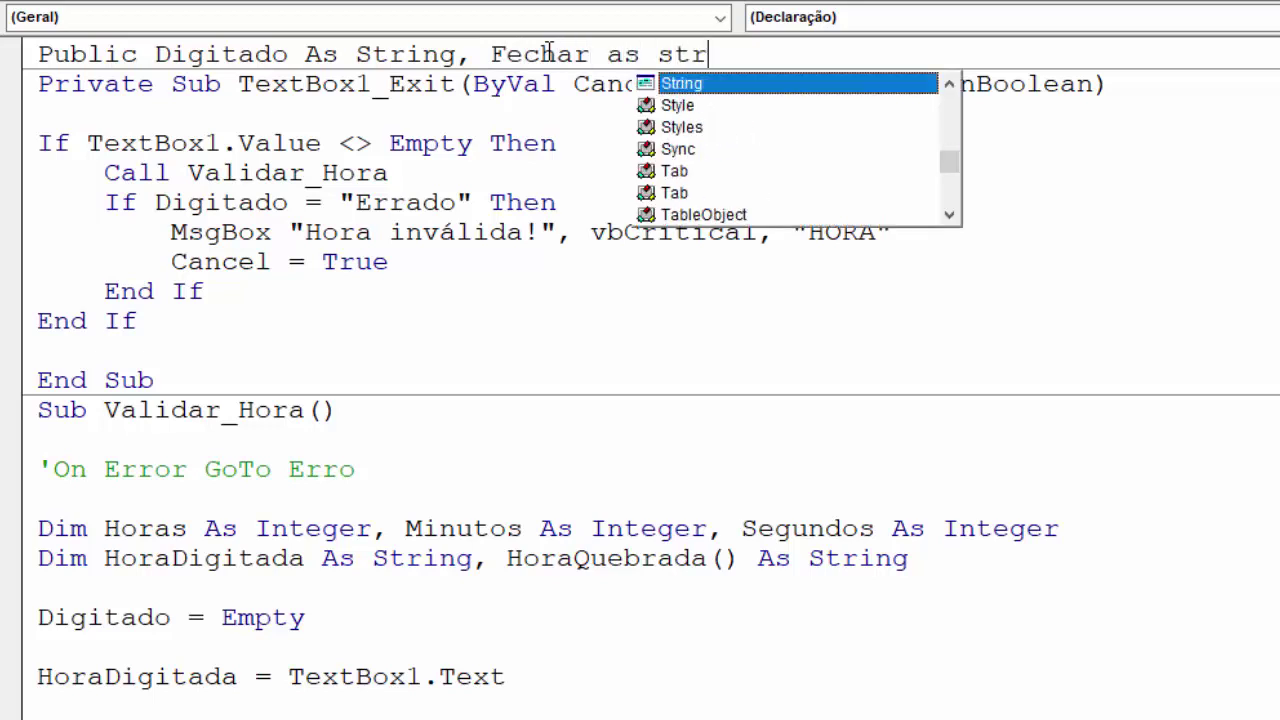
pyautogui.press('Tab')
pyautogui.click(659, 182)
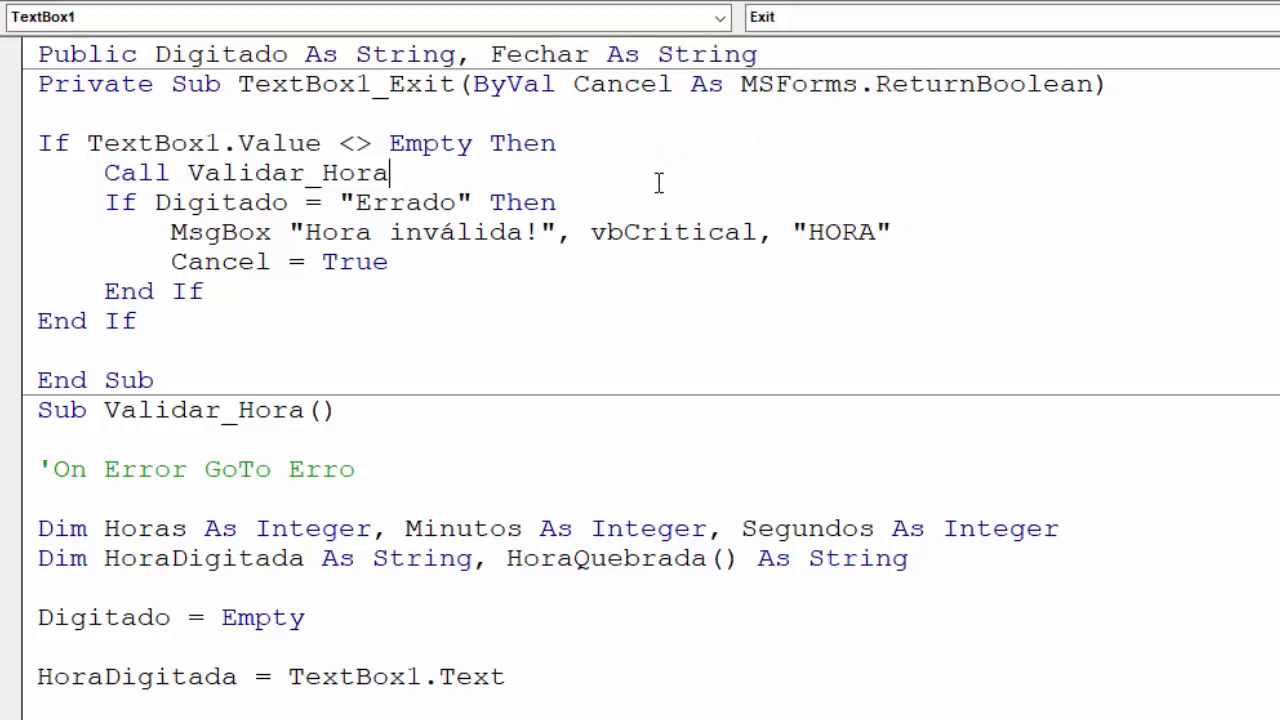
pyautogui.click(598, 55)
pyautogui.moveTo(573, 55); pyautogui.dragTo(489, 55)
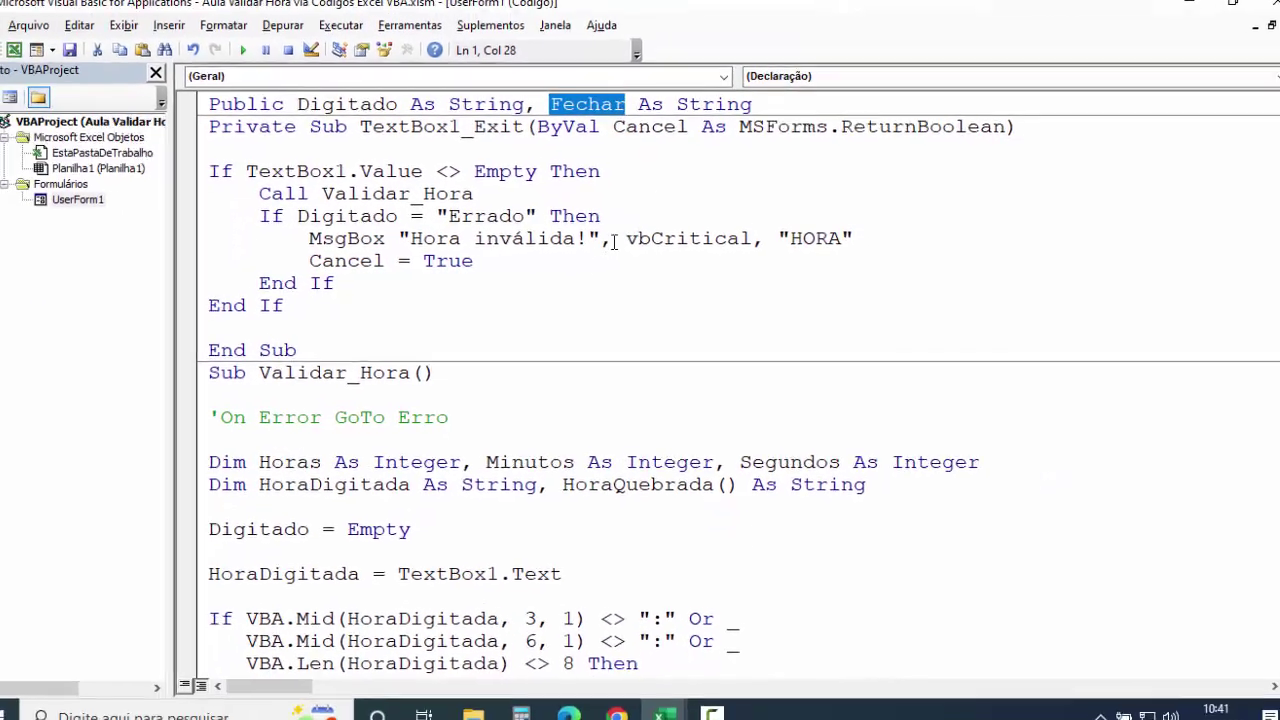
pyautogui.doubleClick(114, 203)
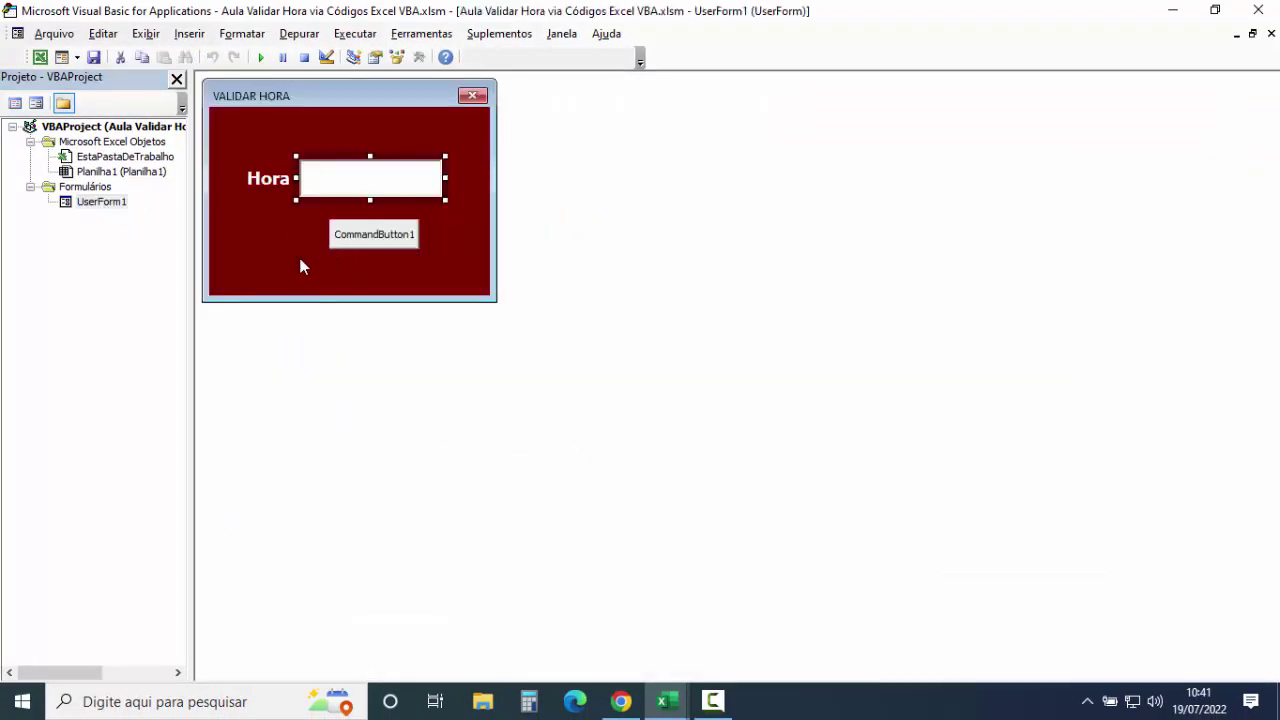
# Create a UserForm_QueryClose event procedure in the form's code
pyautogui.click(277, 247)
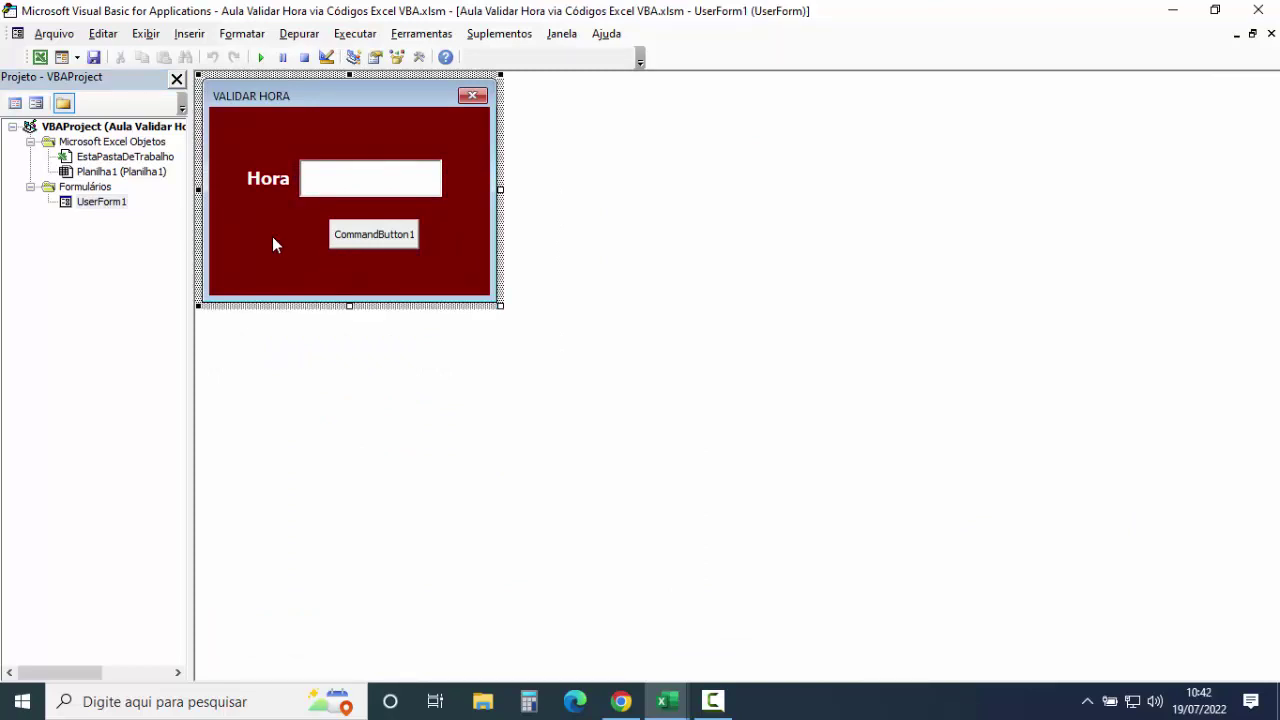
pyautogui.doubleClick(273, 238)
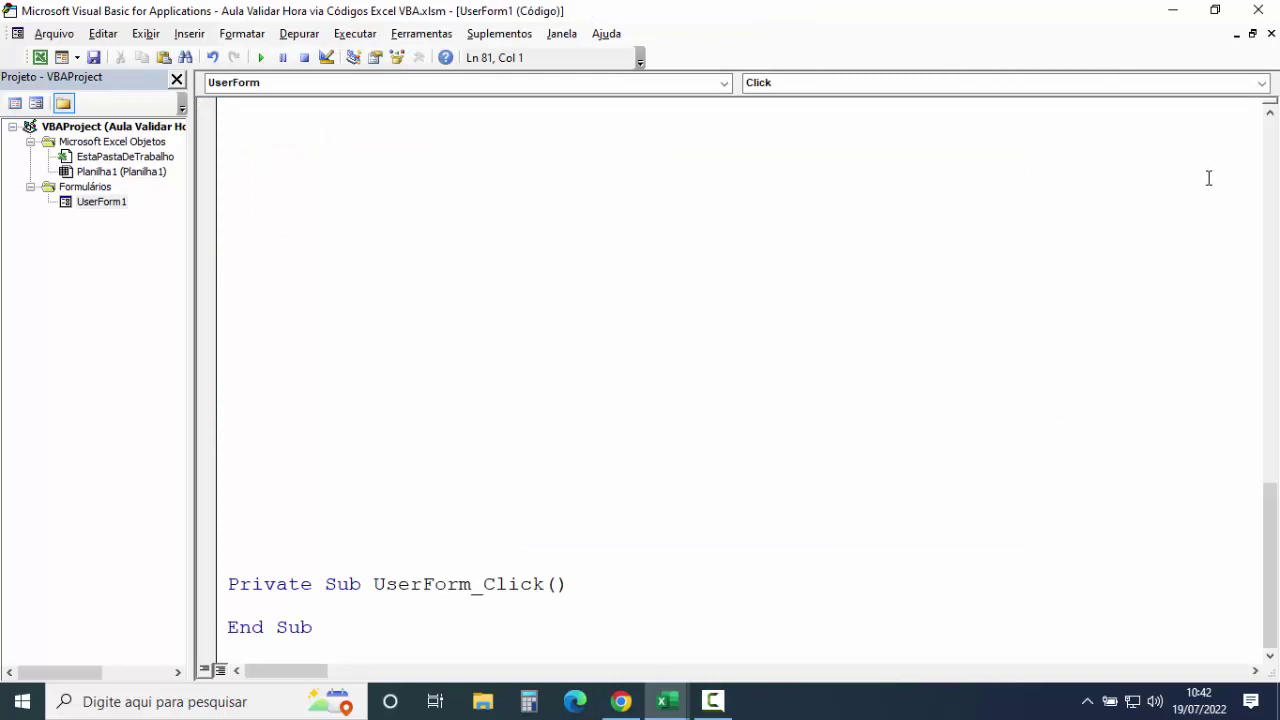
pyautogui.click(1262, 83)
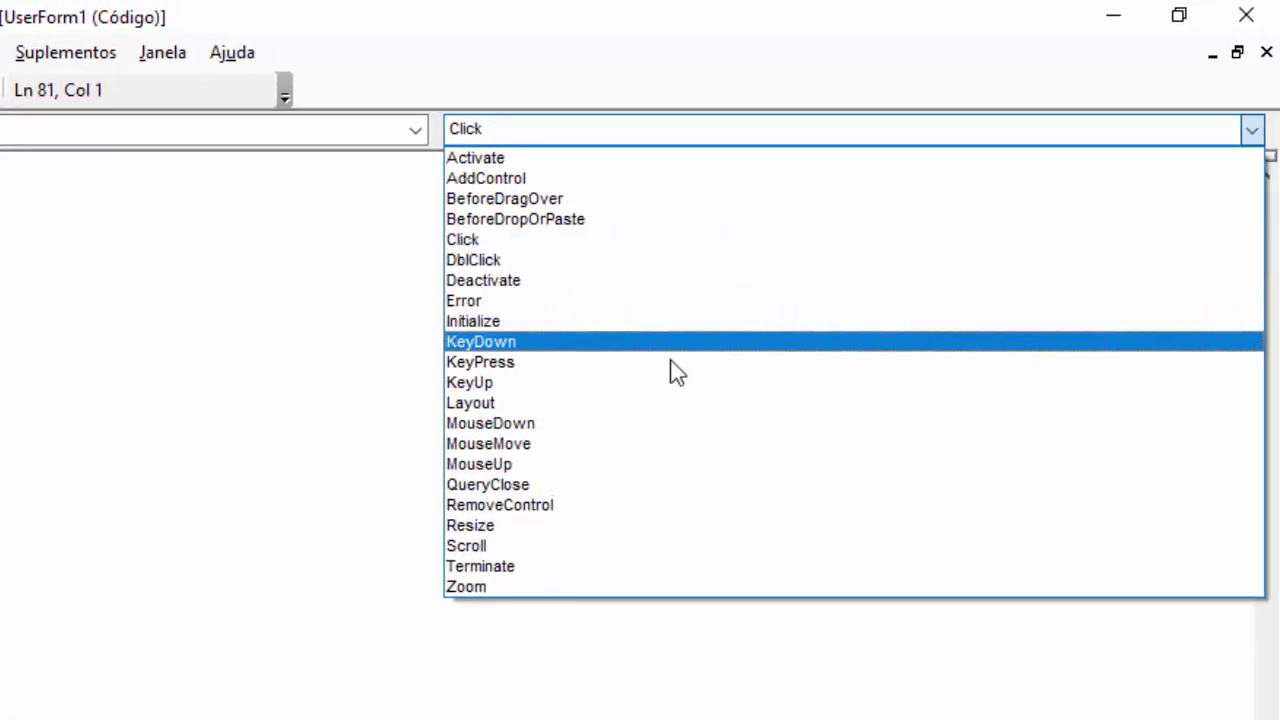
pyautogui.click(525, 484)
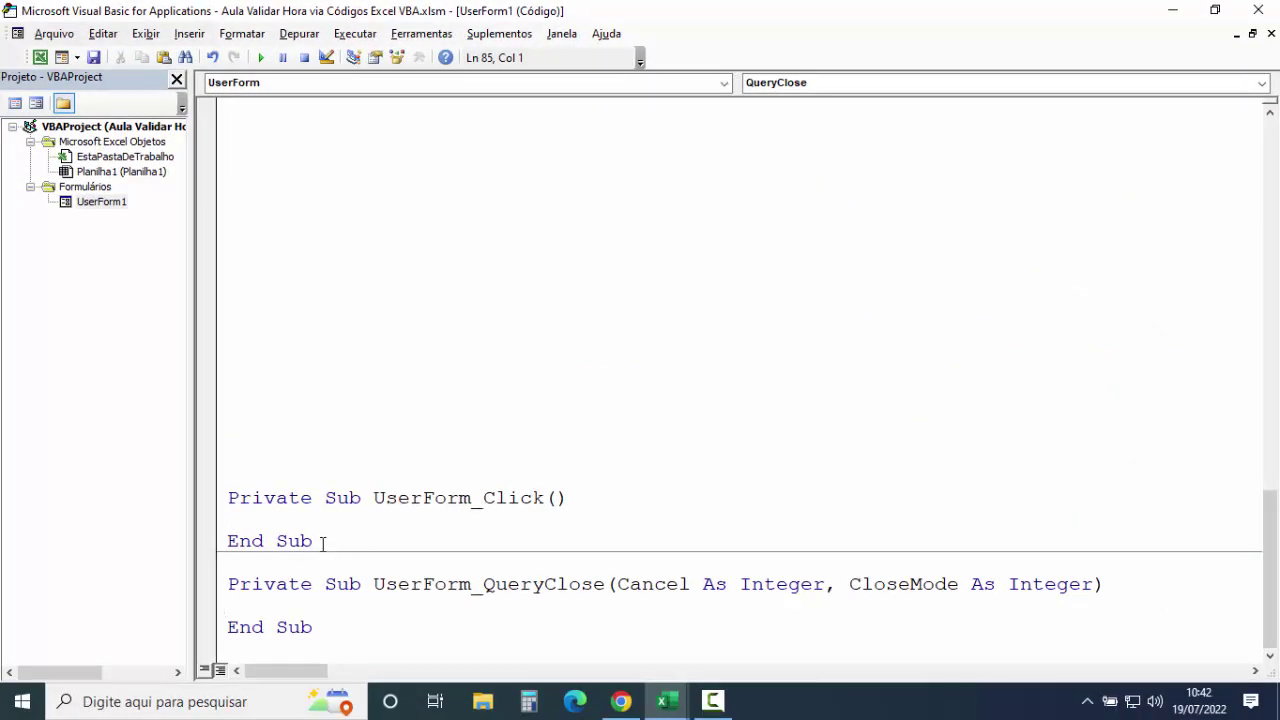
# Delete the empty UserForm_Click procedure and the leftover blank lines
pyautogui.moveTo(318, 541); pyautogui.dragTo(256, 360)
pyautogui.press('Delete')
pyautogui.keyDown('shift'); pyautogui.click(246, 337); pyautogui.keyUp('shift')
pyautogui.keyDown('shift'); pyautogui.click(240, 334); pyautogui.keyUp('shift')
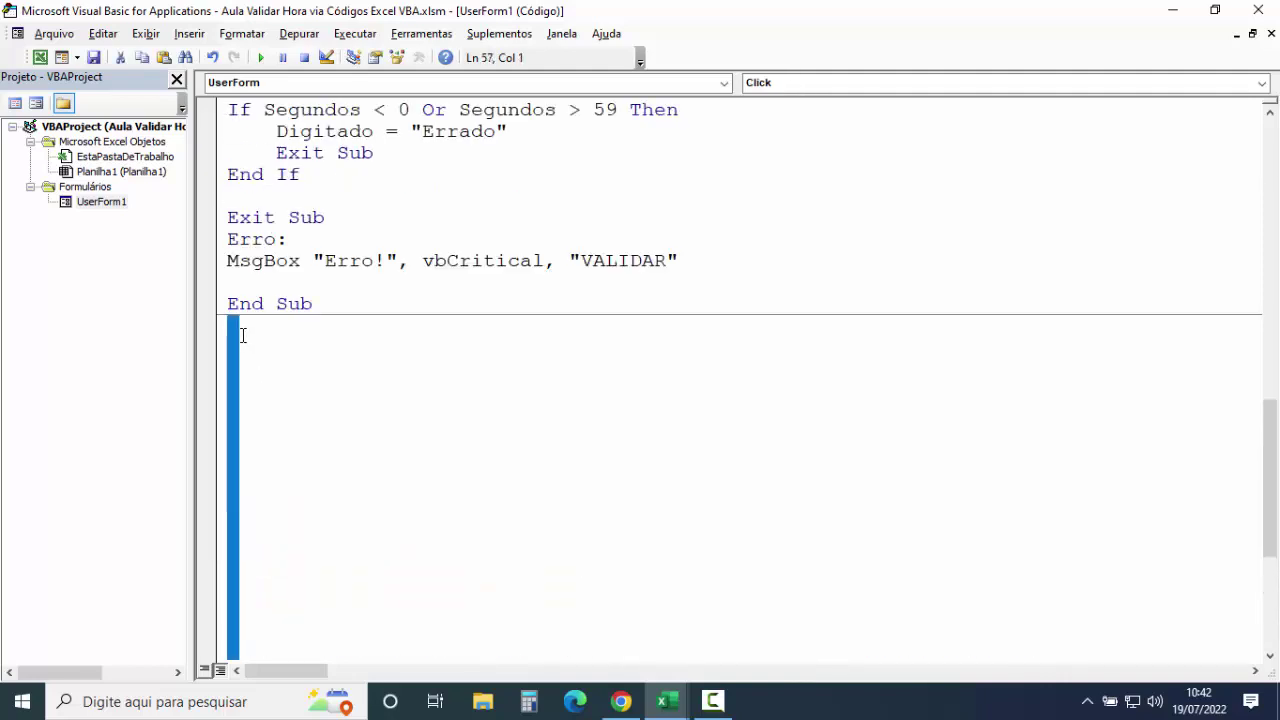
pyautogui.press('Delete')
pyautogui.click(341, 636)
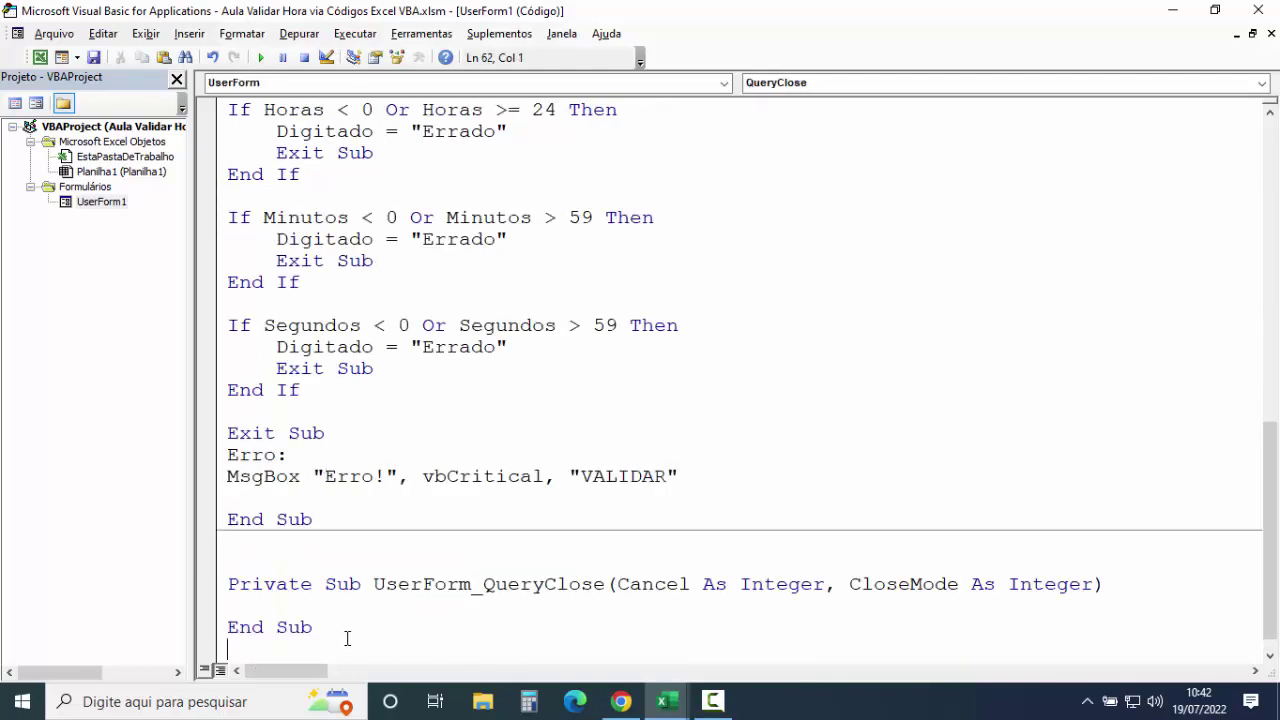
pyautogui.press('Return')
pyautogui.press('Return')
pyautogui.press('Return')
pyautogui.click(258, 153)
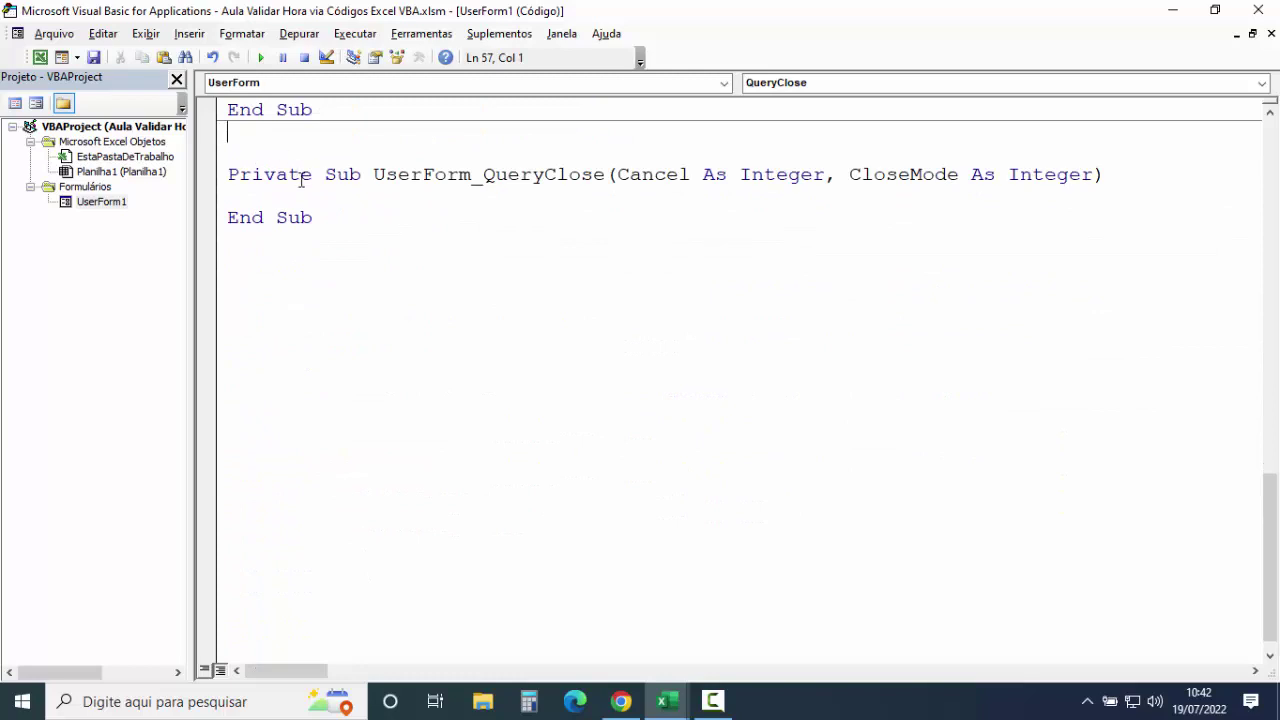
pyautogui.press('BackSpace')
pyautogui.press('BackSpace')
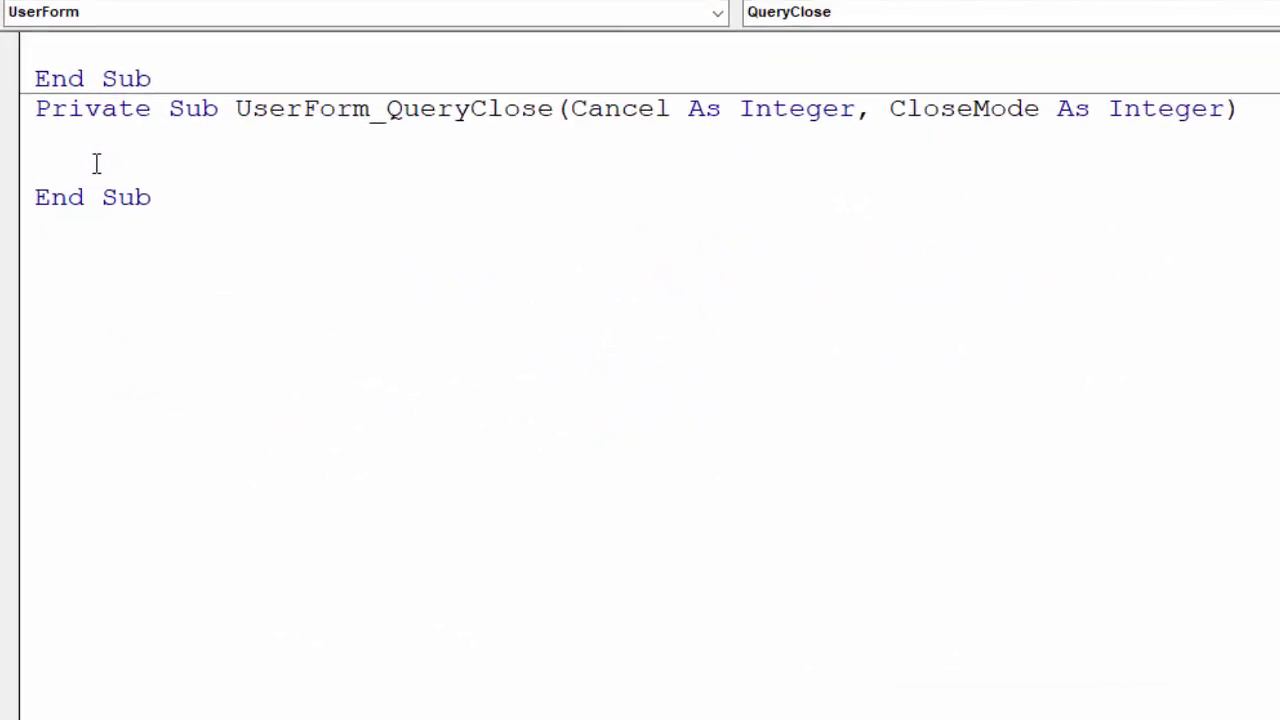
# Add Fechar = "sim" inside UserForm_QueryClose
pyautogui.write('Fechar')
pyautogui.write(' = ')
pyautogui.write('"')
pyautogui.write('sim')
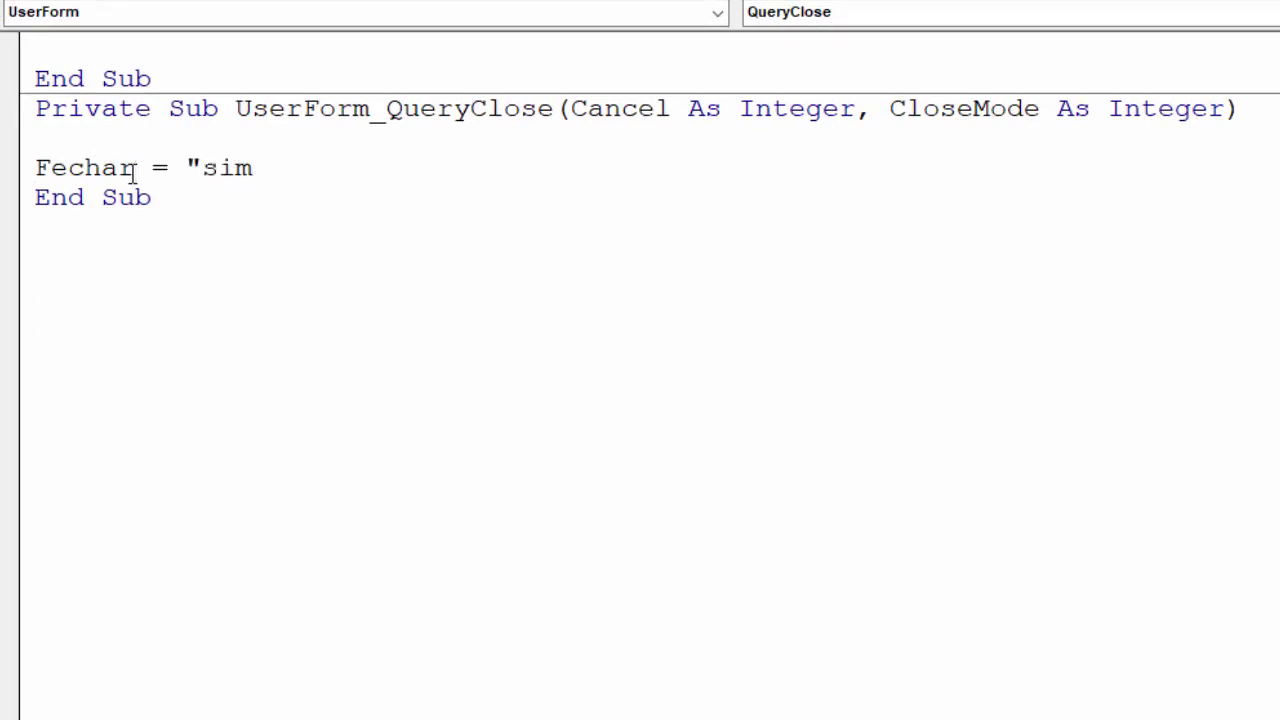
pyautogui.write('"')
pyautogui.press('Return')
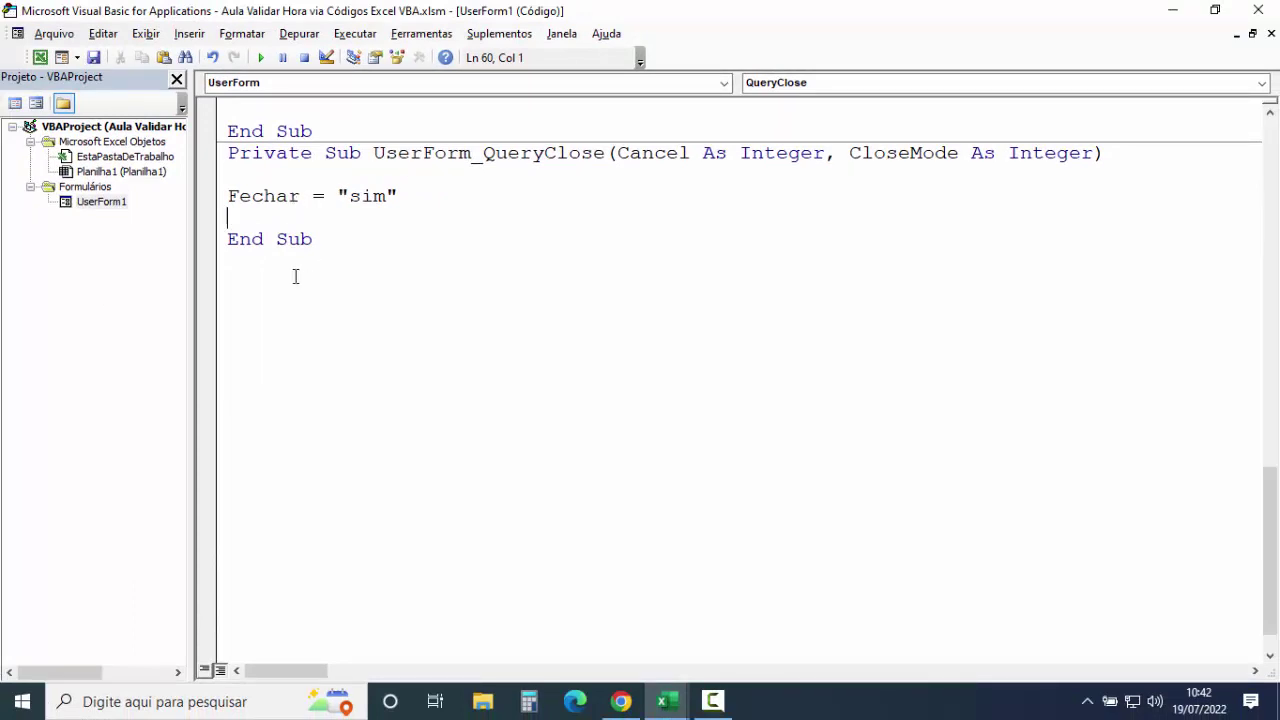
pyautogui.doubleClick(108, 203)
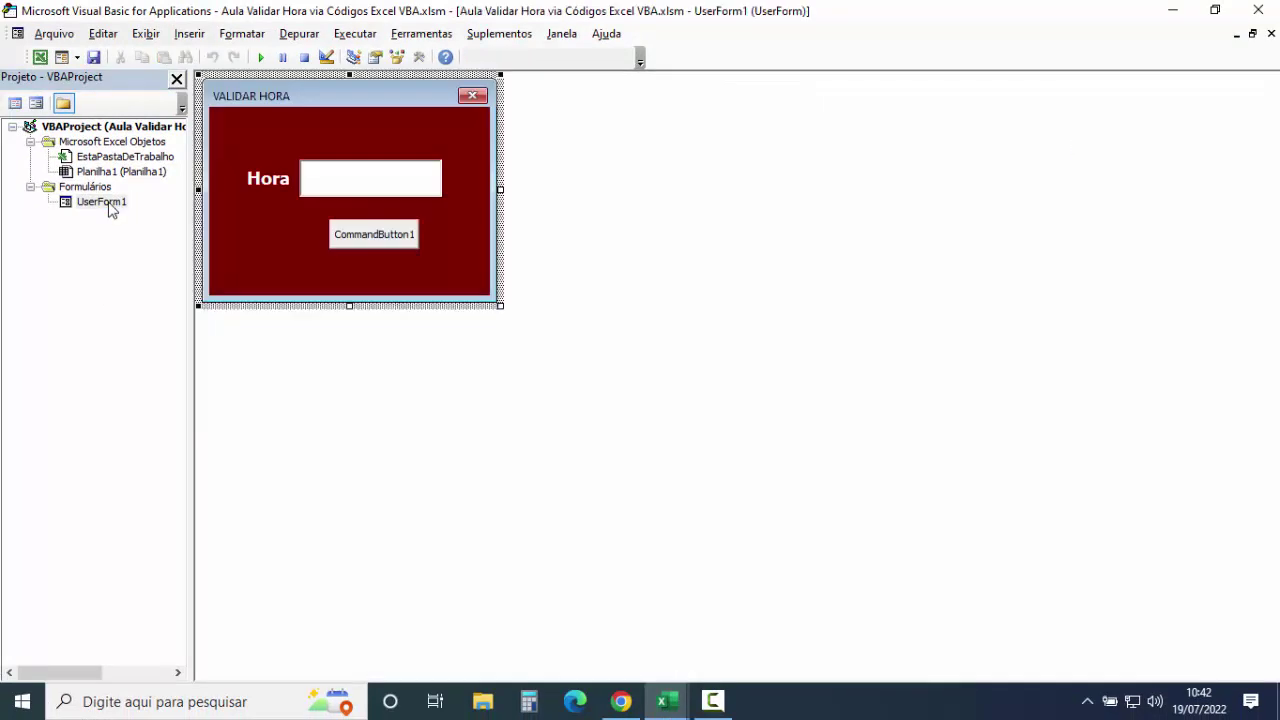
pyautogui.doubleClick(365, 185)
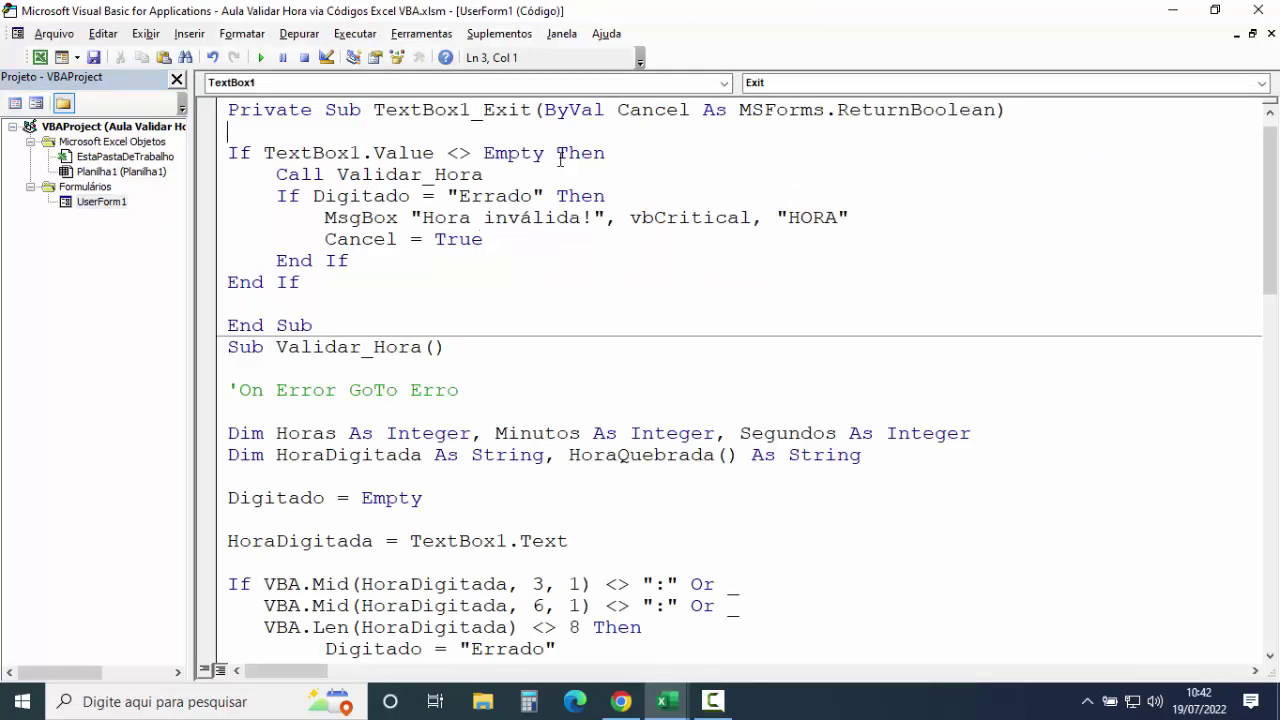
# Change the TextBox1_Exit If condition to TextBox1.Value <> Empty And Fechar <> "sim"
pyautogui.click(557, 153)
pyautogui.moveTo(96, 122); pyautogui.dragTo(398, 122)
pyautogui.click(420, 122)
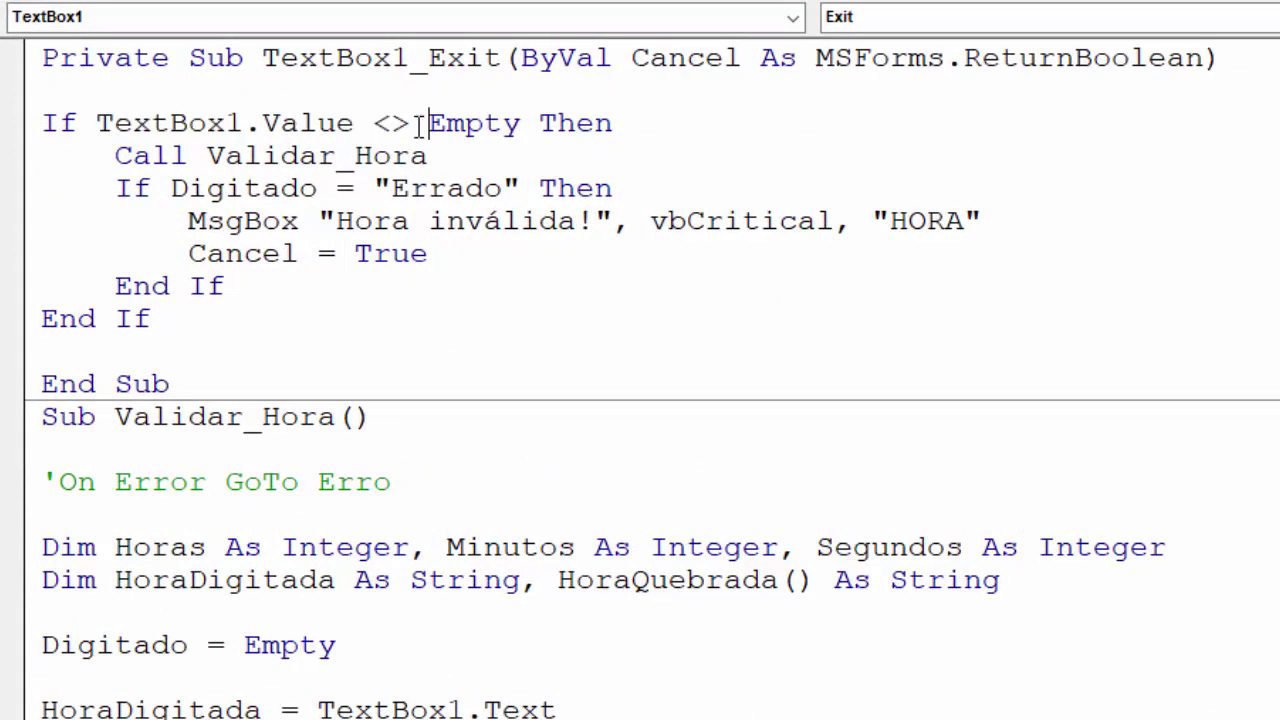
pyautogui.click(100, 122)
pyautogui.moveTo(104, 116); pyautogui.dragTo(521, 122)
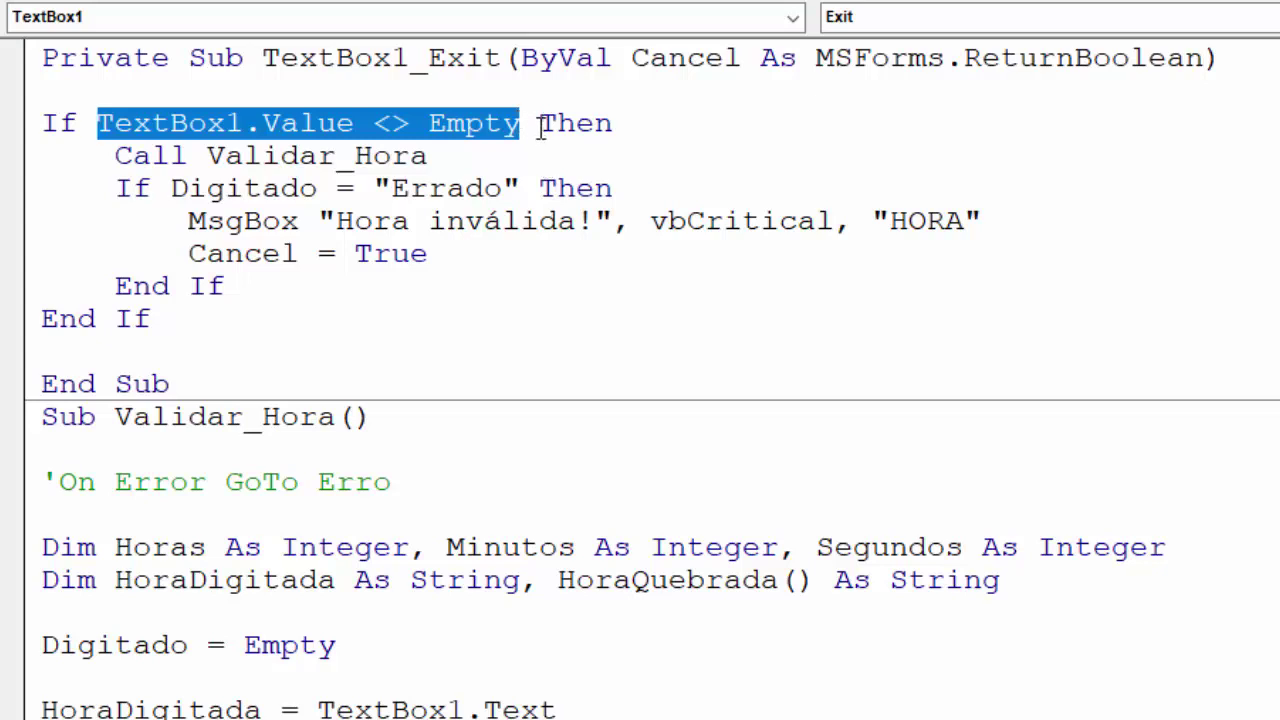
pyautogui.click(540, 124)
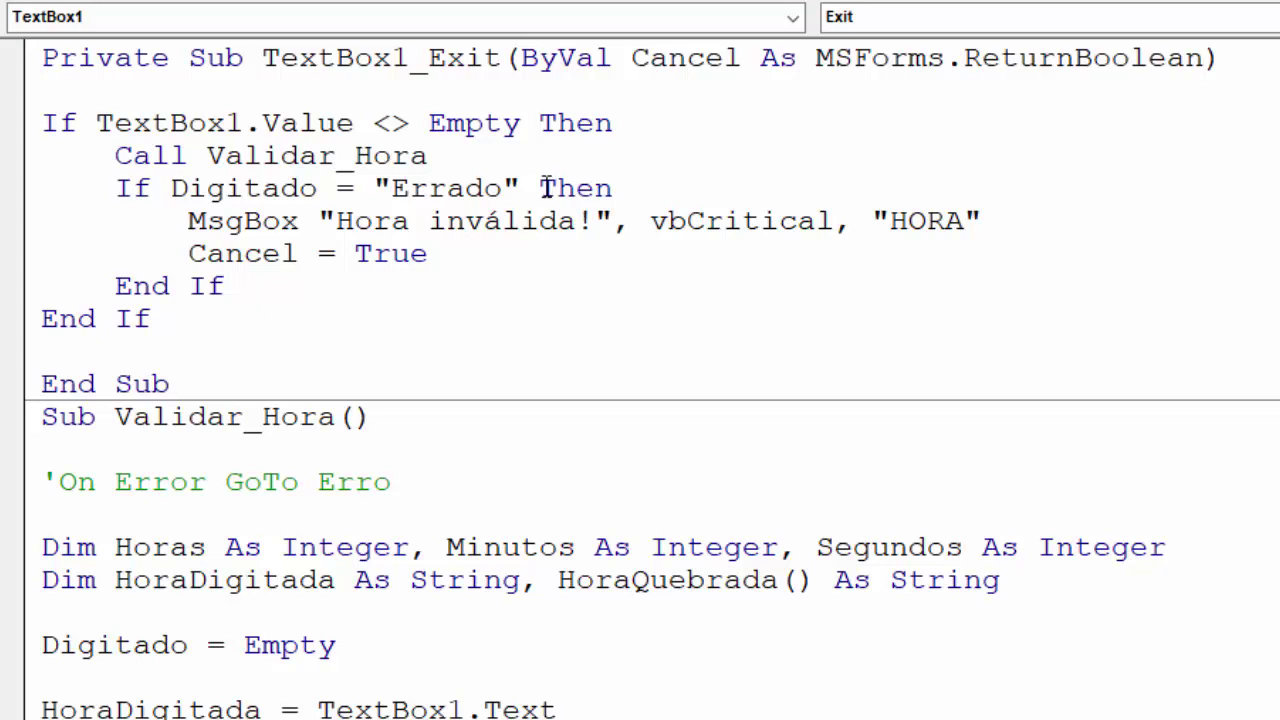
pyautogui.write('alue <> Empty And ')
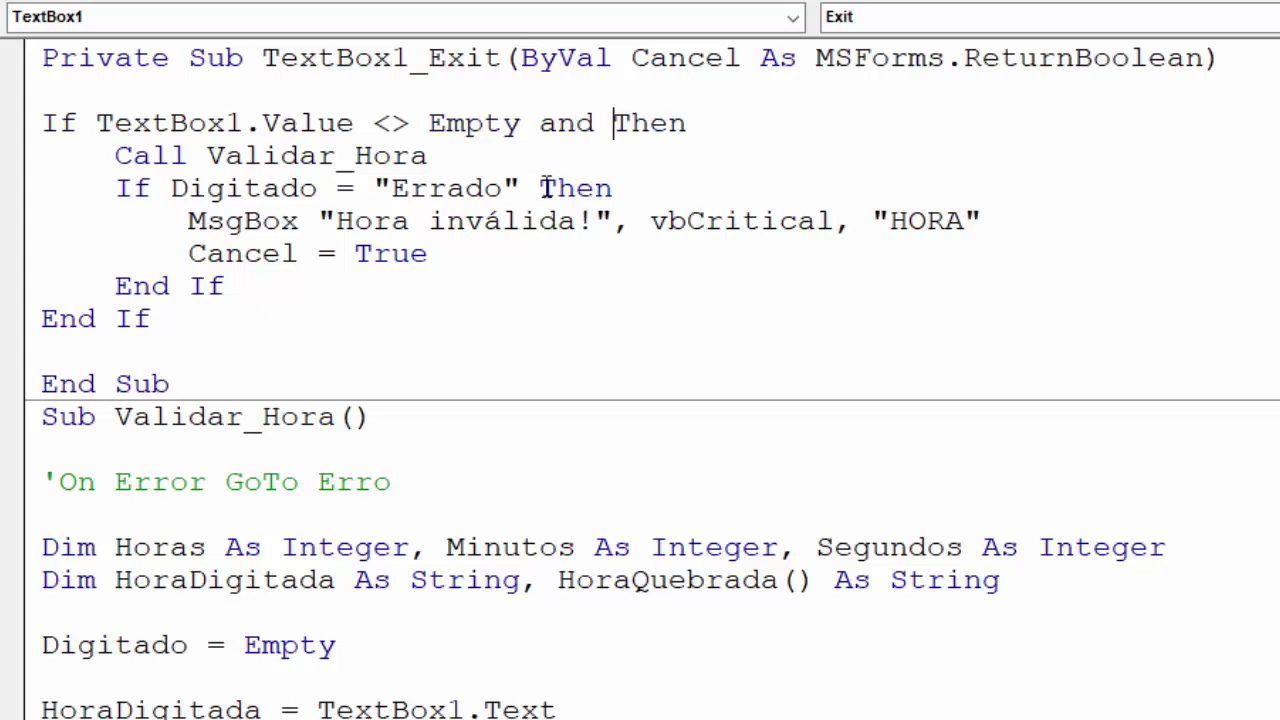
pyautogui.write('Fechar')
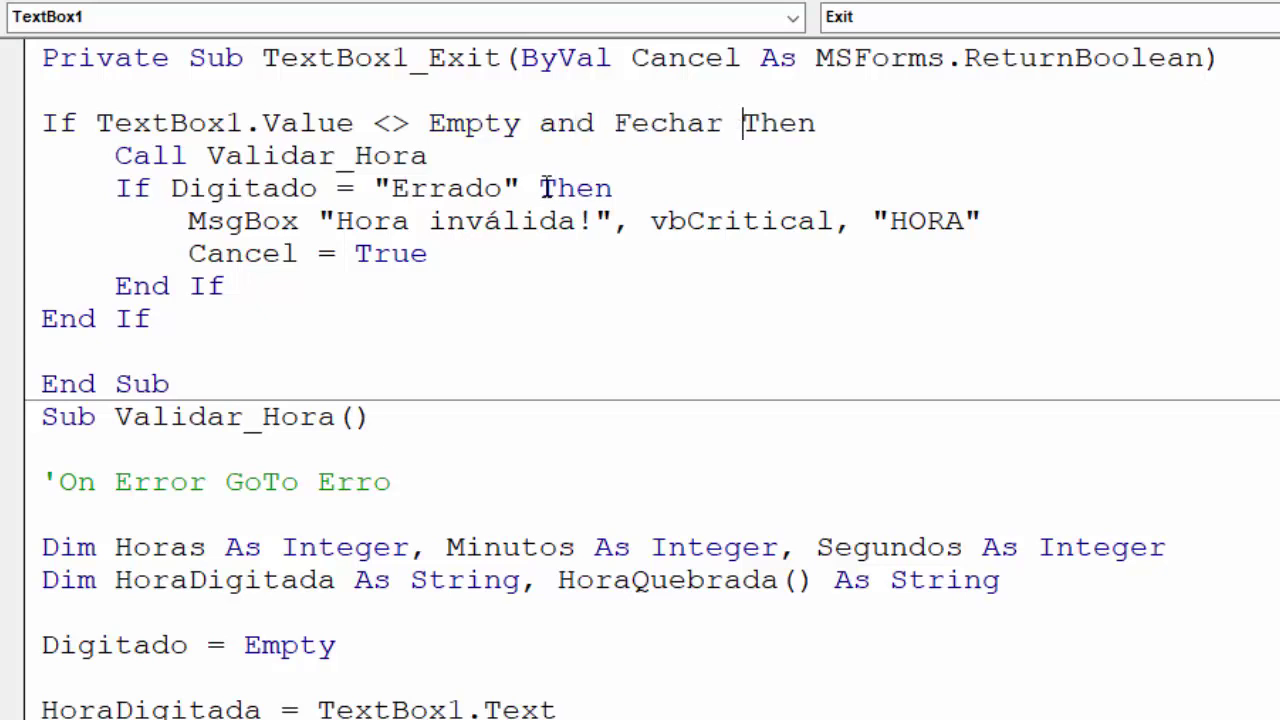
pyautogui.write(' <>')
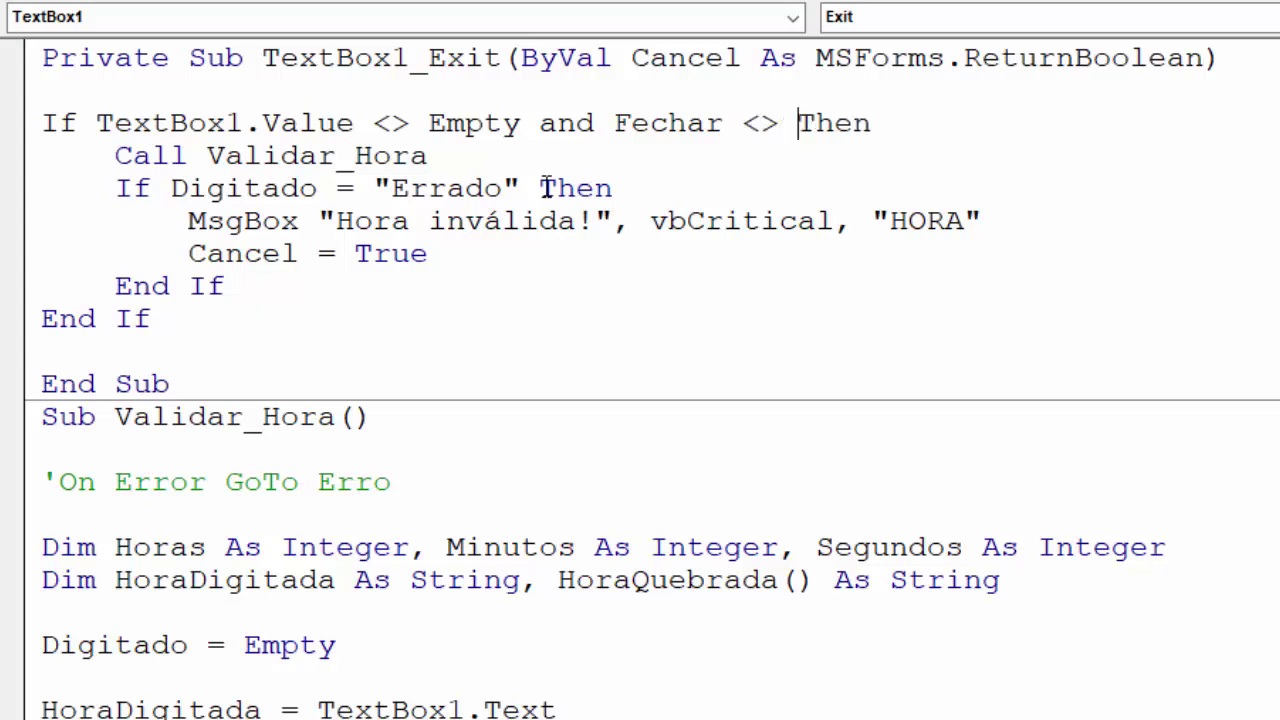
pyautogui.write(' "')
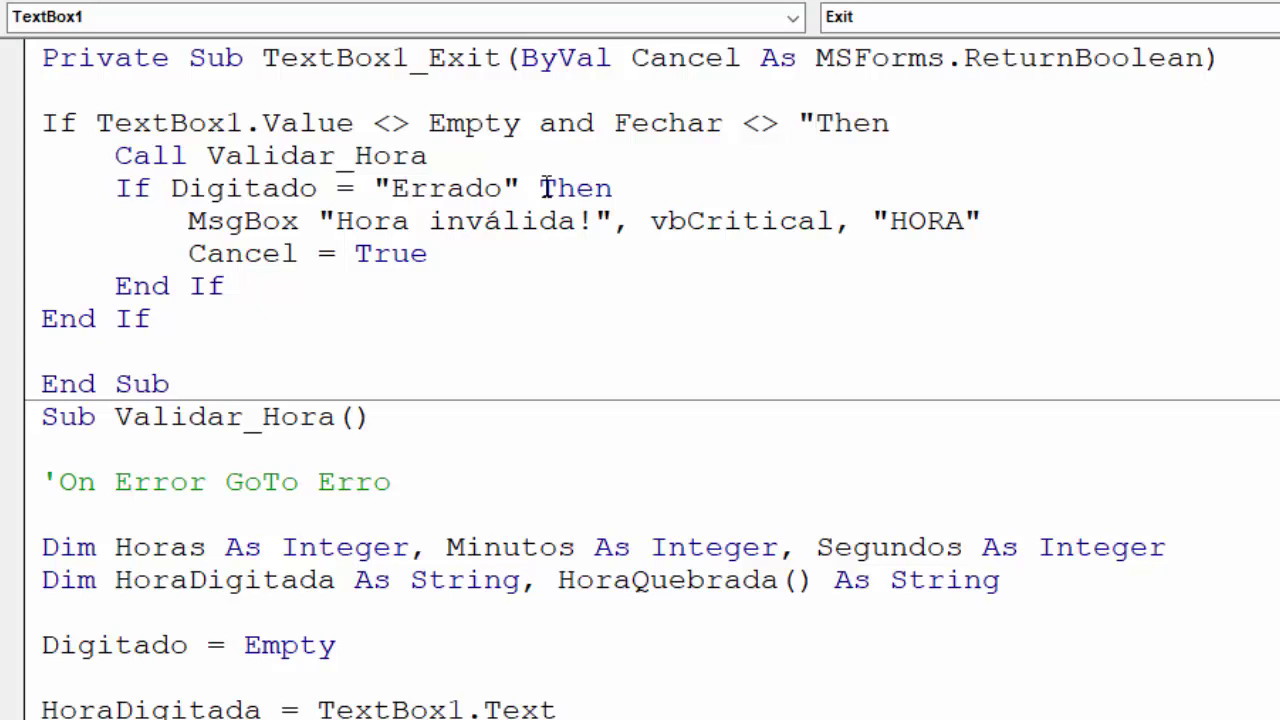
pyautogui.write('sim')
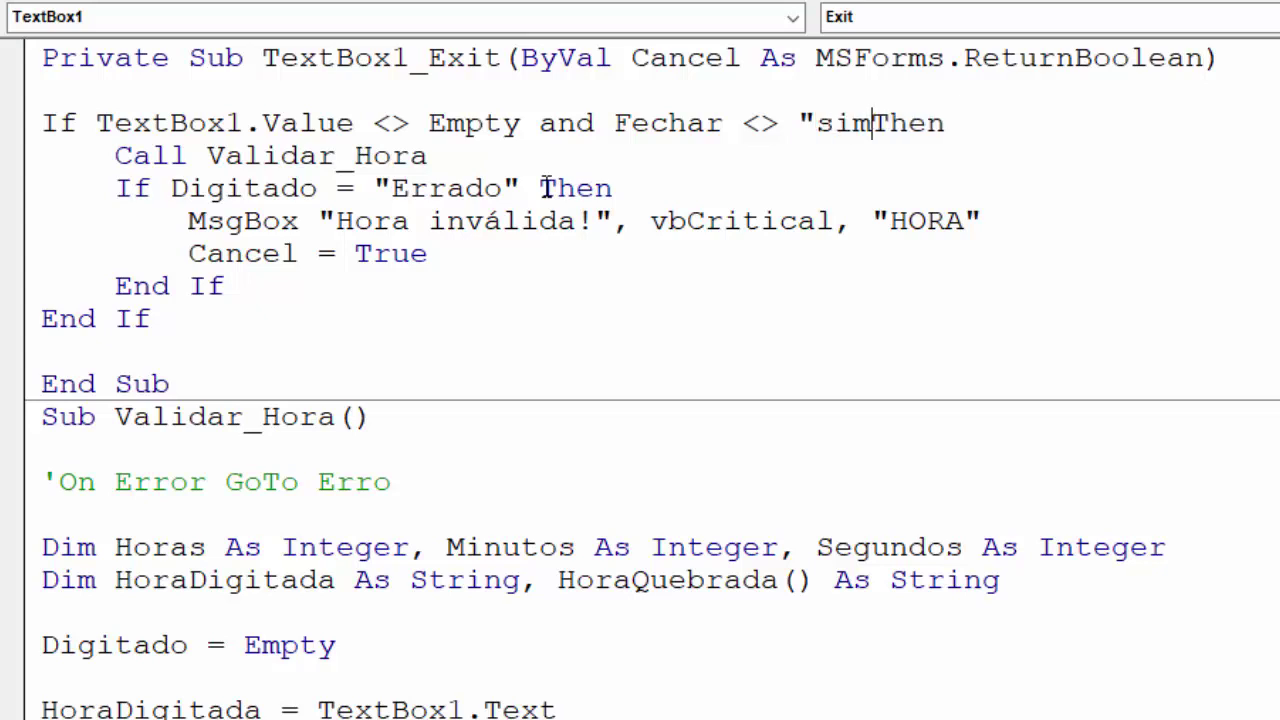
pyautogui.write('"')
pyautogui.click(664, 185)
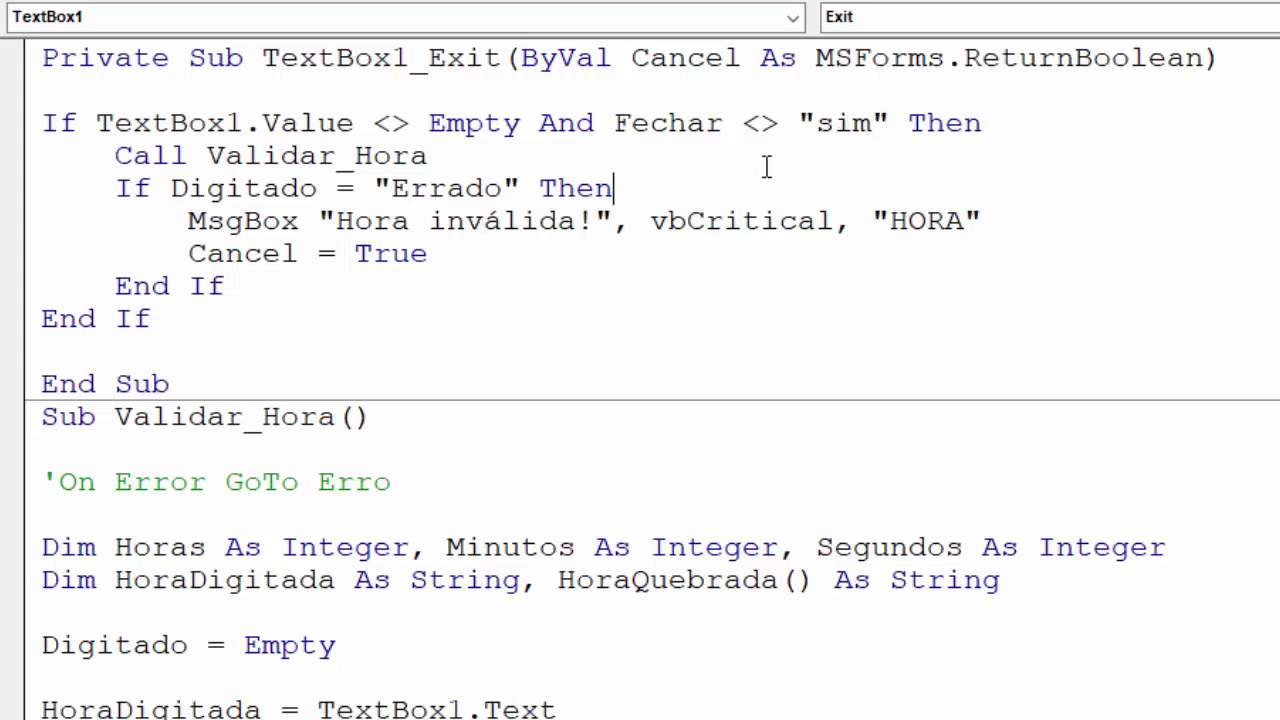
# Uncomment the On Error GoTo Erro line in Validar_Hora
pyautogui.click(56, 482)
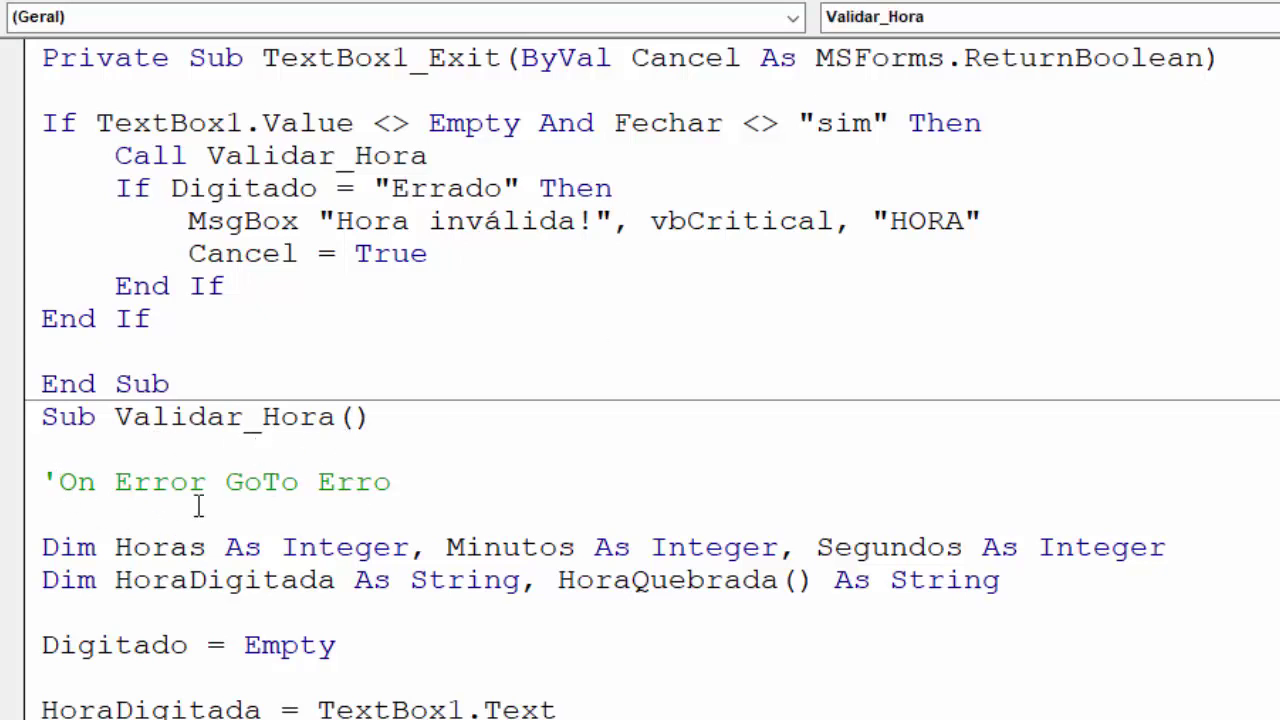
pyautogui.press('BackSpace')
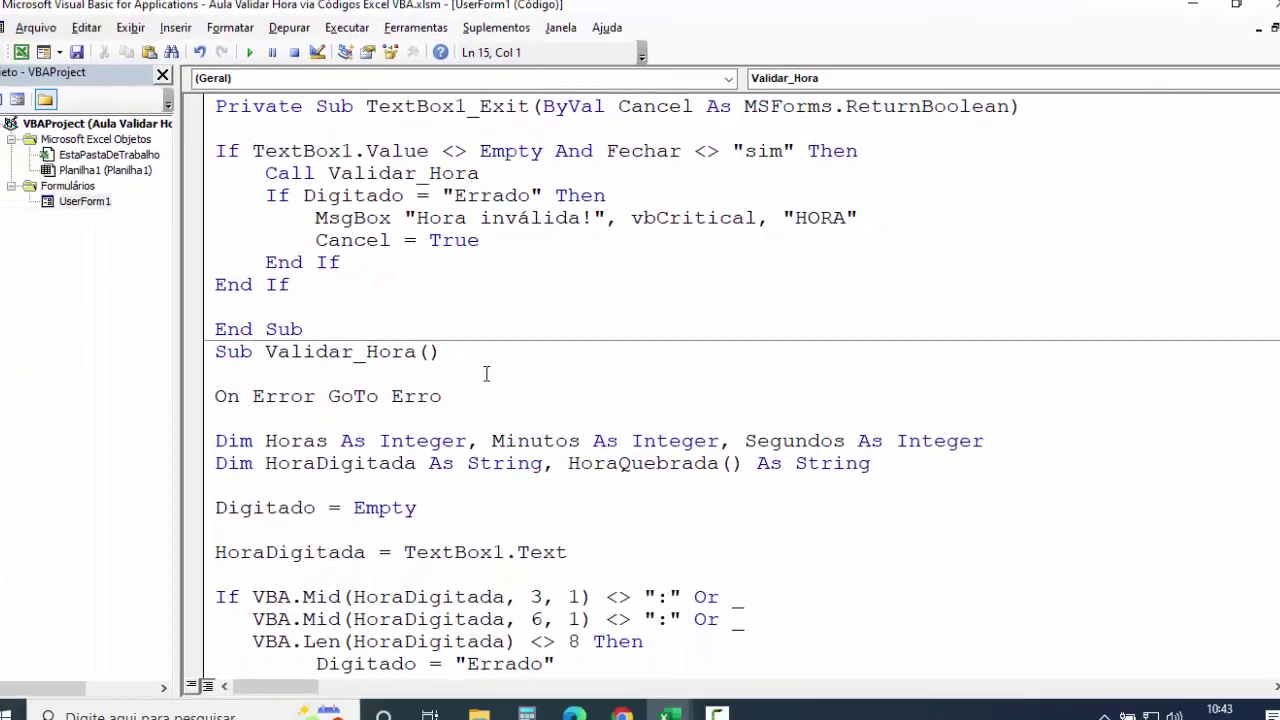
pyautogui.click(486, 374)
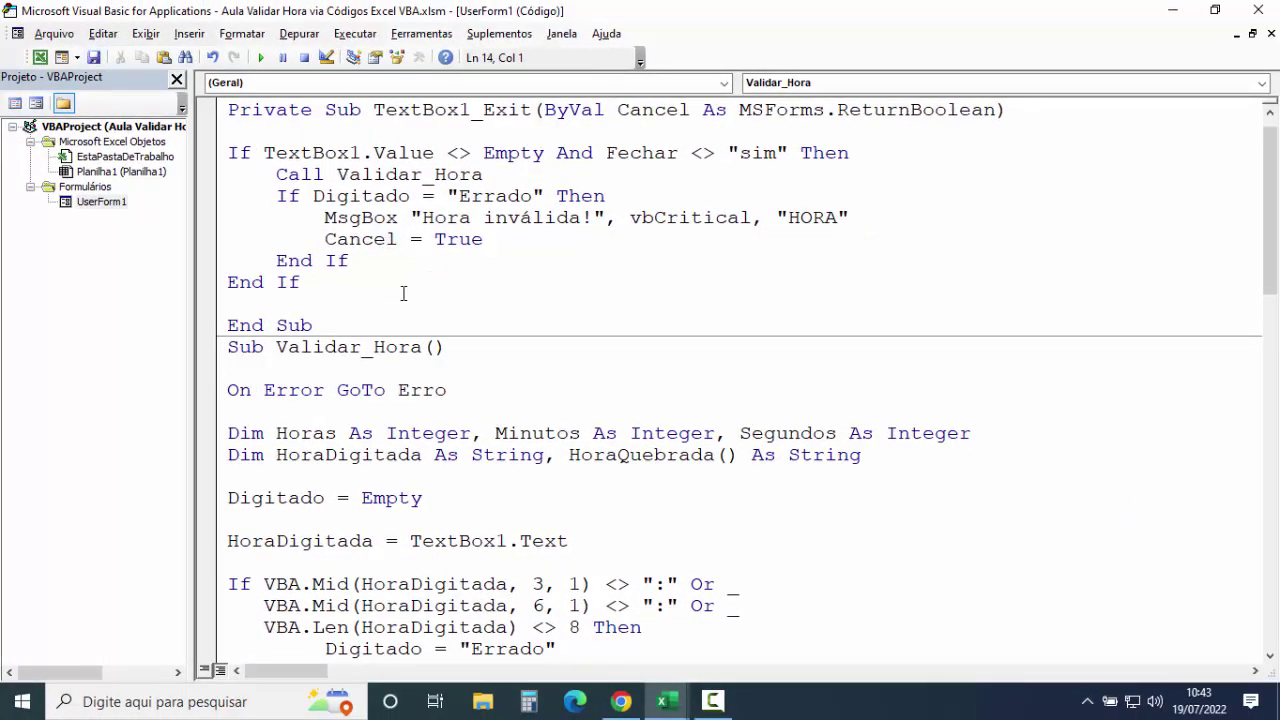
# Copy the Fechar = "sim" line from the QueryClose routine
pyautogui.doubleClick(106, 204)
pyautogui.doubleClick(256, 236)
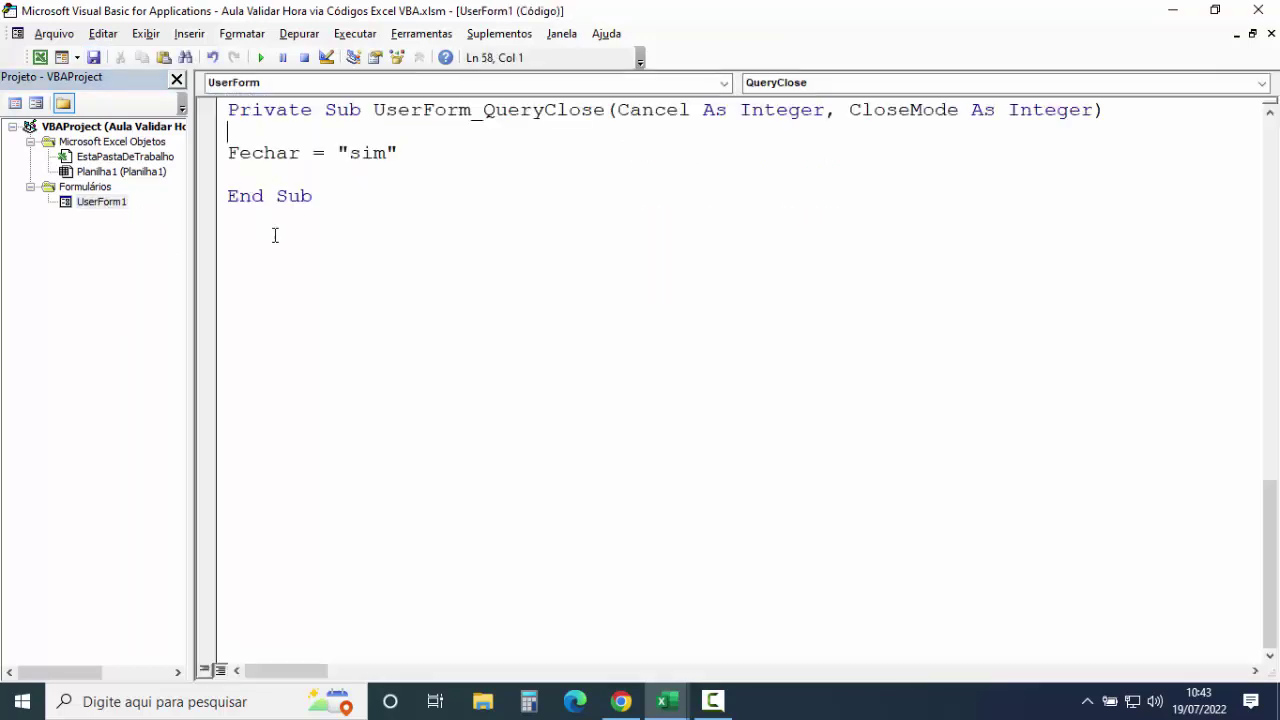
pyautogui.click(414, 158)
pyautogui.moveTo(414, 158); pyautogui.dragTo(212, 160)
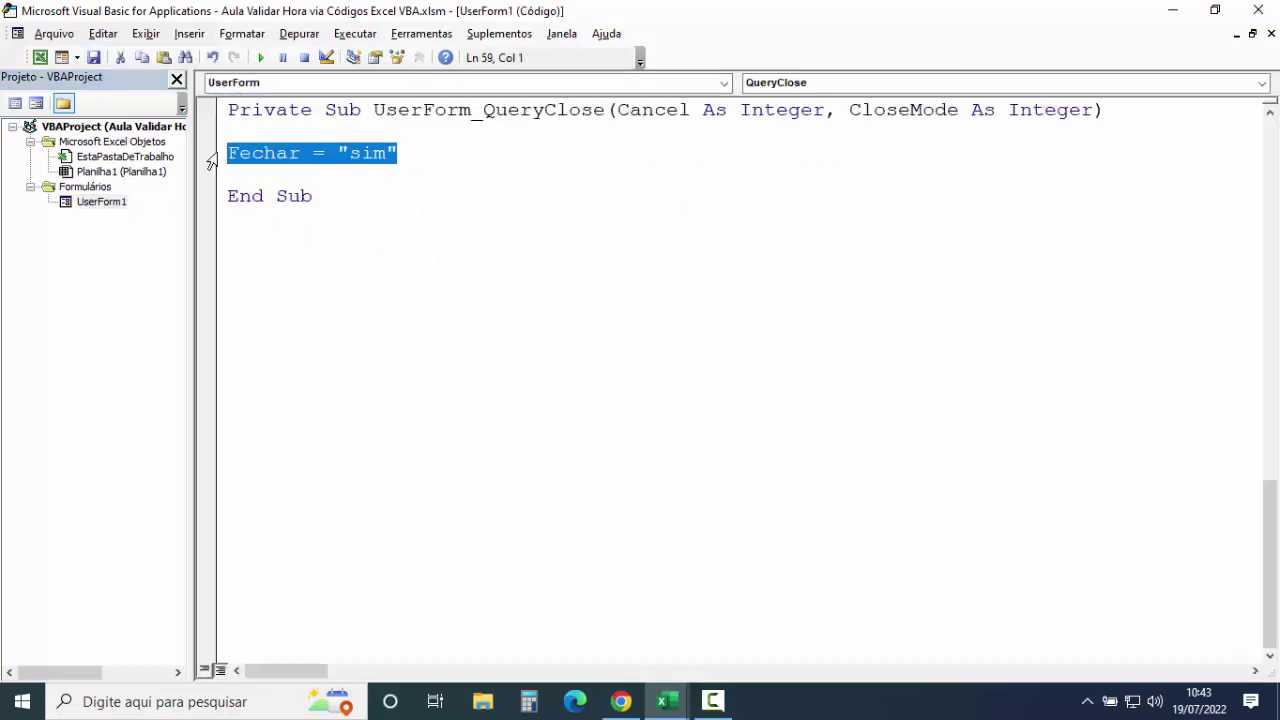
pyautogui.click(262, 175)
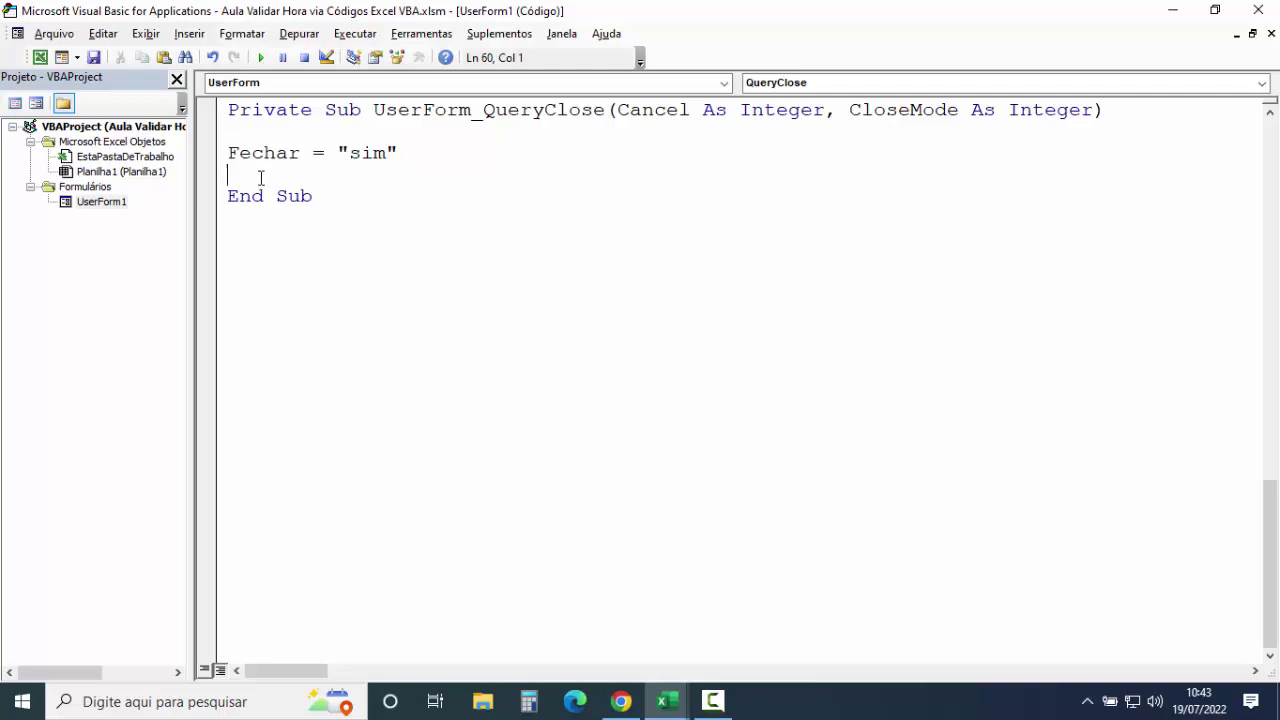
pyautogui.moveTo(397, 155); pyautogui.dragTo(229, 158)
pyautogui.hotkey('ctrl', 'c')
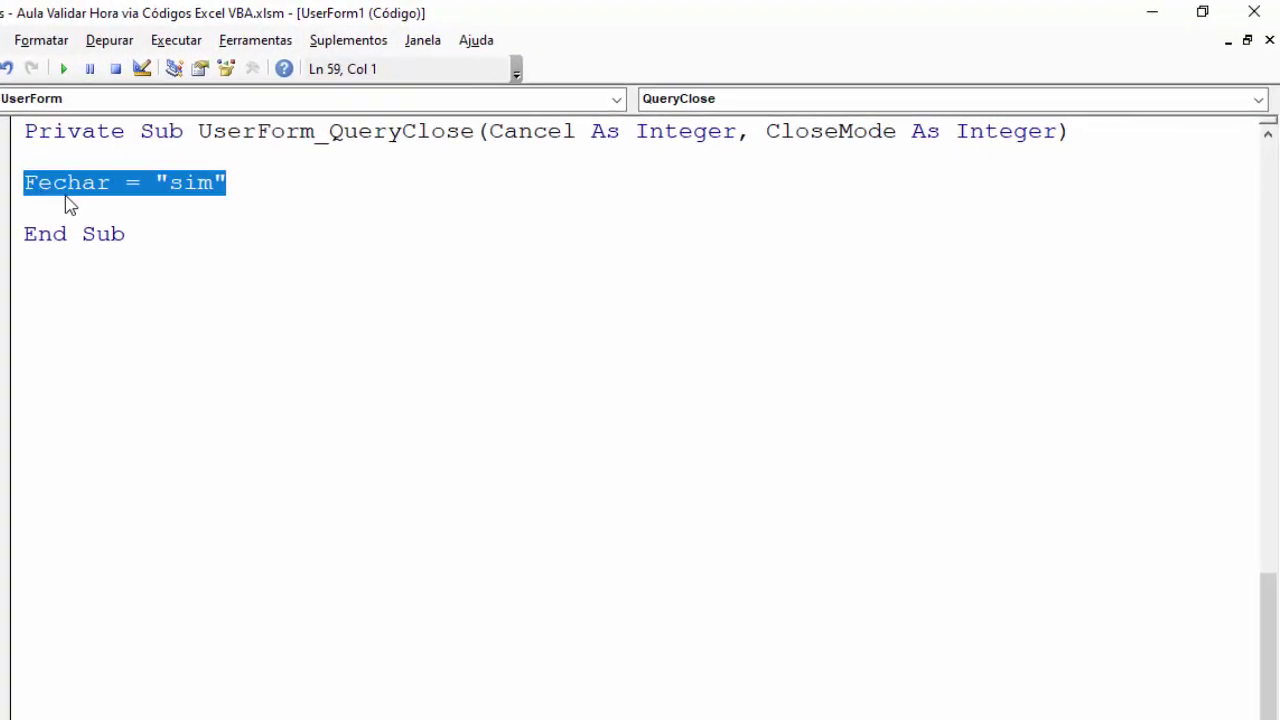
# Create UserForm_Initialize and paste the line there with the value changed to Empty
pyautogui.click(1259, 99)
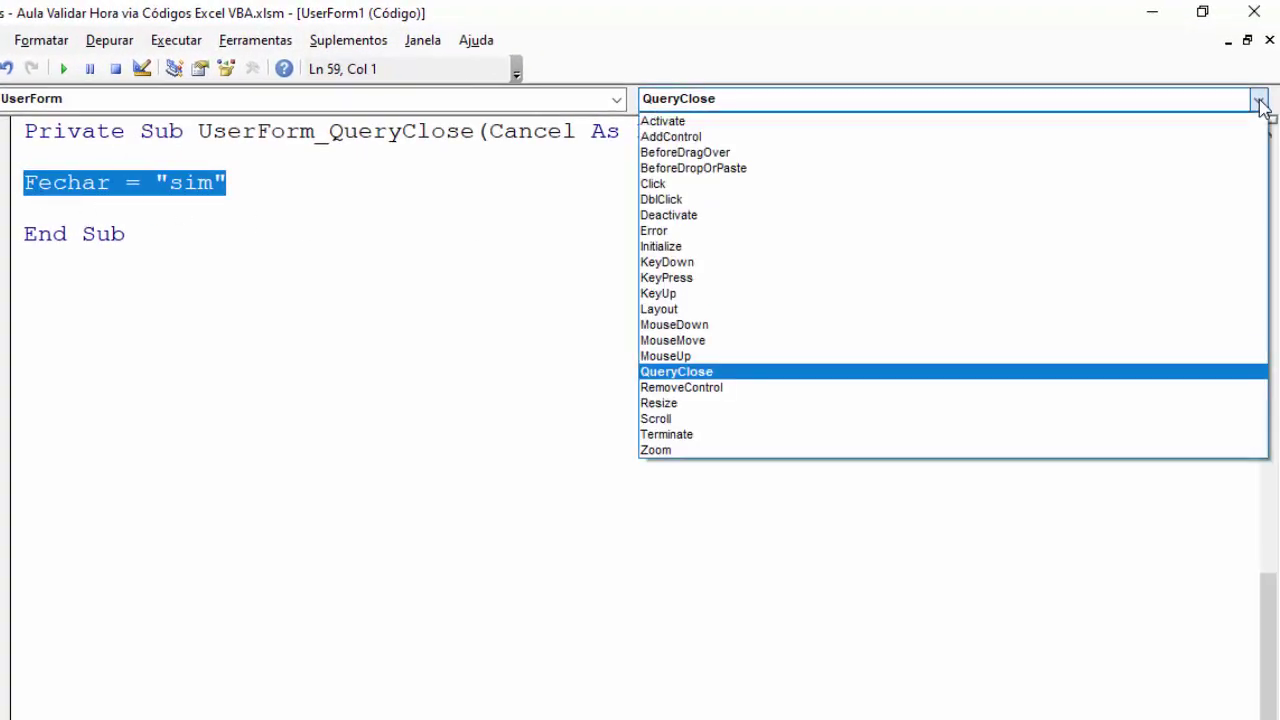
pyautogui.click(700, 246)
pyautogui.hotkey('ctrl', 'v')
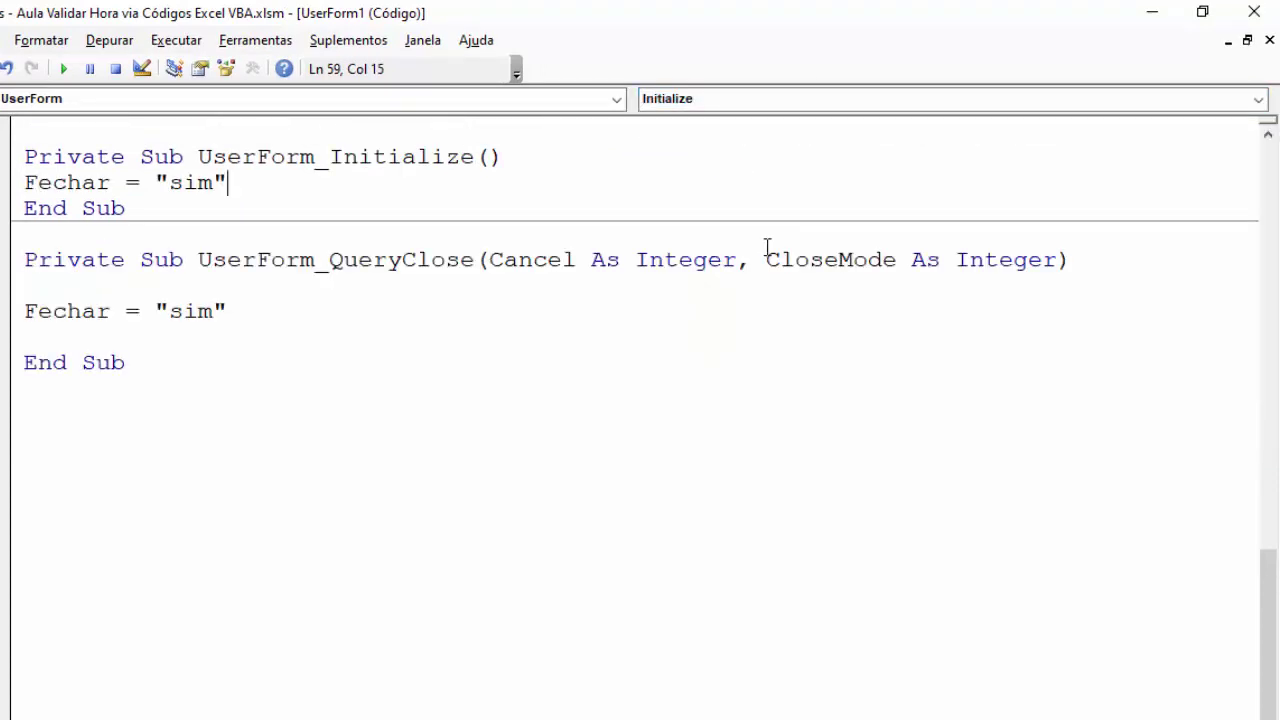
pyautogui.press('BackSpace')
pyautogui.press('BackSpace')
pyautogui.press('BackSpace')
pyautogui.press('BackSpace')
pyautogui.press('BackSpace')
pyautogui.write('empty')
pyautogui.click(655, 365)
# Remove the blank lines around UserForm_Initialize and switch back to Excel
pyautogui.scroll(1, 342, 326)
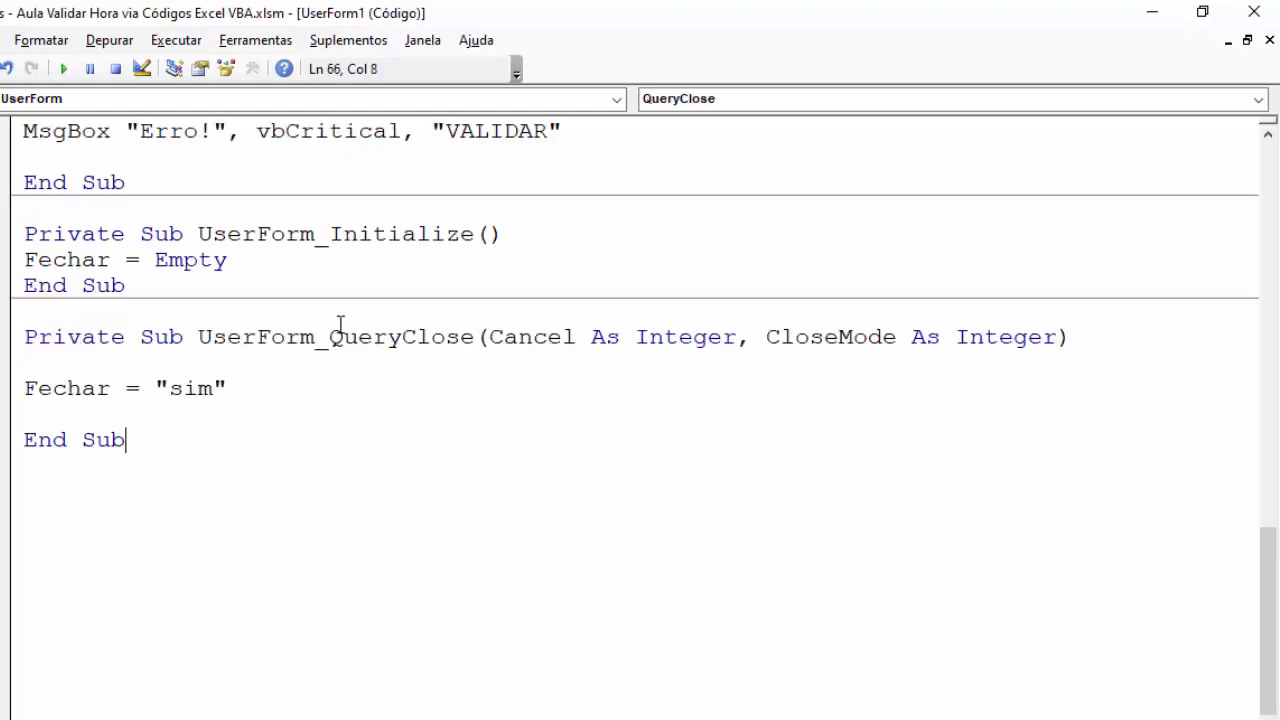
pyautogui.click(84, 210)
pyautogui.press('Delete')
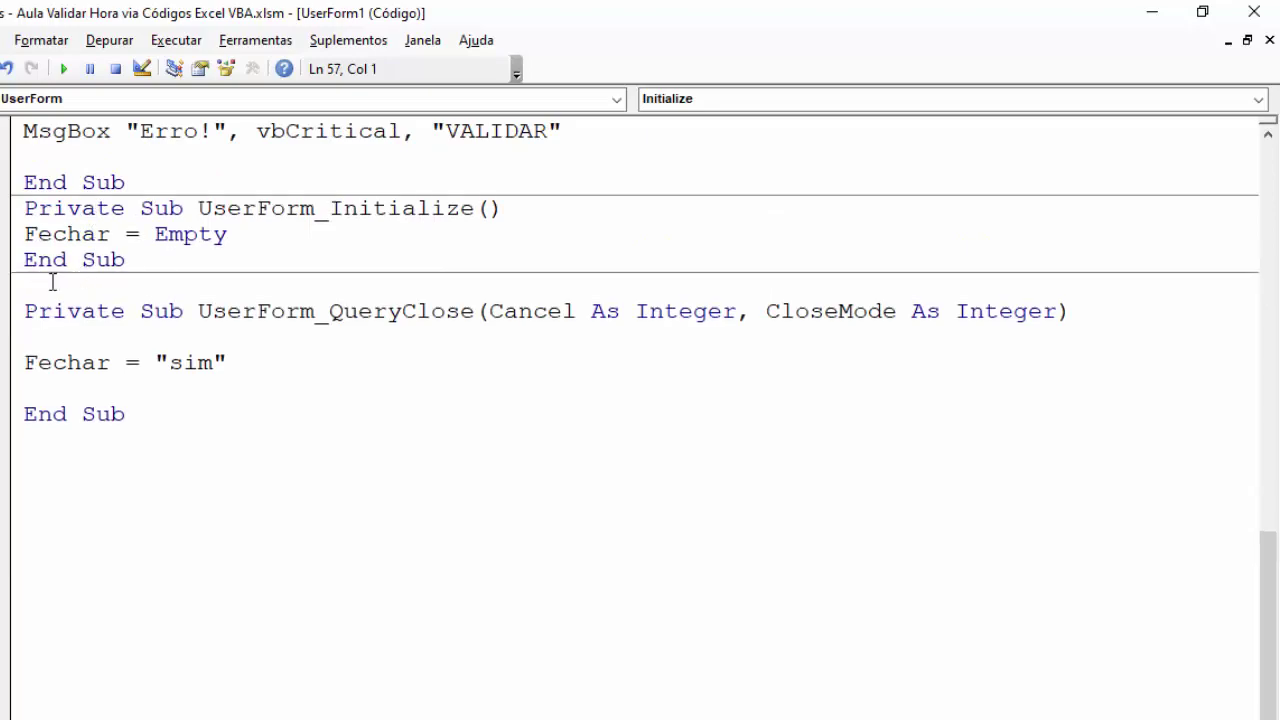
pyautogui.click(51, 280)
pyautogui.click(335, 306)
pyautogui.scroll(5, 335, 306)
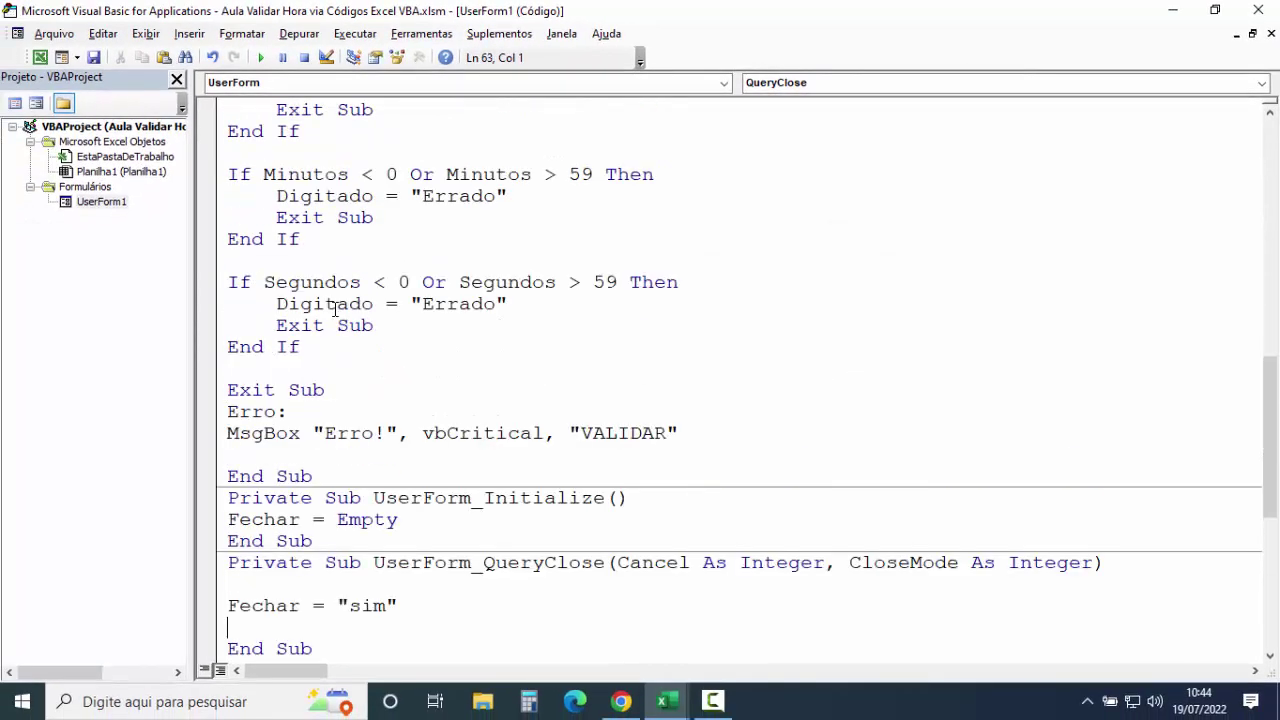
pyautogui.scroll(6, 335, 308)
pyautogui.scroll(6, 335, 310)
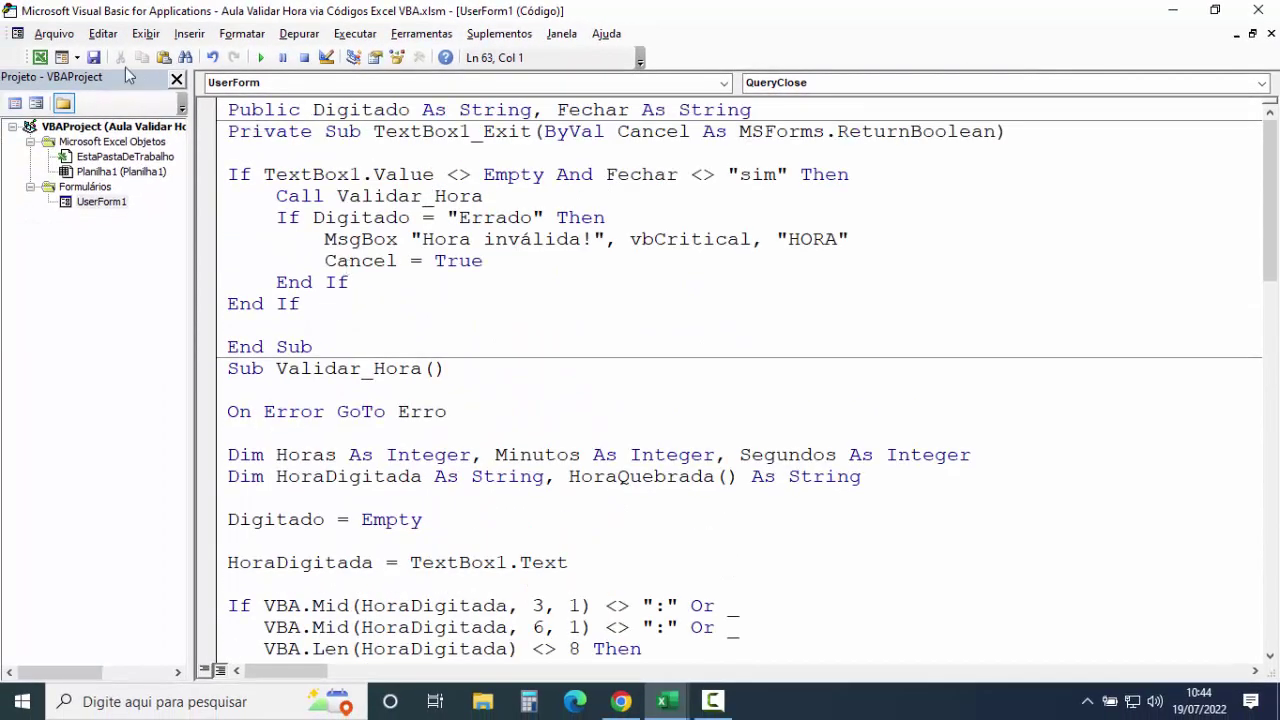
pyautogui.click(40, 57)
# Open the form, type 24:15:15, and close it without triggering validation
pyautogui.click(168, 257)
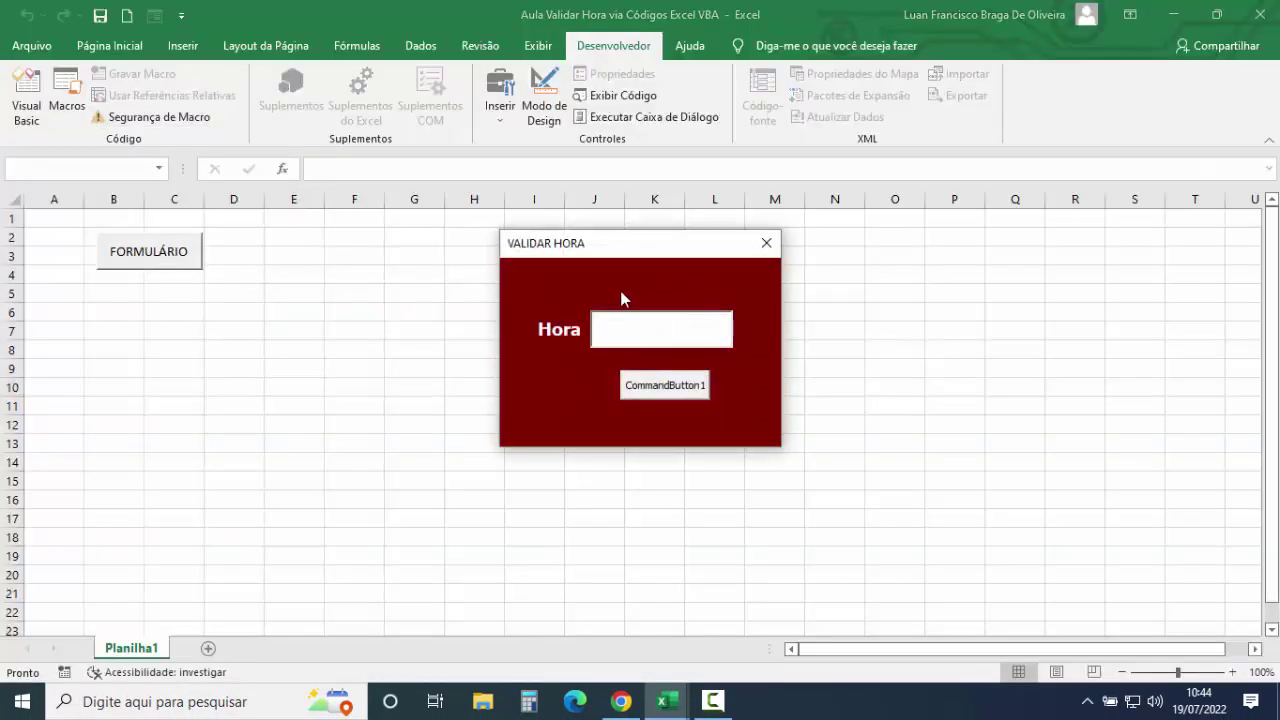
pyautogui.write('24')
pyautogui.write(':15')
pyautogui.write(':15')
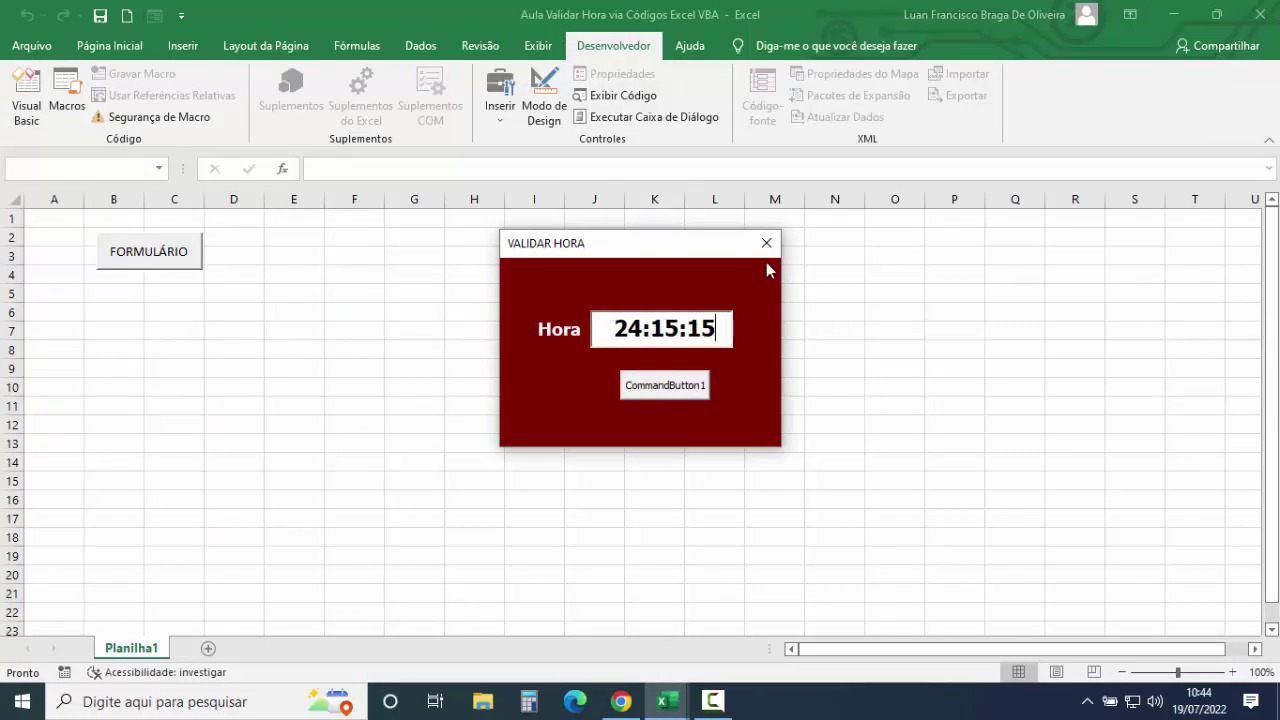
pyautogui.click(766, 246)
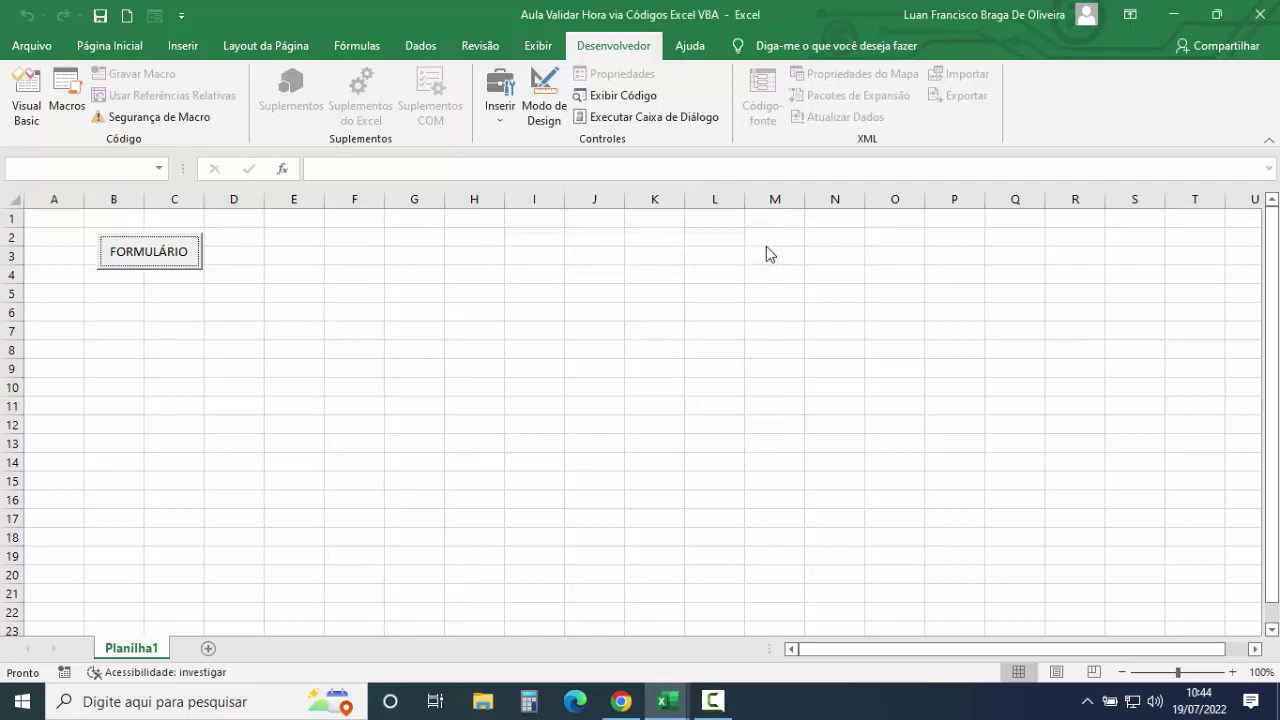
# Reopen the form, see 24:01:01 rejected, and correct it to the accepted 23:01:01
pyautogui.click(155, 263)
pyautogui.write('24')
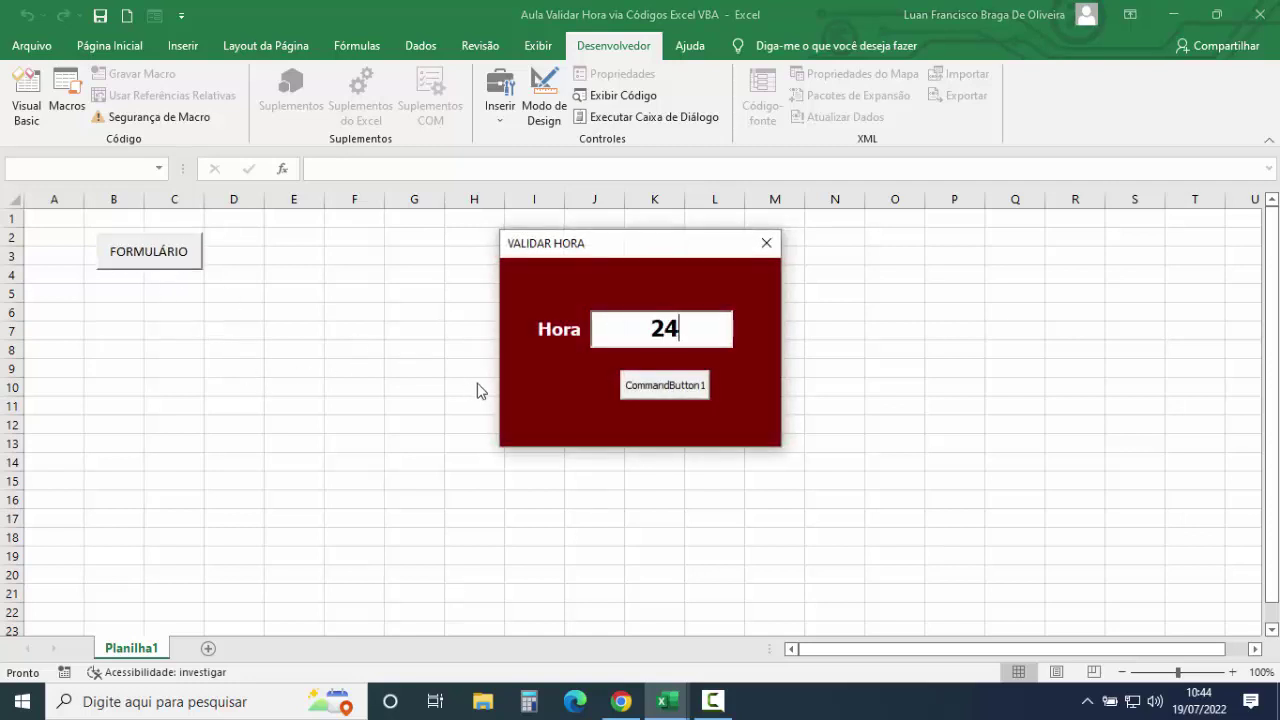
pyautogui.write(':01:')
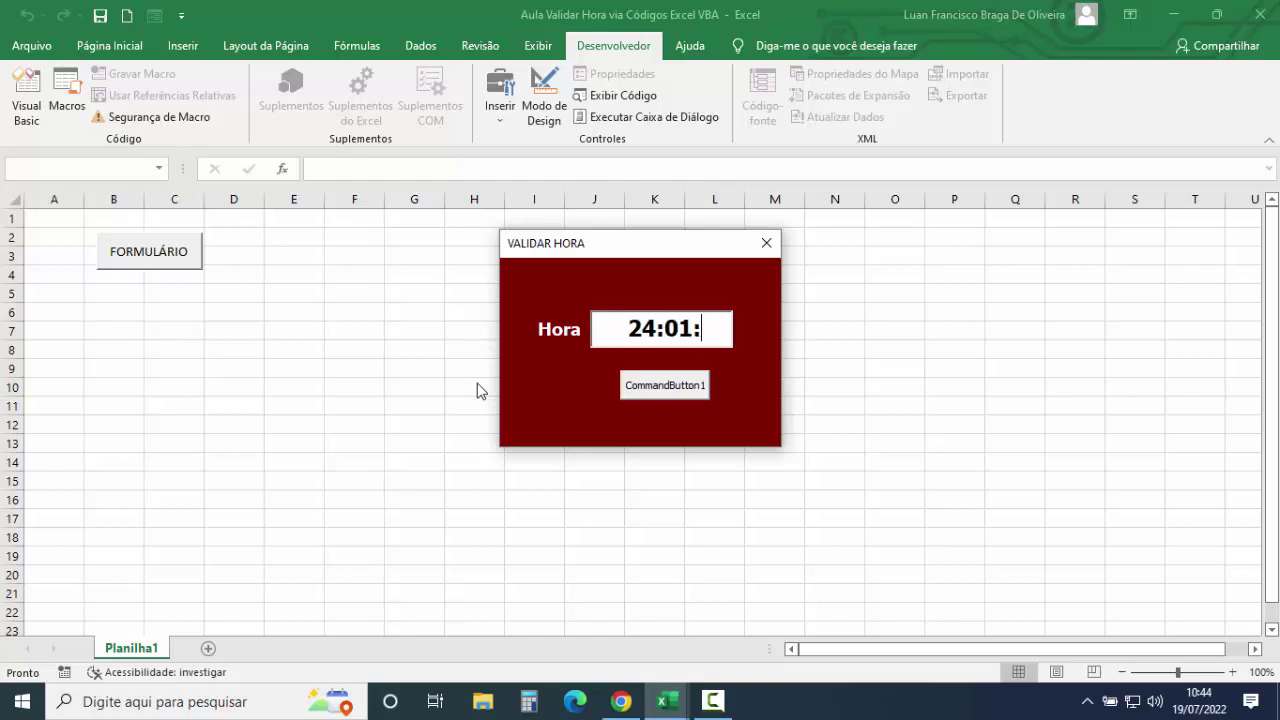
pyautogui.write('01')
pyautogui.press('Return')
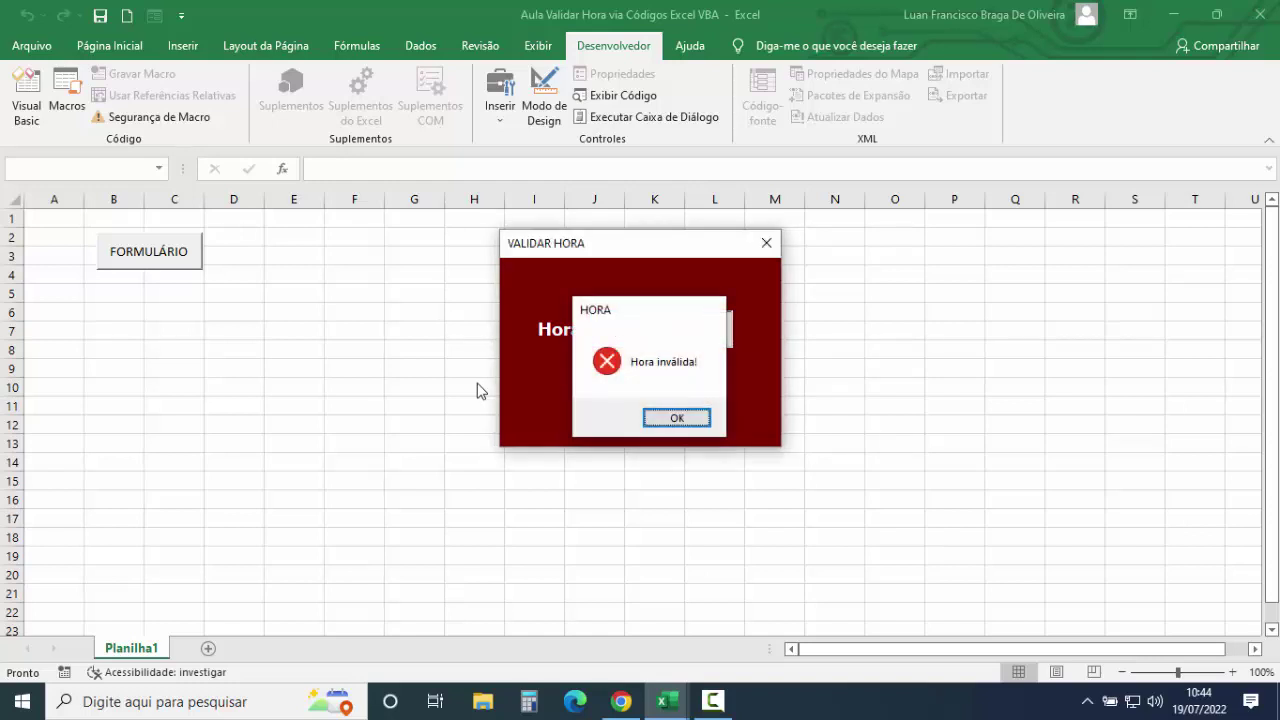
pyautogui.press('Return')
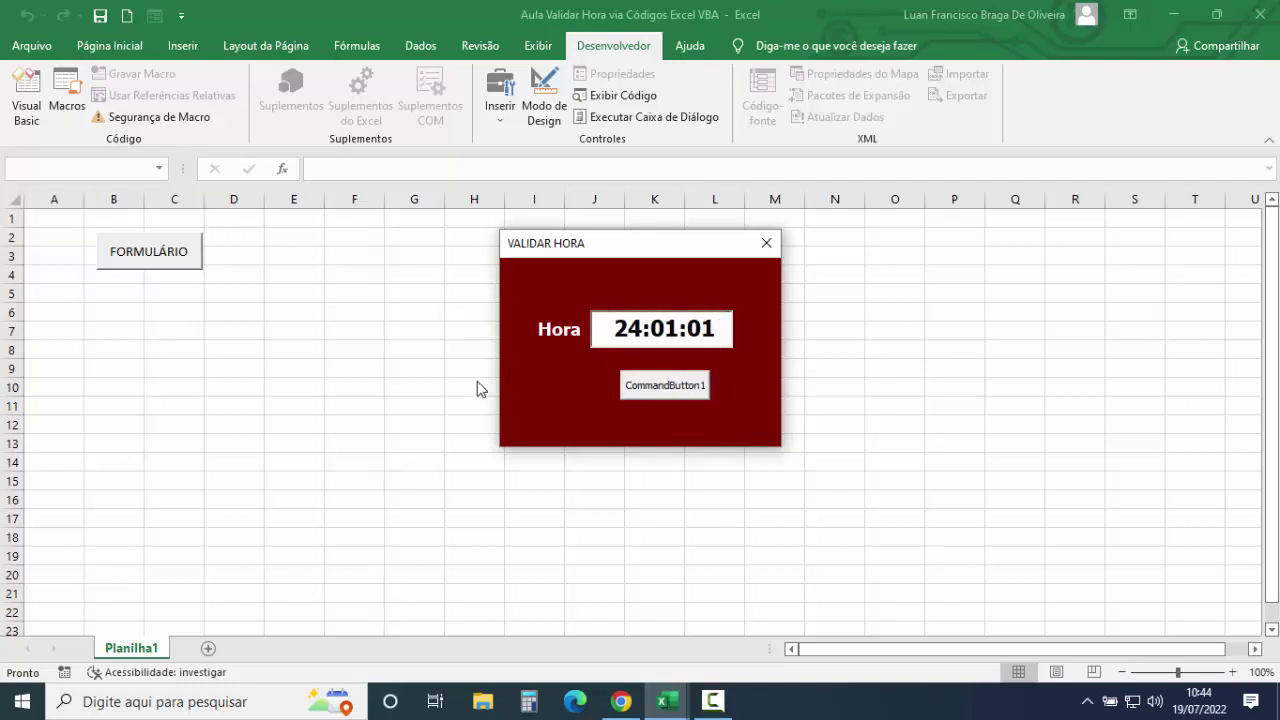
pyautogui.moveTo(644, 328); pyautogui.dragTo(605, 327)
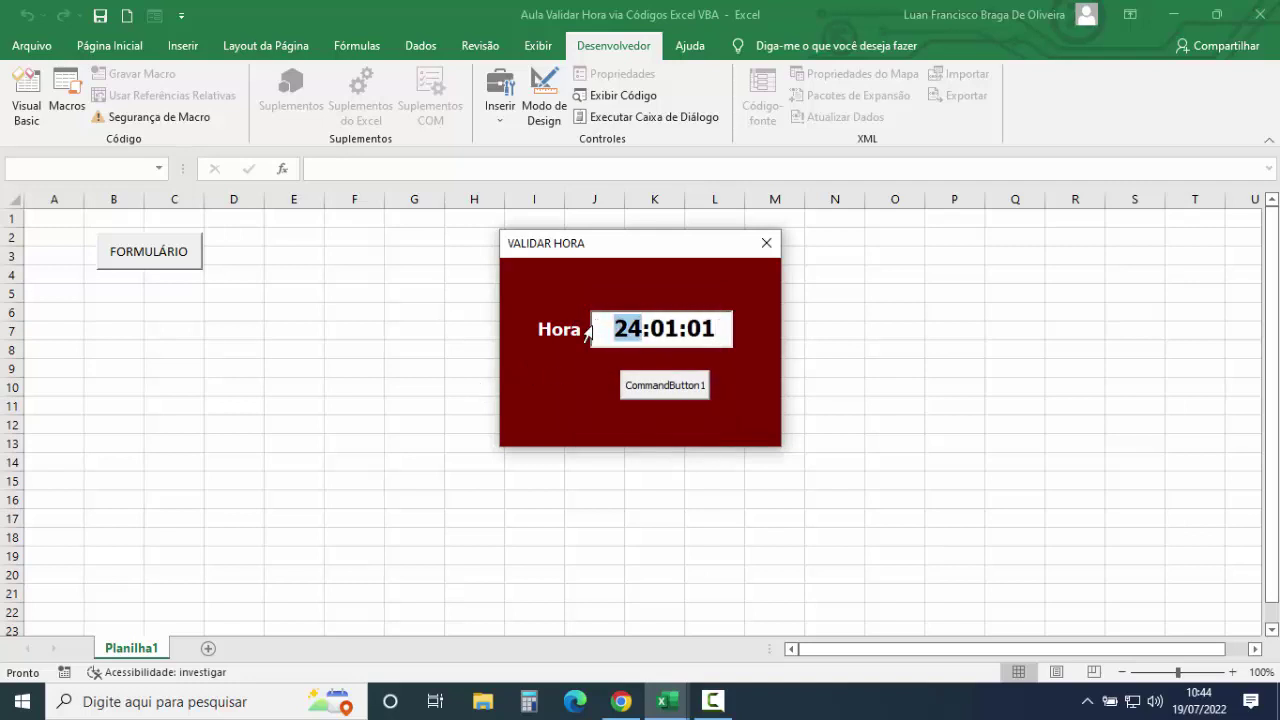
pyautogui.write('23')
pyautogui.press('Tab')
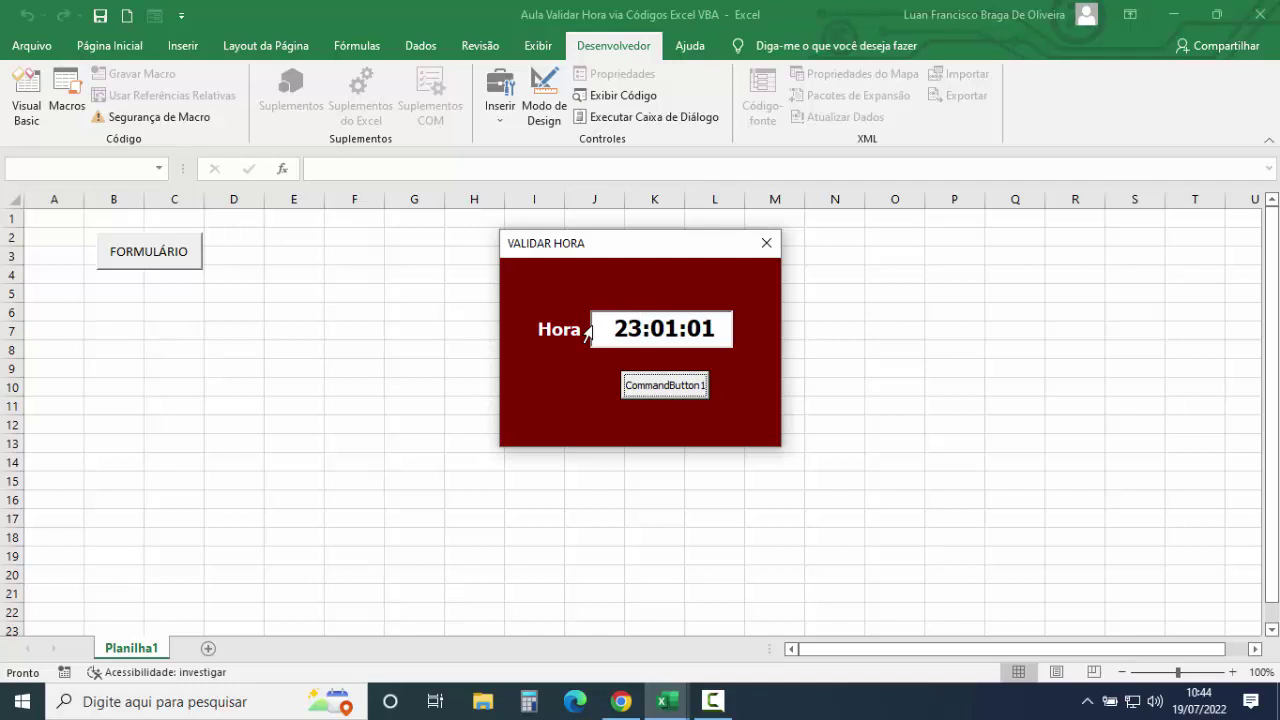